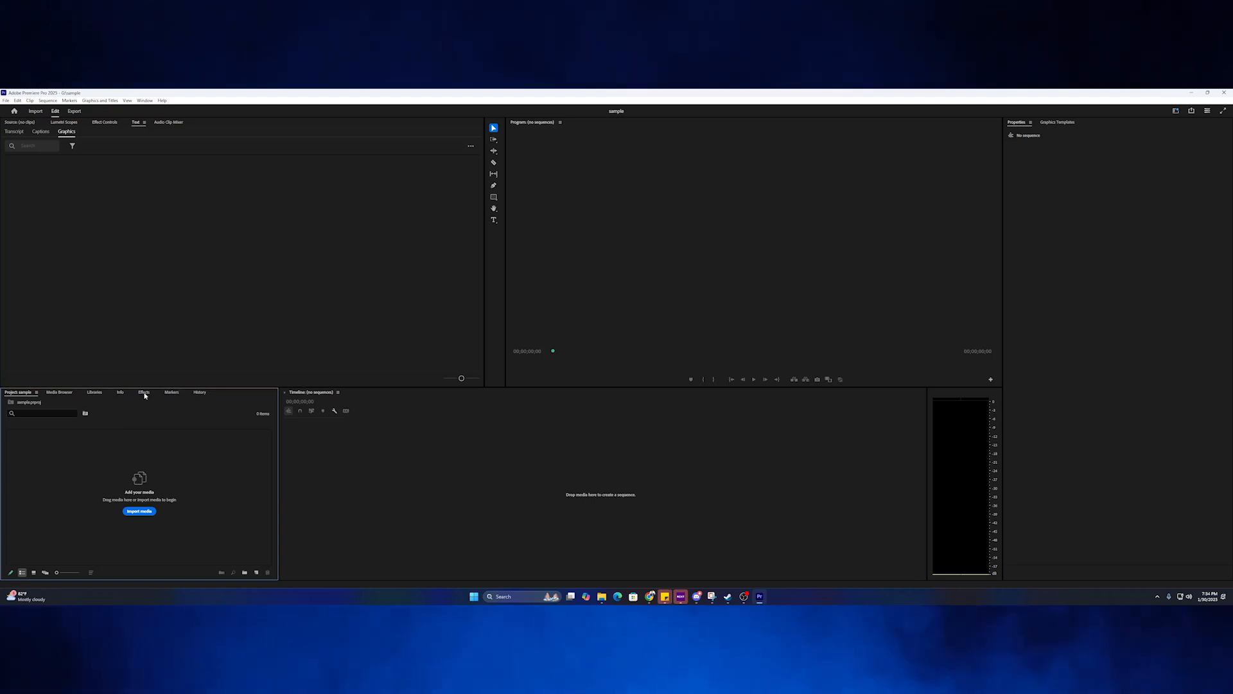
Dock the Effects panel as a tab beside Properties in the right panel group, keeping Properties in front.
drag(157, 391, 1106, 135)
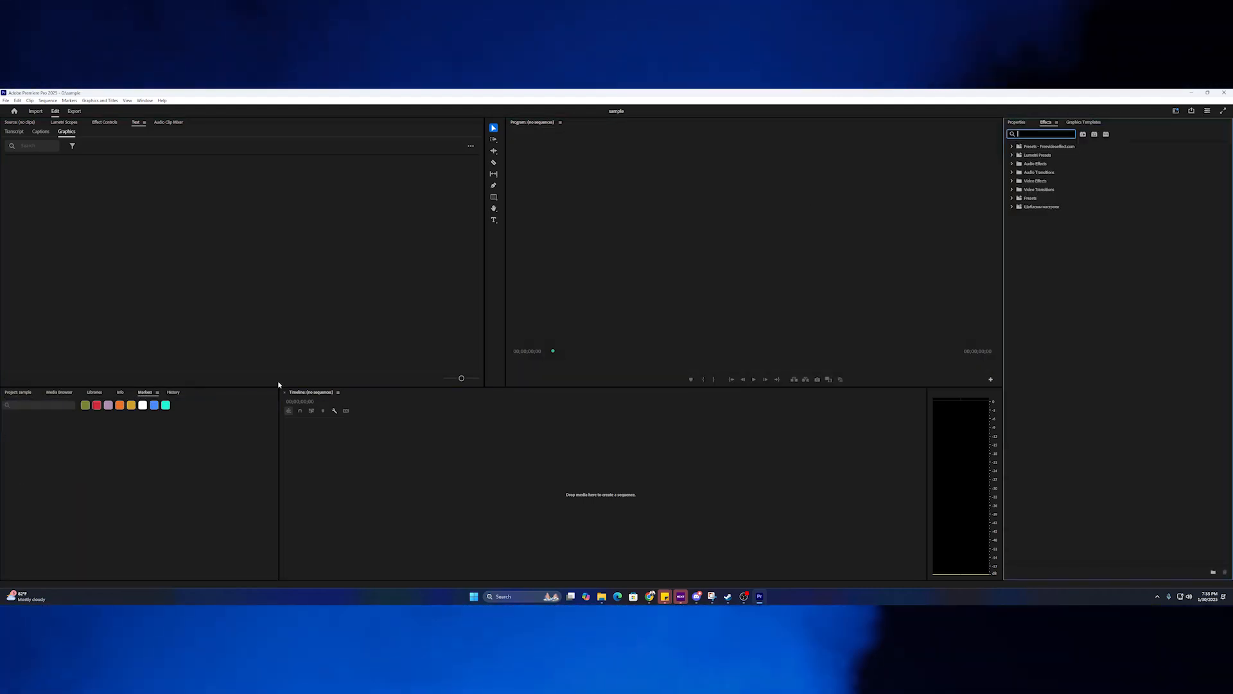
click(1016, 122)
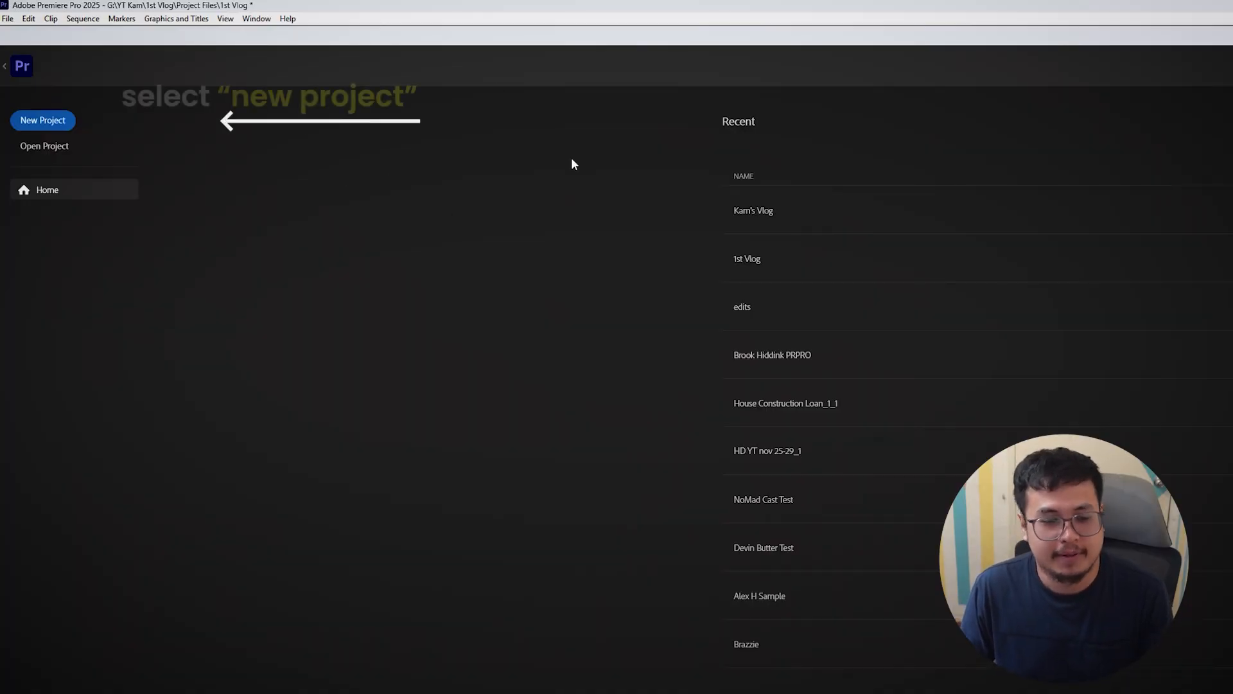
Create a new project named Derrick's Vlog, saved in 1st Vlog > Project Files.
click(42, 120)
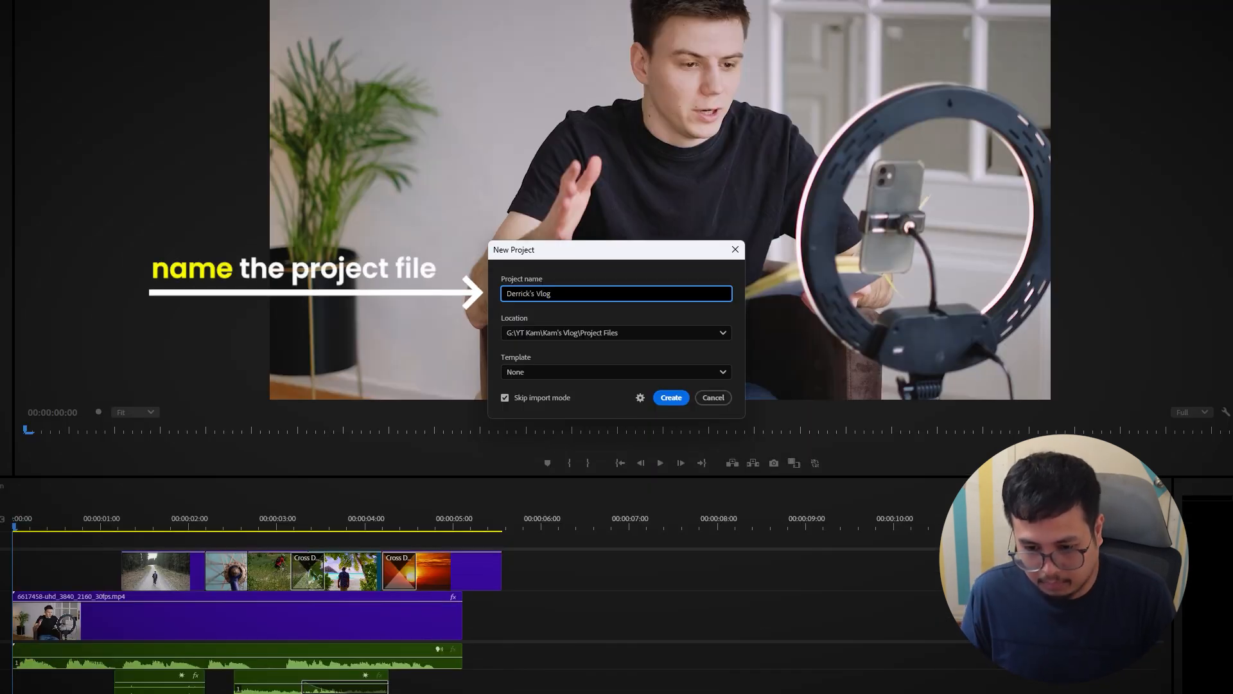
click(622, 332)
click(584, 452)
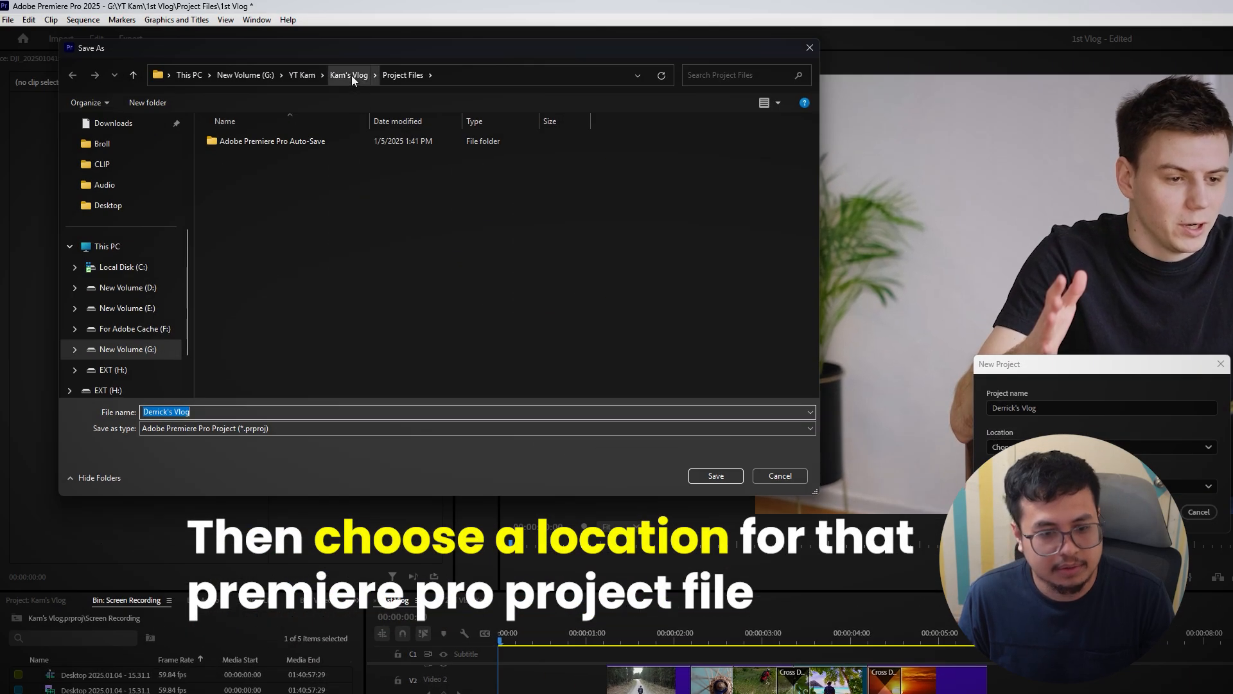
click(352, 75)
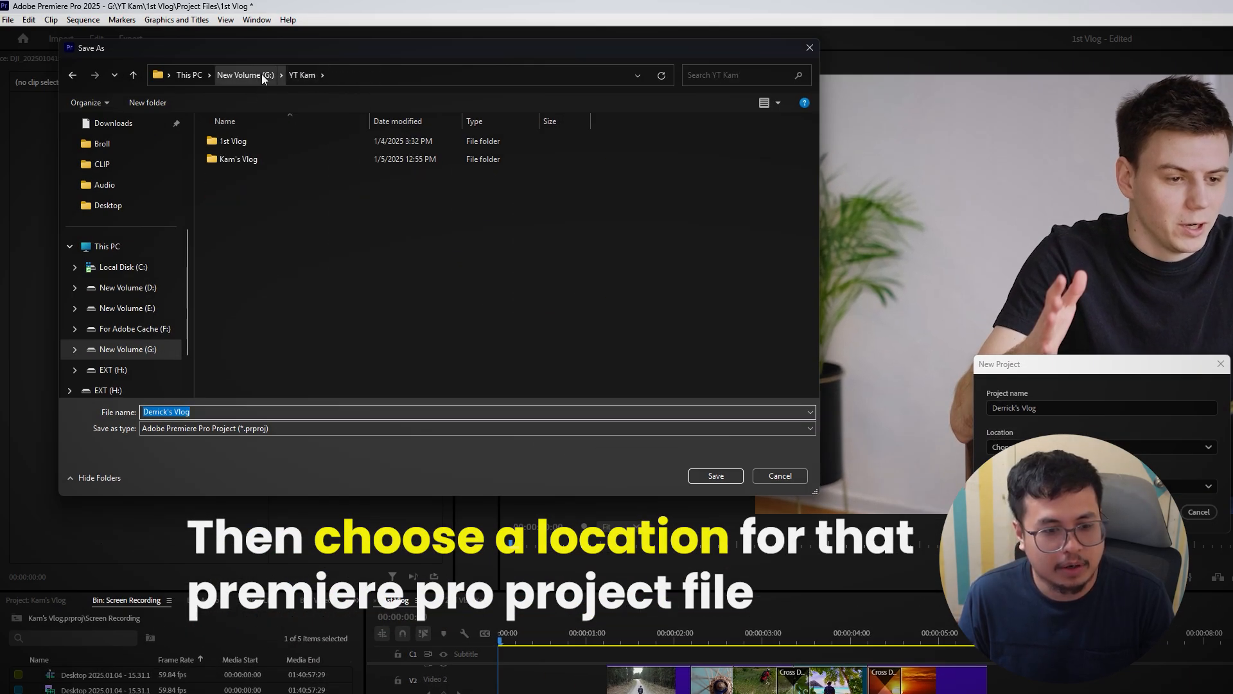
double_click(260, 141)
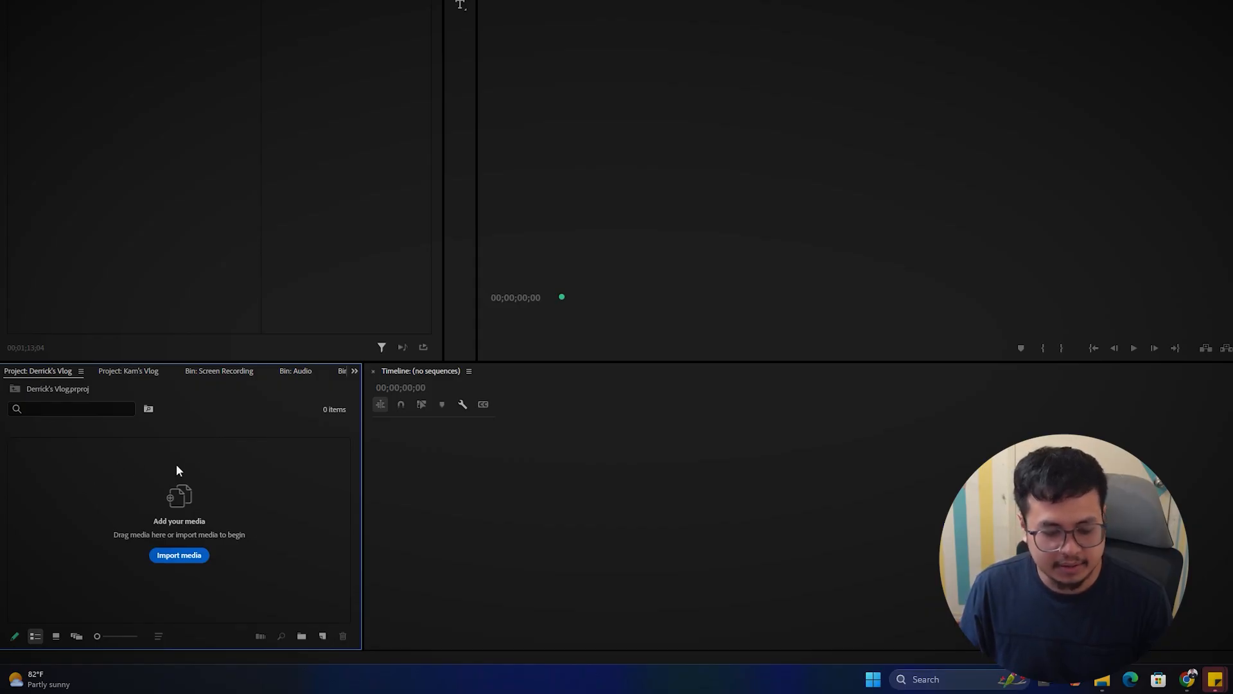
Import the BGMs, Broll, Main Video, SFX and Voiceovers folders from File Explorer as bins.
click(1105, 681)
click(705, 161)
ctrl+click(700, 176)
ctrl+click(710, 194)
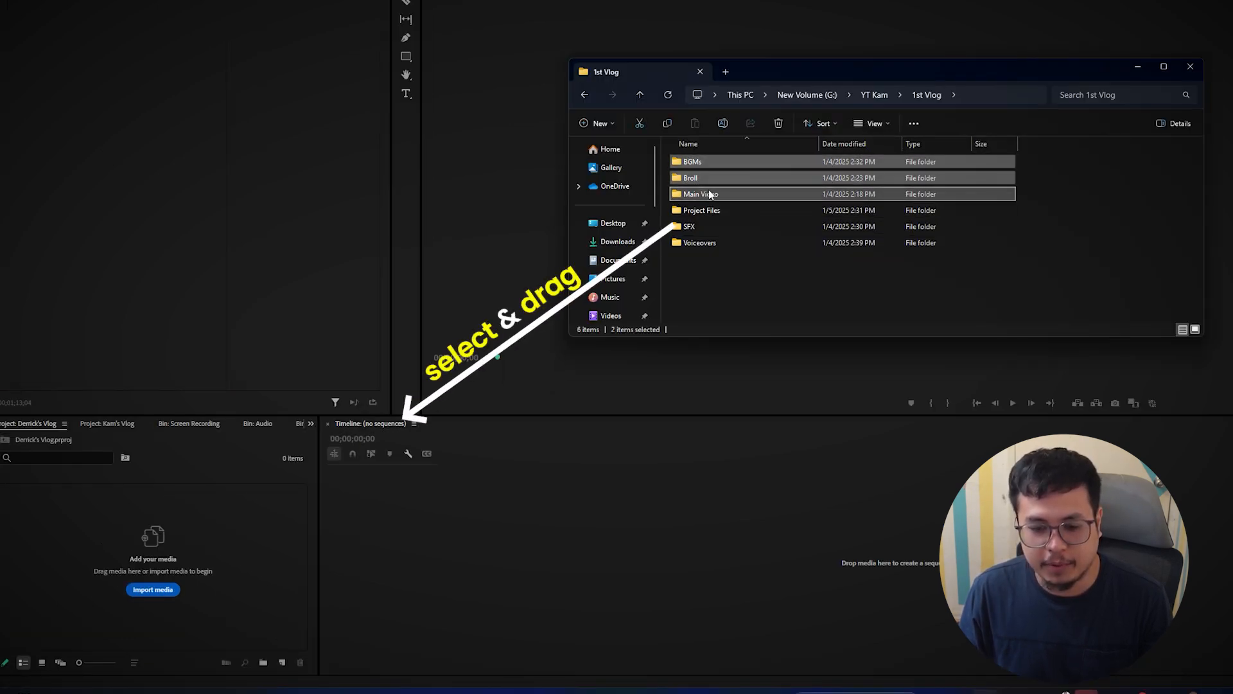
ctrl+click(719, 226)
ctrl+click(719, 242)
drag(750, 164, 680, 212)
drag(680, 212, 93, 504)
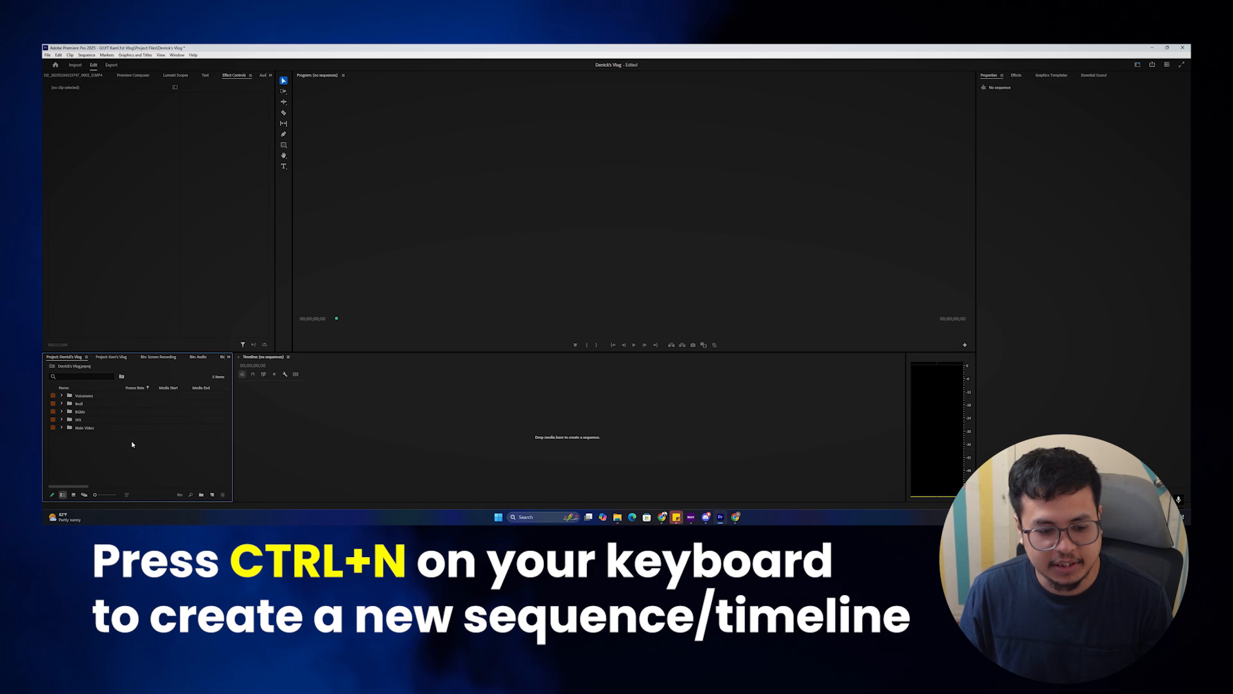
Create an HD 1080p 25 fps sequence named Derrick's Vlog and load the main clip for preview.
key(ctrl+n)
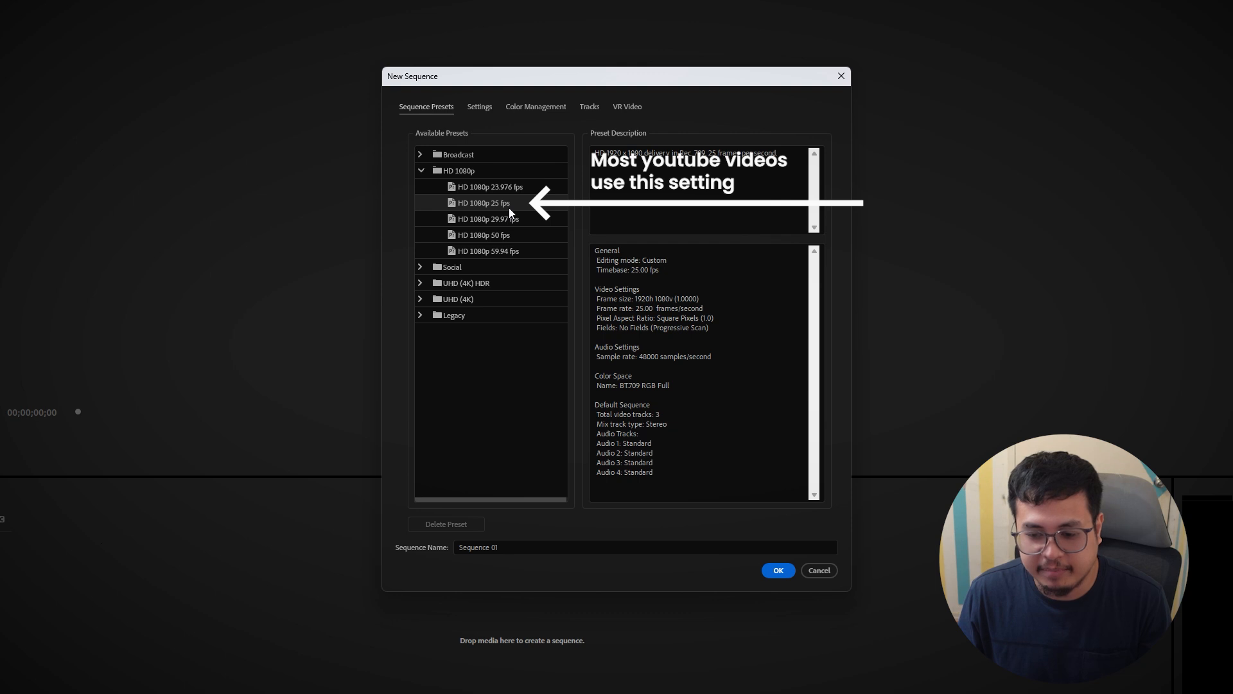
click(560, 543)
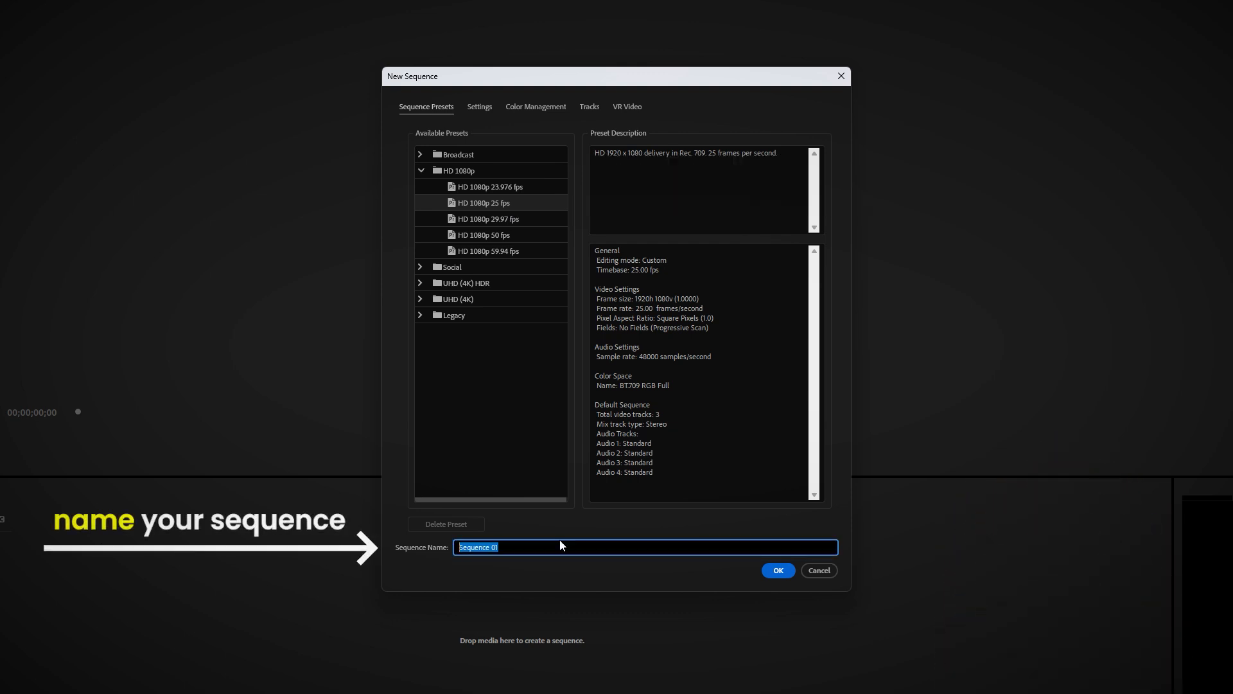
text(Derrick's V)
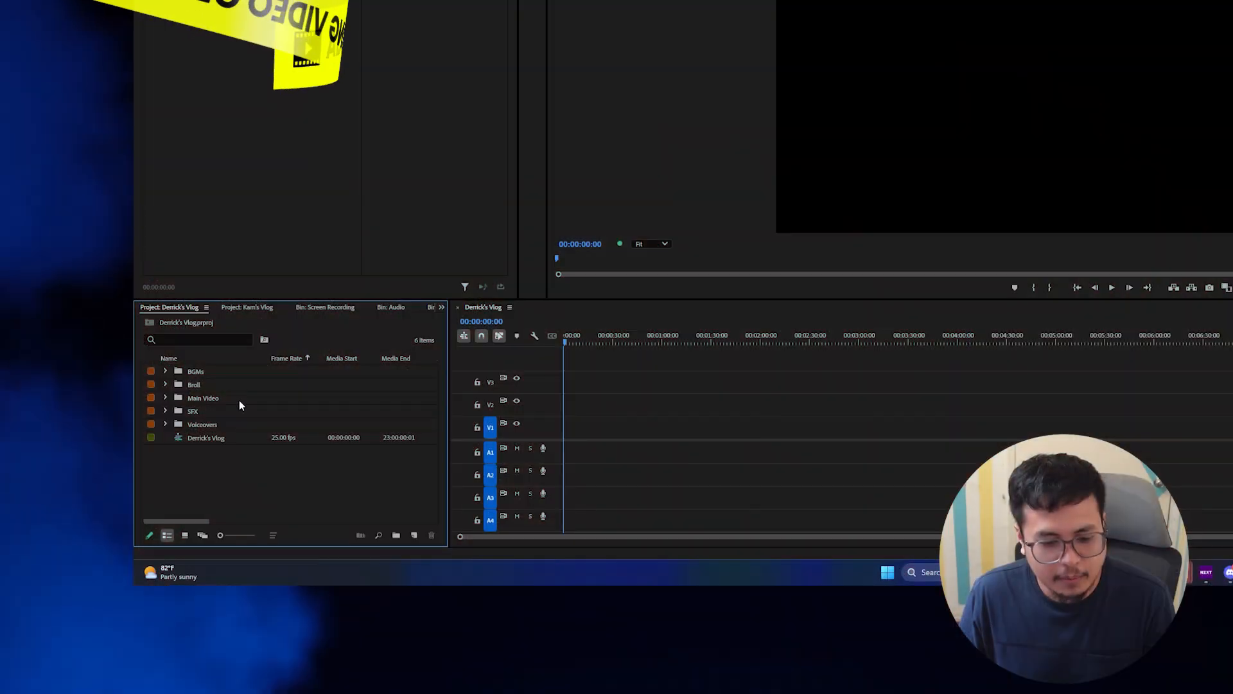
double_click(283, 371)
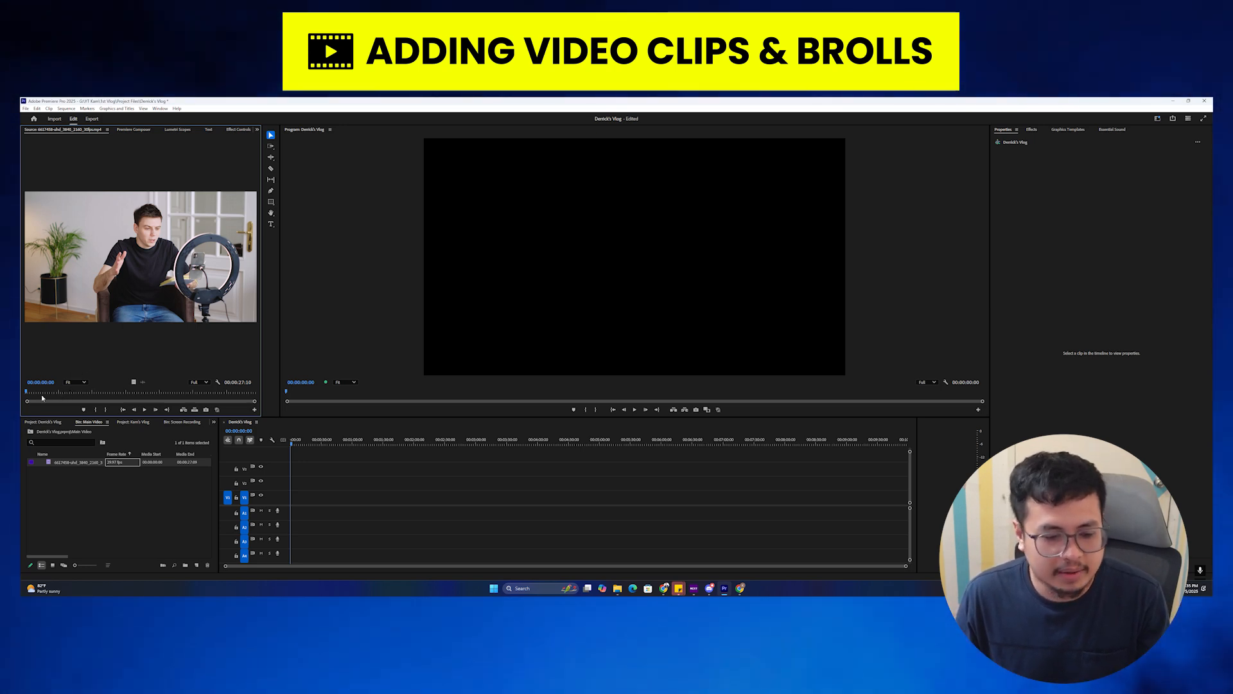
Mark a section of the main clip and place its video only on V1, keeping the sequence settings.
drag(31, 392, 65, 395)
key(Home)
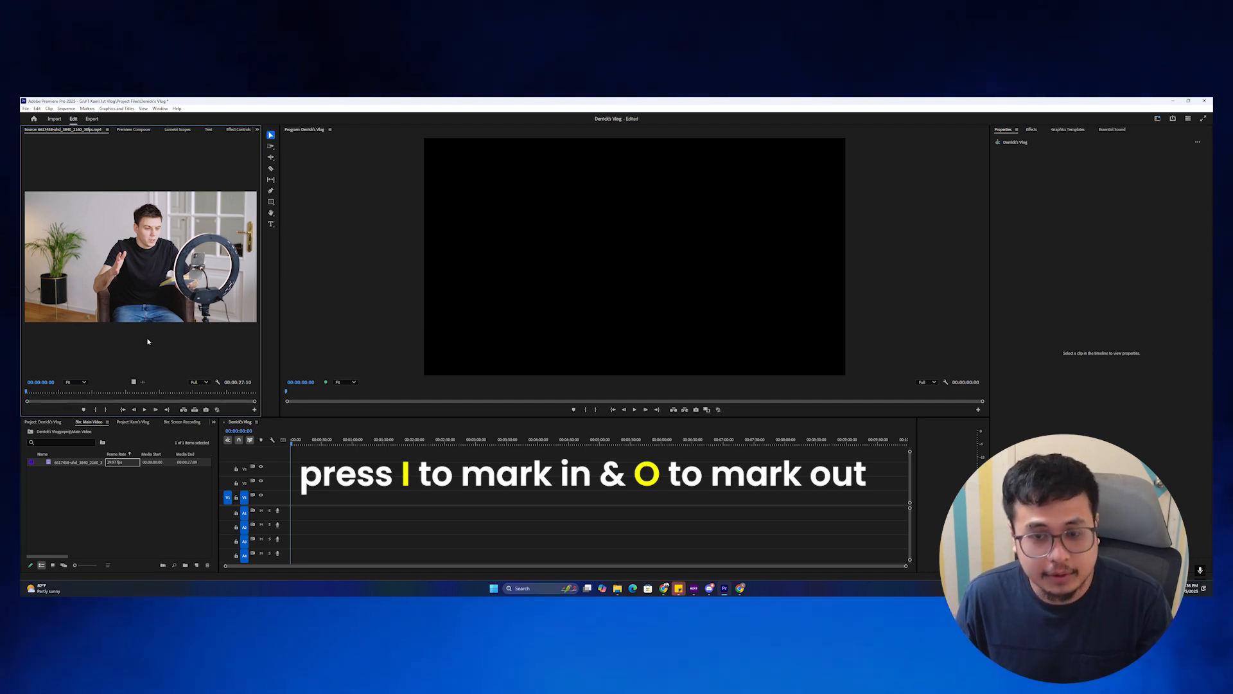
click(35, 392)
drag(35, 395, 59, 397)
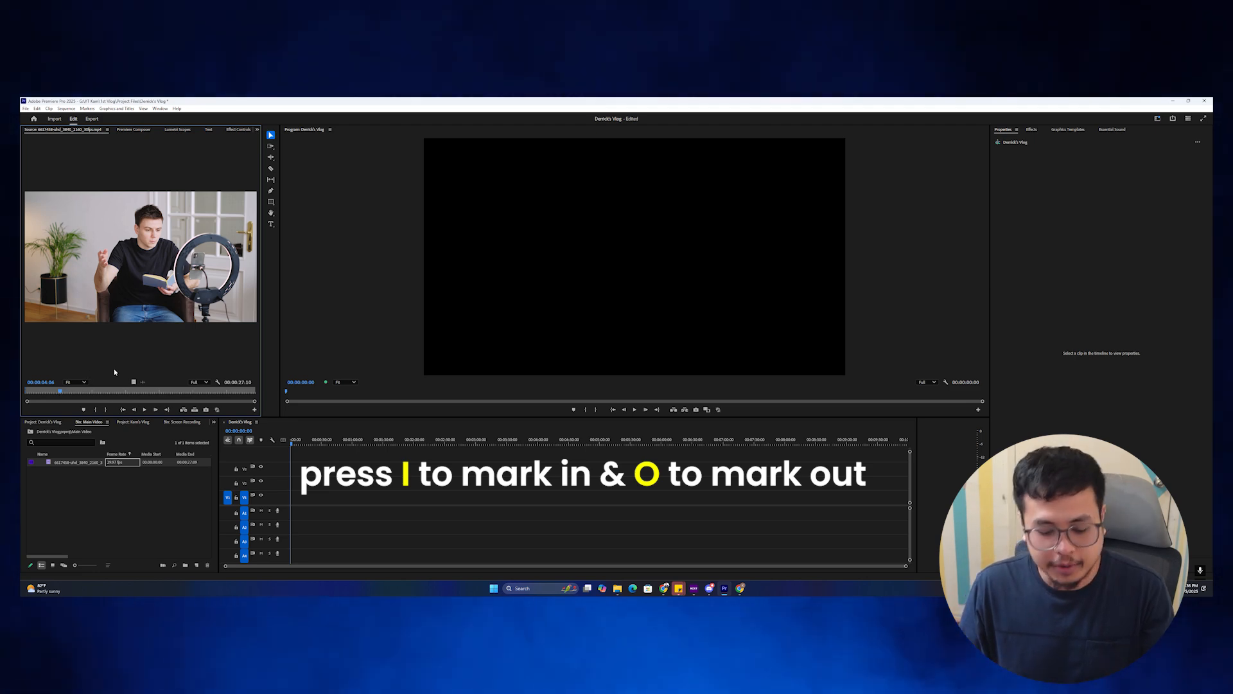
key(o)
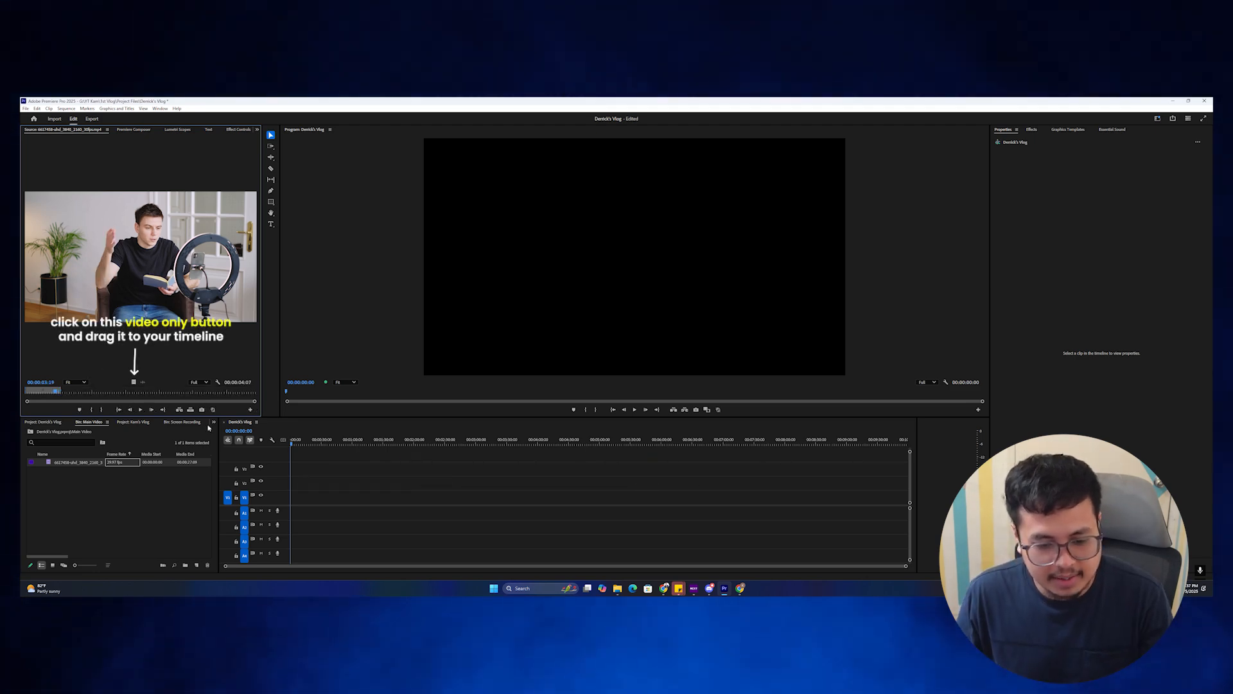
drag(300, 477, 294, 497)
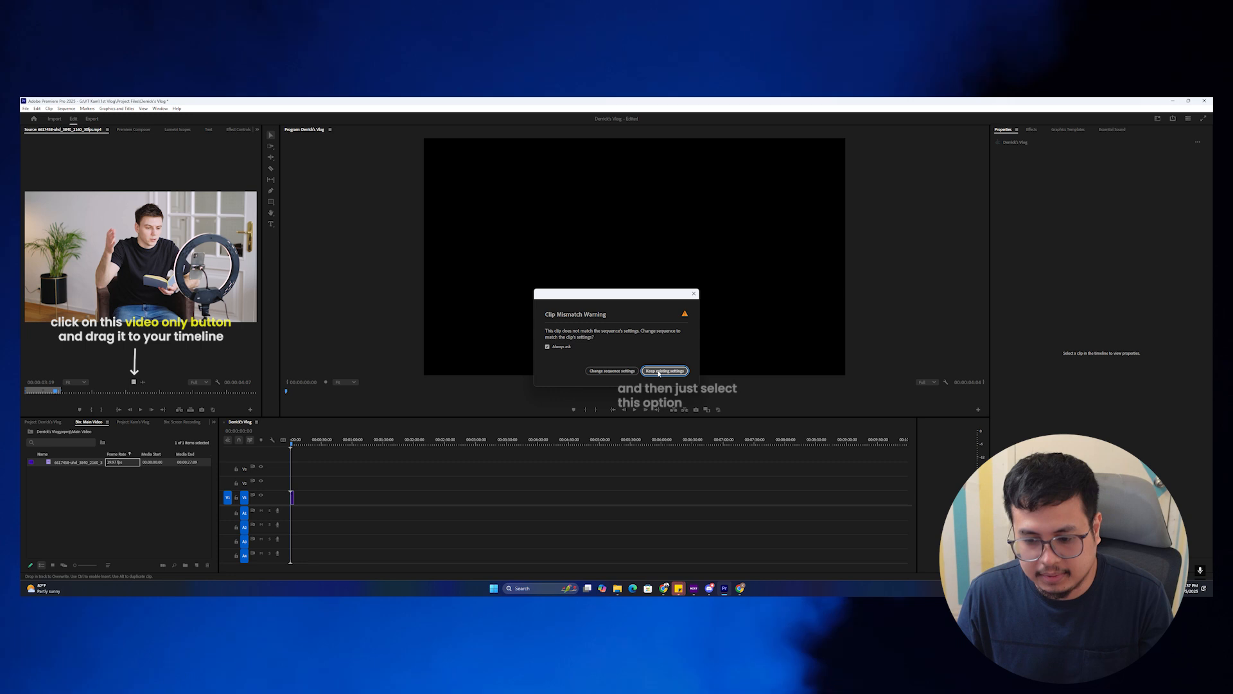
click(664, 370)
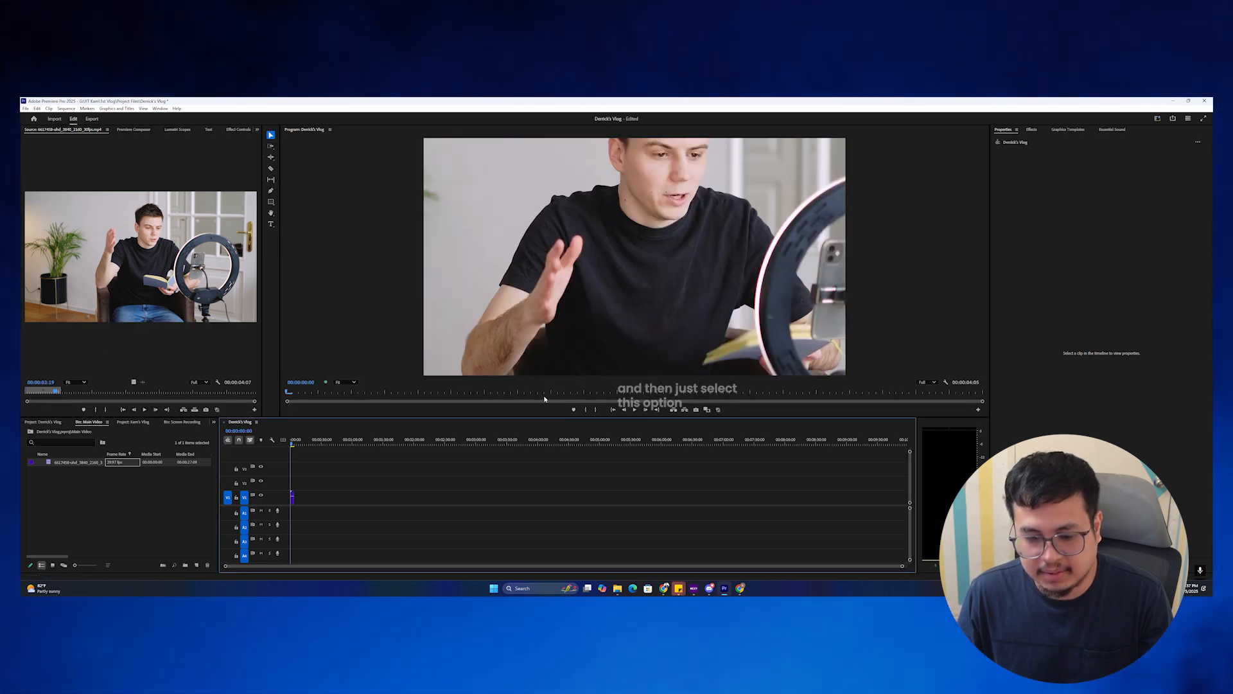
key(backslash)
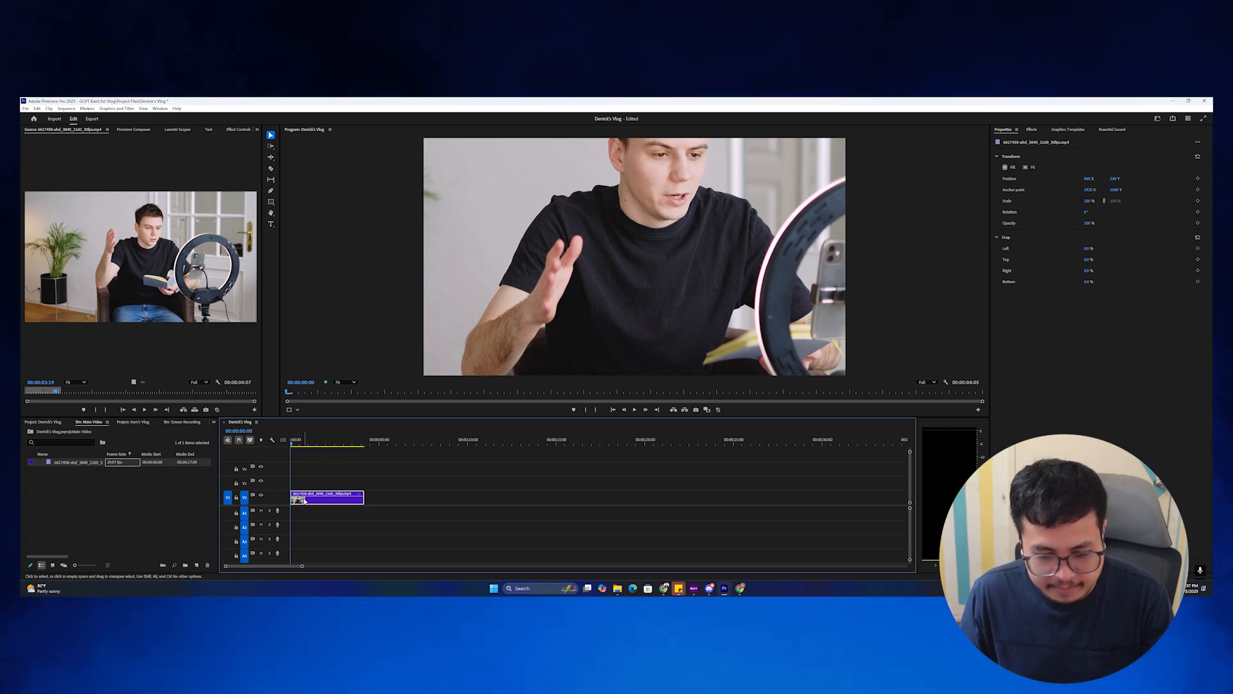
Set the V1 clip to Fill Frame and load the voiceover clip for playback.
right_click(305, 501)
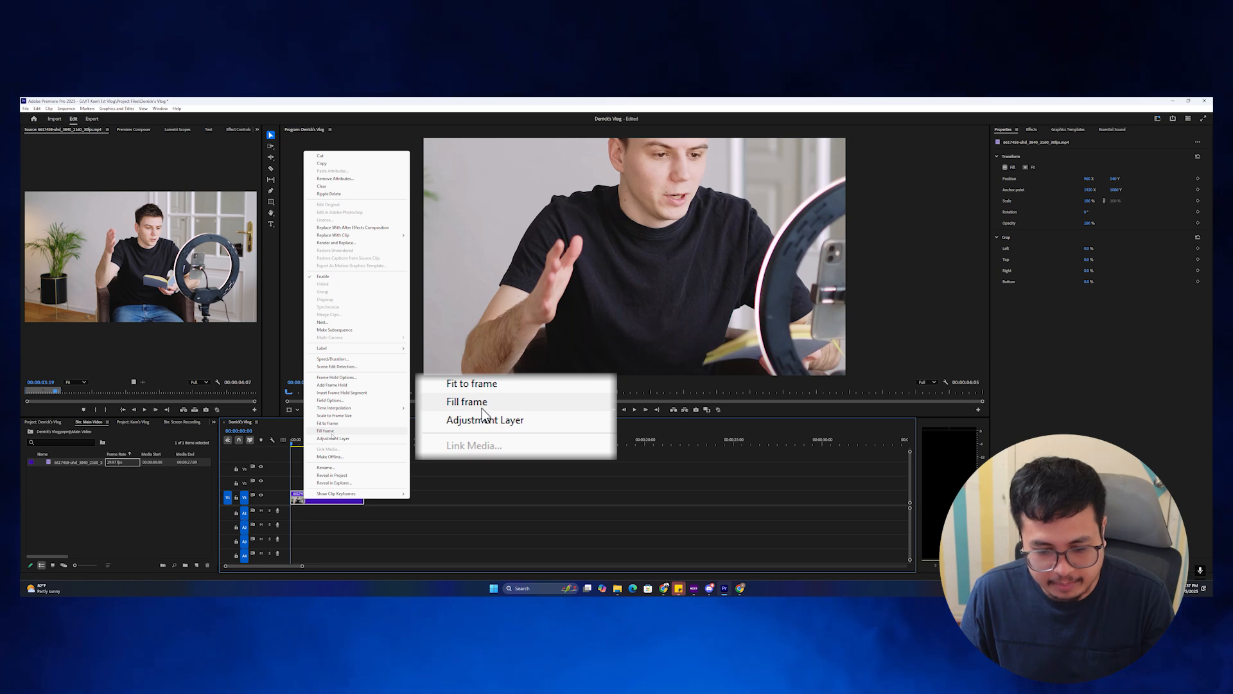
click(328, 431)
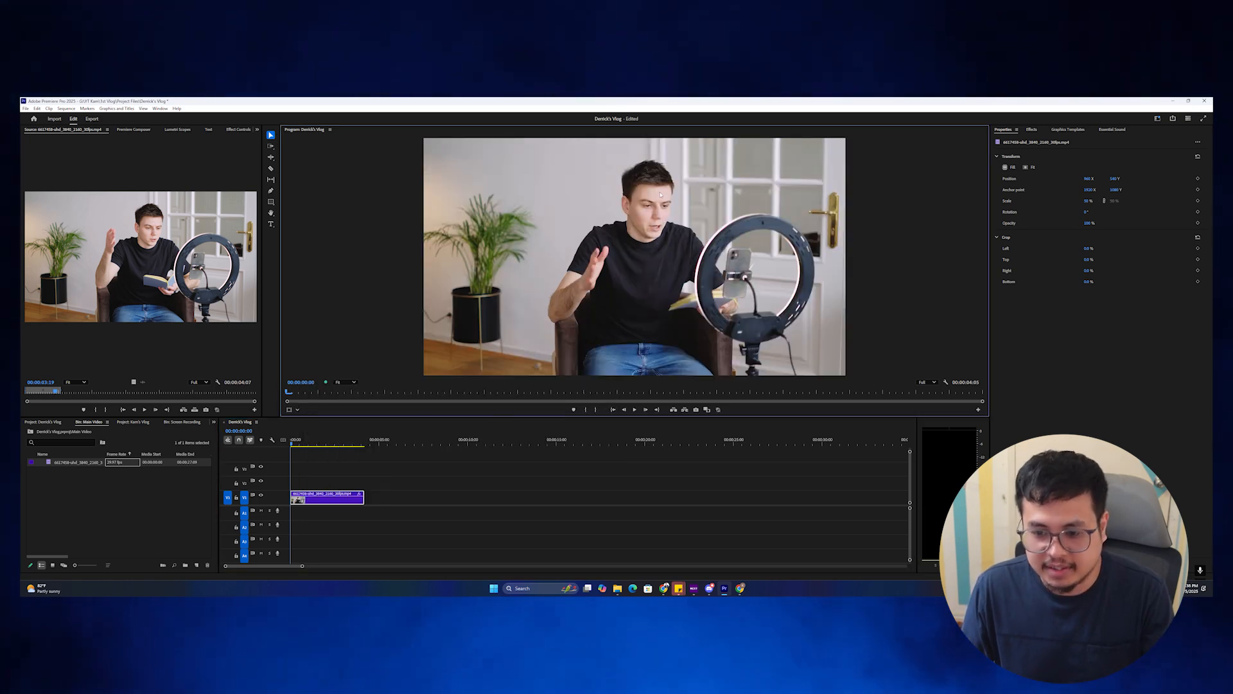
click(152, 479)
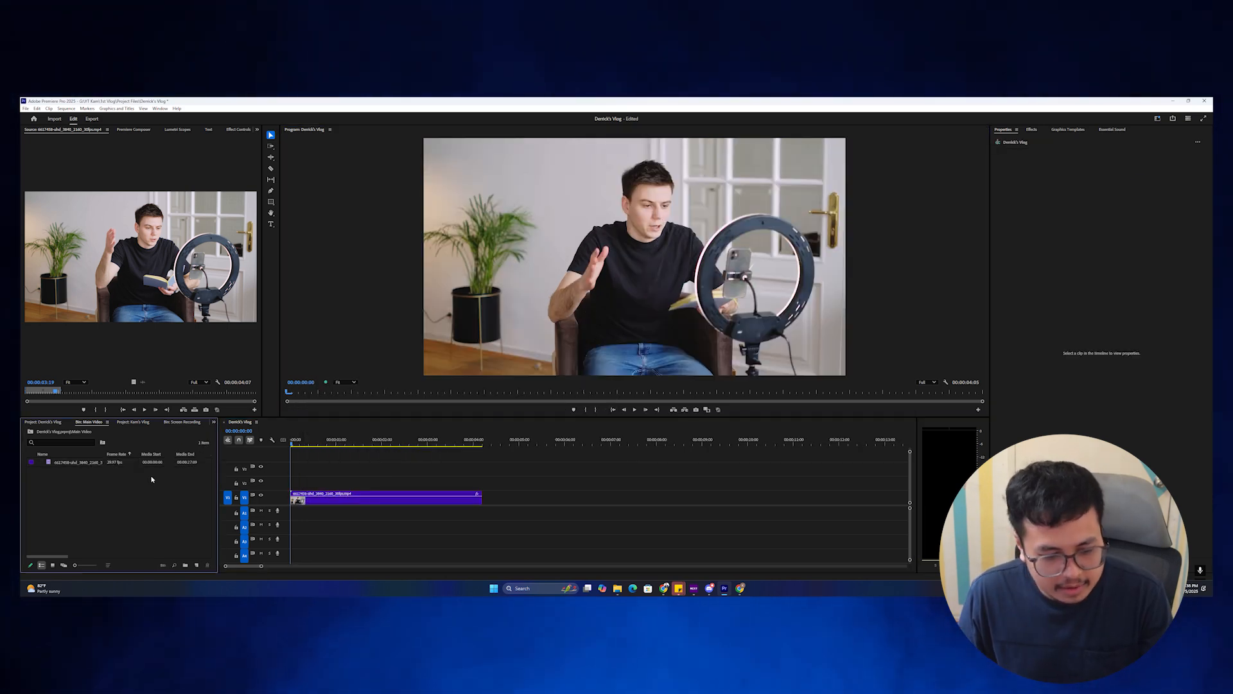
click(30, 432)
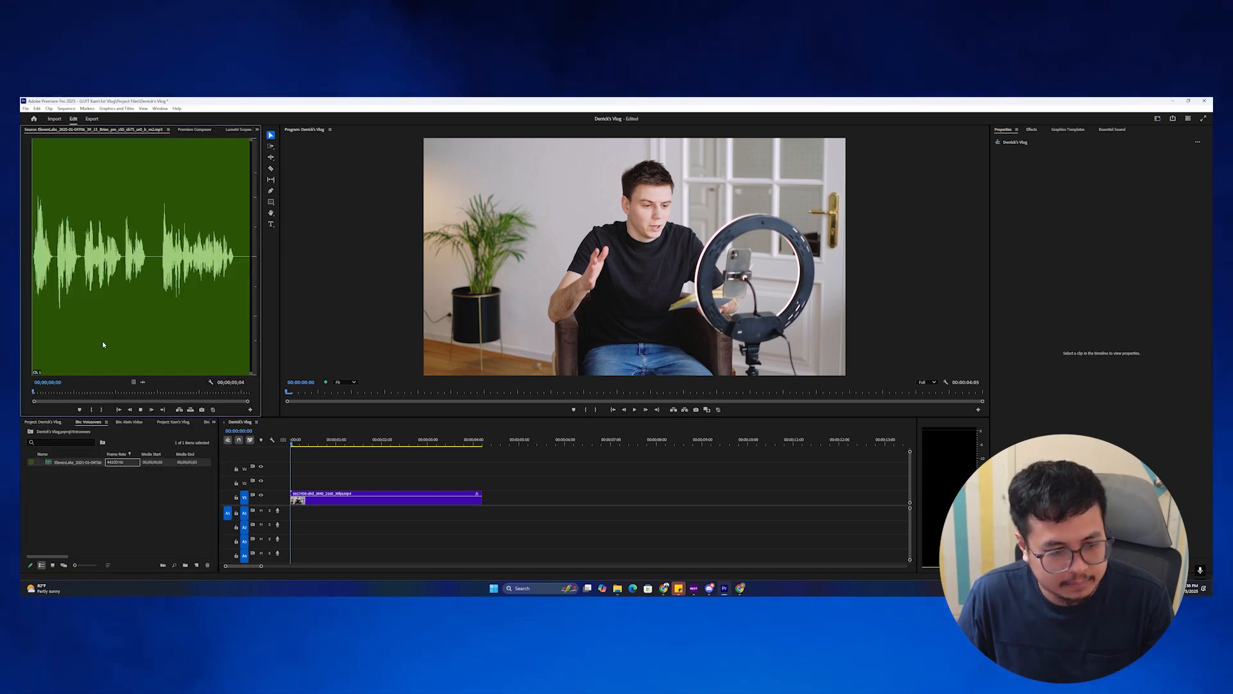
key(space)
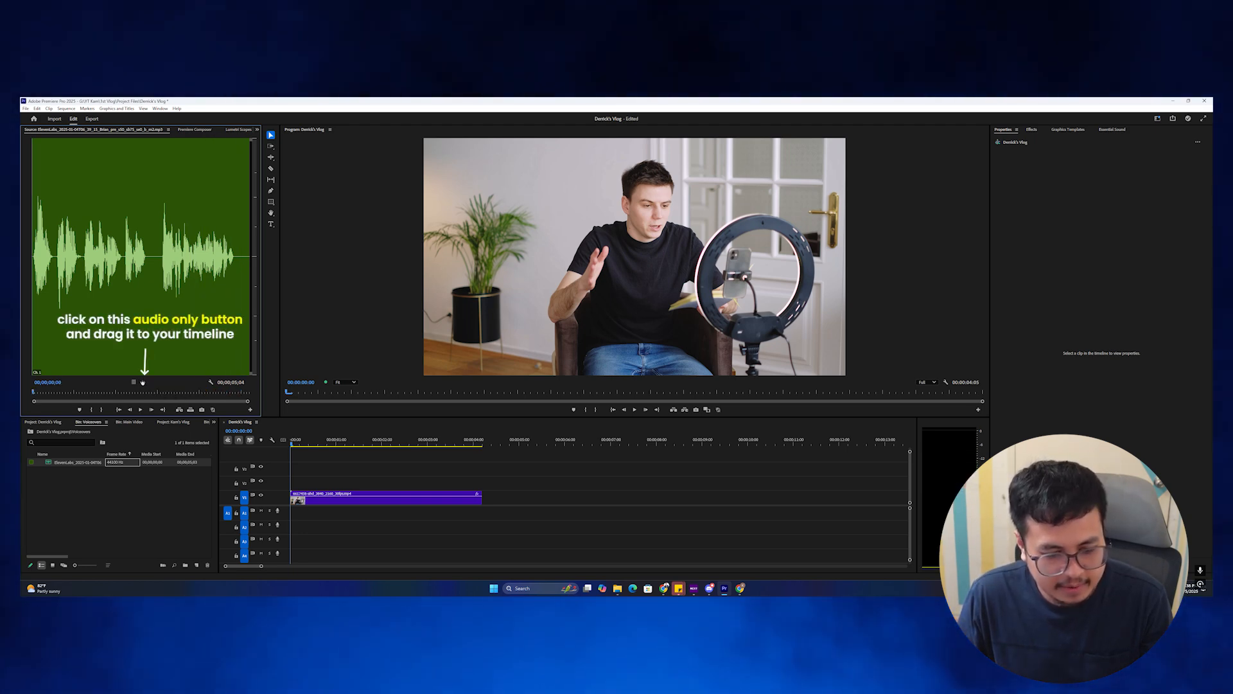
Place the voiceover audio on A1 under the main clip and play the sequence back.
drag(288, 515, 288, 514)
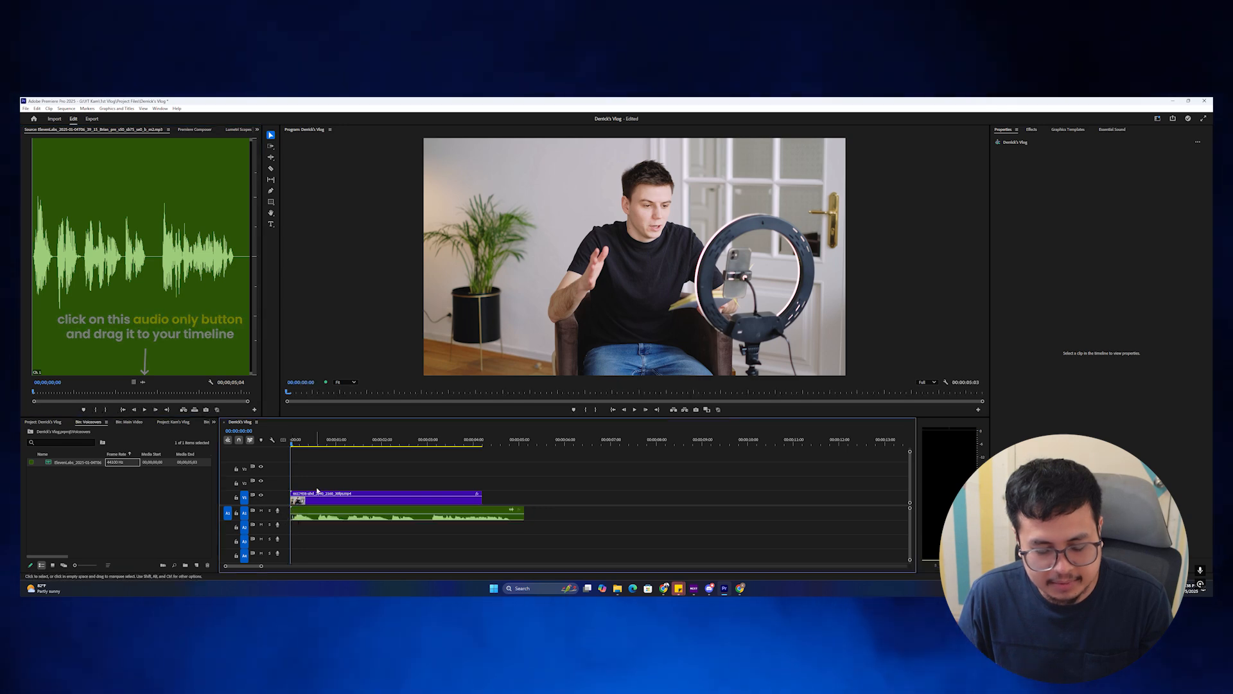
key(space)
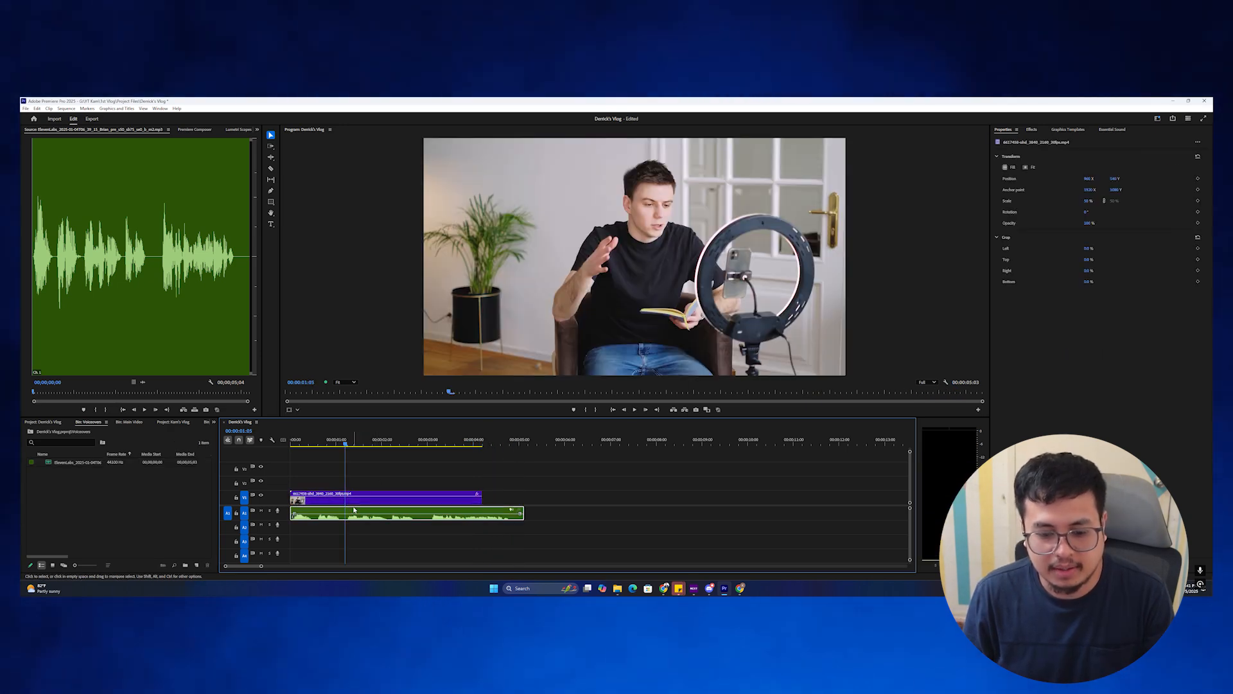
key(space)
Return to the project's root bins to reach the Broll bin.
click(345, 444)
click(352, 497)
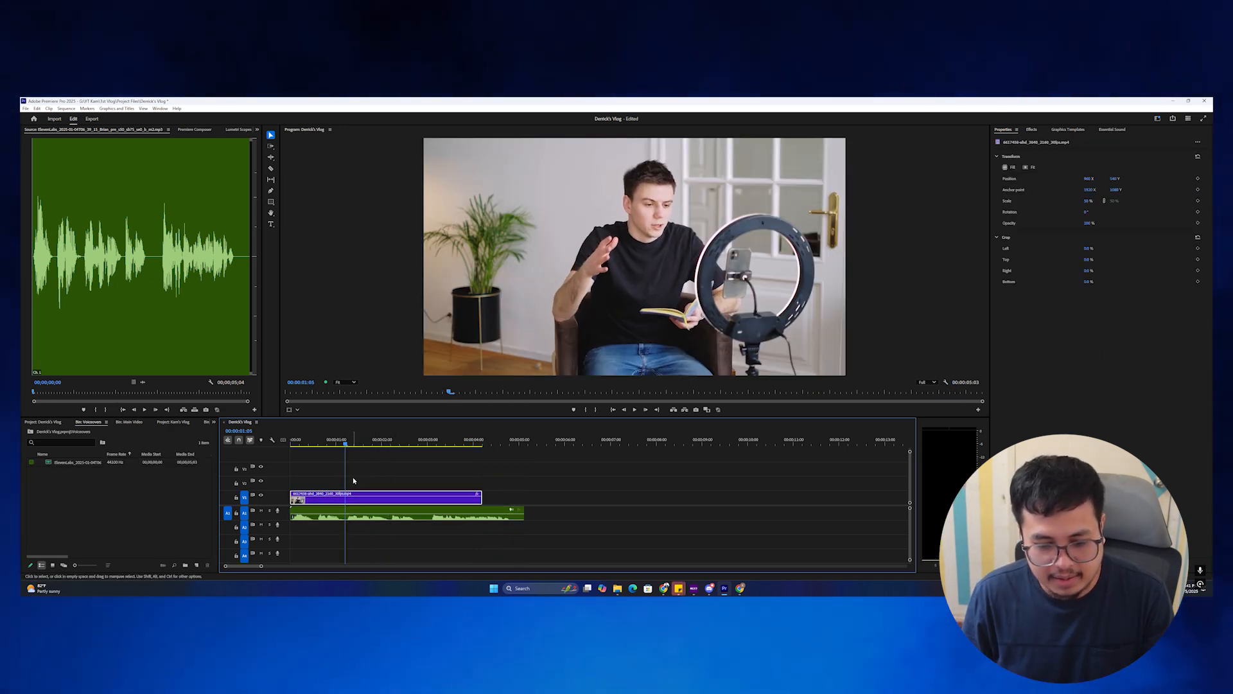
click(94, 420)
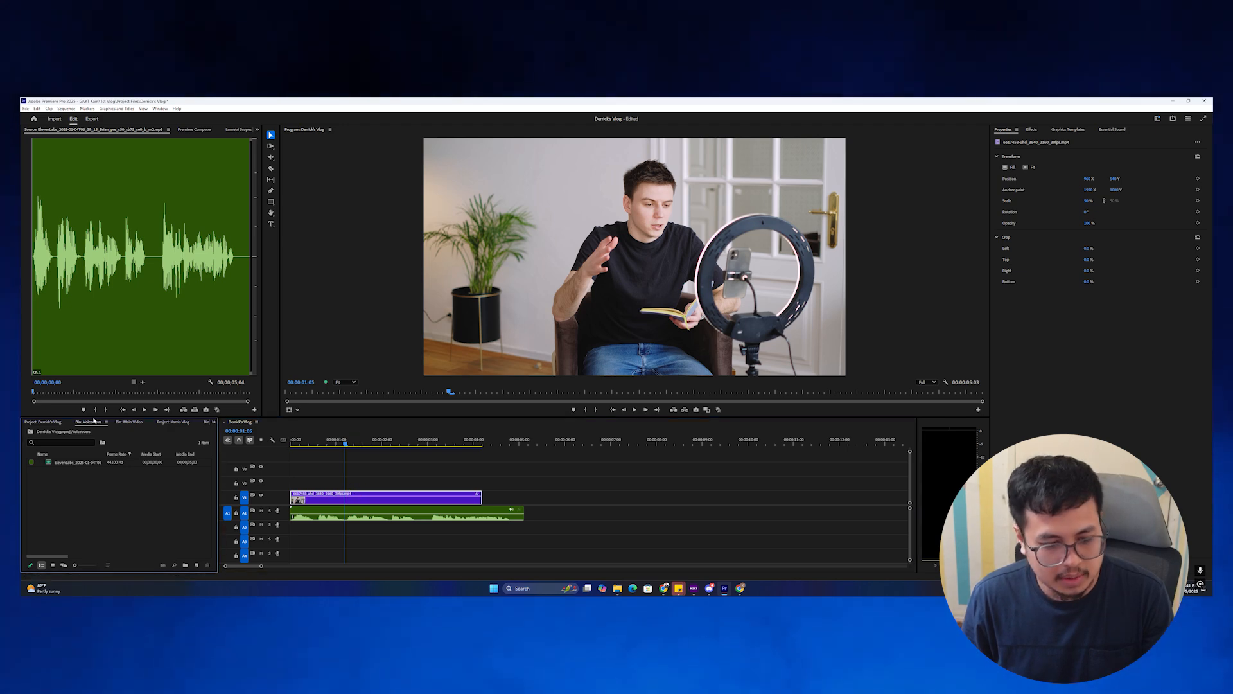
click(42, 421)
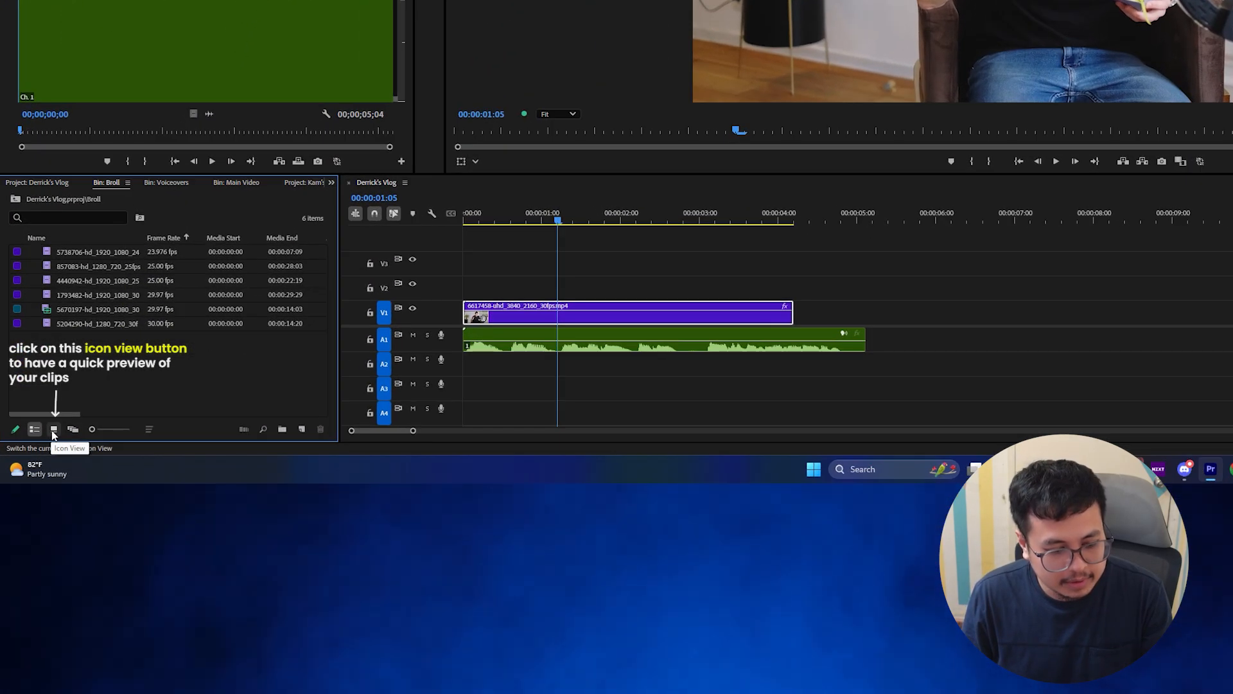
Mark an In point on the forest walking B-roll and place its video on V2.
click(53, 430)
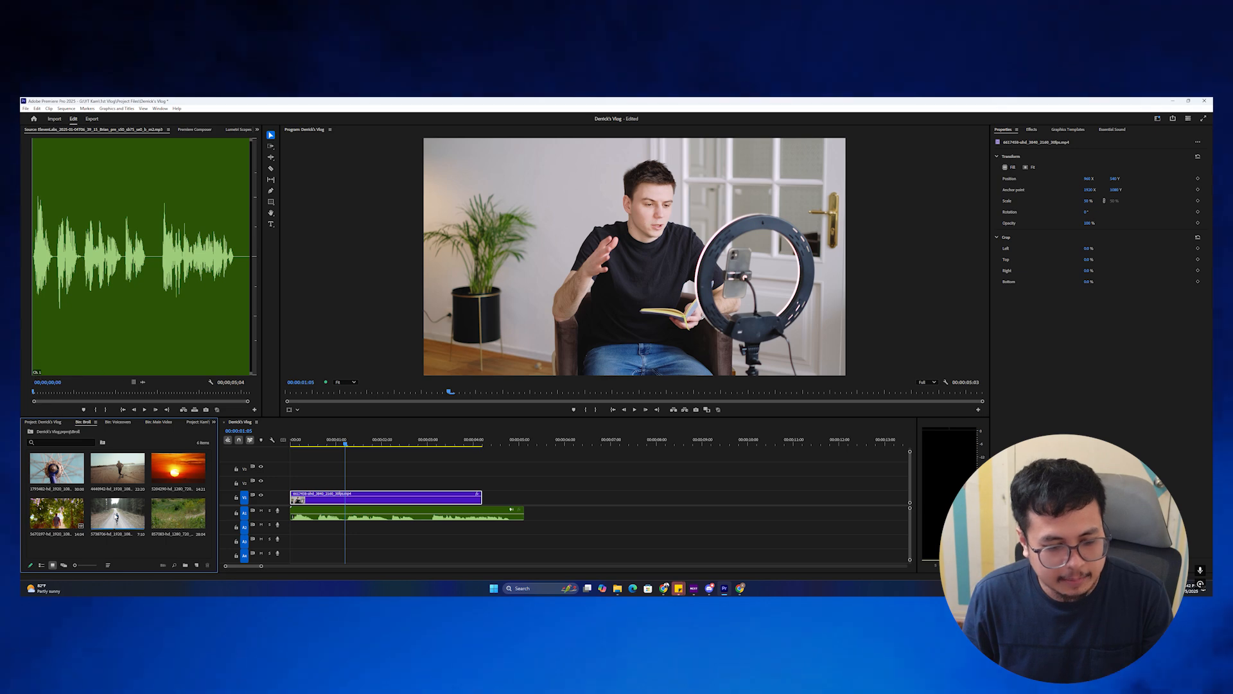
double_click(165, 339)
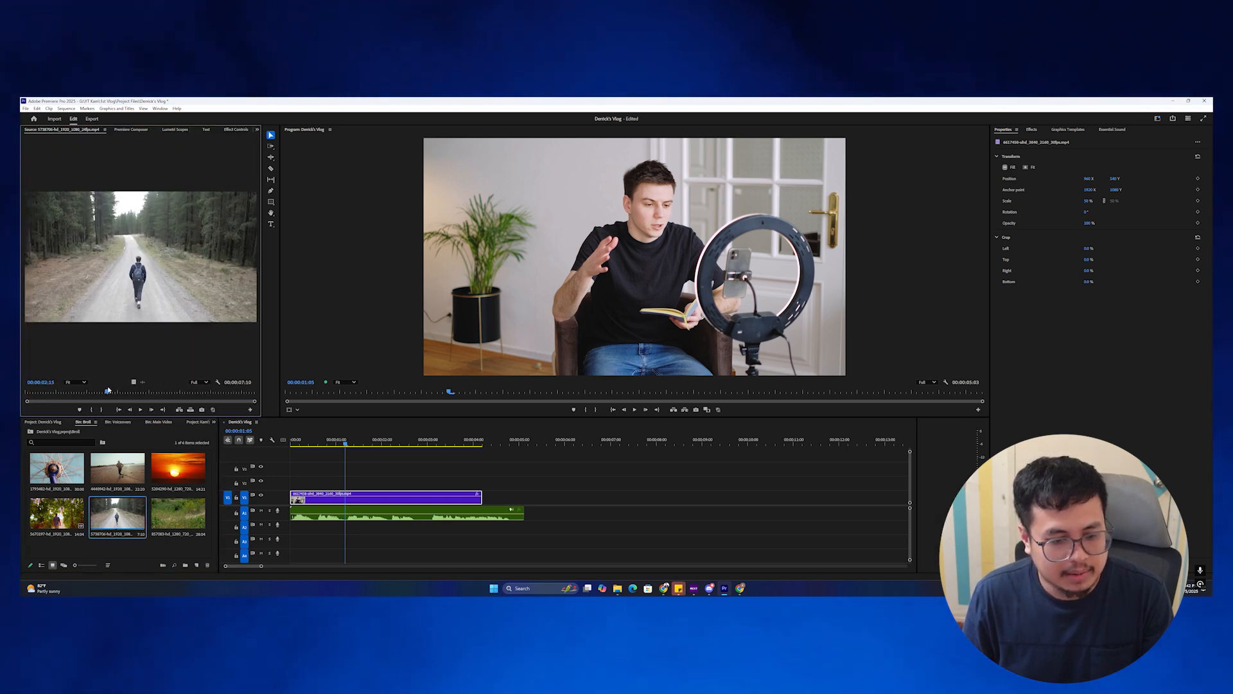
mouse_move(93, 391)
mouse_down()
mouse_move(128, 392)
mouse_move(25, 396)
mouse_move(115, 398)
mouse_up()
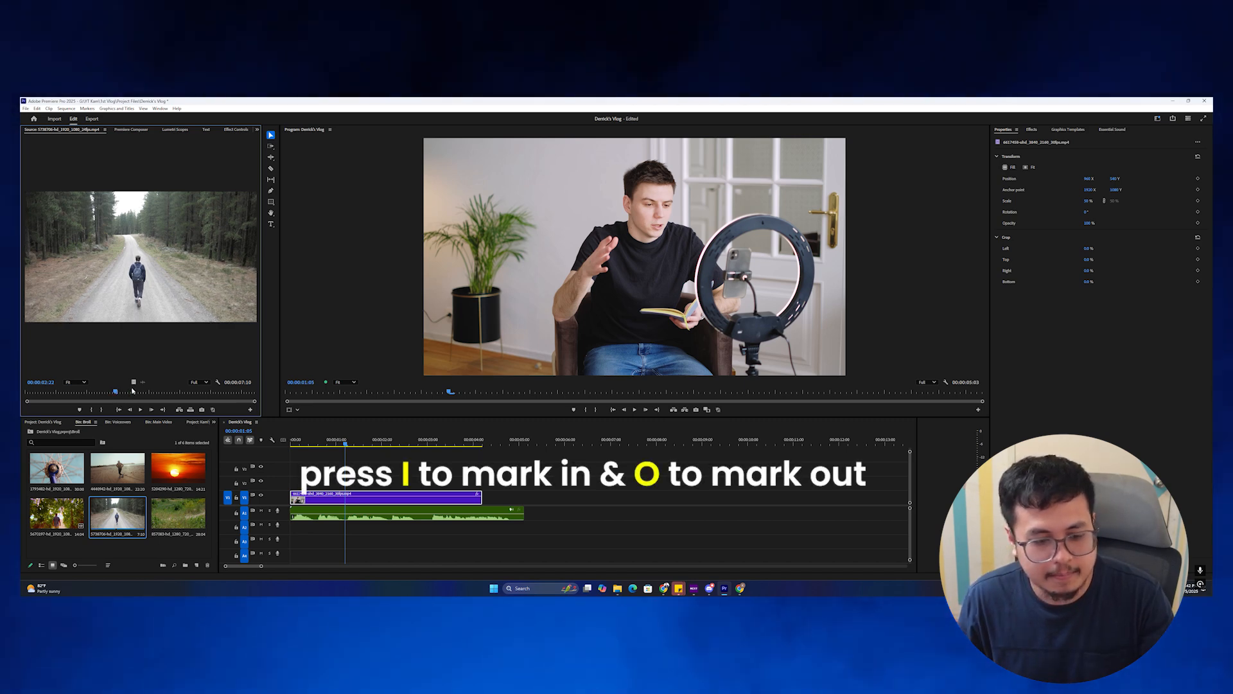
key(i)
drag(124, 394, 150, 396)
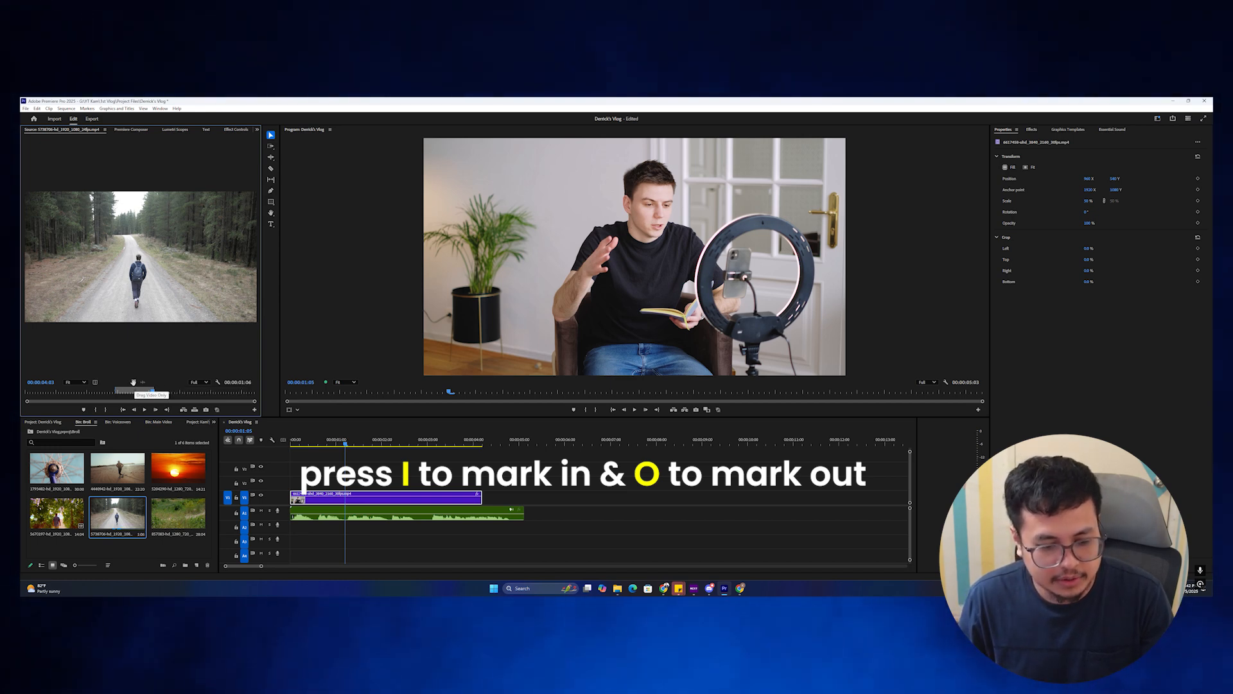
drag(134, 381, 323, 480)
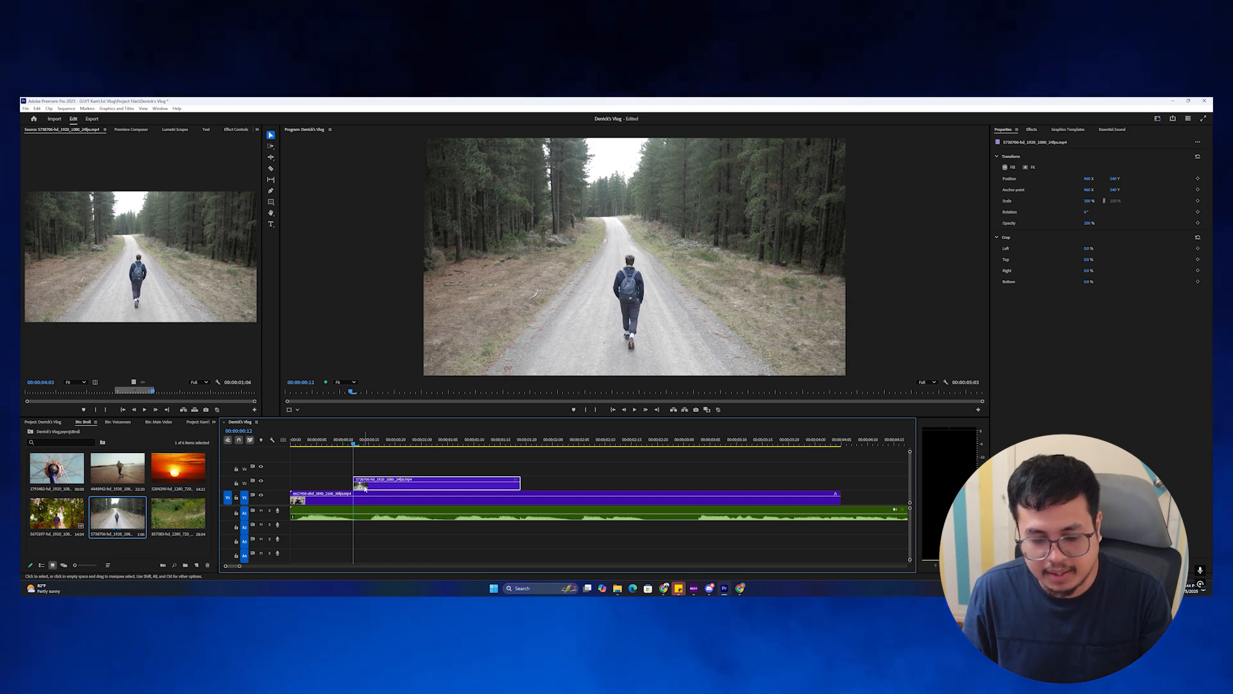
Shift the forest clip later along V2 and move the playhead onto the wheel clip.
drag(364, 488, 396, 490)
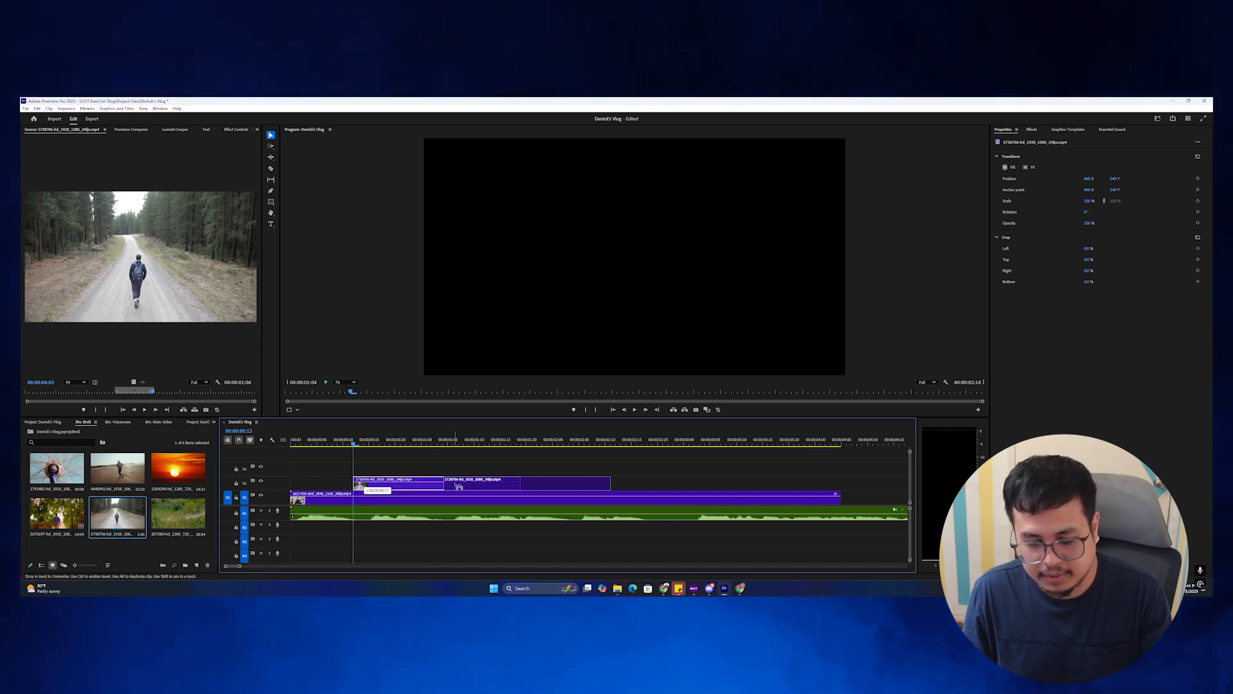
drag(465, 486, 467, 487)
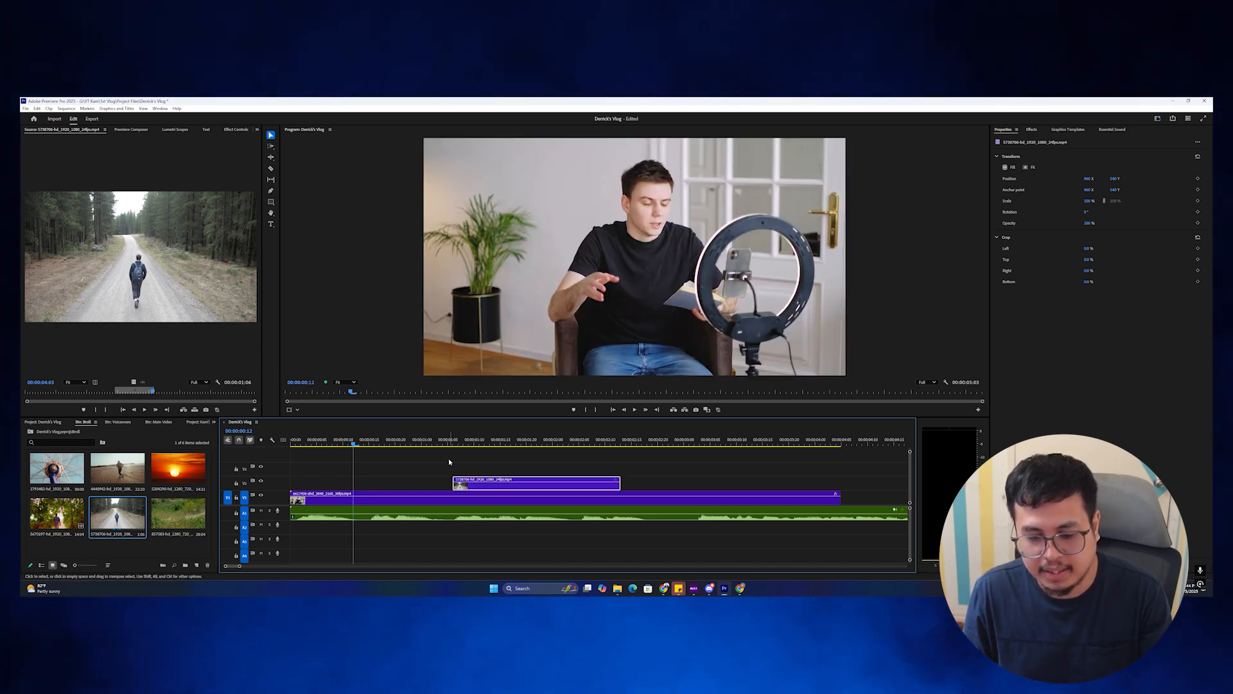
drag(449, 444, 504, 445)
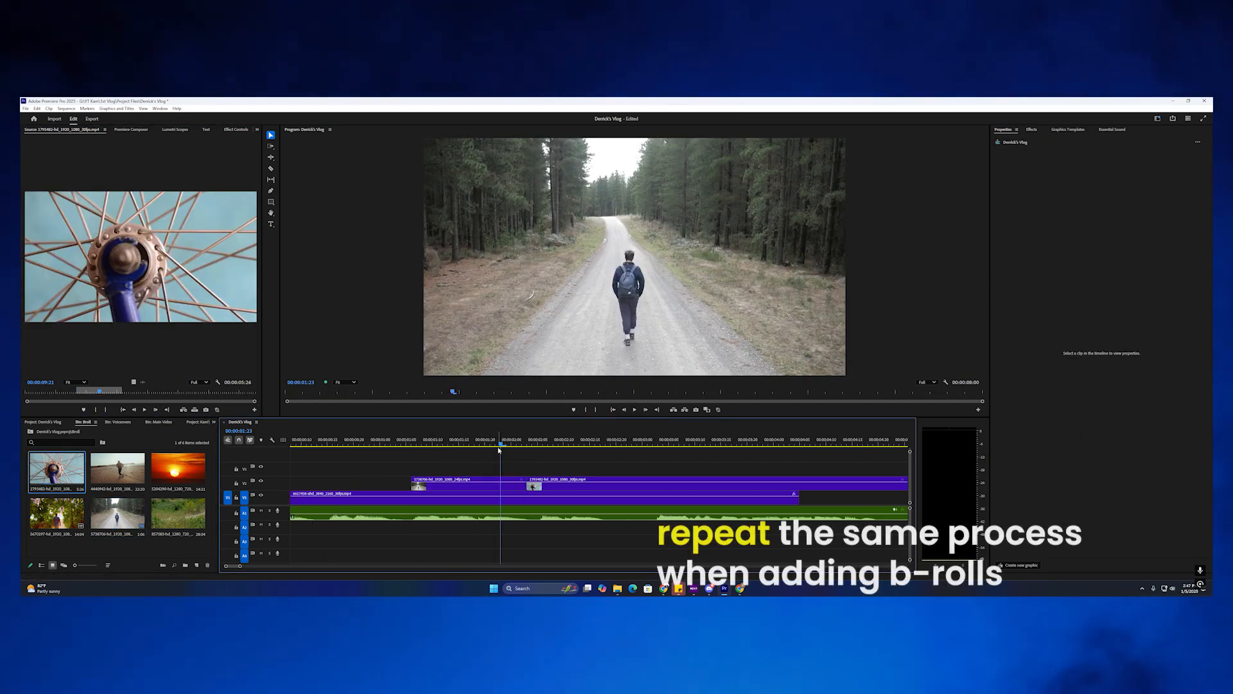
key(minus)
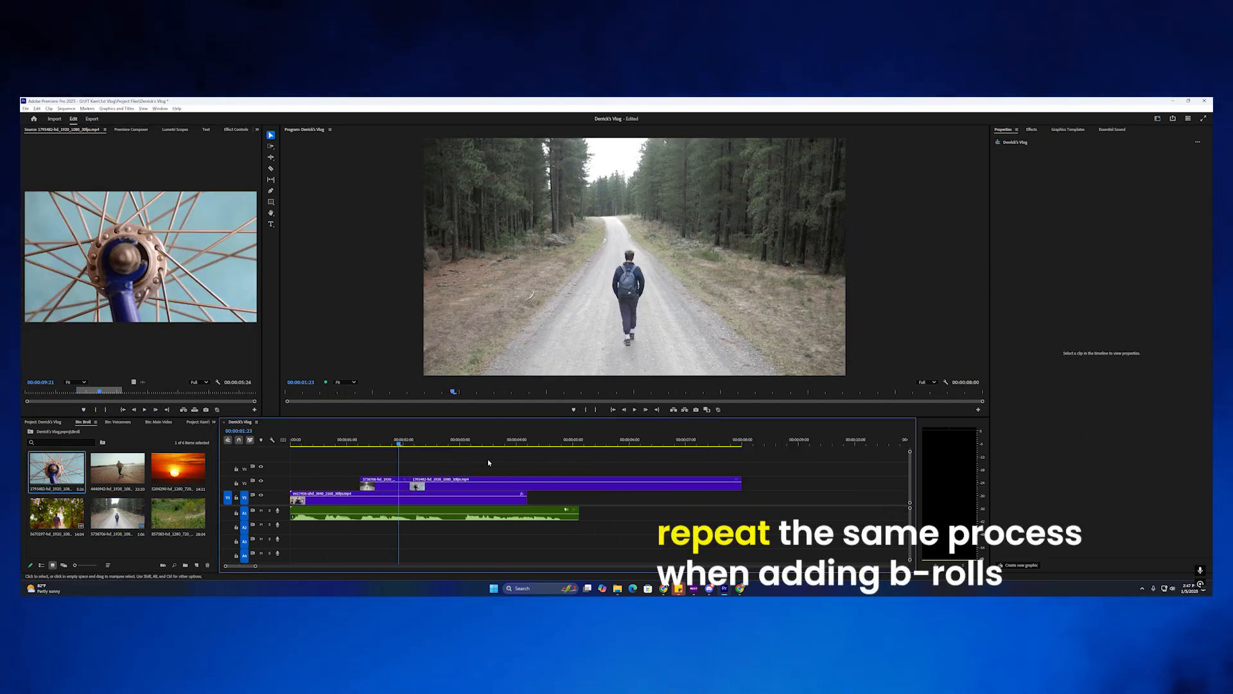
drag(401, 444, 462, 444)
Razor the wheel clip, delete its excess right part, and review the shortened B-roll.
key(c)
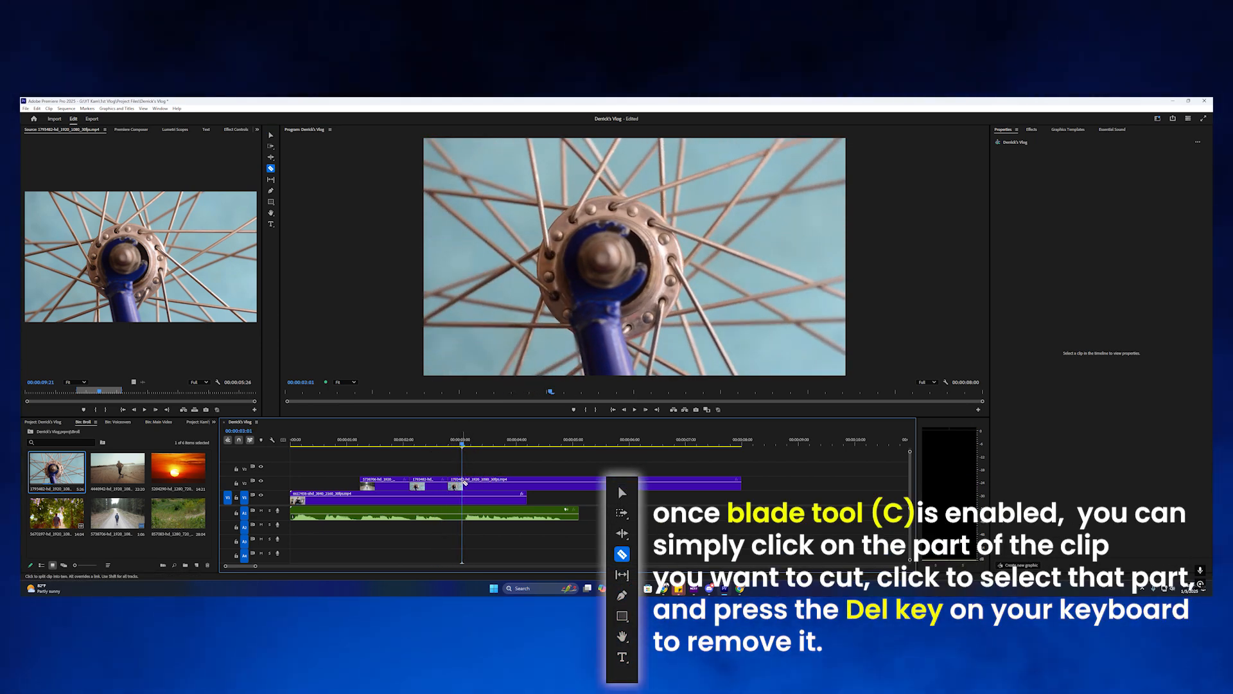
key(v)
click(465, 486)
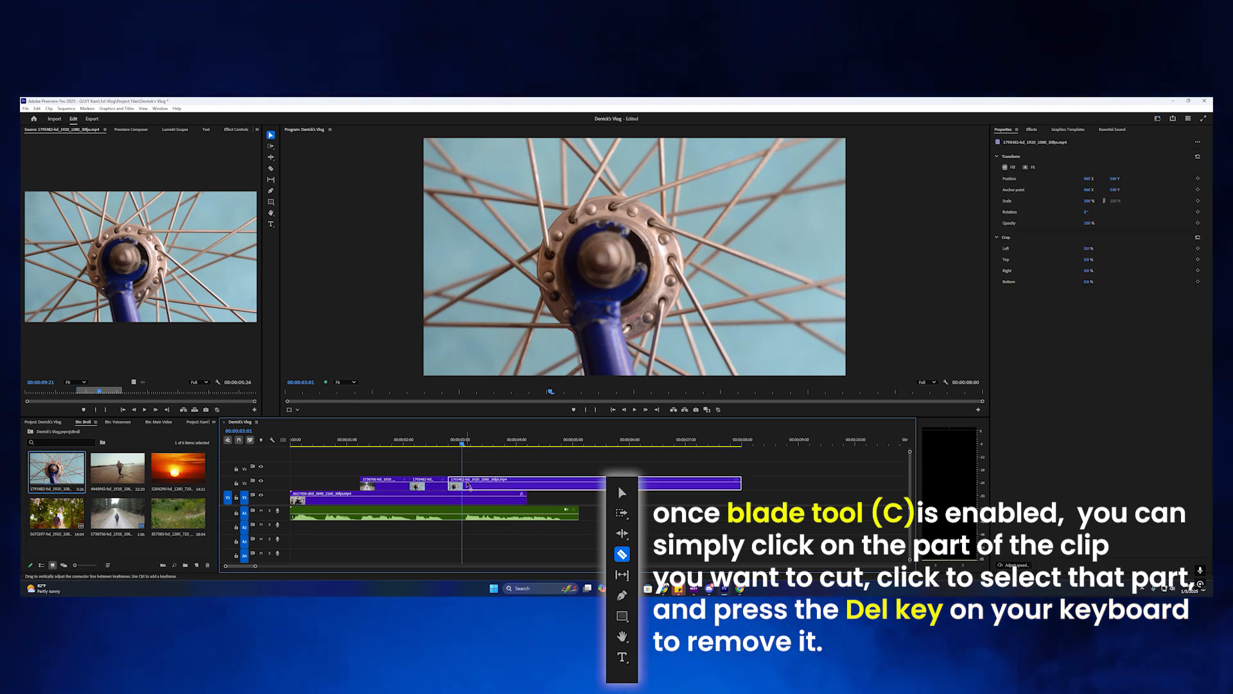
key(Delete)
drag(461, 443, 394, 444)
key(space)
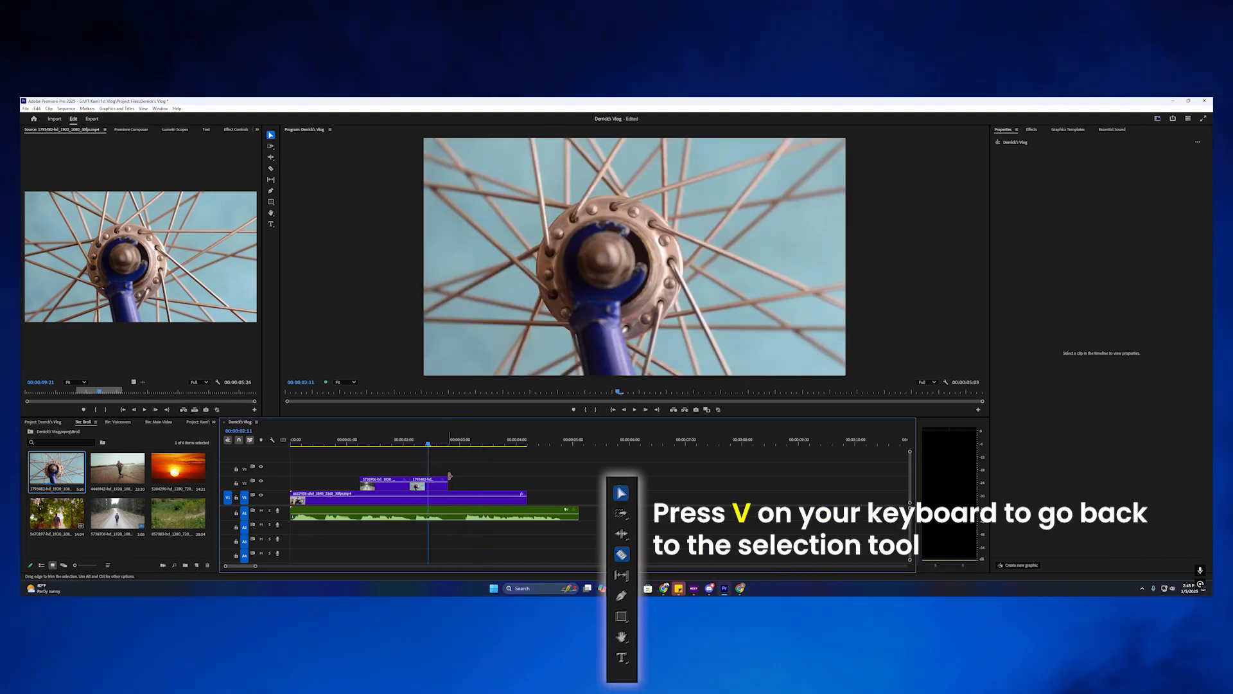
mouse_move(424, 443)
mouse_down()
mouse_move(450, 443)
mouse_move(386, 443)
mouse_move(420, 442)
mouse_up()
Add a trimmed cycling clip to V2 and scale it to fill the frame.
double_click(178, 514)
key(space)
key(i)
key(o)
drag(140, 255, 416, 443)
key(space)
right_click(441, 479)
click(475, 426)
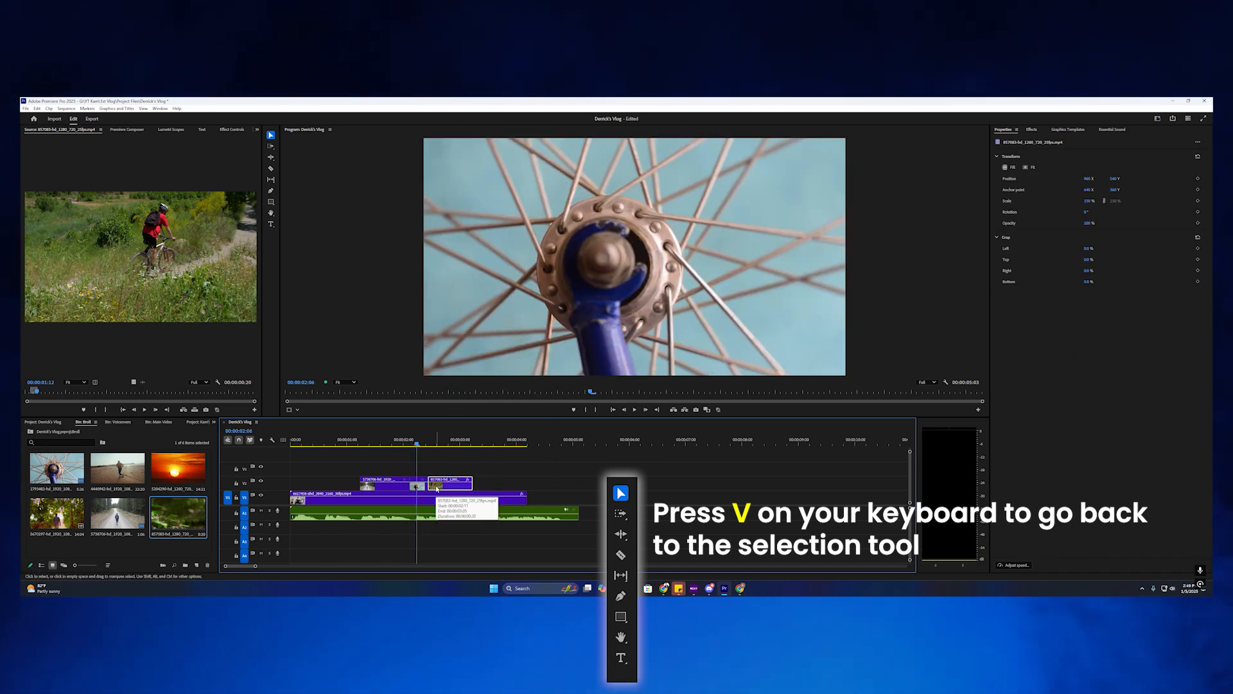
Tighten the wheel and cycling clip edges, then add the beach clip after cycling on V2.
click(418, 483)
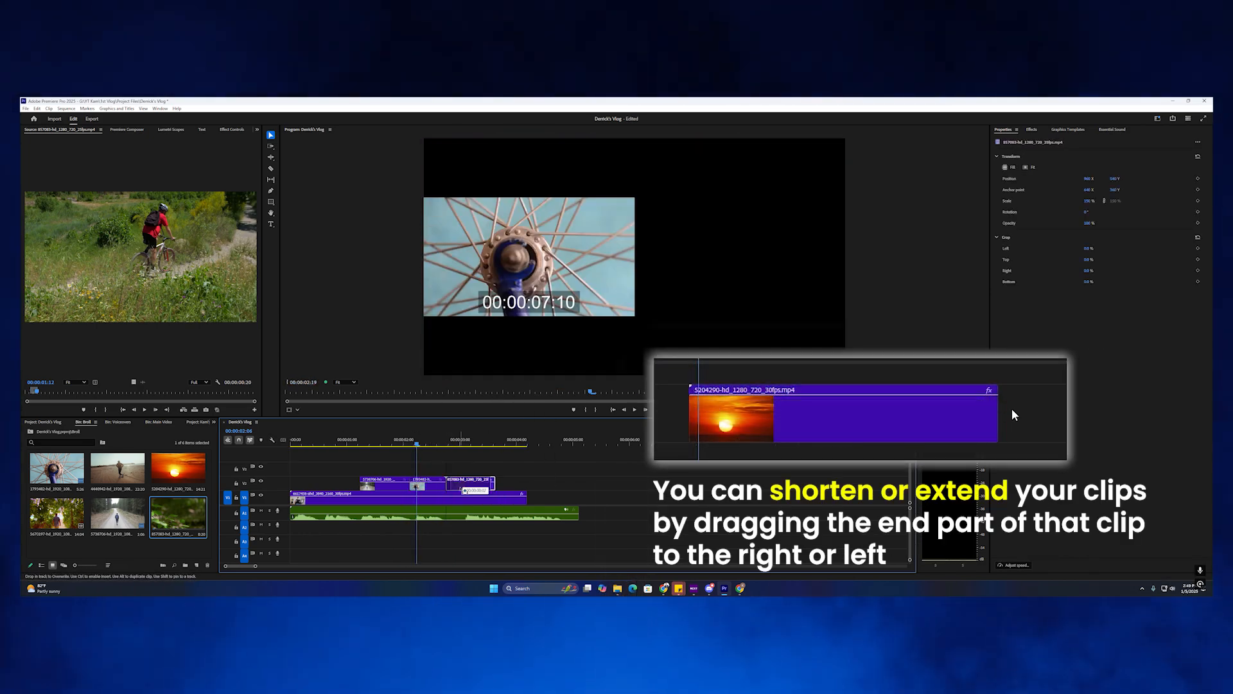
drag(461, 488, 461, 488)
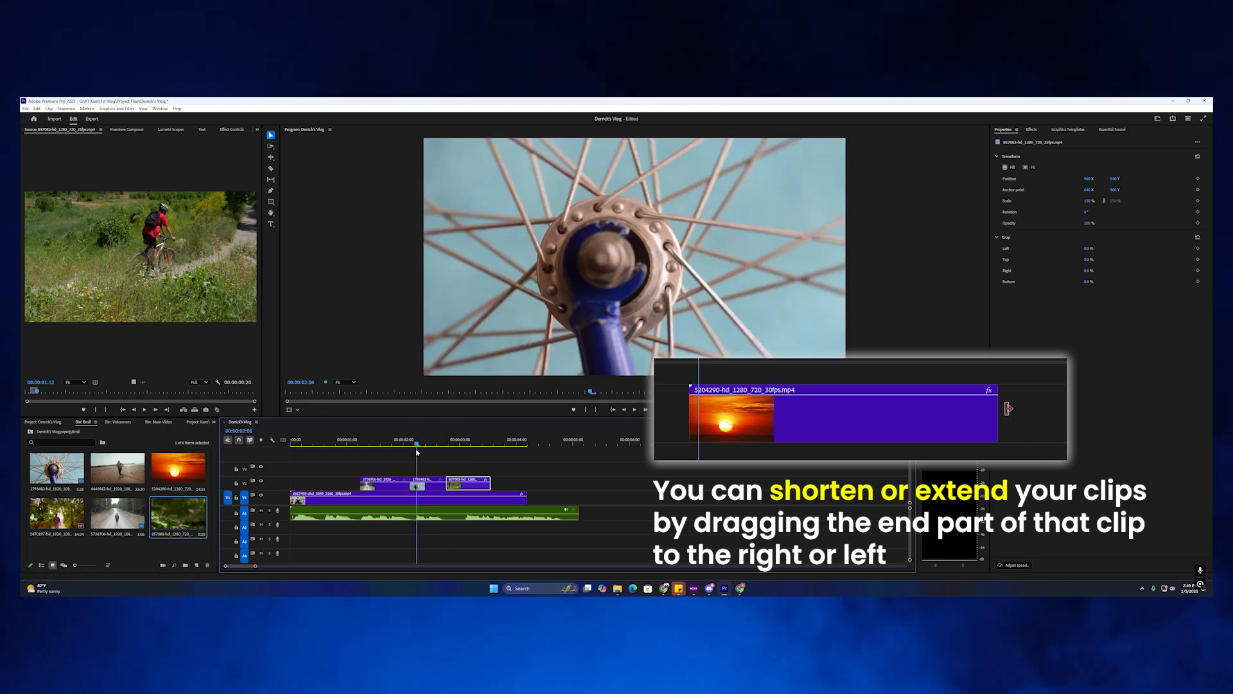
drag(417, 449, 432, 450)
drag(467, 486, 463, 489)
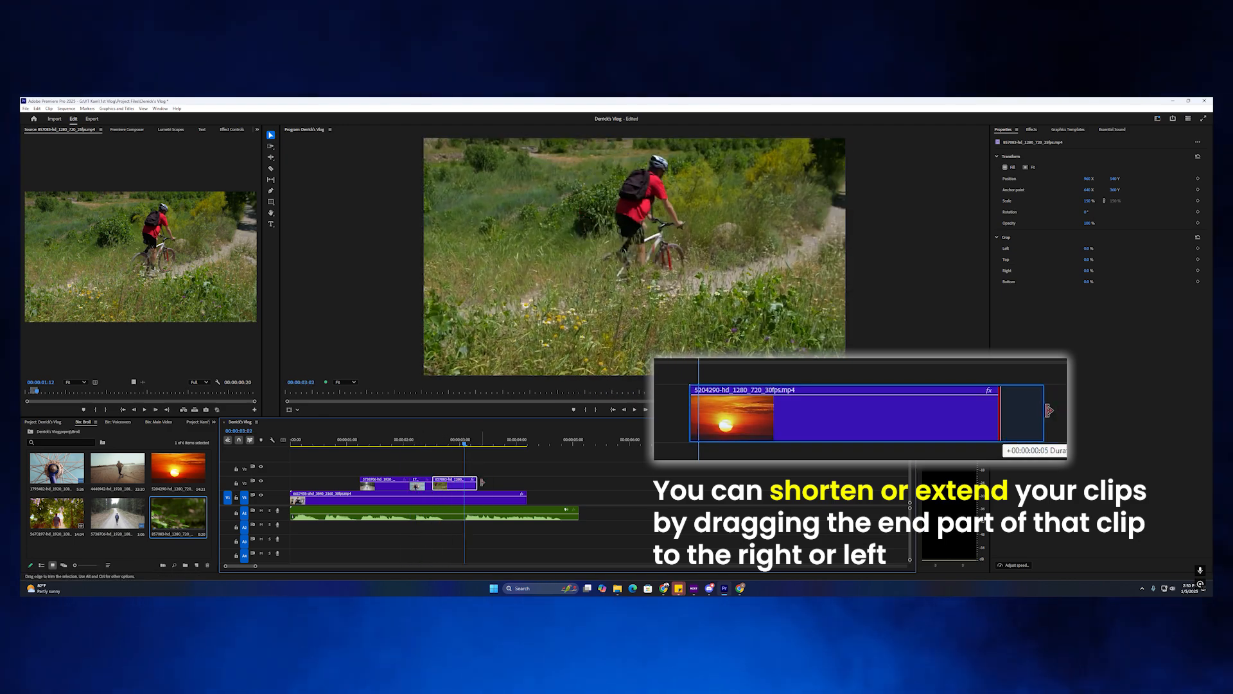
drag(462, 449, 456, 453)
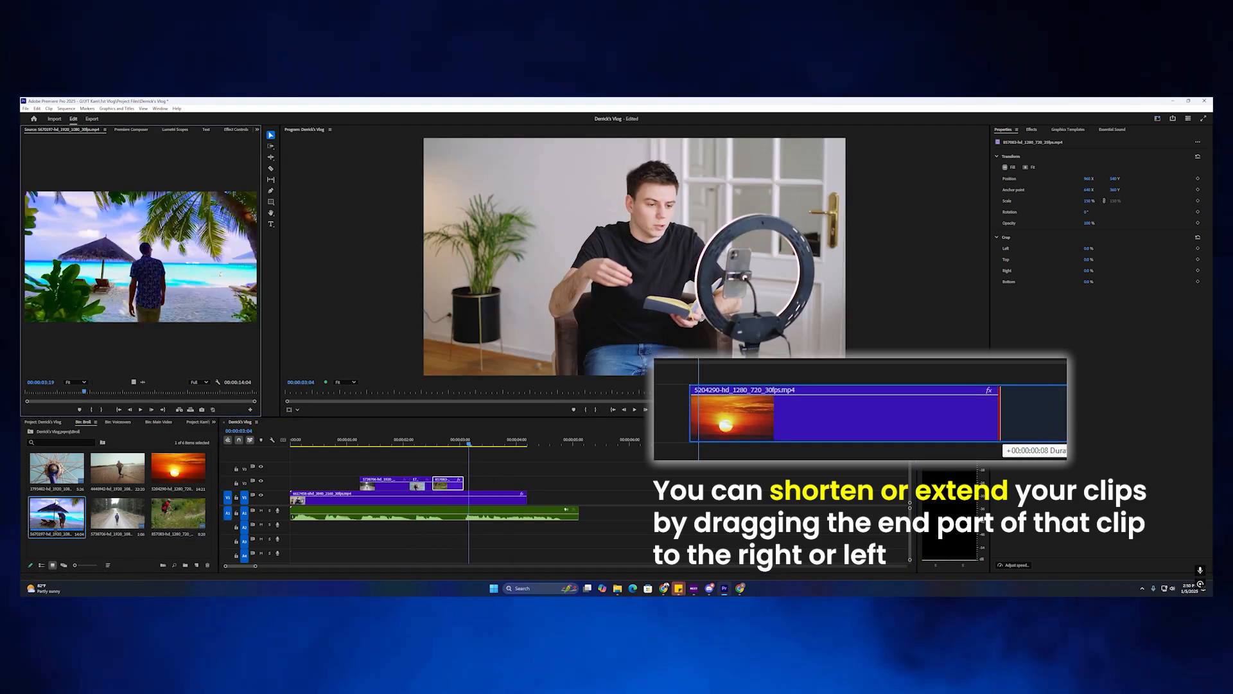
drag(468, 483, 469, 483)
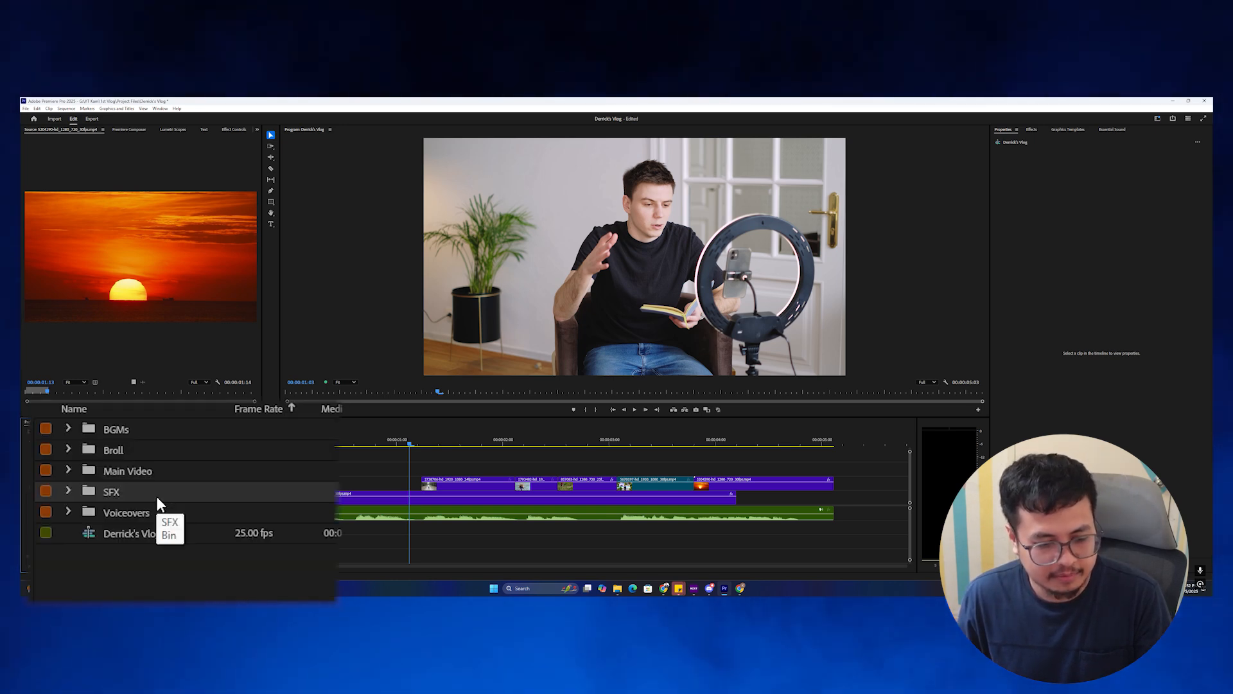
Open the SFX bin and browse the walking-on-concrete, beach seagulls and bike wheel sounds.
double_click(156, 494)
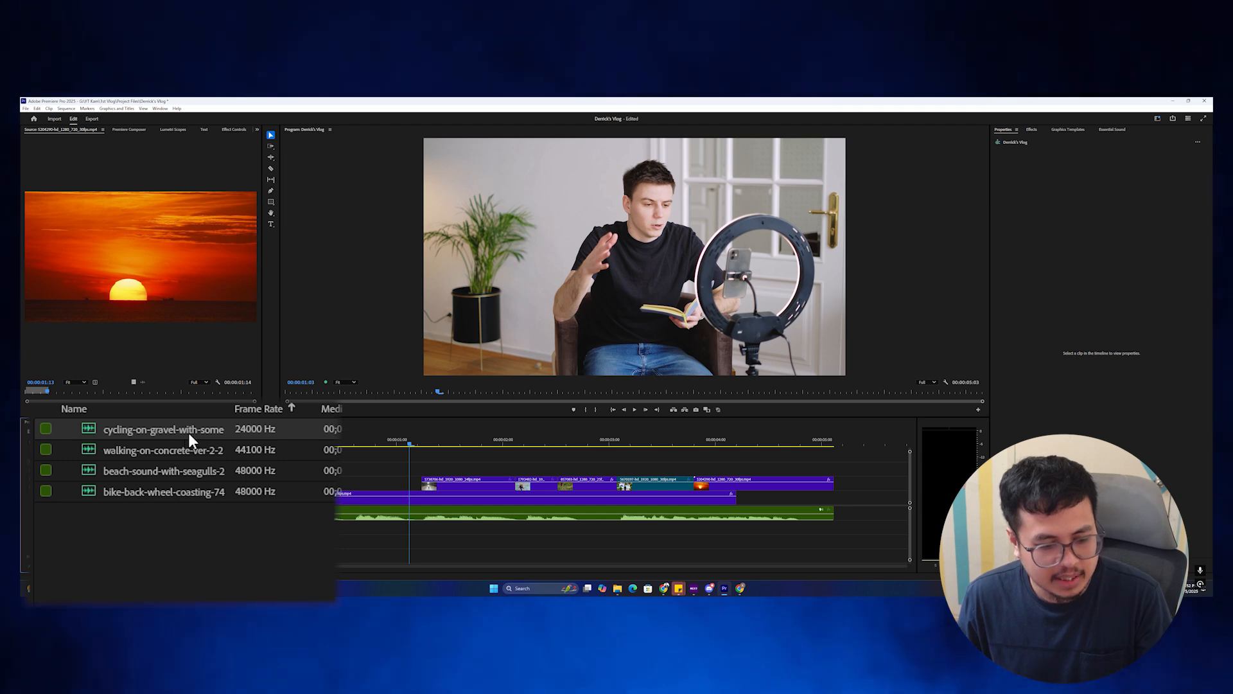
click(182, 454)
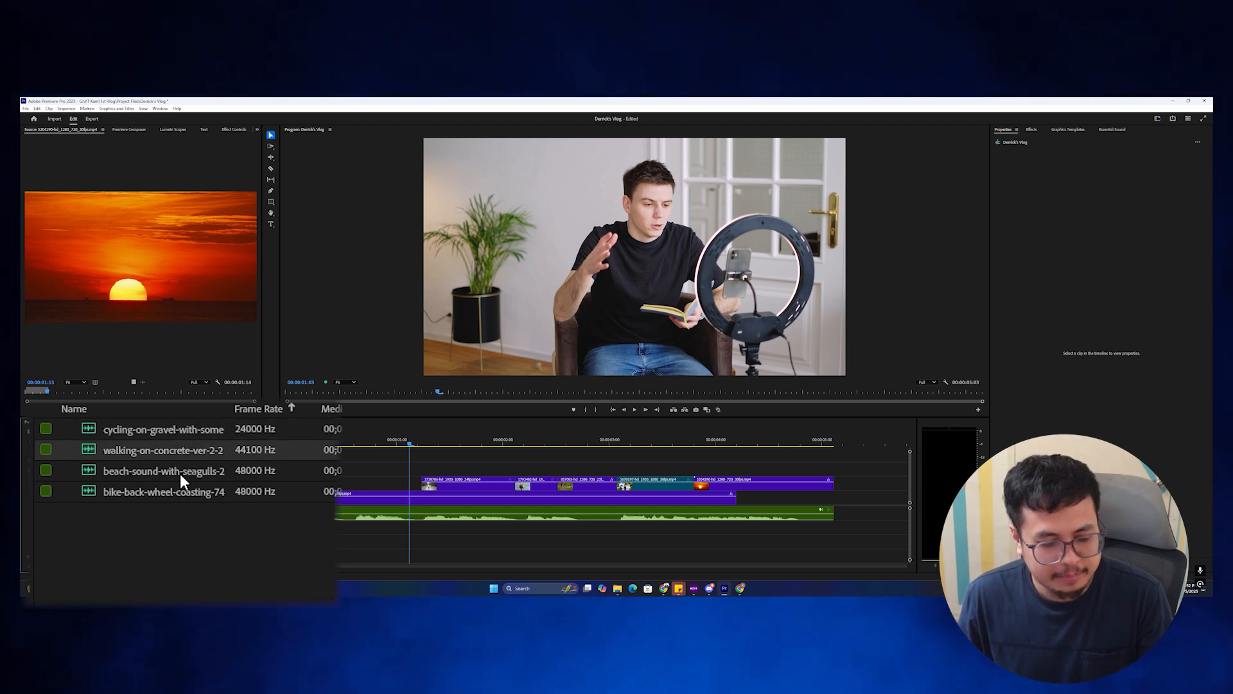
click(181, 474)
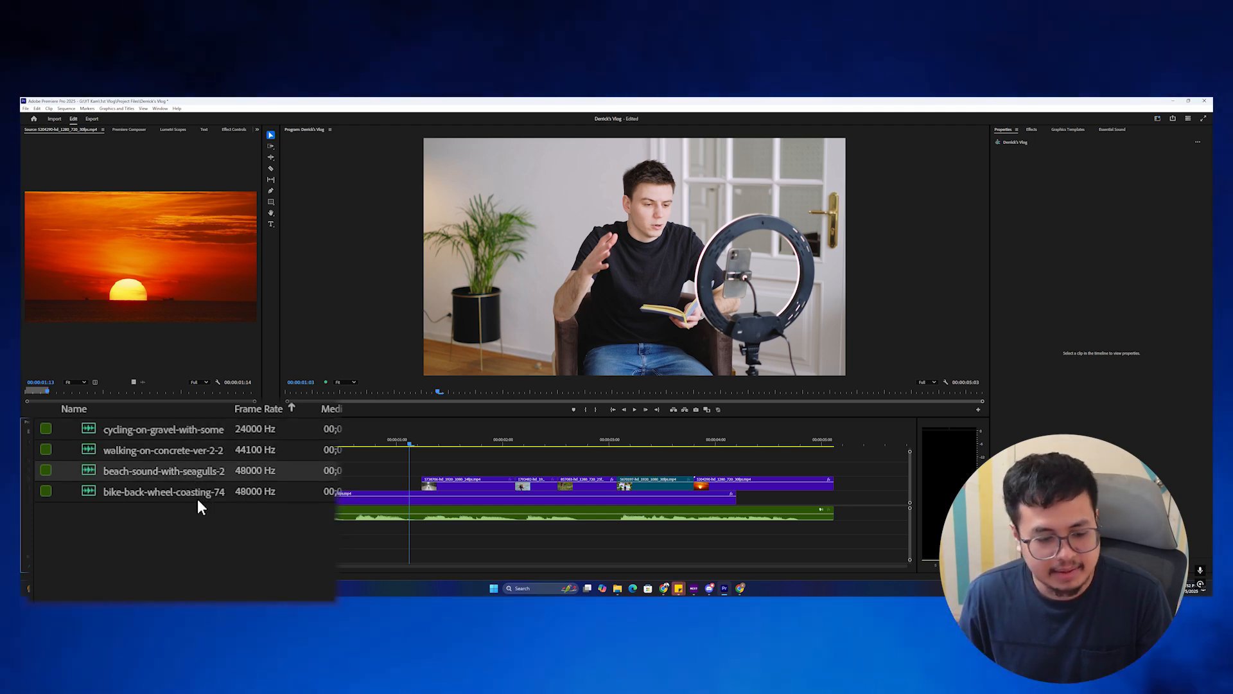
click(198, 499)
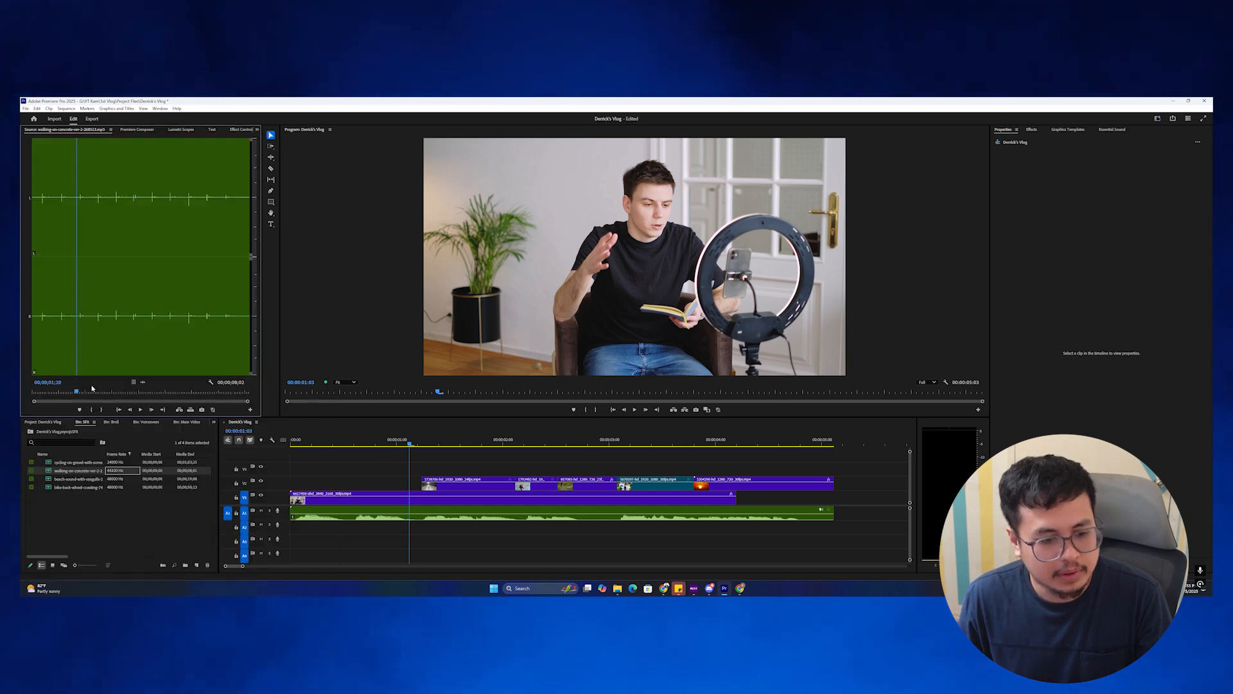
Mark a section of the walking-on-concrete sound and place it on A2 under the forest B-roll.
click(91, 408)
click(123, 390)
key(o)
mouse_move(117, 390)
mouse_down()
mouse_move(67, 393)
mouse_move(138, 386)
mouse_up()
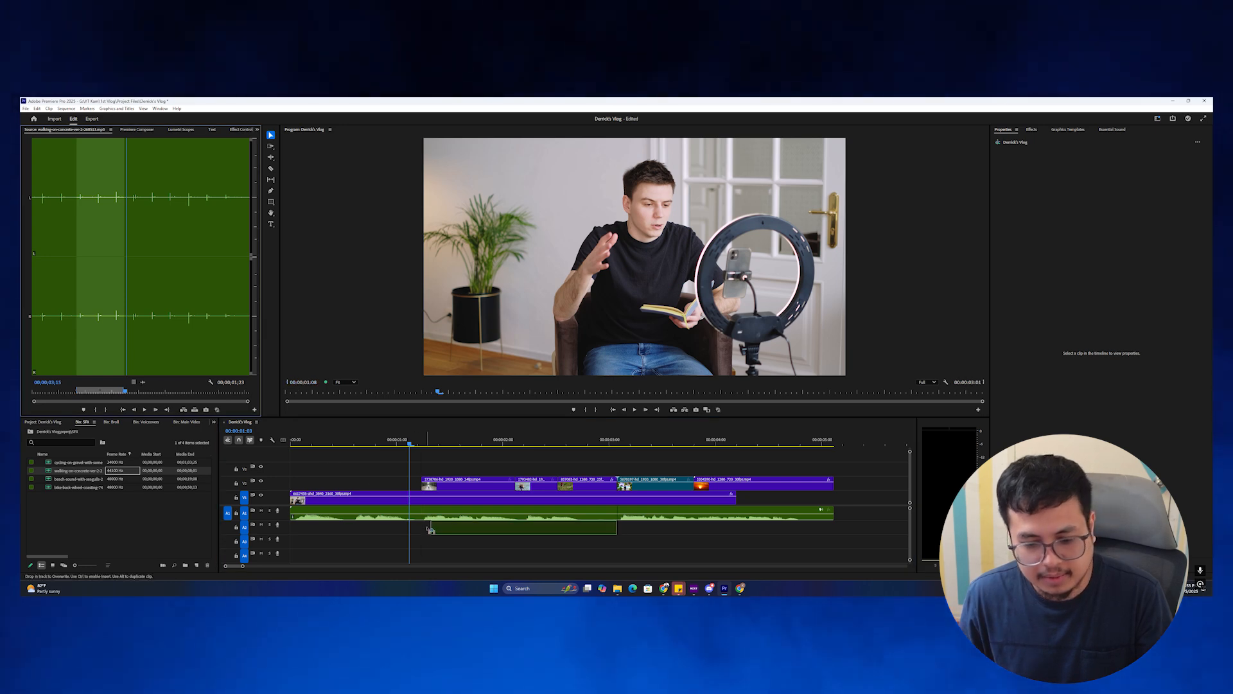
drag(427, 529, 421, 528)
drag(517, 528, 495, 527)
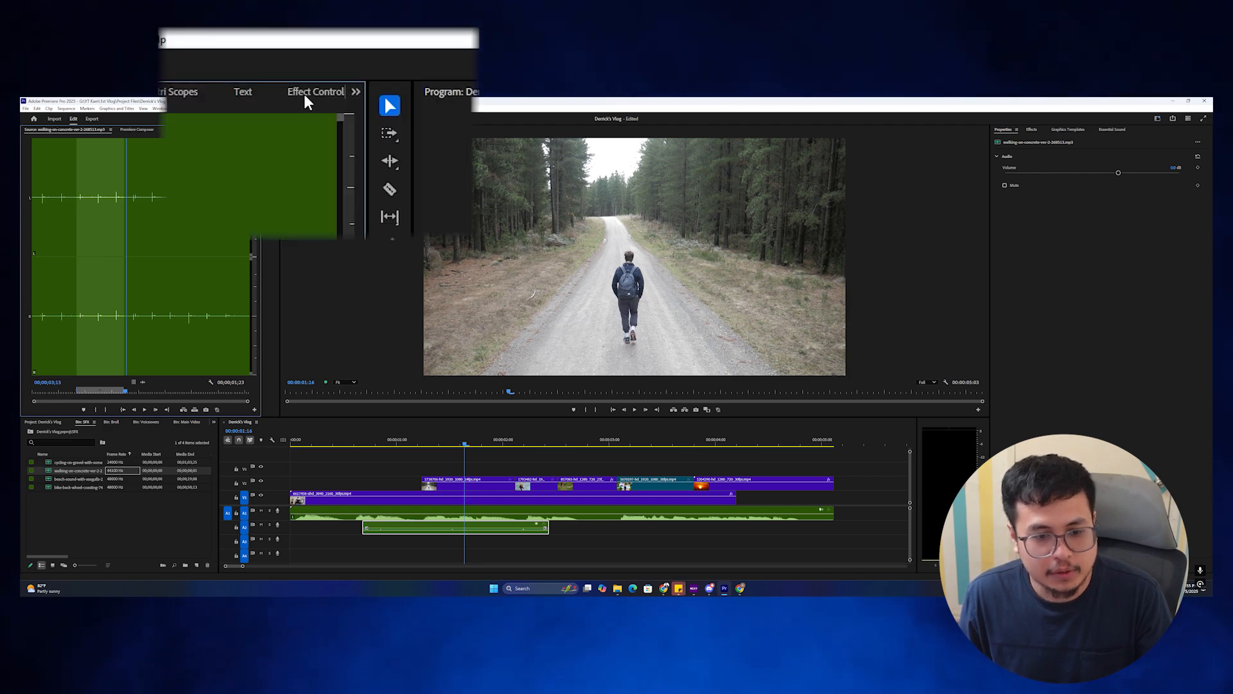
Raise the walking sound's volume to 7 dB, nudge it earlier, and play back around 2:00.
click(241, 129)
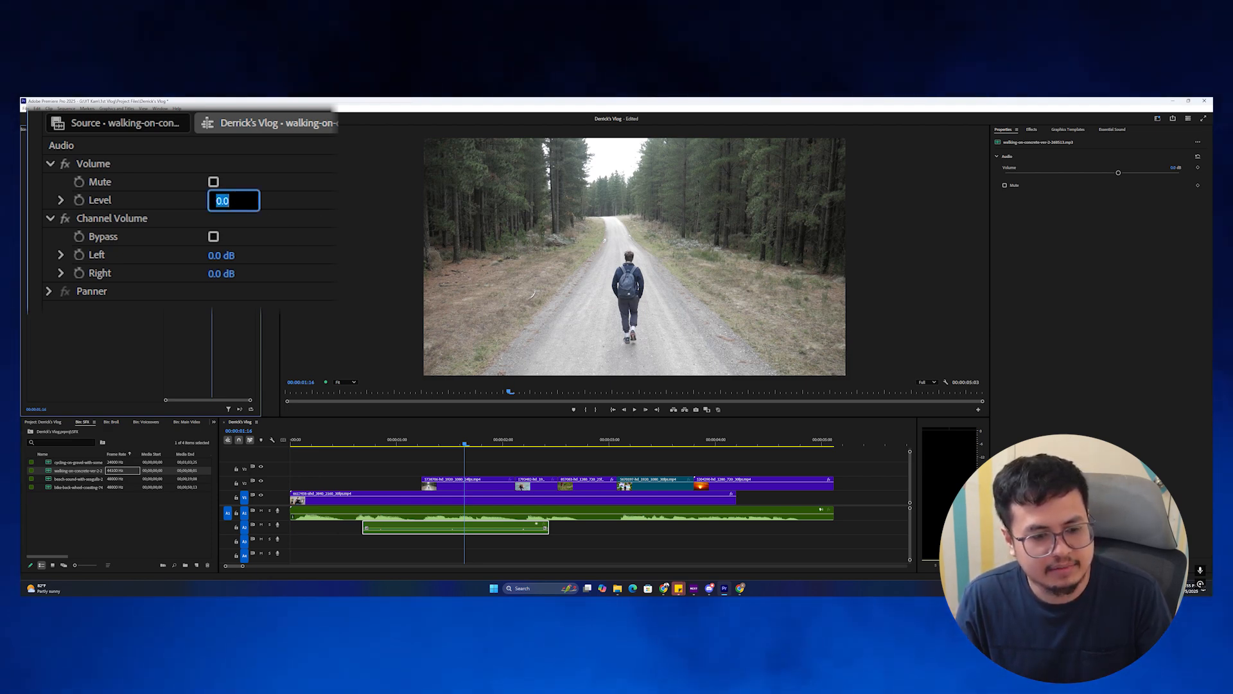
key(Return)
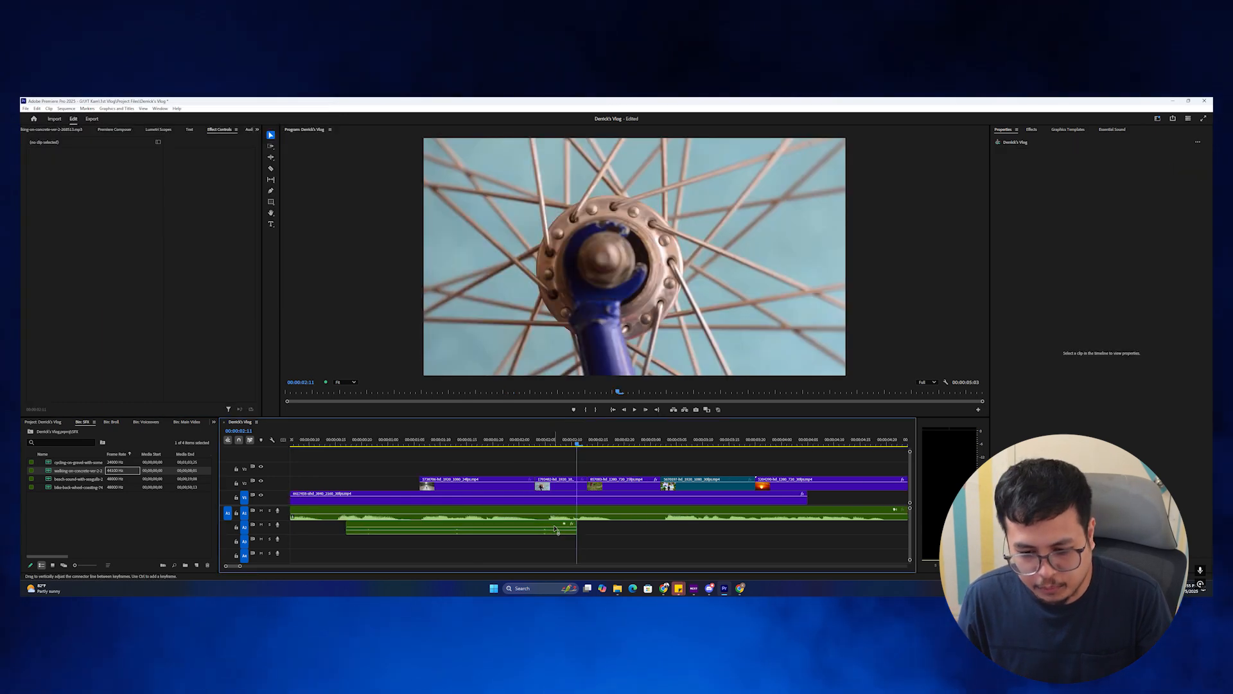
drag(556, 527, 530, 526)
click(493, 441)
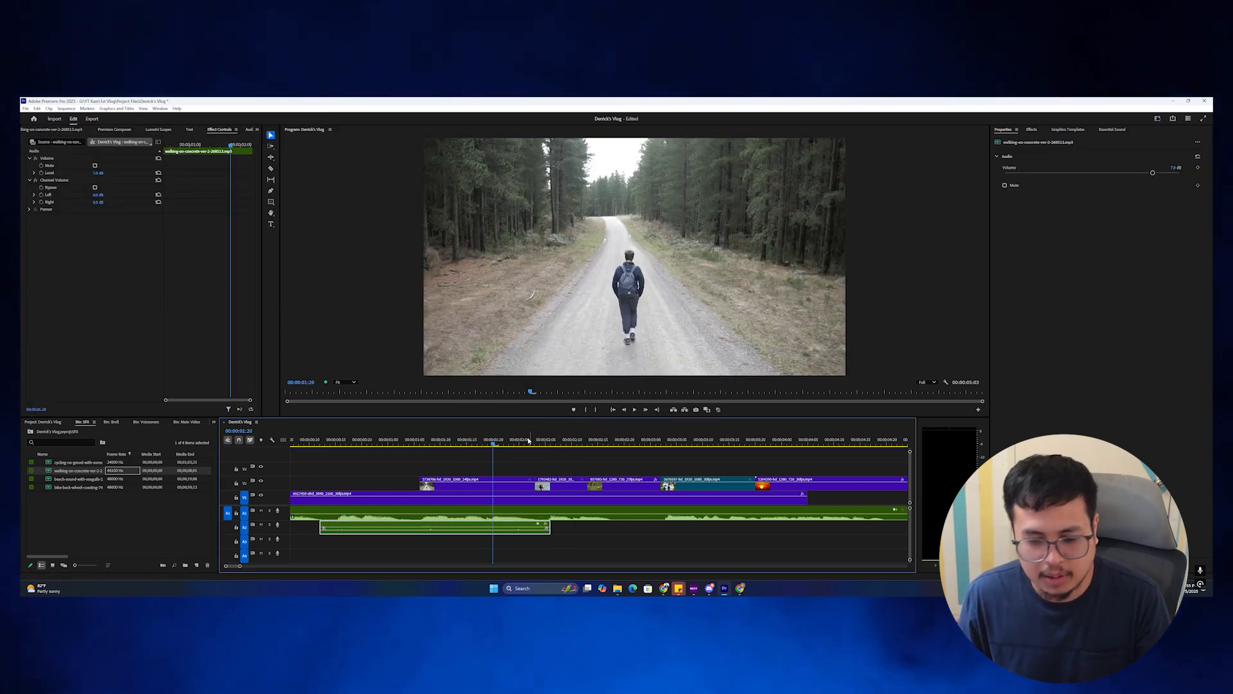
click(544, 441)
drag(544, 441, 519, 443)
key(space)
Trim the bike-back-wheel-coasting sound and place it on A3, shifted 17 frames later.
double_click(52, 487)
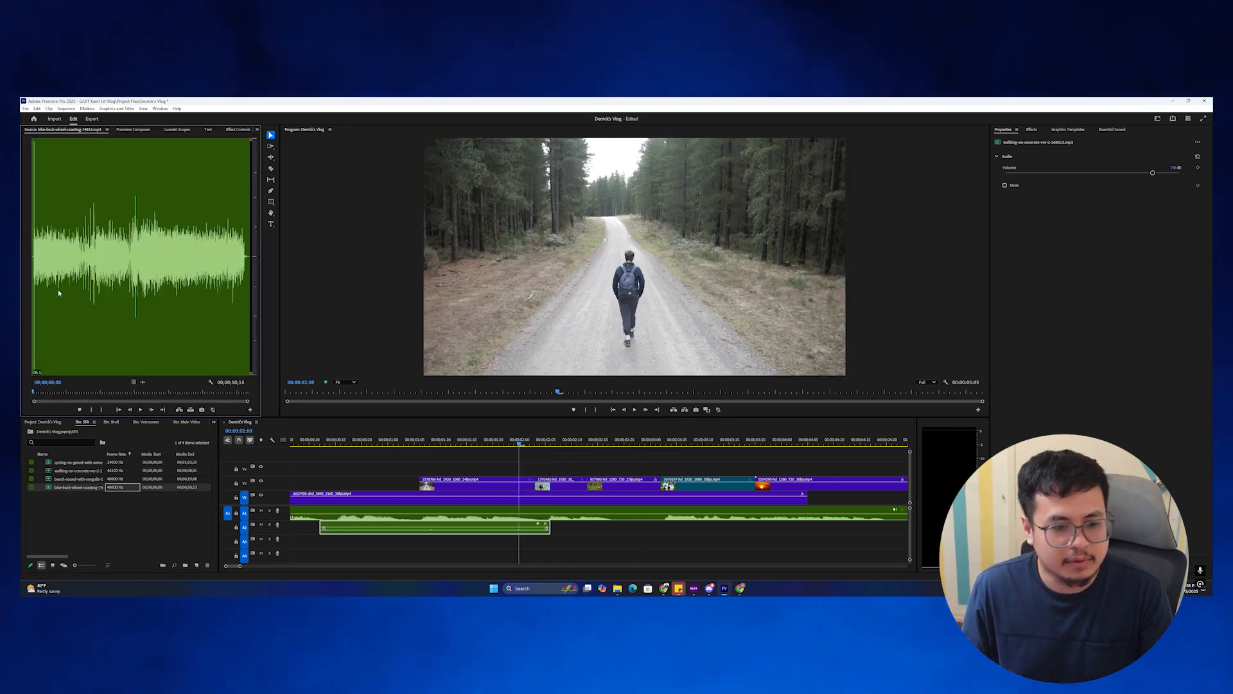
click(54, 391)
key(space)
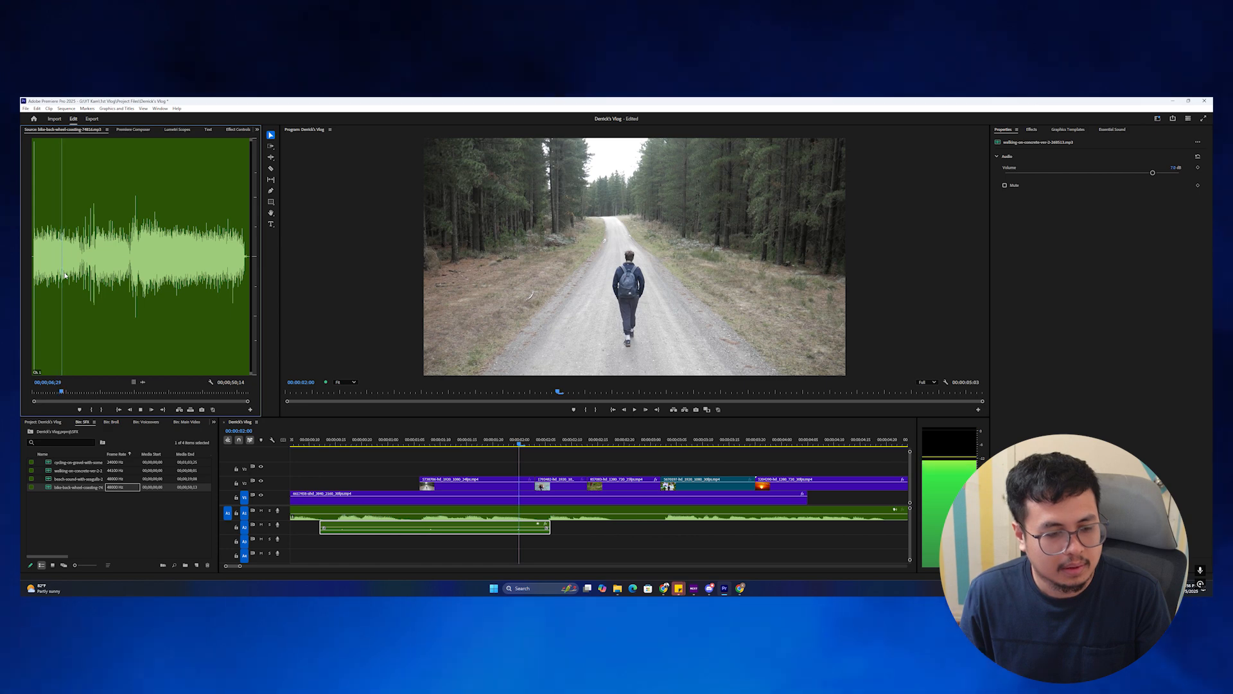
click(92, 409)
click(106, 409)
drag(140, 382, 421, 542)
drag(538, 543, 628, 544)
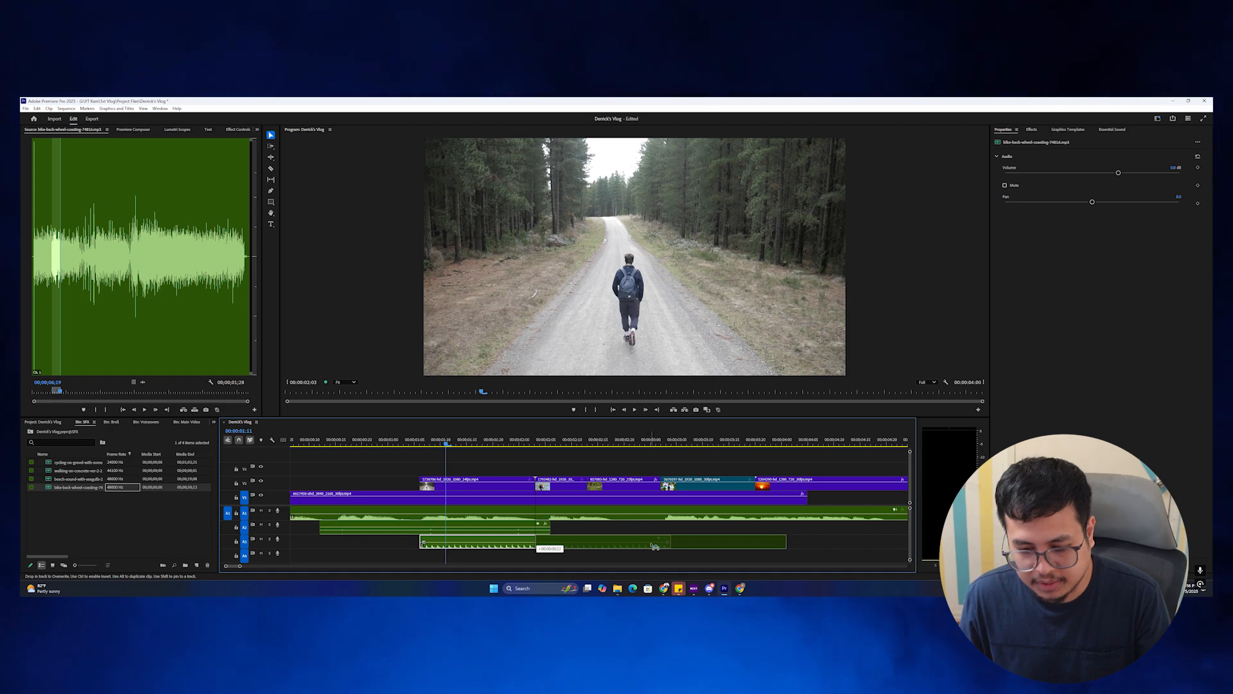
Play the timeline to review the coasting sound, returning the playhead to 2:16.
key(space)
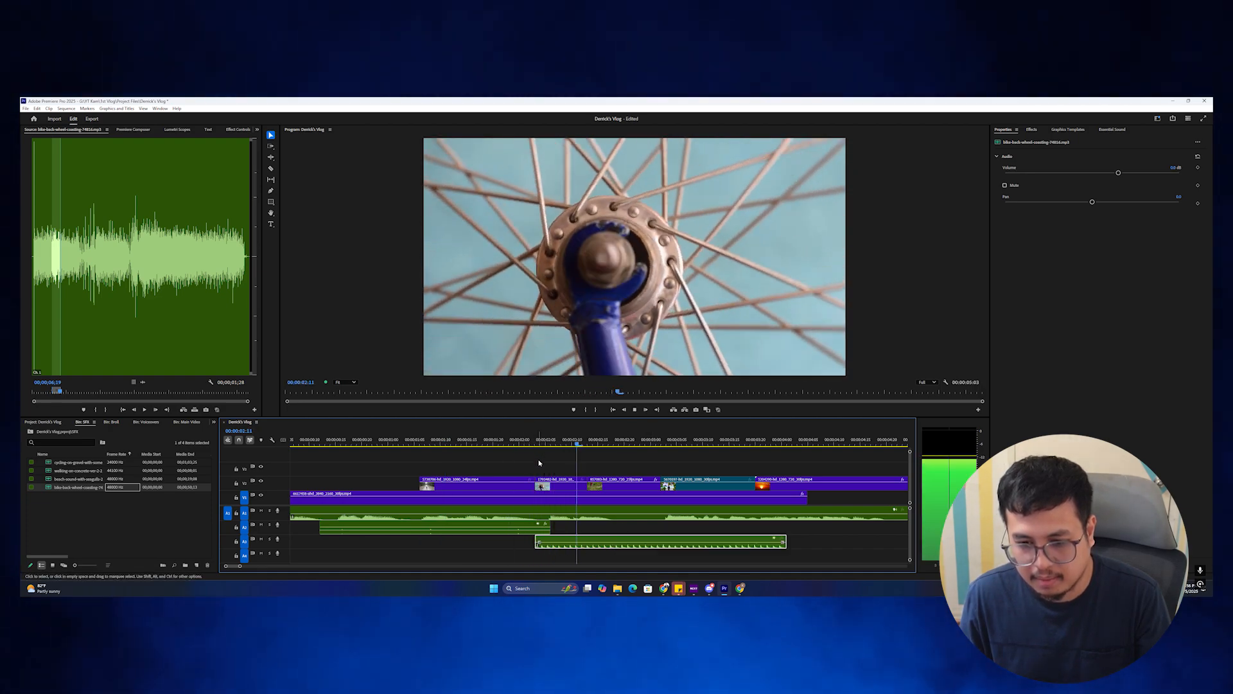
scroll(546, 459, down, 1)
key(space)
click(561, 443)
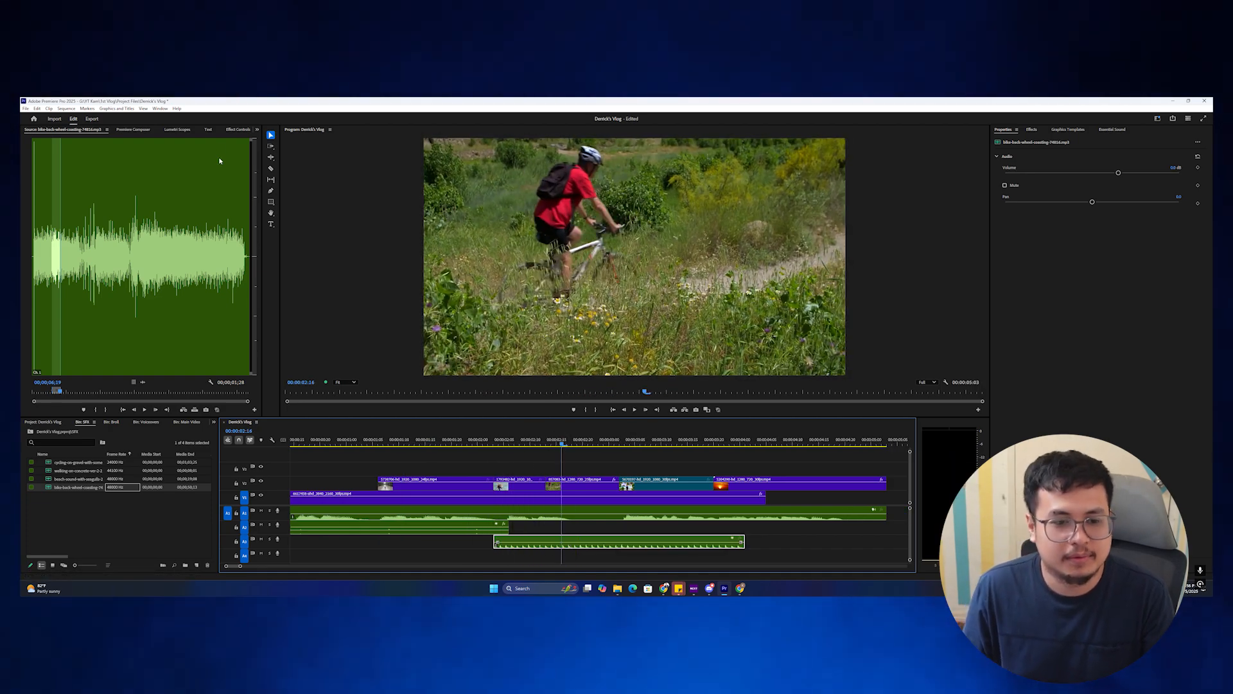
Lower the bike wheel sound's volume level to -1 dB and replay from about 2:04.
click(234, 130)
click(98, 173)
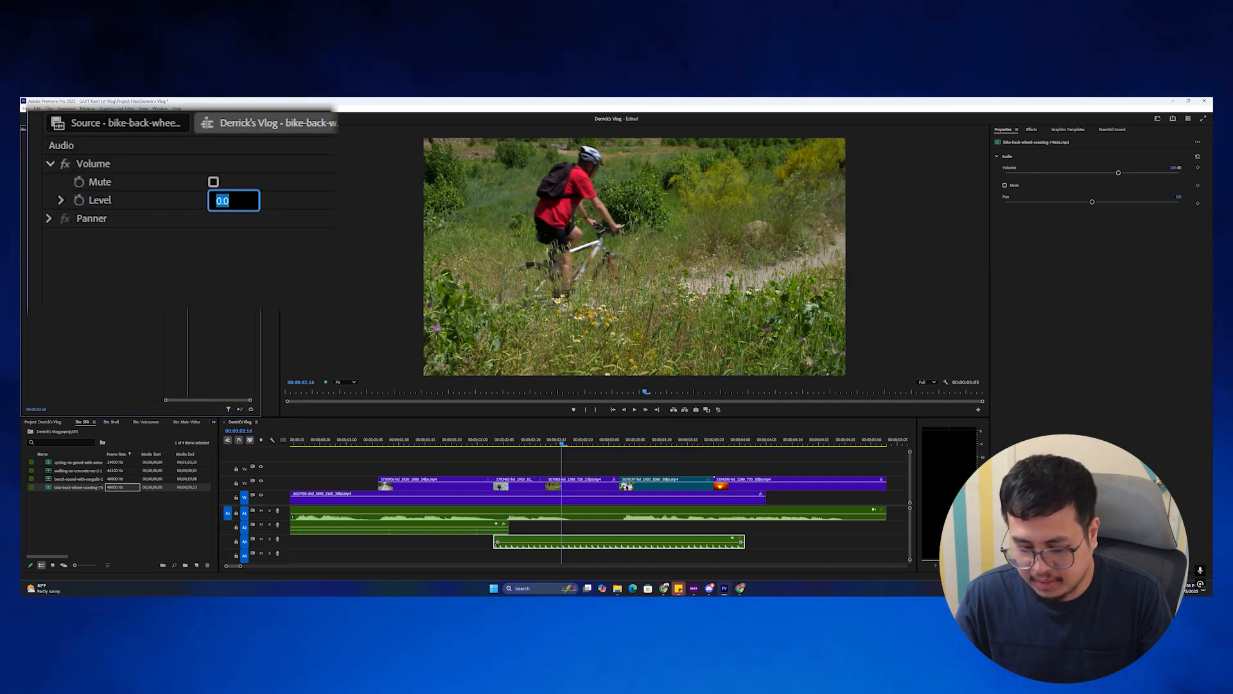
text(-12)
click(478, 443)
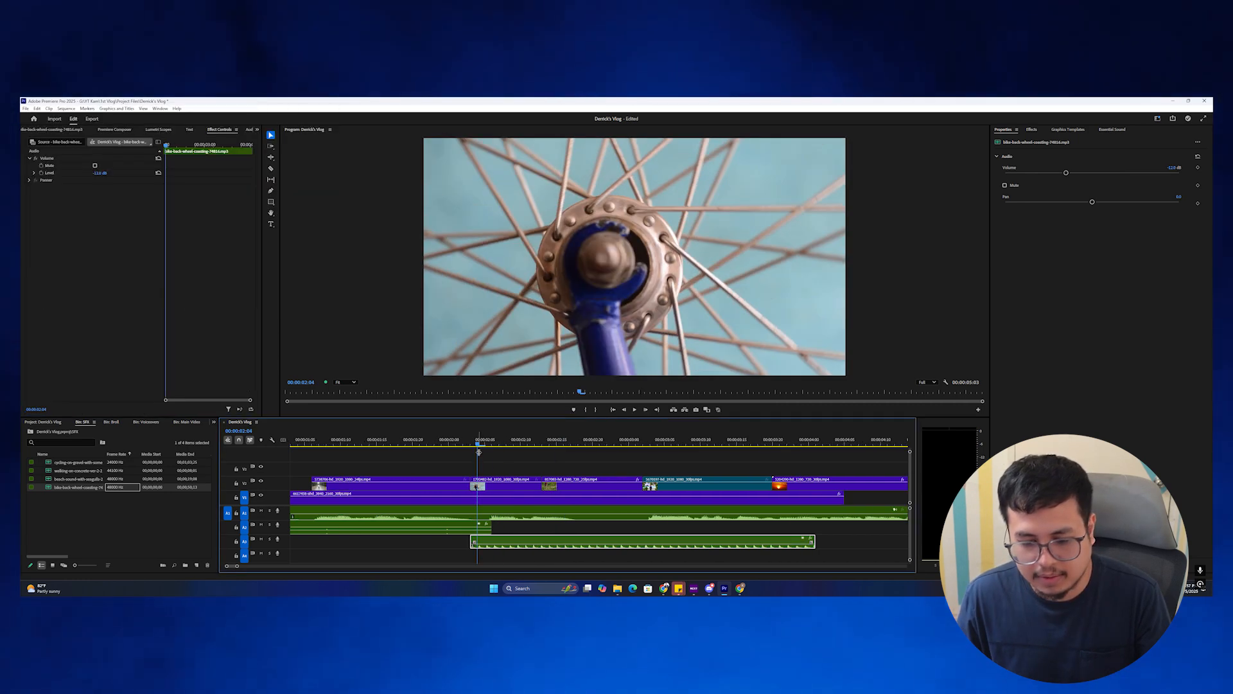
key(space)
key(space)
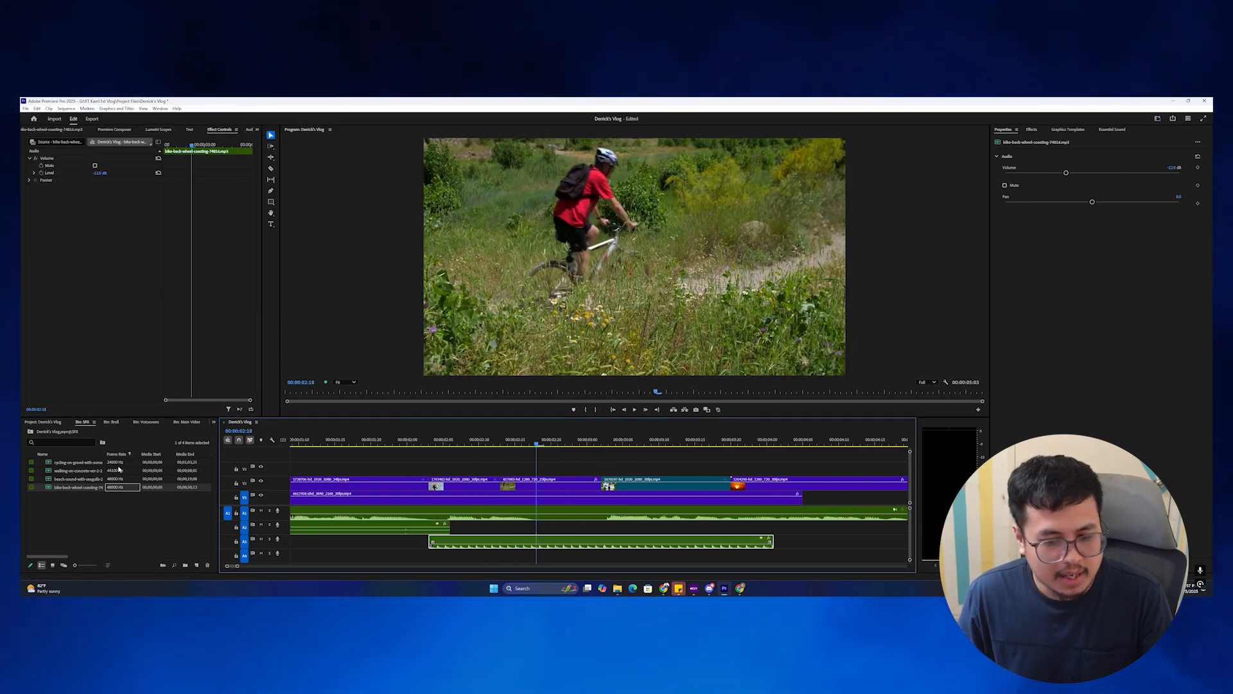
Place the cycling-on-gravel sound's audio, ending at a marked out point, on A2 and play it.
double_click(77, 462)
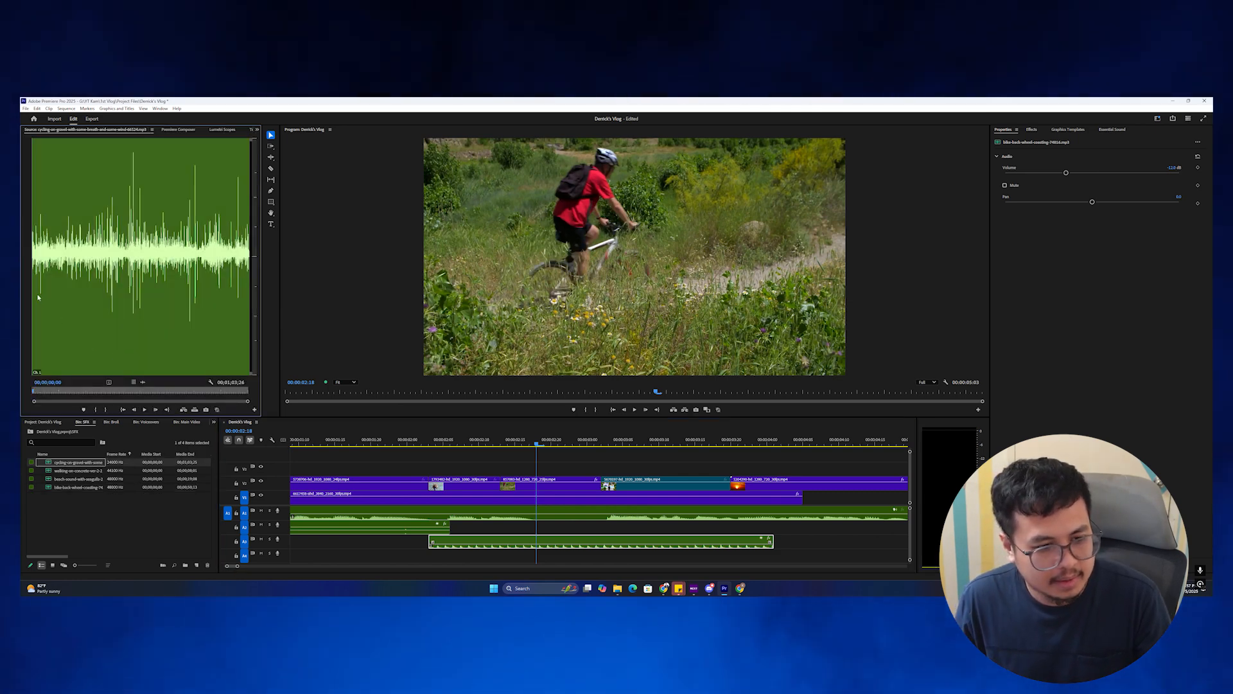
key(o)
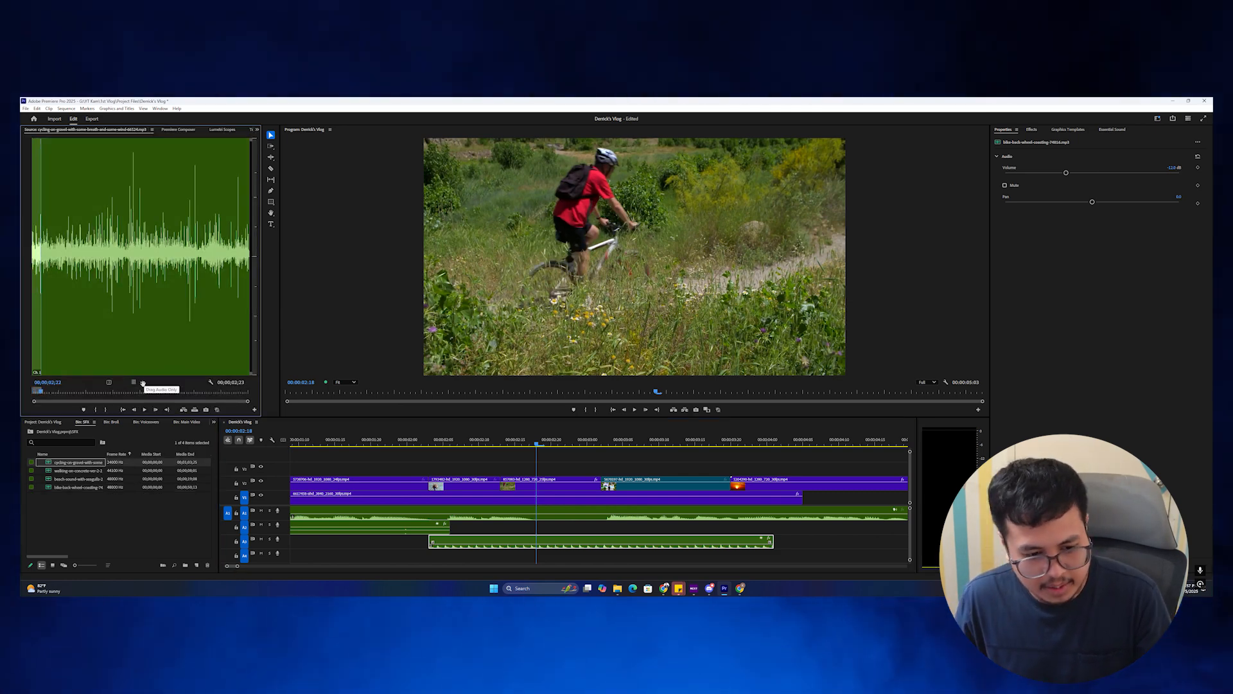
drag(143, 383, 489, 525)
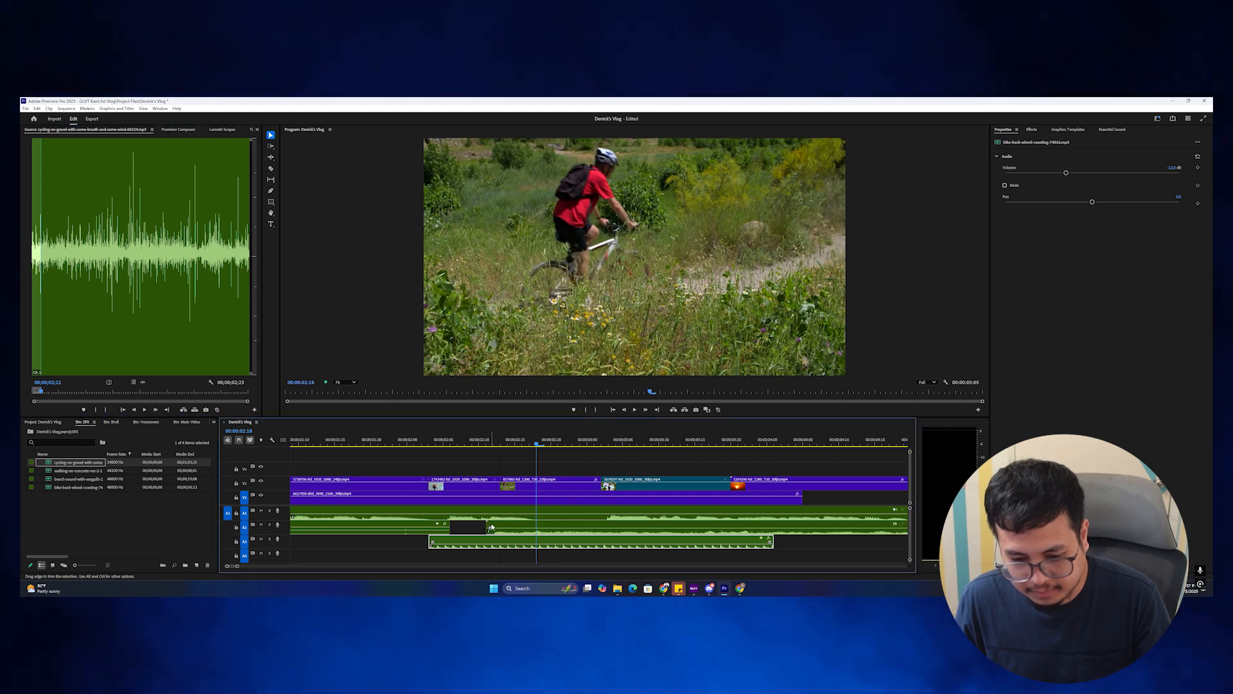
click(550, 528)
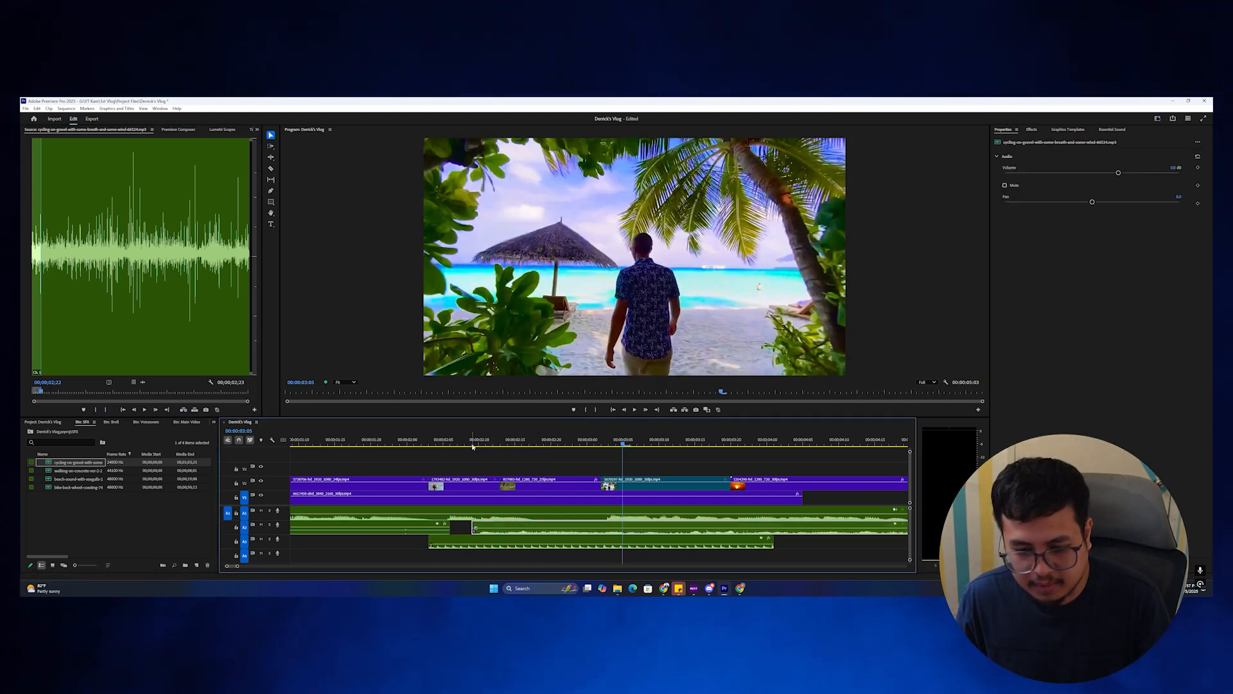
click(472, 441)
key(space)
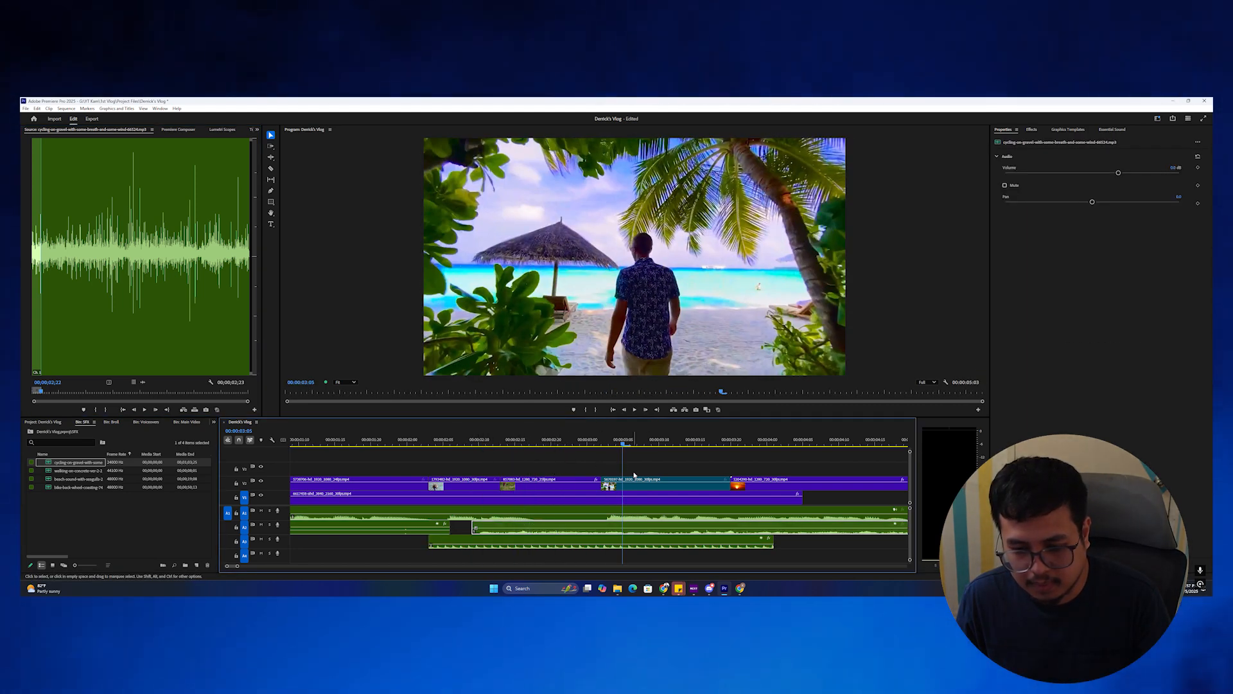
Replay the B-roll section with its sounds and select the bike-wheel-coasting clip on A3.
drag(623, 443, 543, 480)
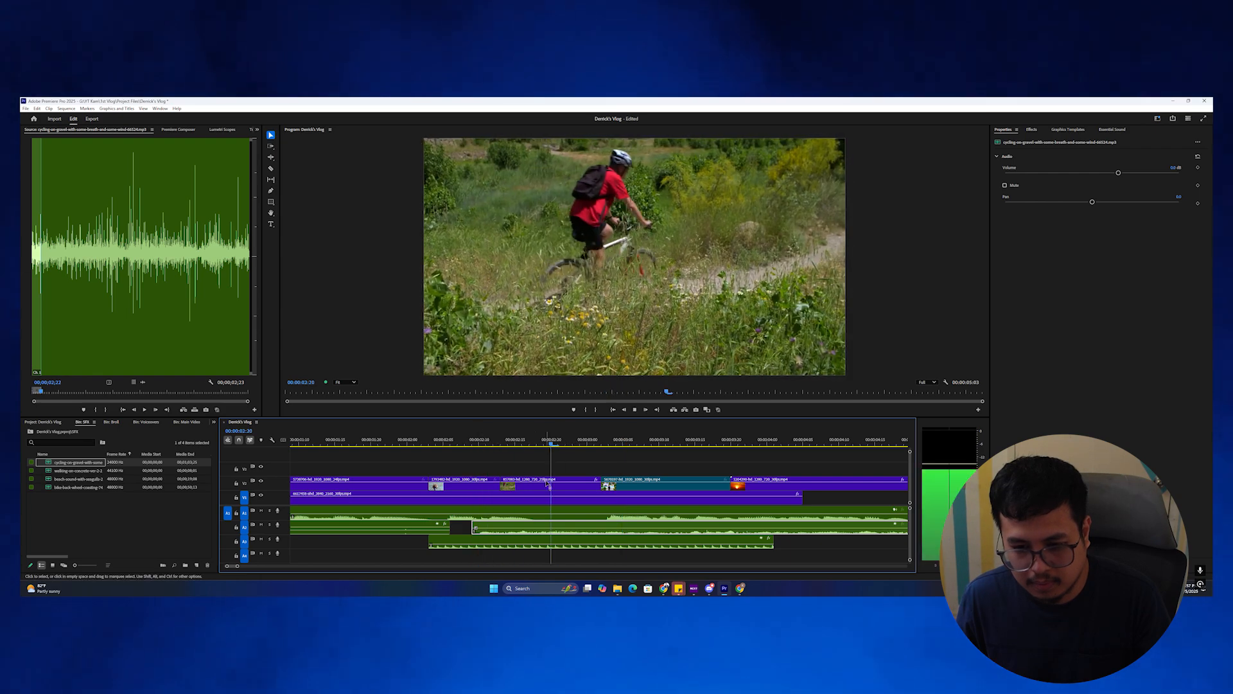
key(space)
key(space)
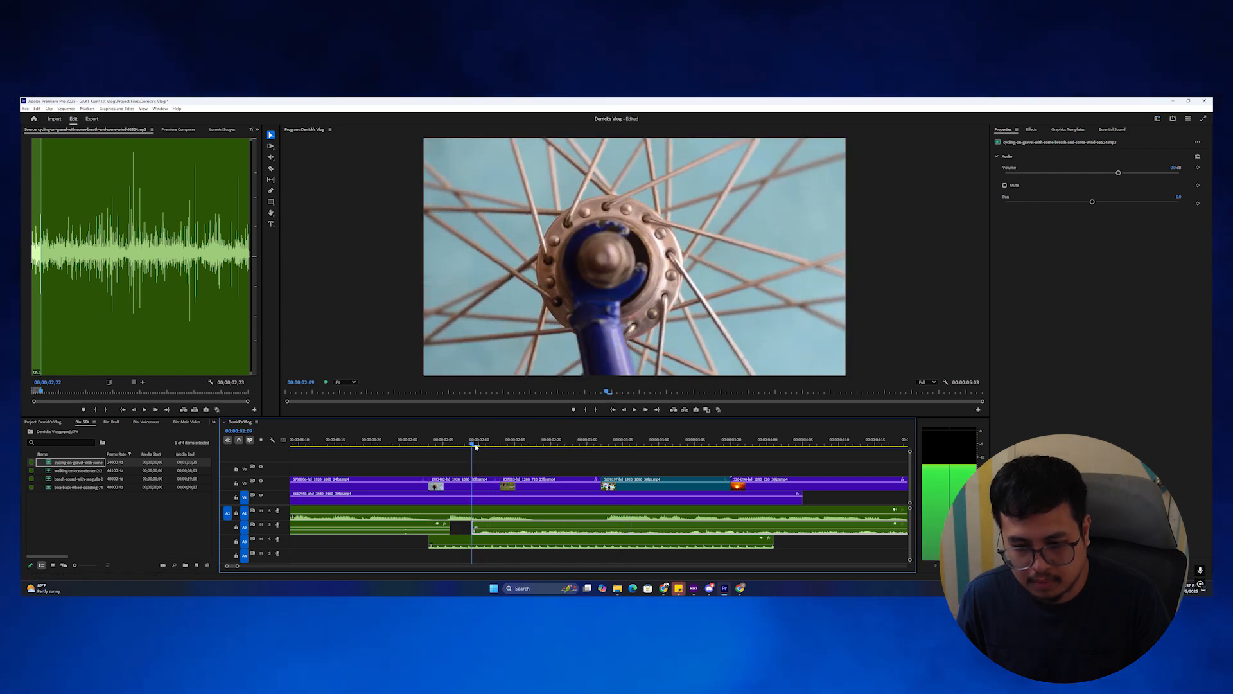
key(space)
key(minus)
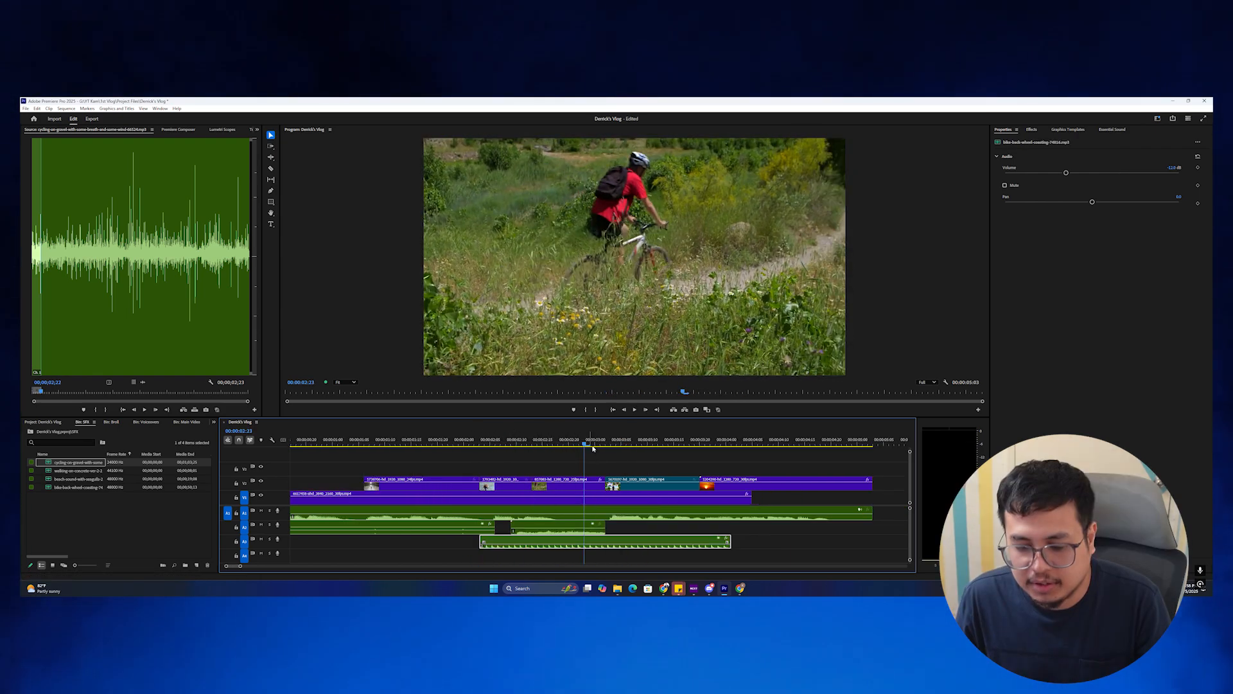
click(610, 544)
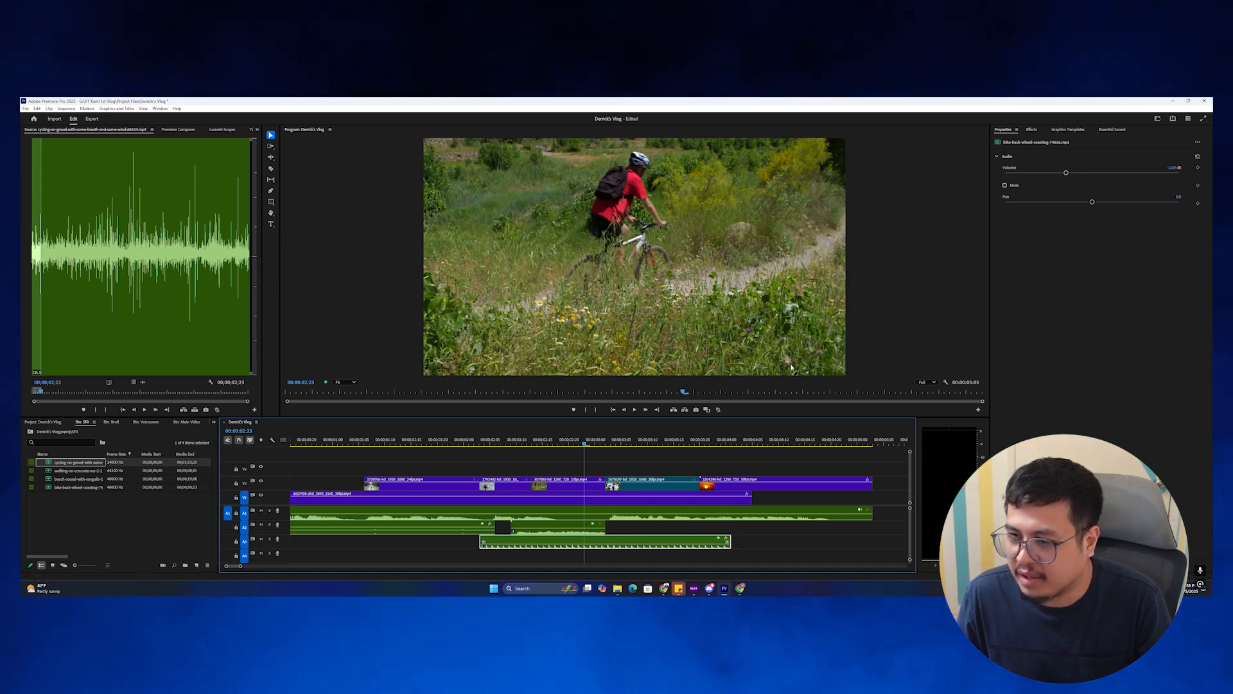
click(1031, 131)
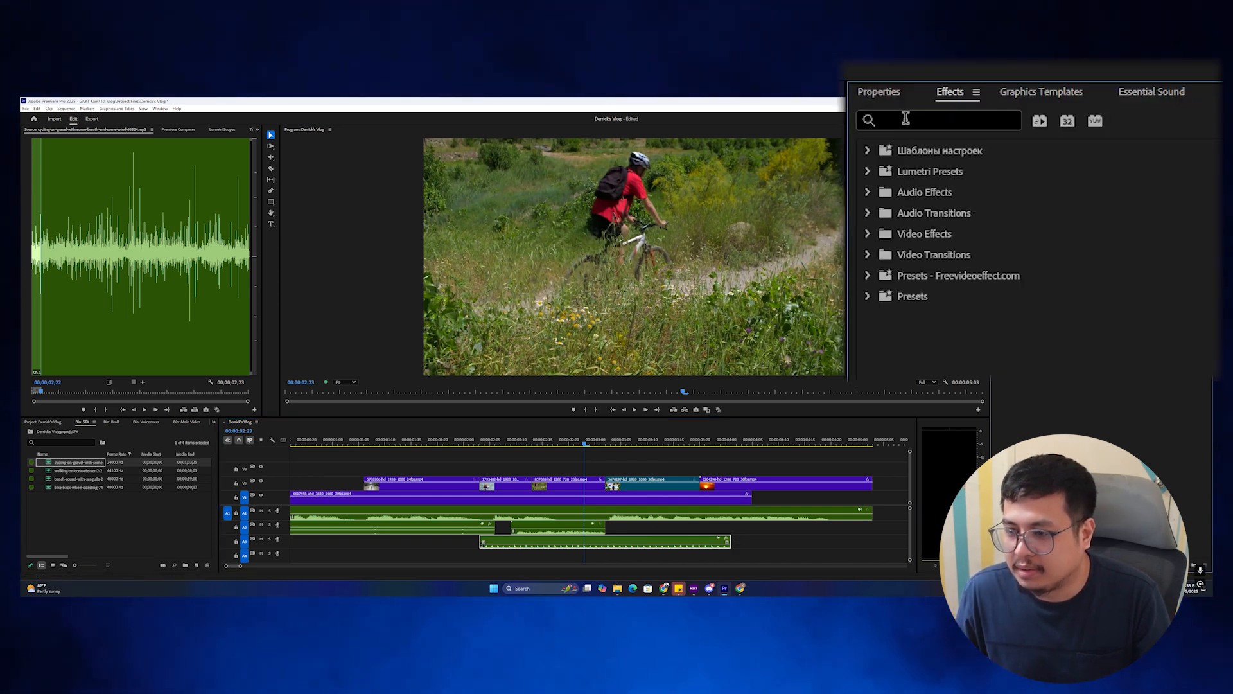
Apply Exponential Fade to the end of the cycling sound on A2 and lengthen the clip.
text(expo)
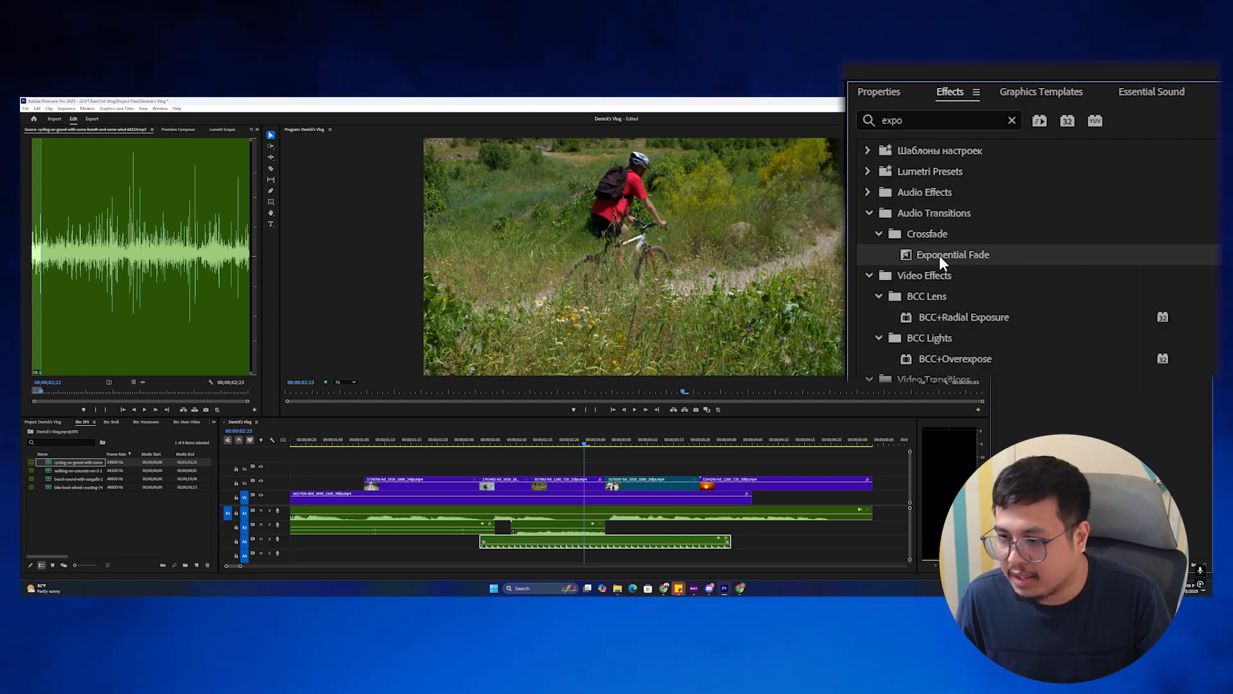
drag(942, 262, 605, 531)
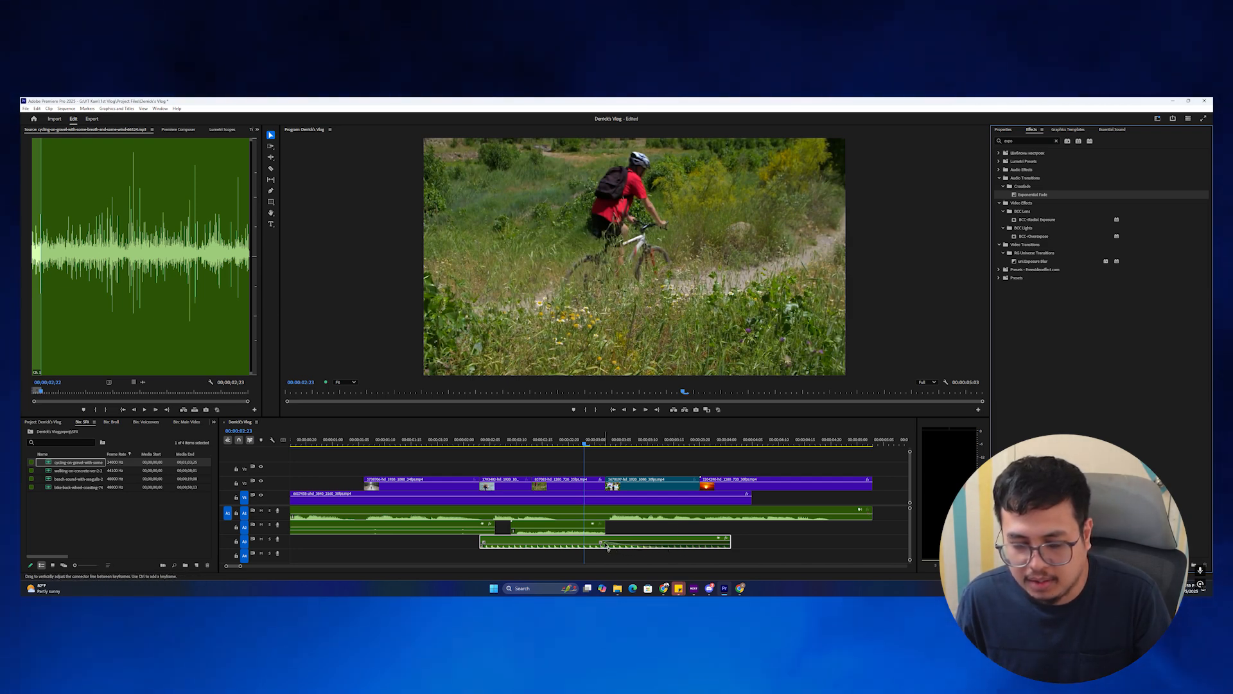
key(space)
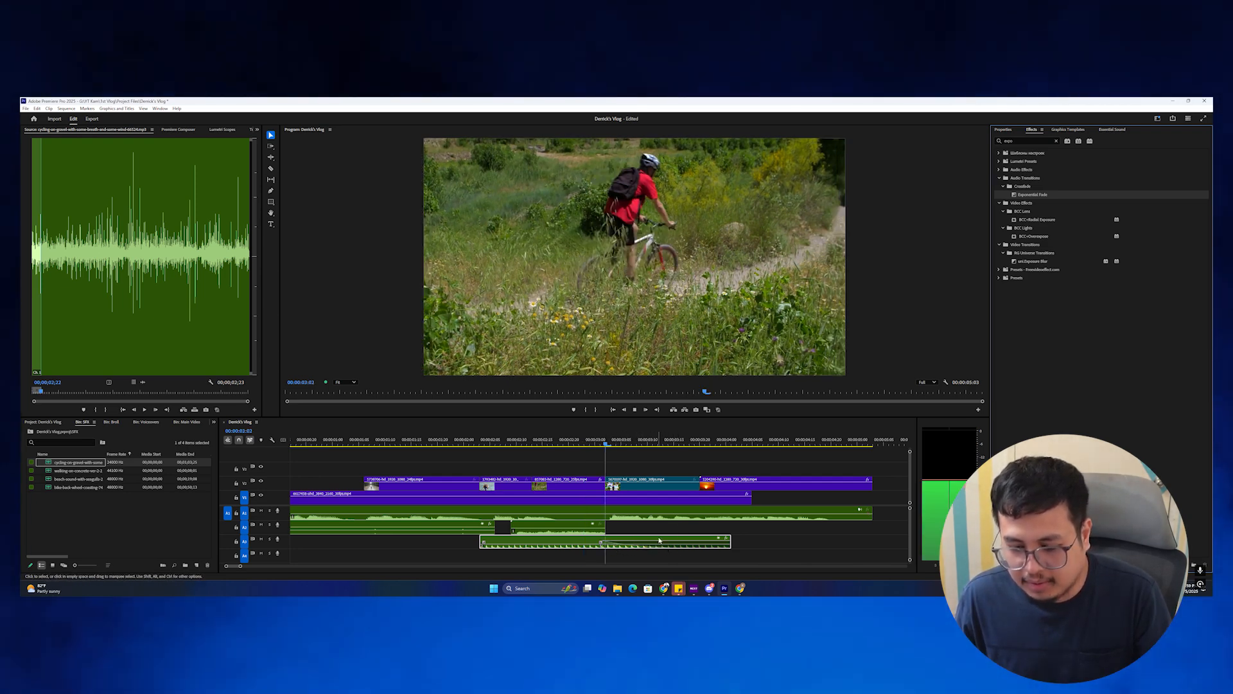
key(space)
drag(605, 529, 631, 529)
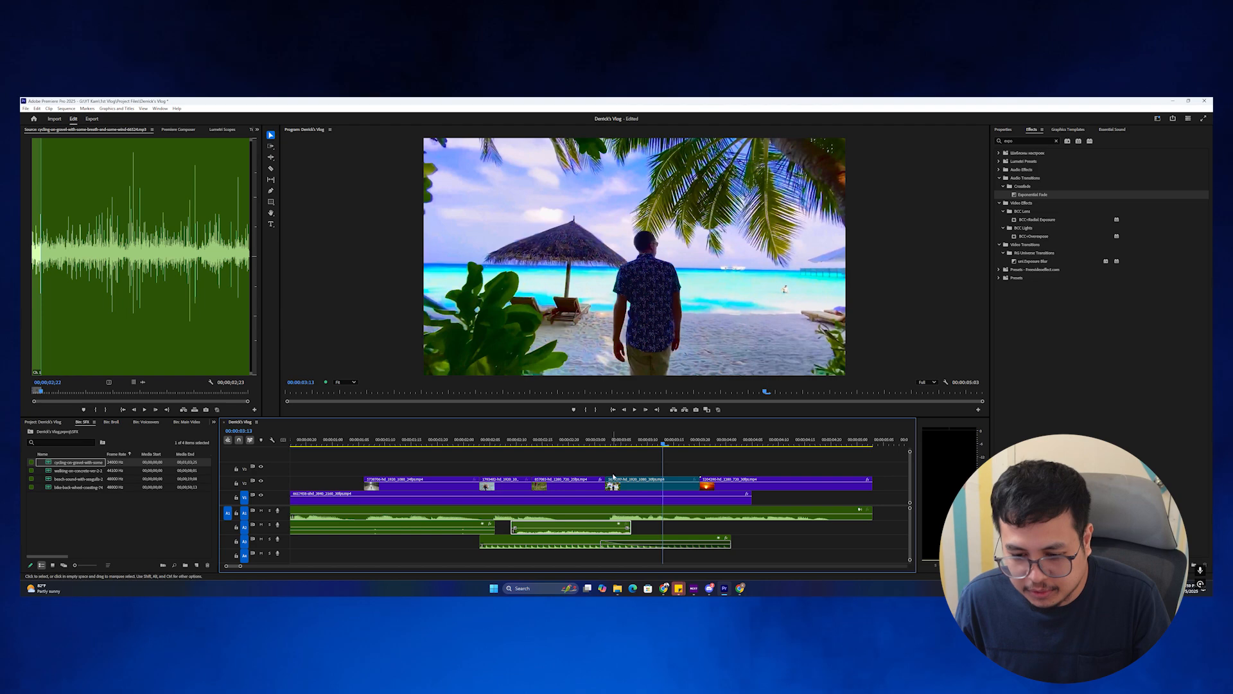
mouse_move(622, 443)
mouse_down()
mouse_move(524, 443)
mouse_move(631, 443)
mouse_up()
Fine-tune the fade's length and replay the cycling shots to hear it.
drag(515, 531, 530, 538)
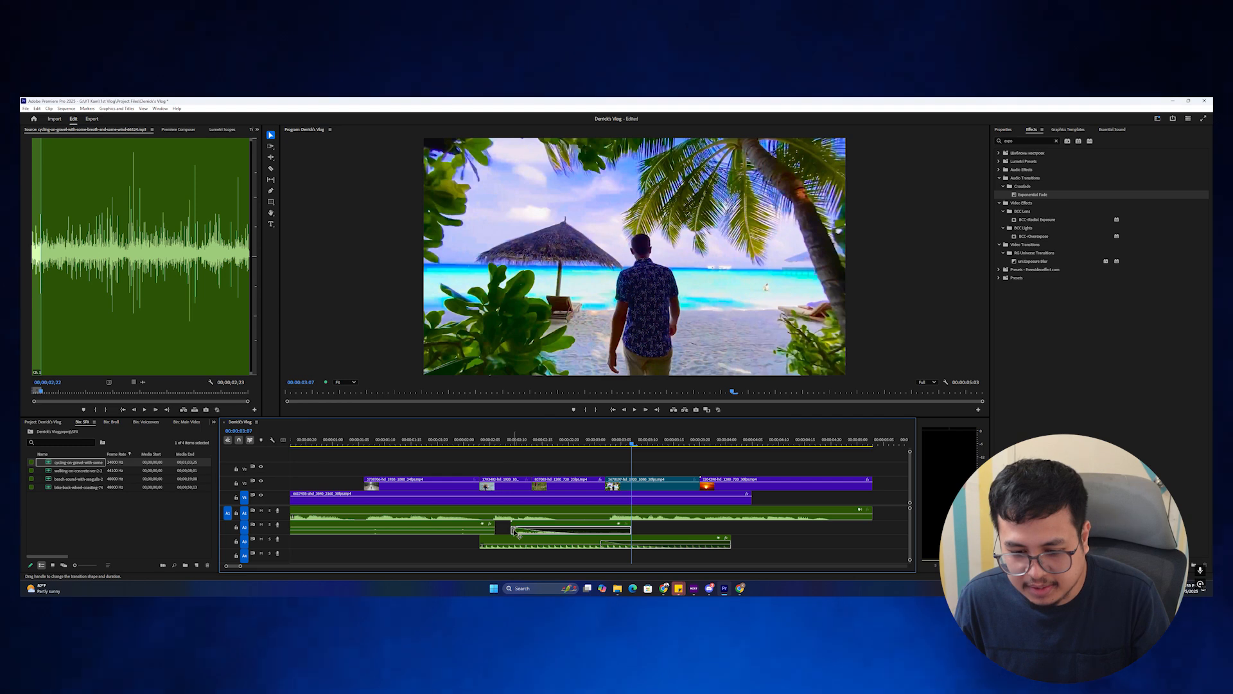
drag(517, 531, 526, 526)
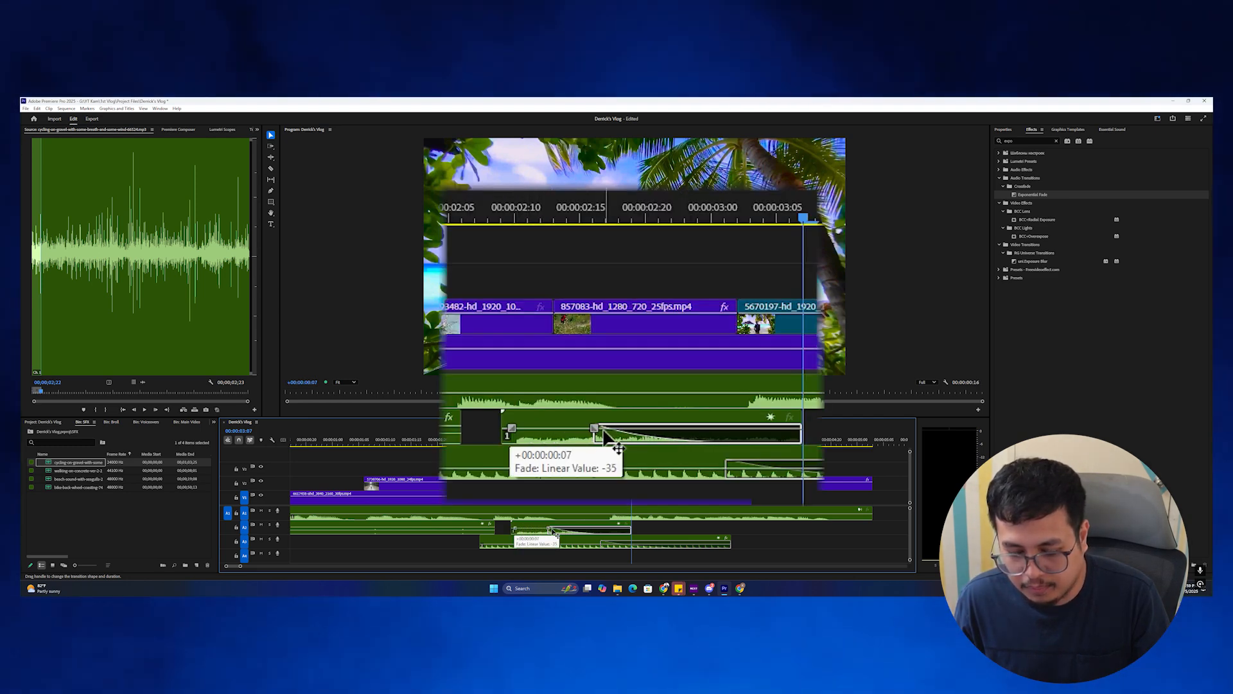
mouse_move(521, 529)
mouse_down()
mouse_move(576, 529)
mouse_move(527, 531)
mouse_up()
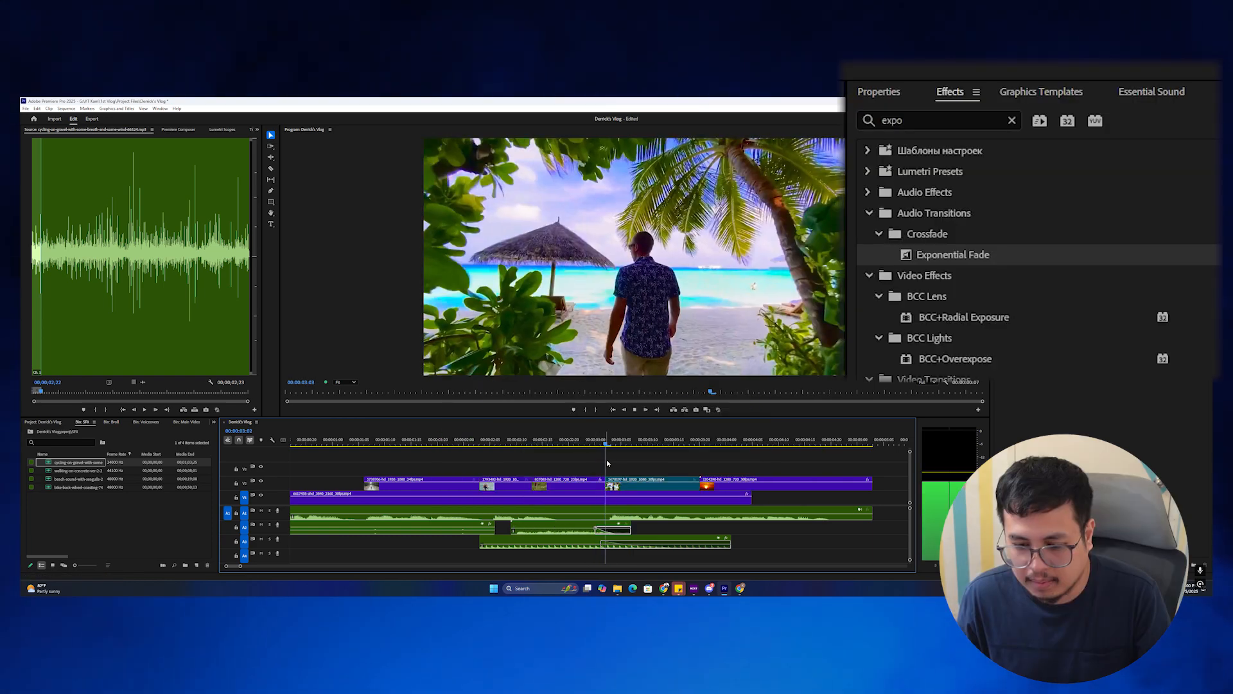
key(space)
drag(639, 442, 499, 443)
key(space)
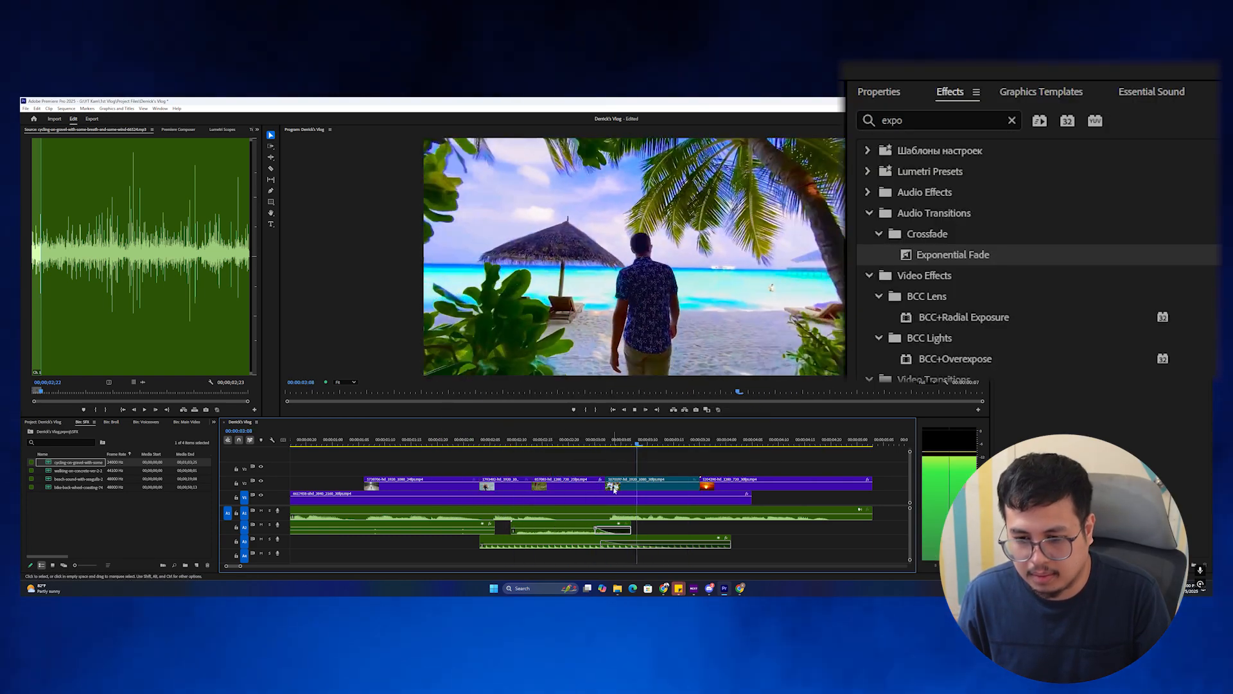
click(595, 441)
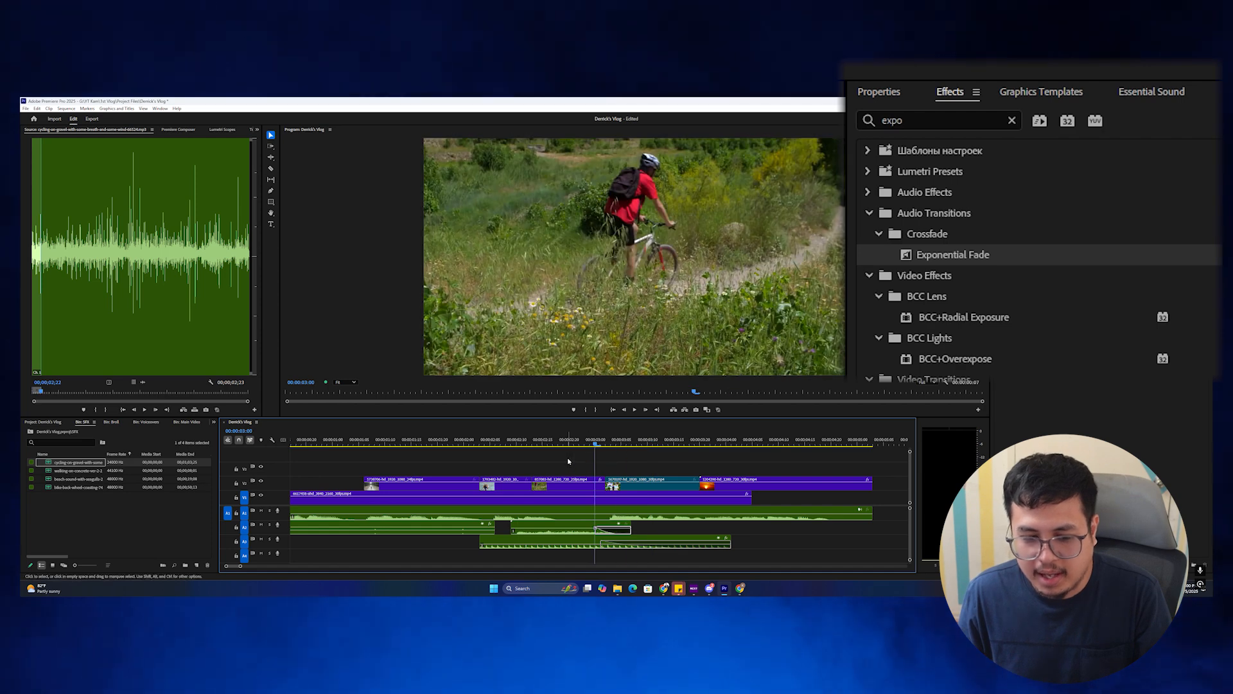
Place the beach-sound-with-seagulls clip, with an out point, on A4 at the playhead.
double_click(116, 478)
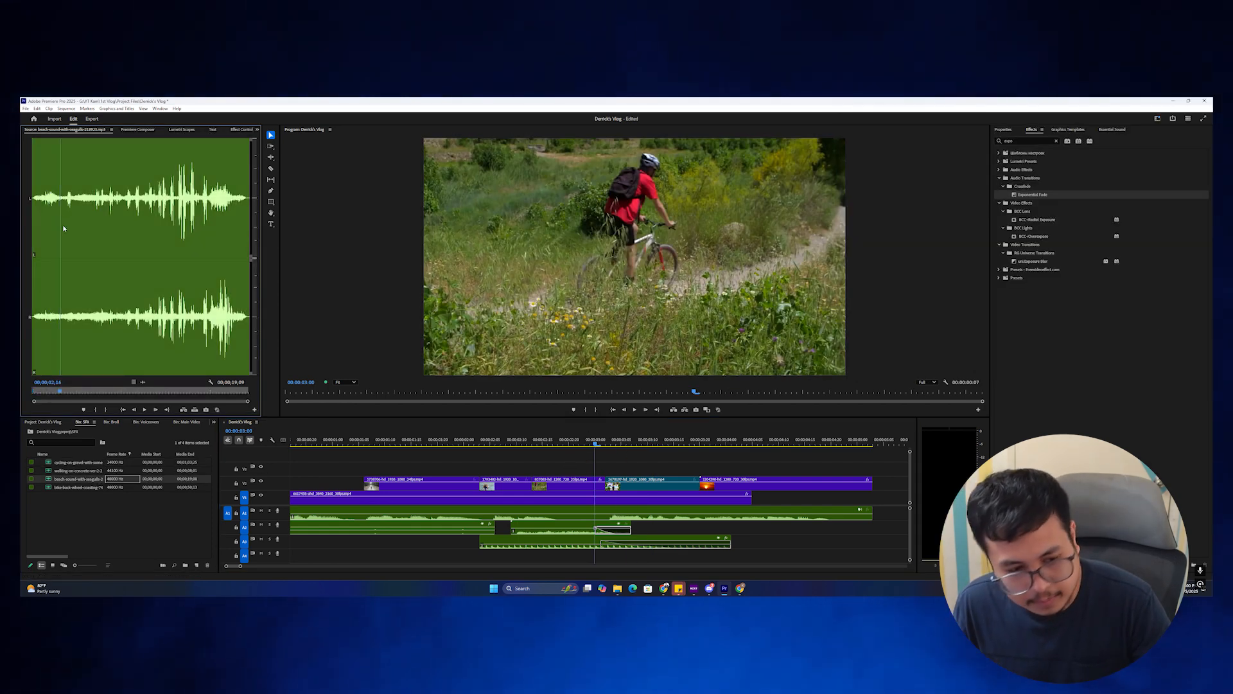
key(o)
drag(452, 457, 600, 553)
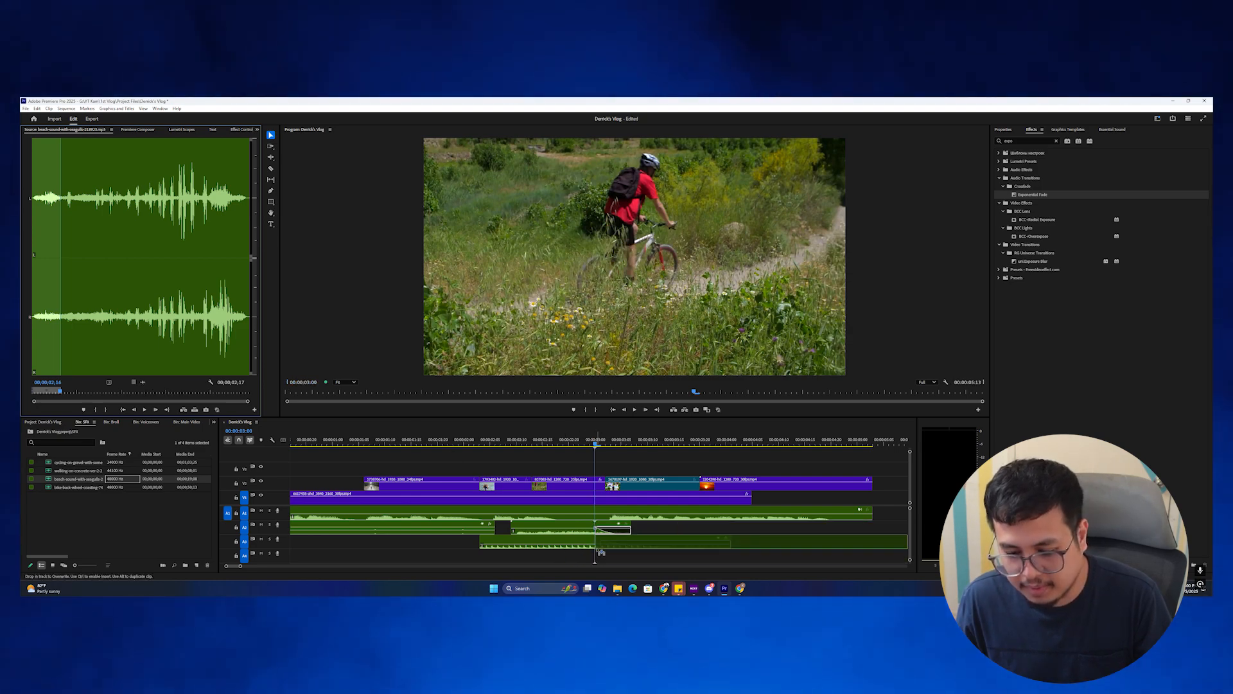
key(space)
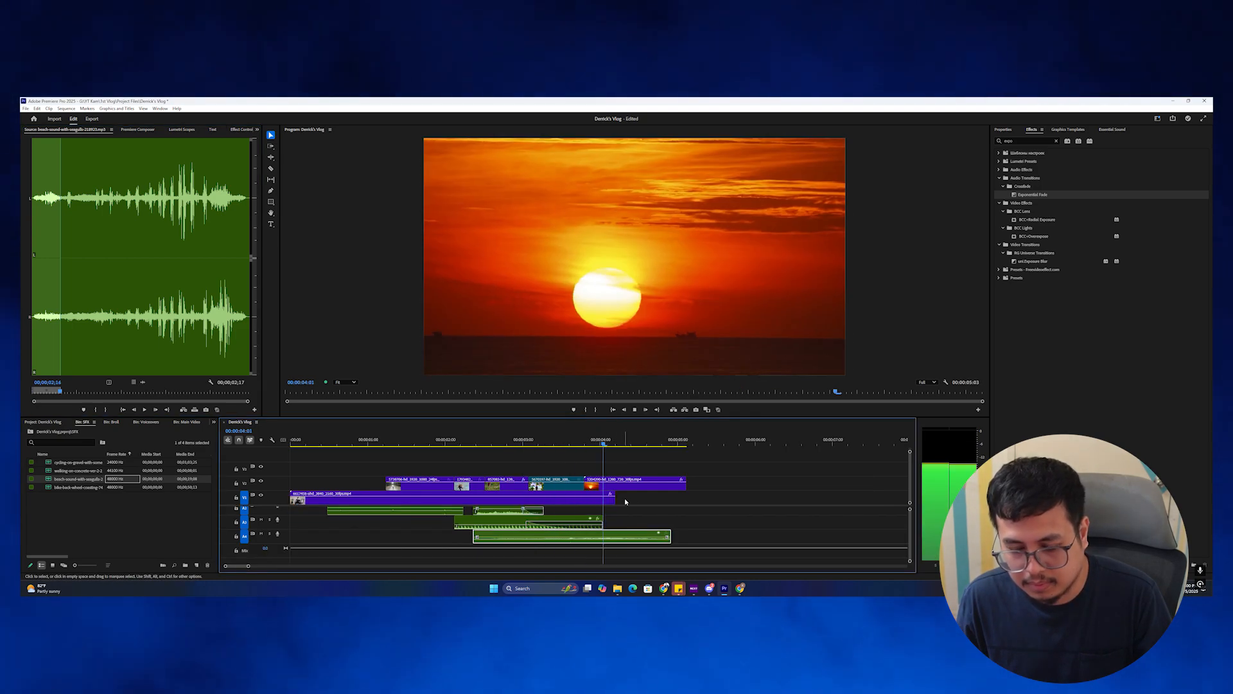
key(space)
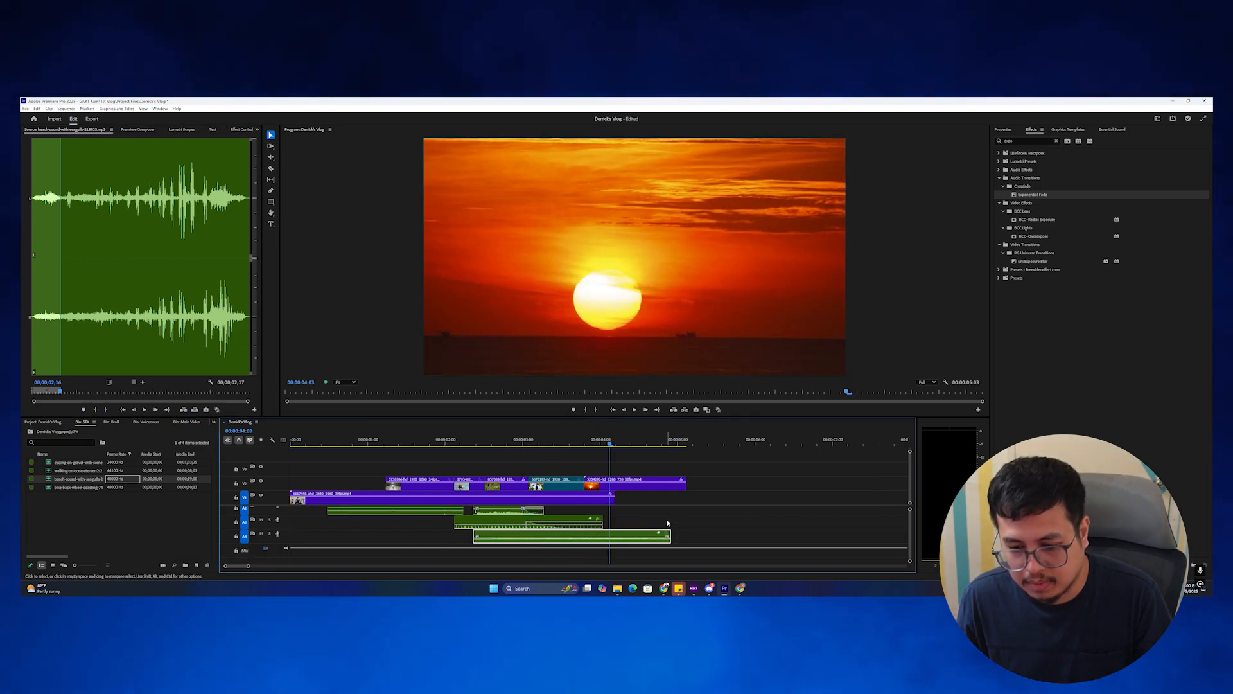
Extend the seagull sound to the video's end and replay the beach-to-sunset section.
drag(670, 535, 686, 535)
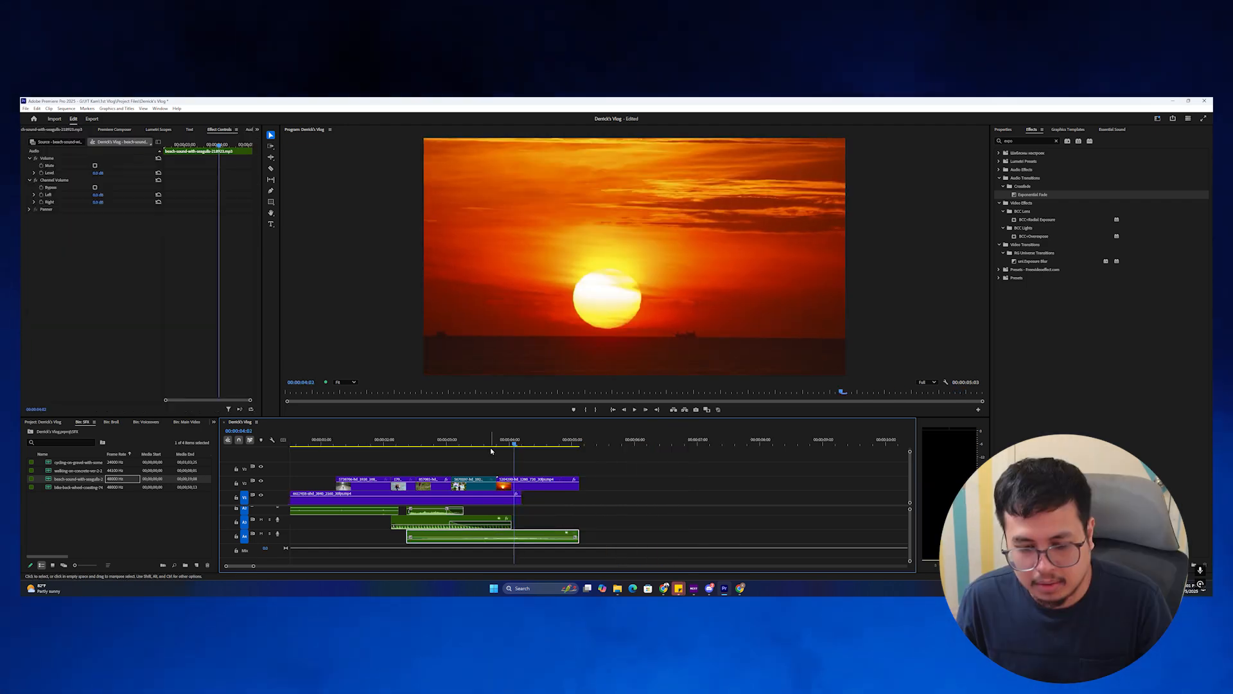
drag(511, 441, 460, 441)
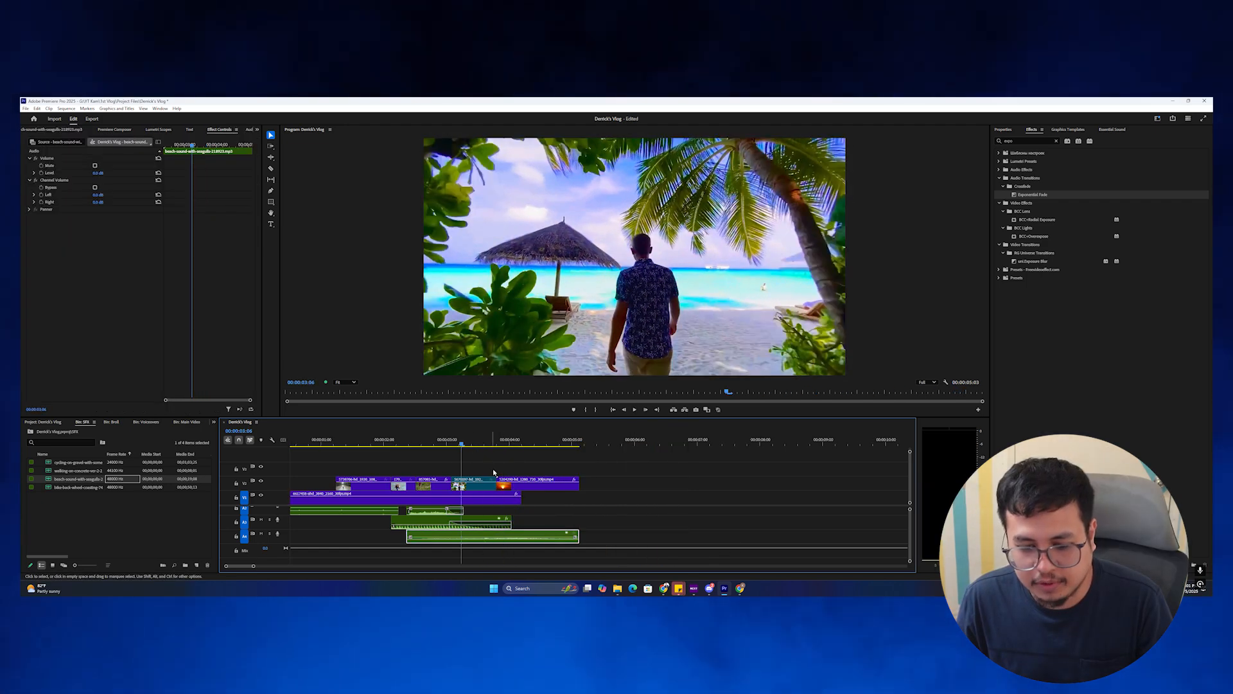
key(space)
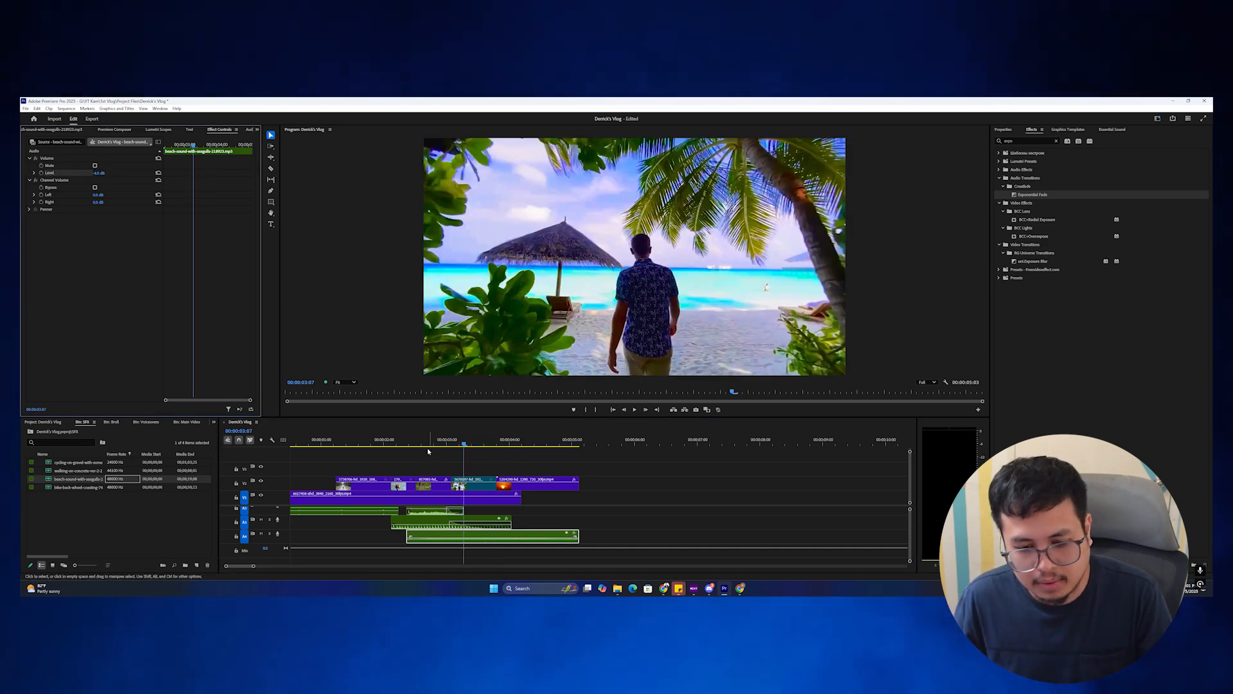
click(408, 441)
key(space)
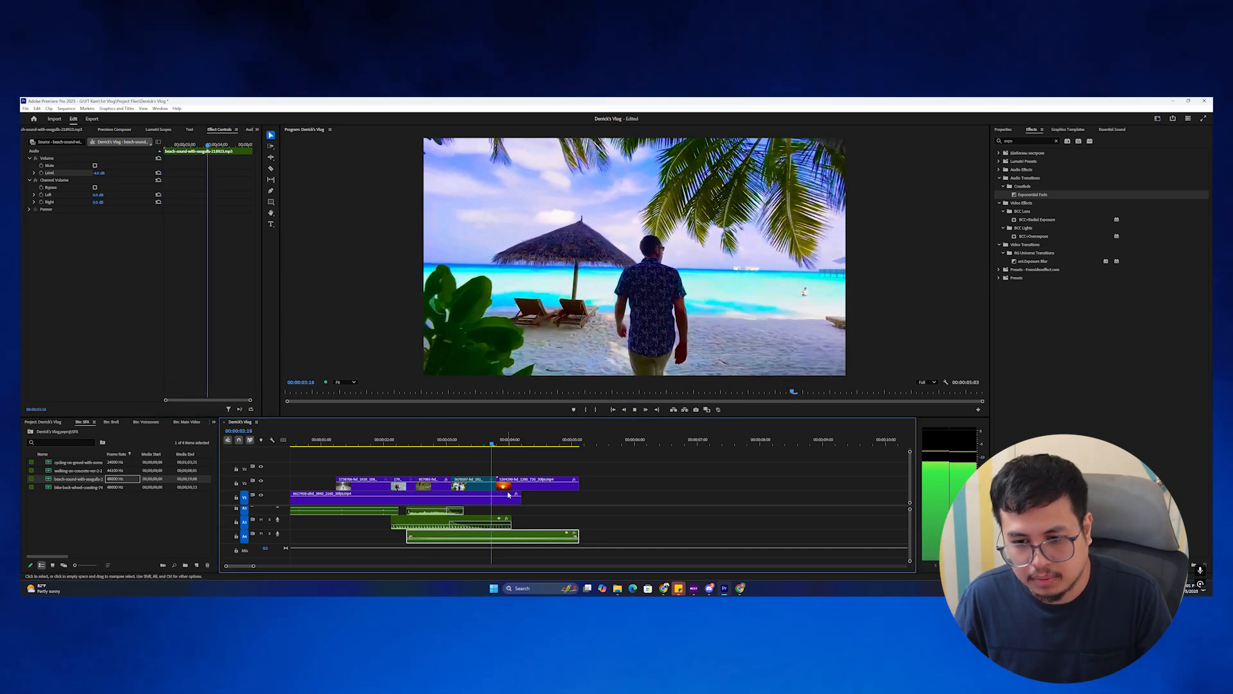
key(minus)
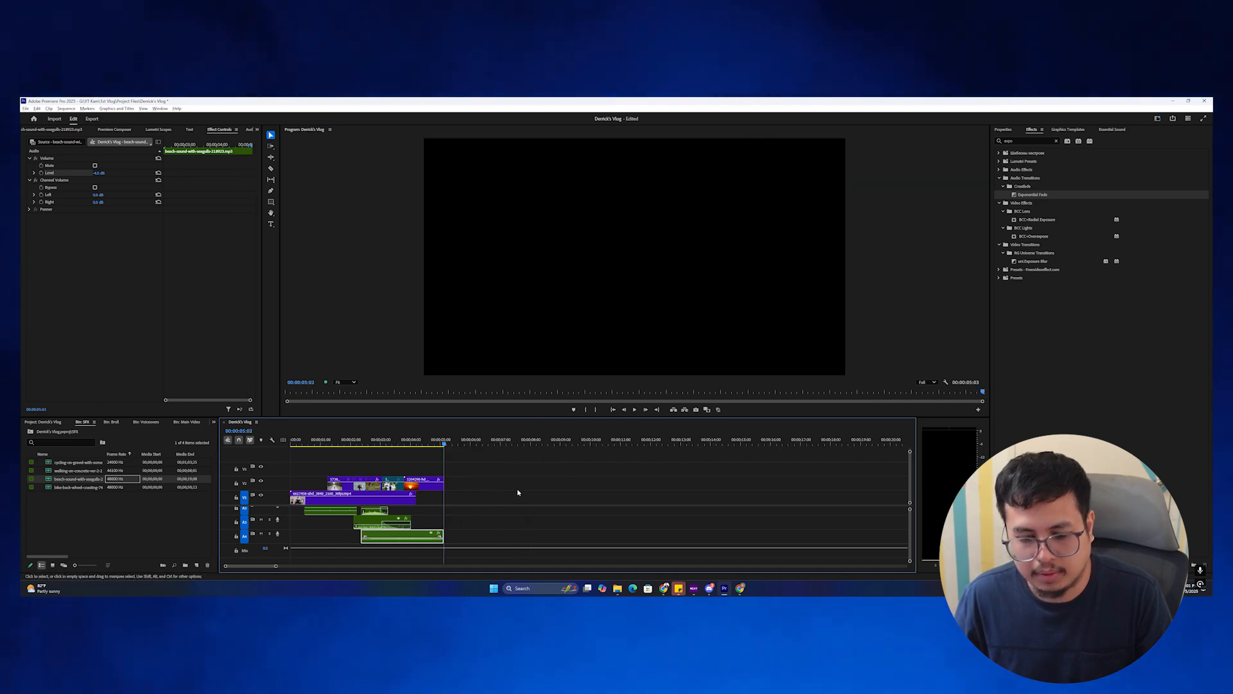
key(space)
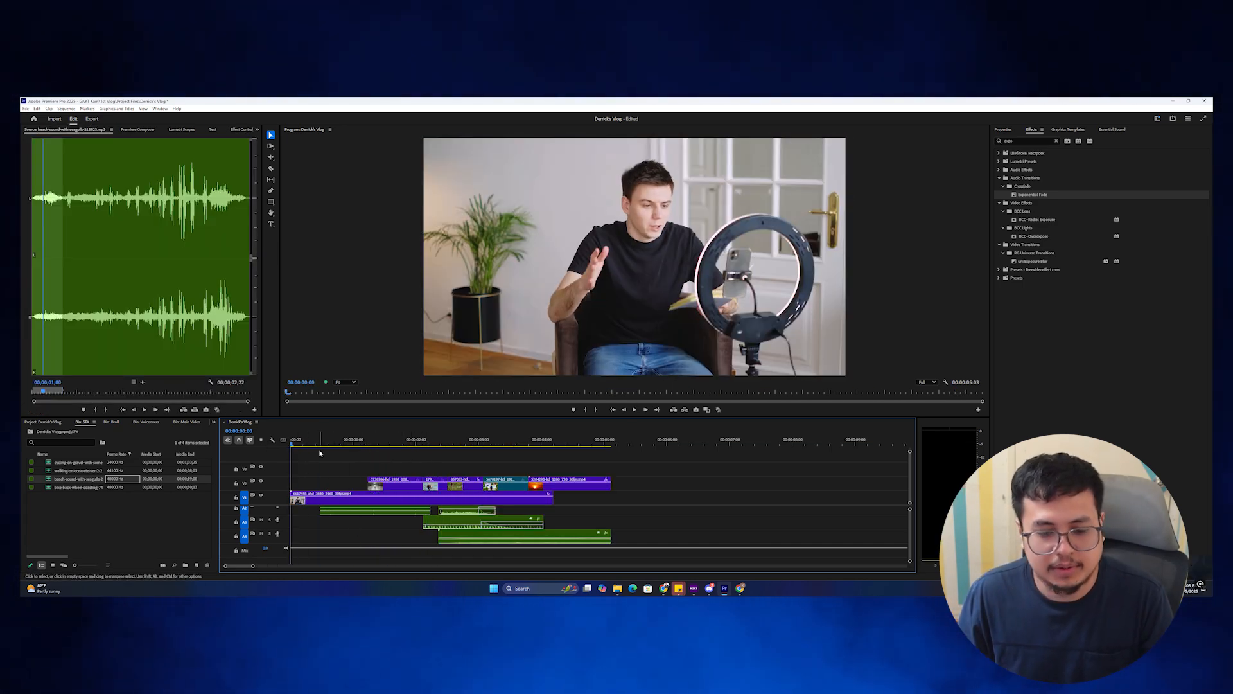
drag(305, 443, 335, 443)
key(space)
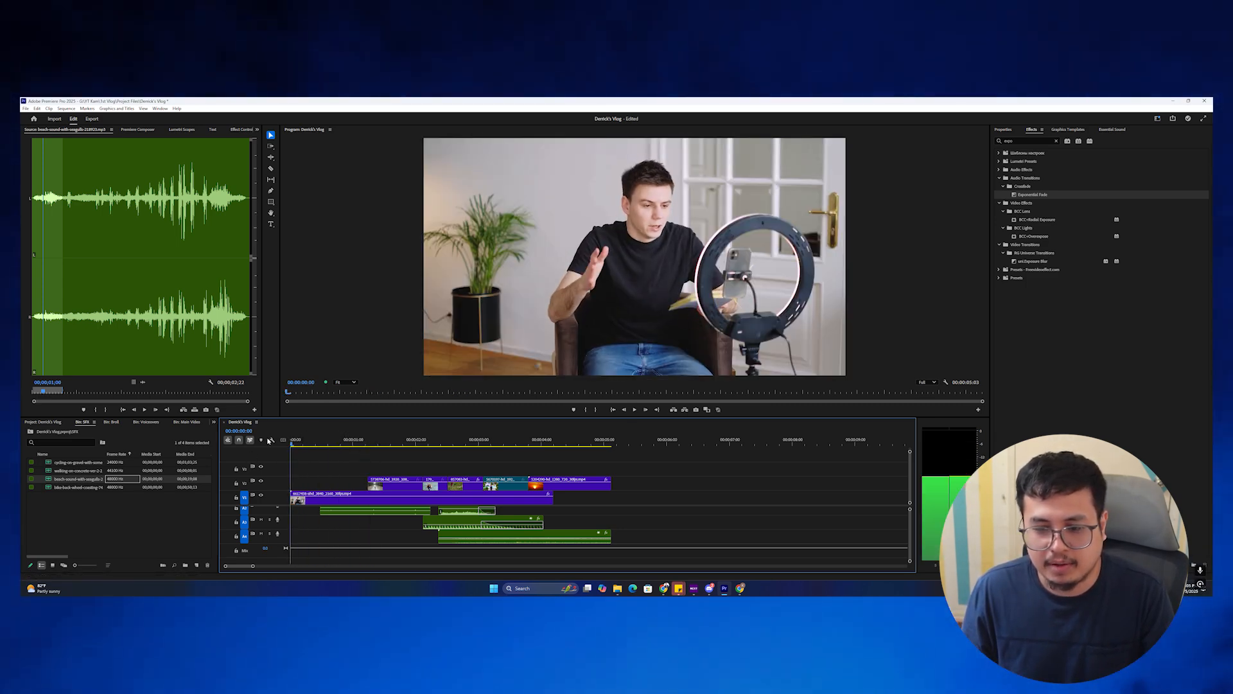
click(300, 443)
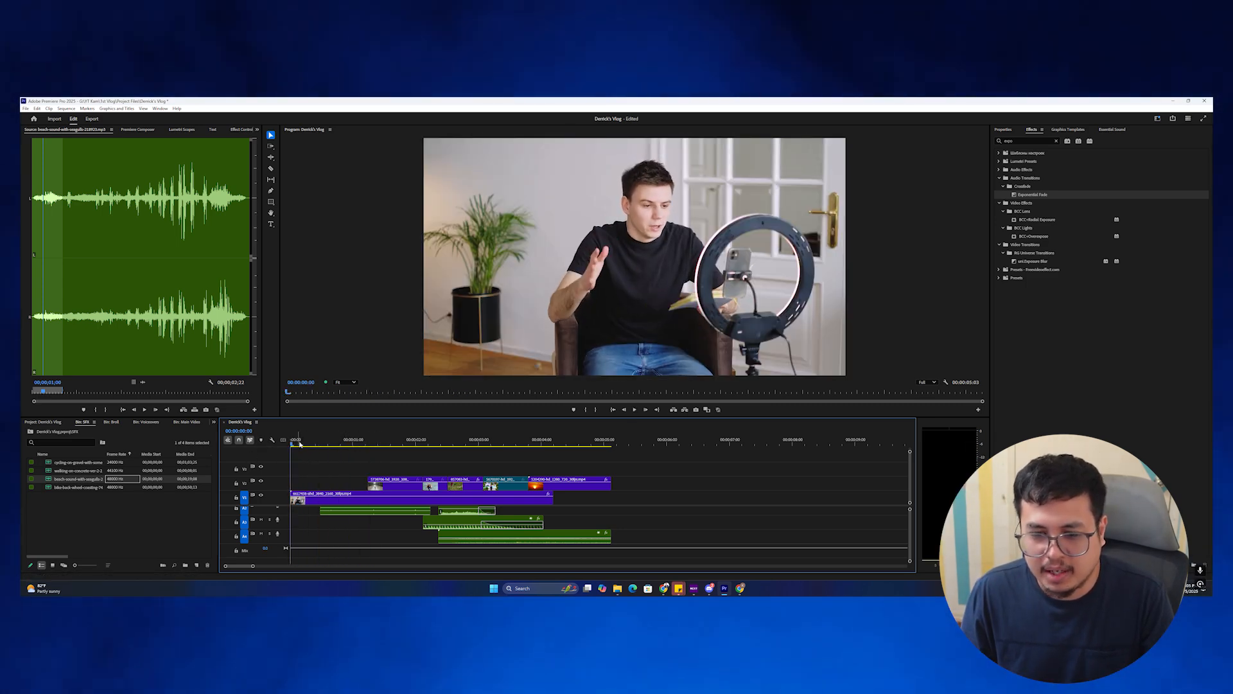
click(300, 500)
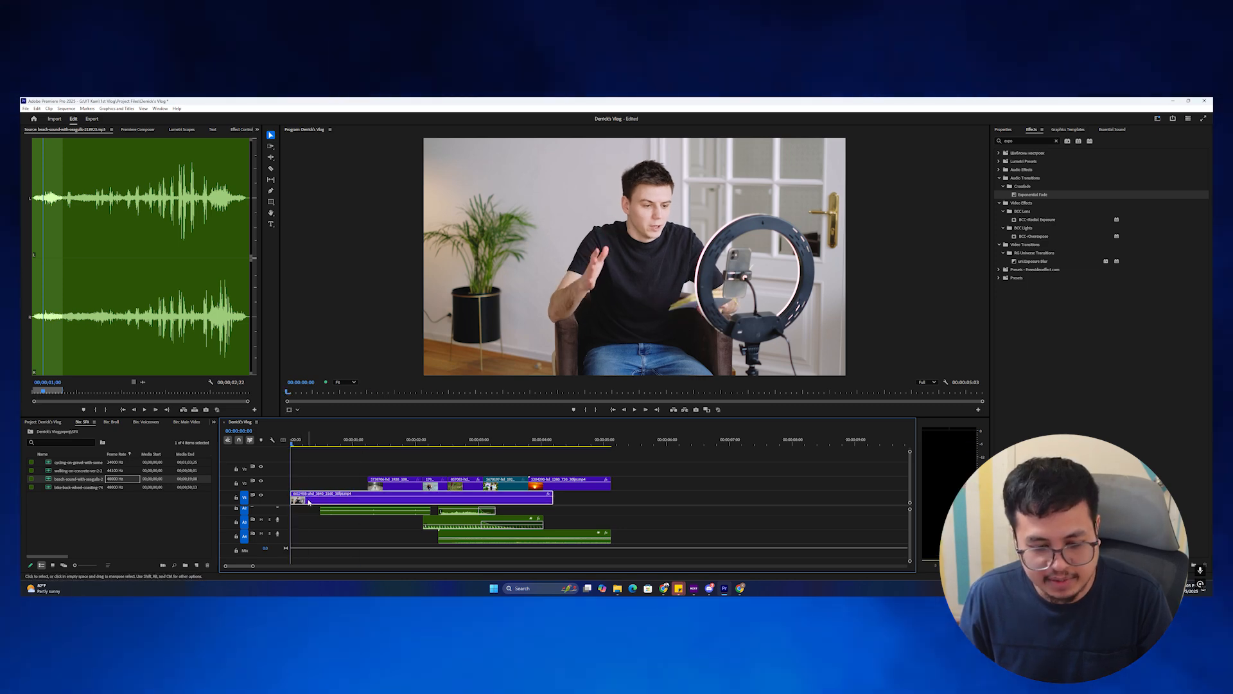
Keyframe the vlogger clip's Scale, setting the later keyframe to 62.
click(240, 129)
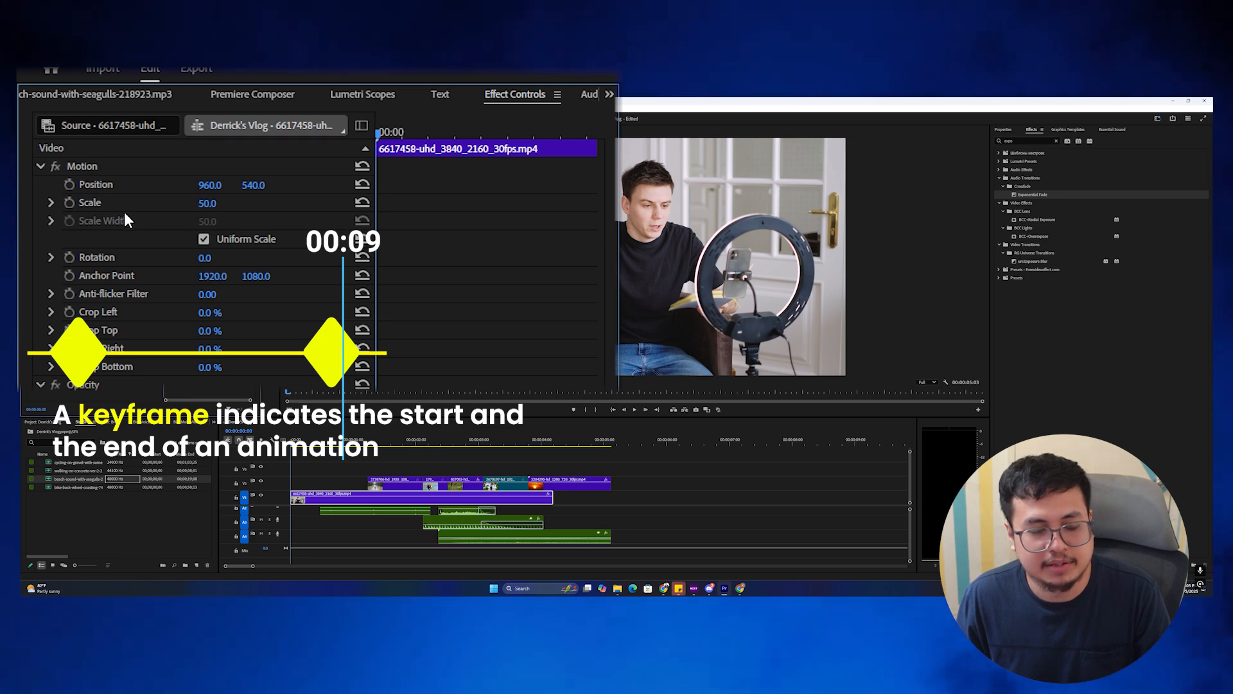
click(69, 203)
drag(390, 202, 473, 210)
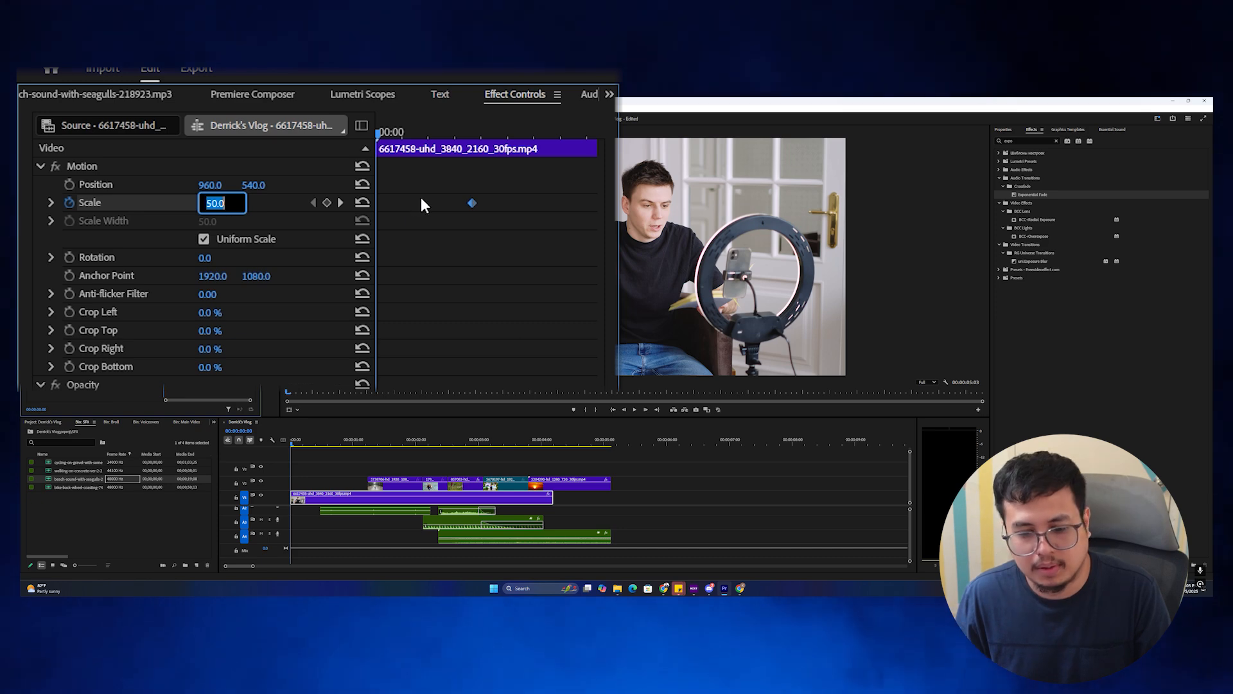
text(62)
key(Return)
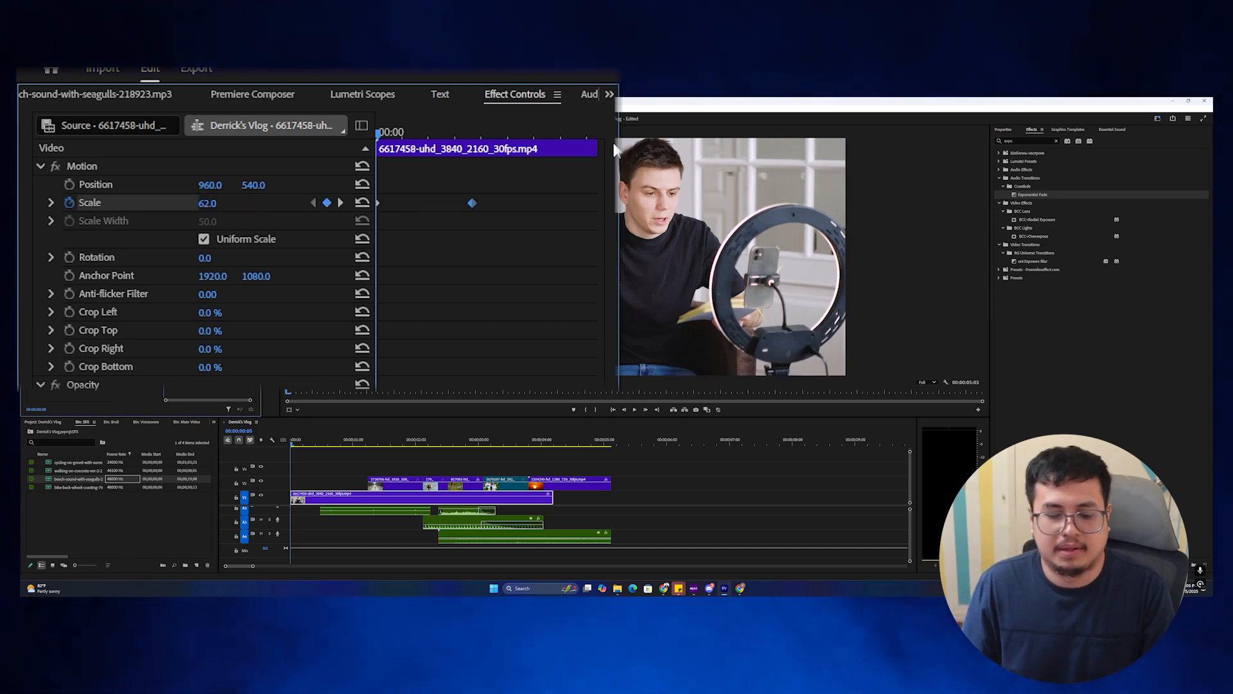
Play the sequence from the start to preview the opening zoom.
key(space)
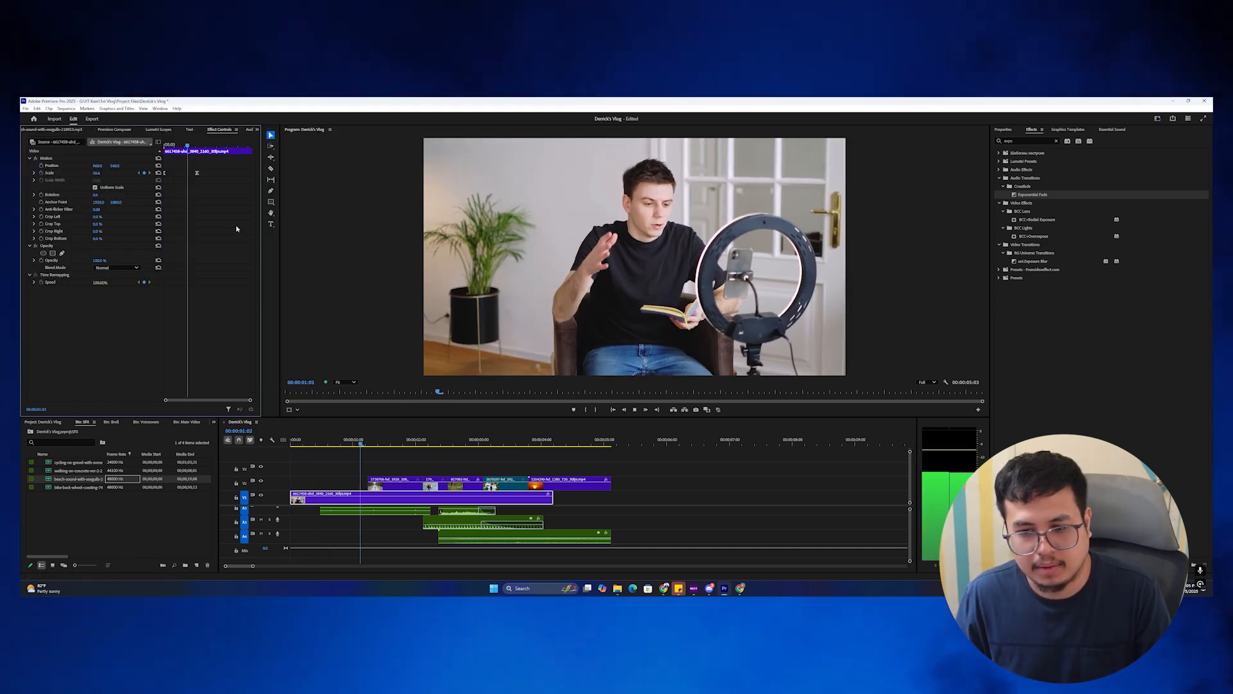
key(space)
scroll(411, 469, down, 1)
scroll(378, 475, up, 2)
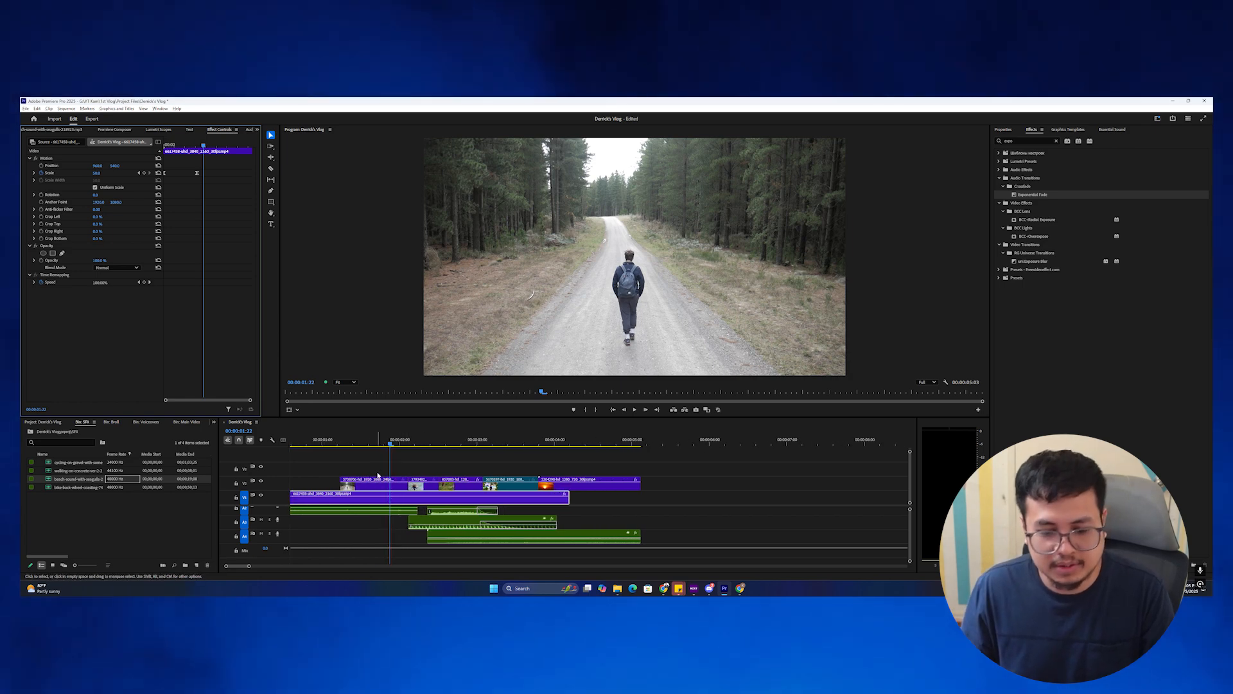
scroll(377, 475, up, 1)
drag(404, 441, 290, 443)
key(space)
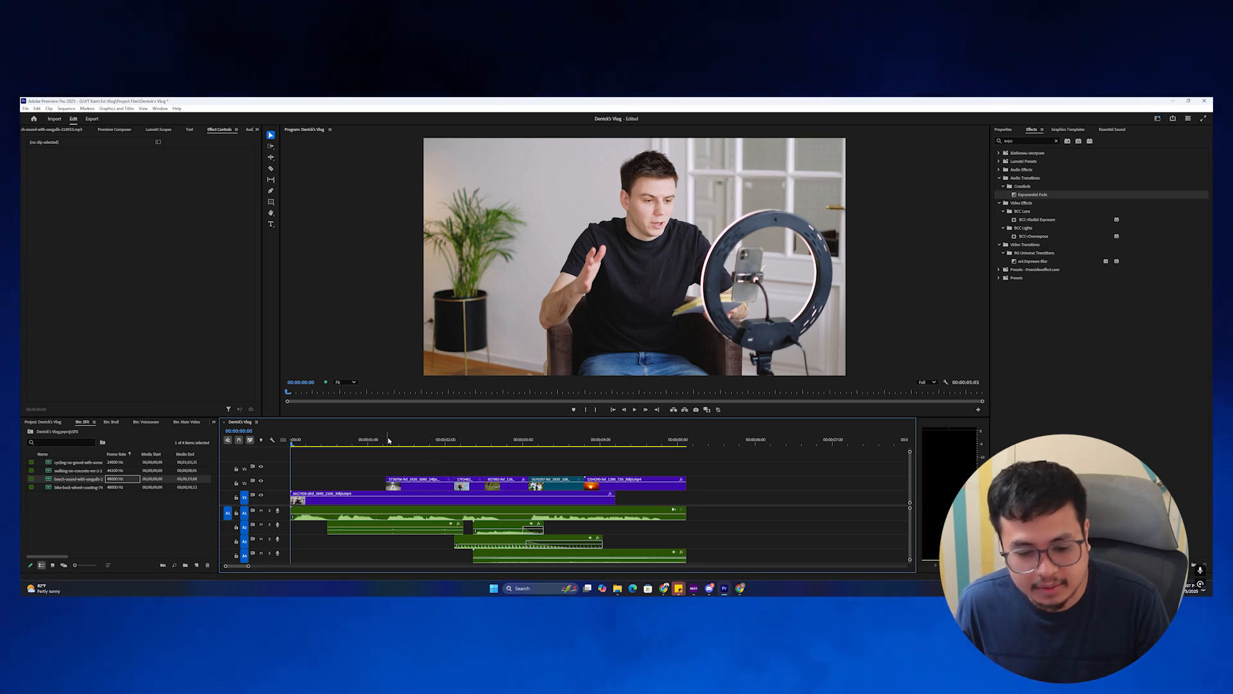
key(space)
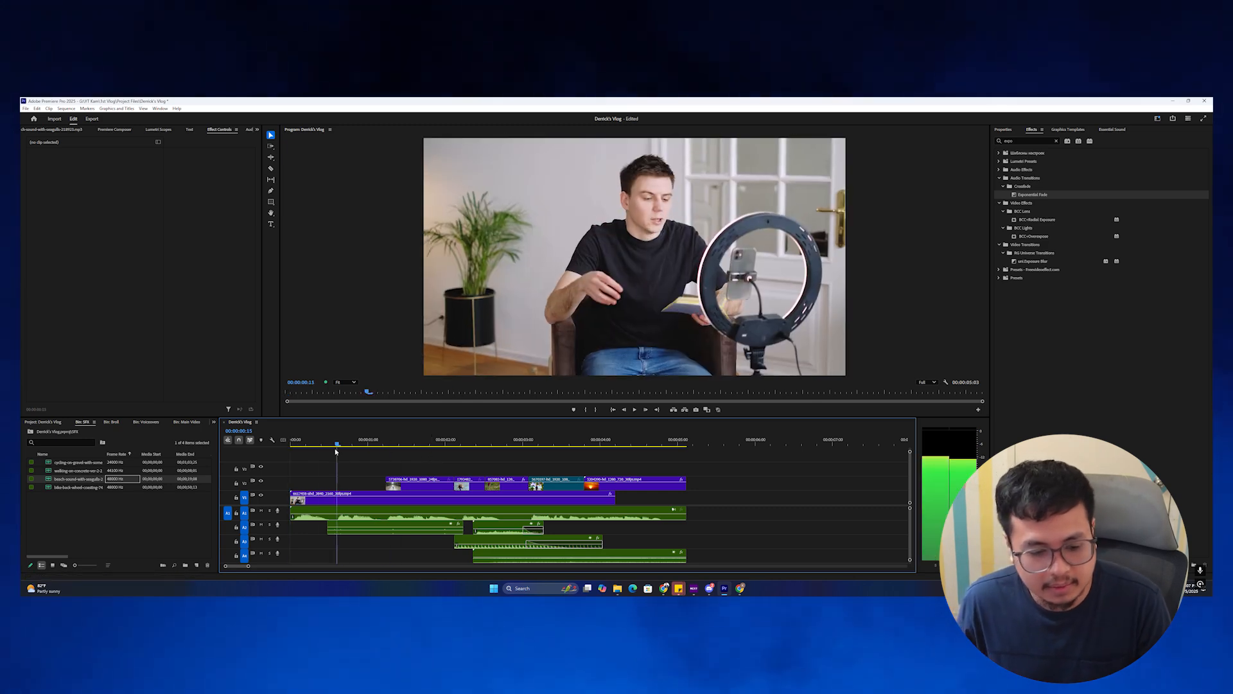
Mark the BGMs music from 47;00 to 56;01 and drag the excerpt onto A4.
click(30, 431)
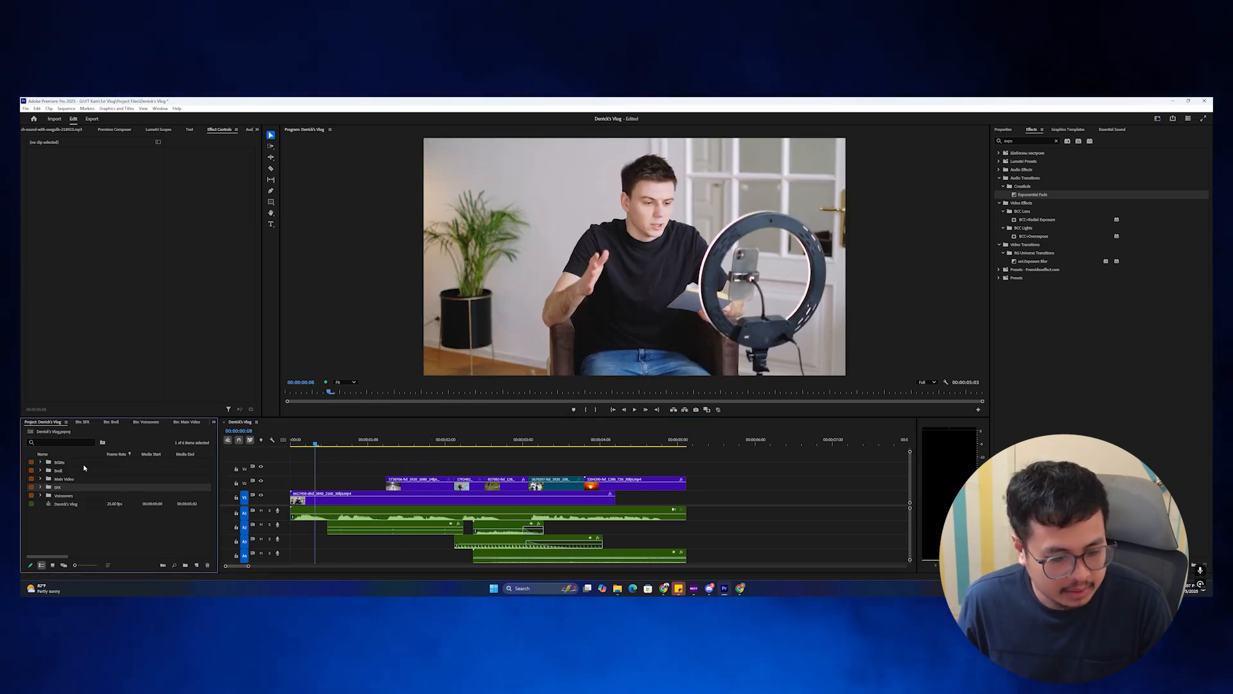
double_click(75, 462)
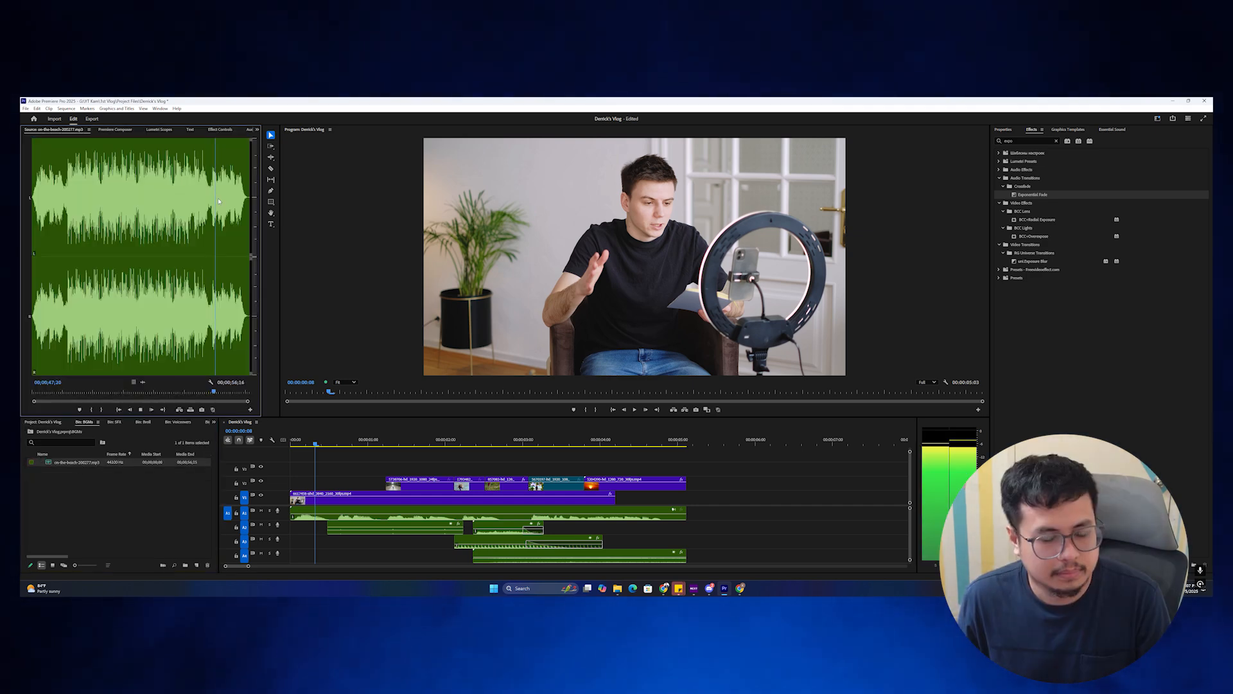
drag(218, 201, 213, 203)
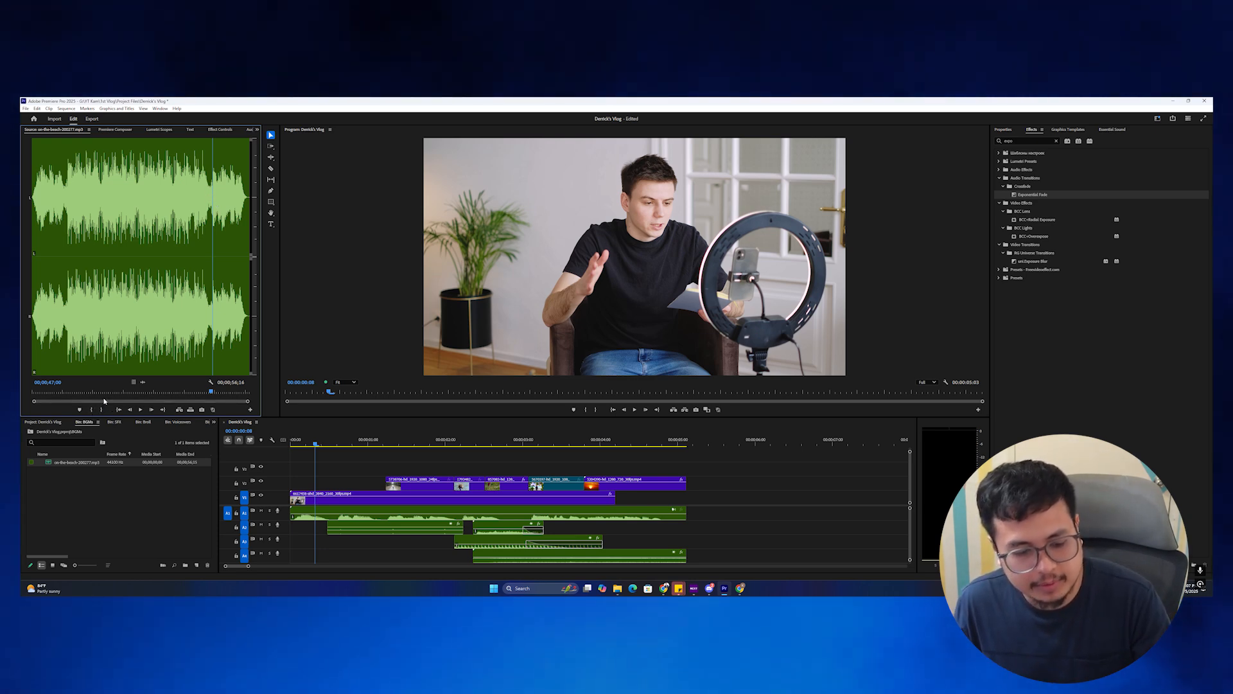
key(i)
key(space)
drag(225, 236, 246, 234)
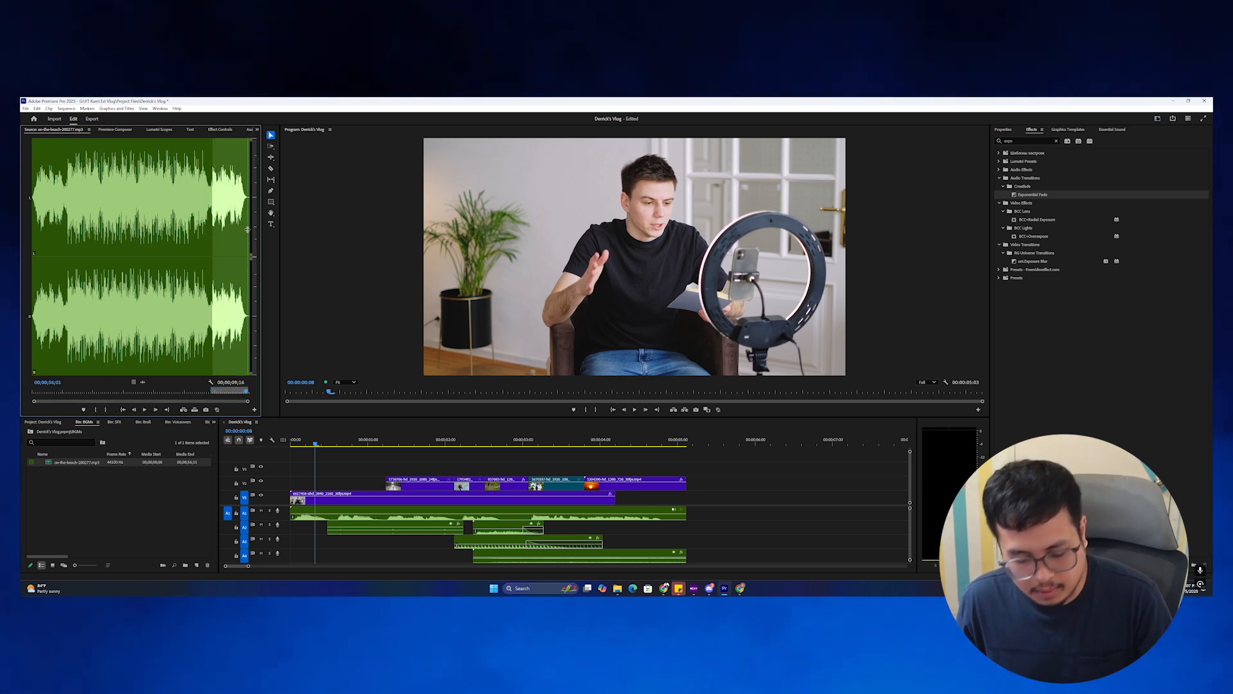
key(o)
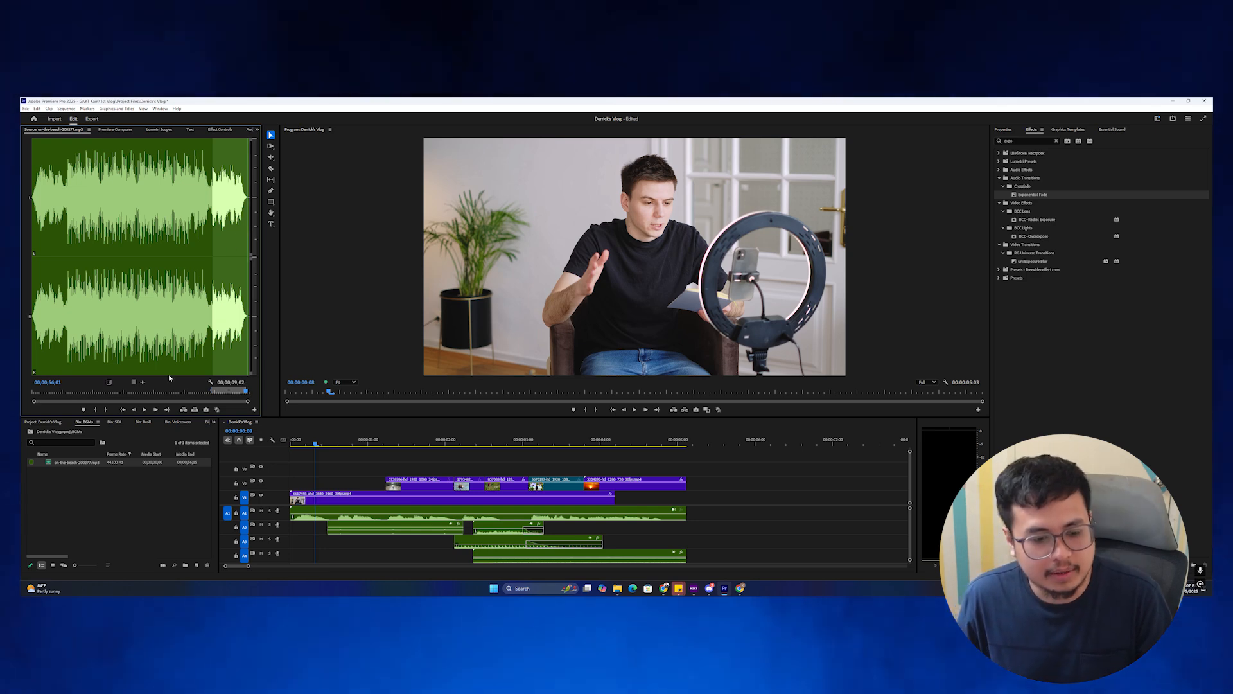
drag(375, 468, 715, 554)
key(minus)
scroll(600, 536, down, 1)
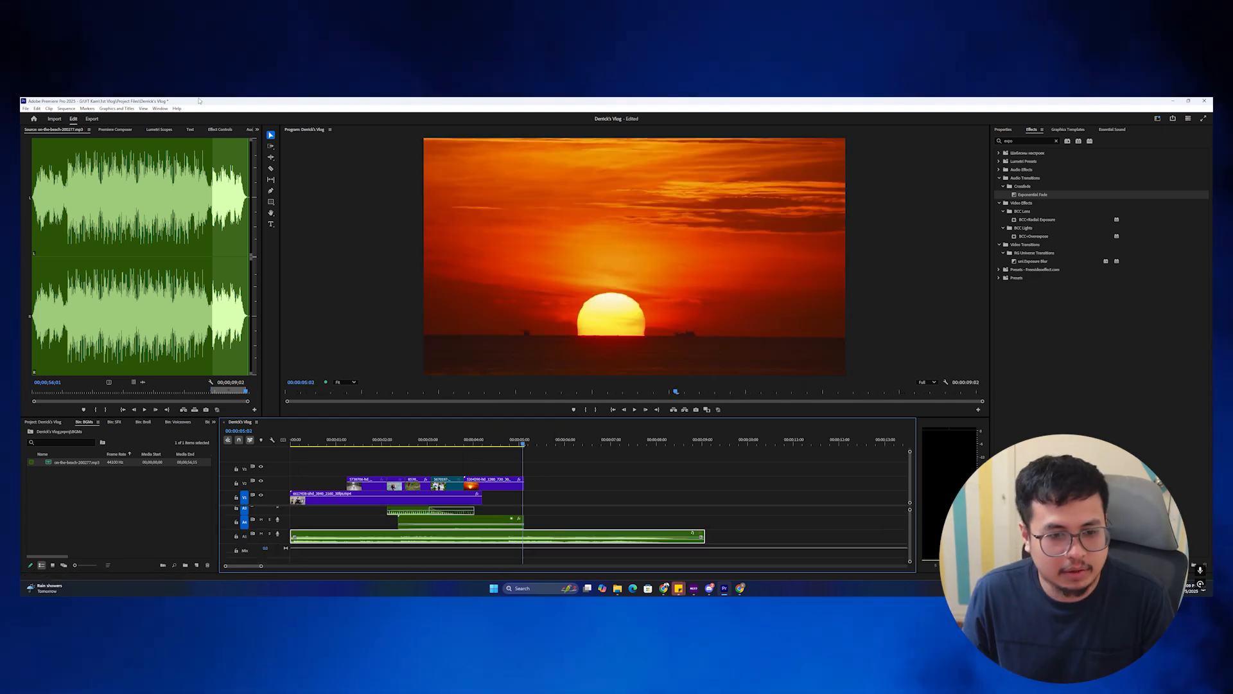
Set the music clip's volume level to -10 dB and play the sequence to check the balance.
click(99, 173)
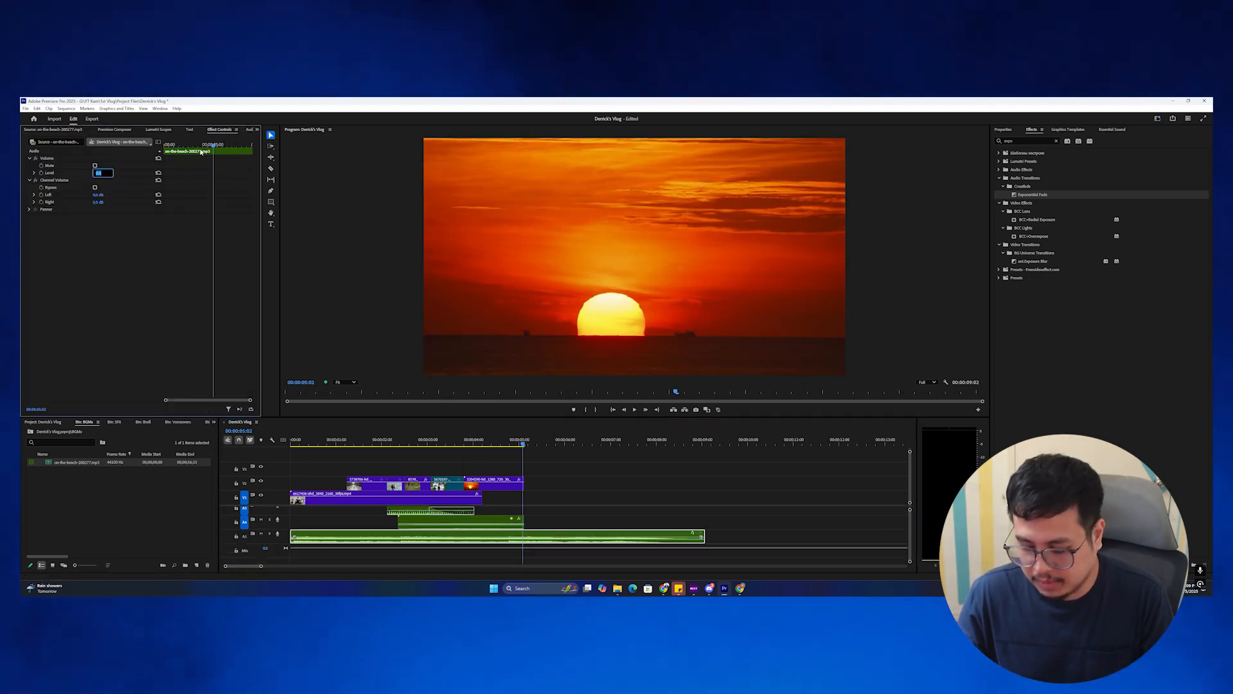
text(-10)
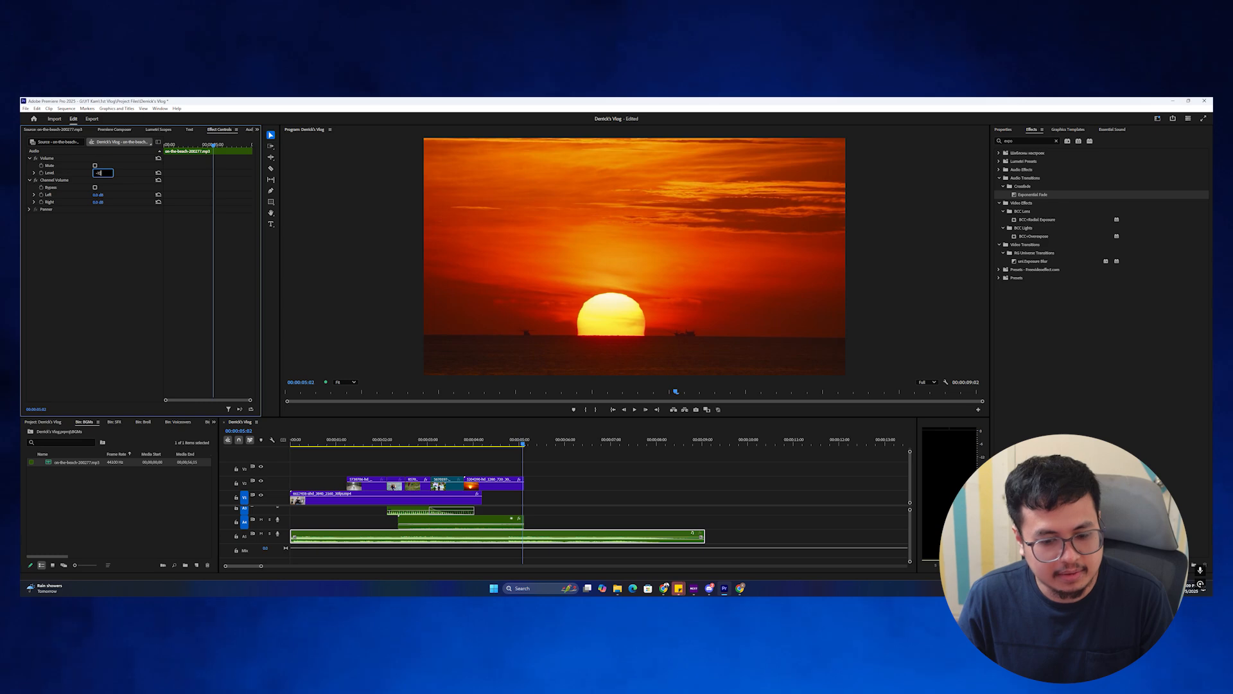
key(Return)
drag(403, 443, 206, 443)
key(space)
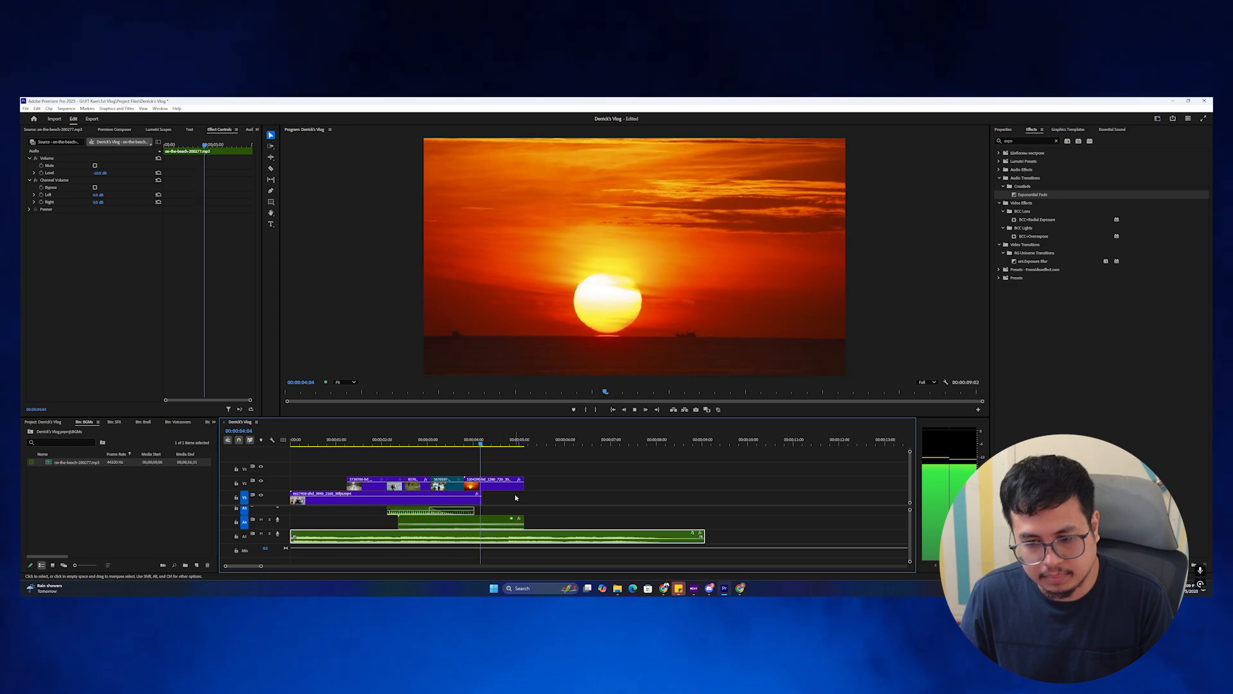
key(space)
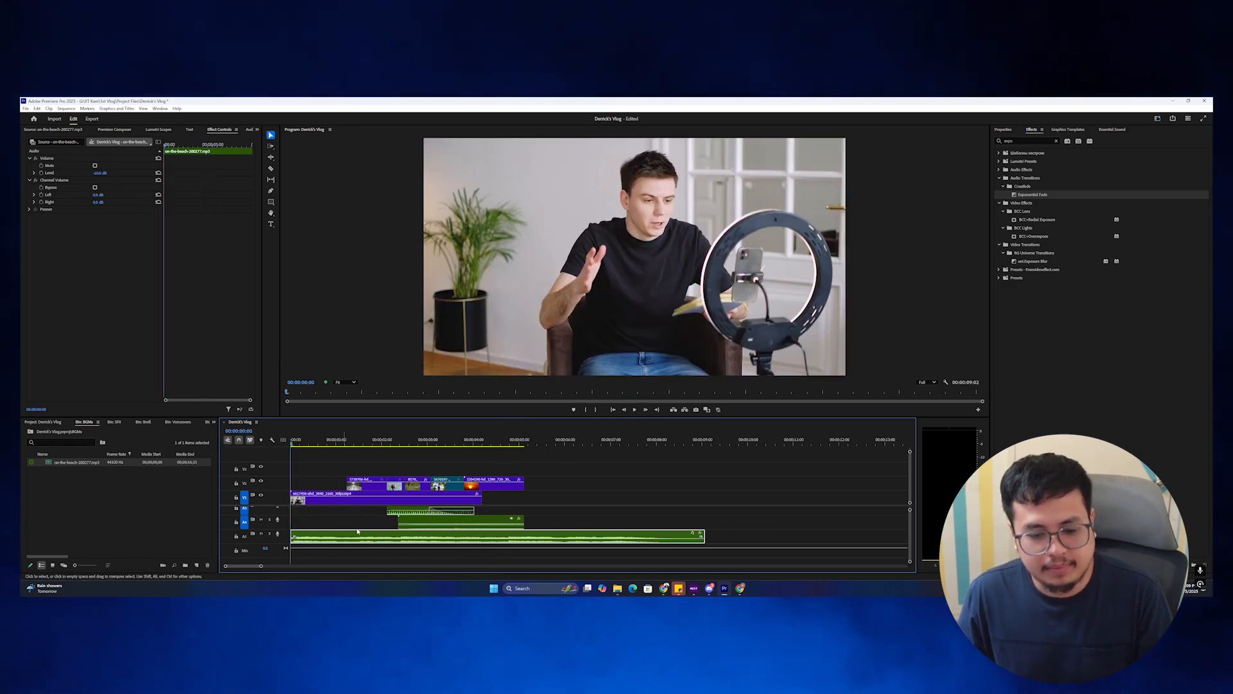
Lower the music further to -14 dB and play through to the video's end.
click(542, 507)
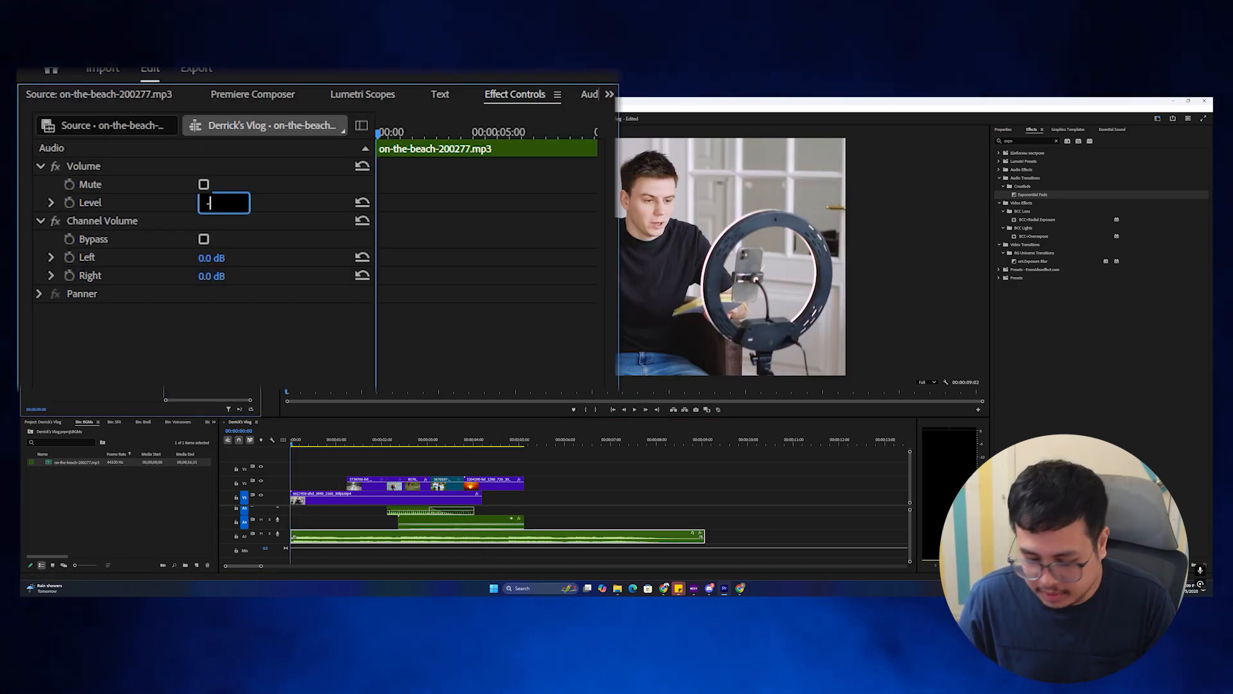
text(14)
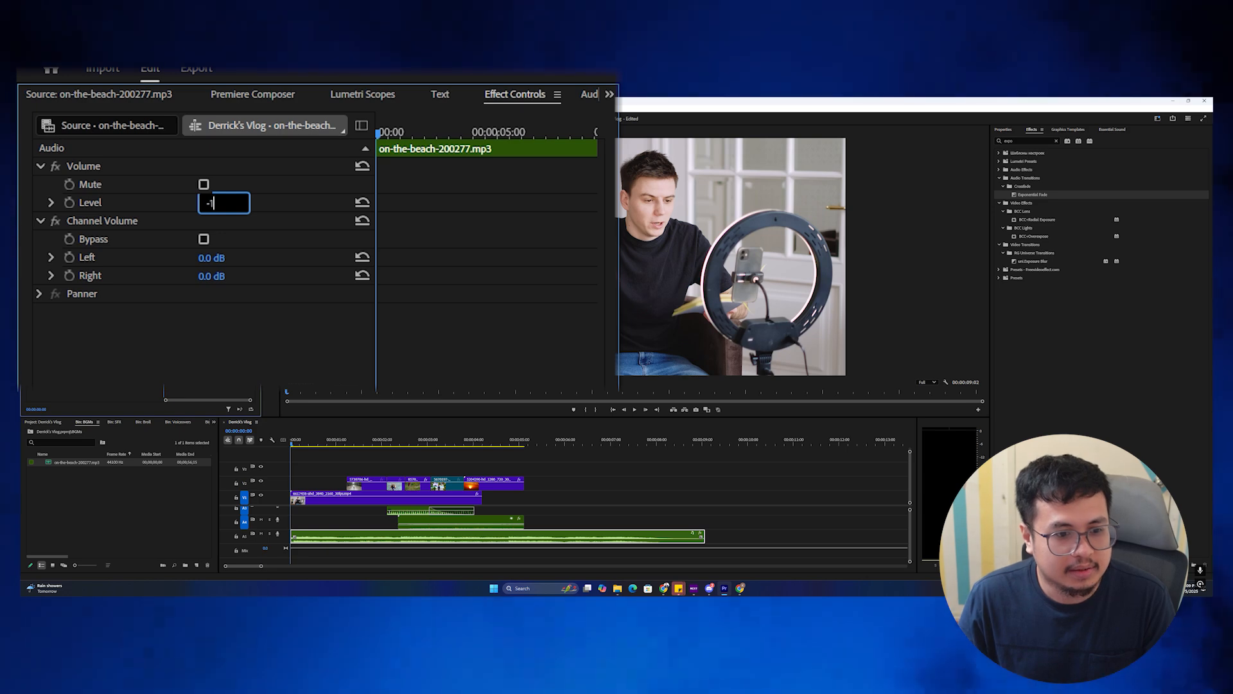
key(Return)
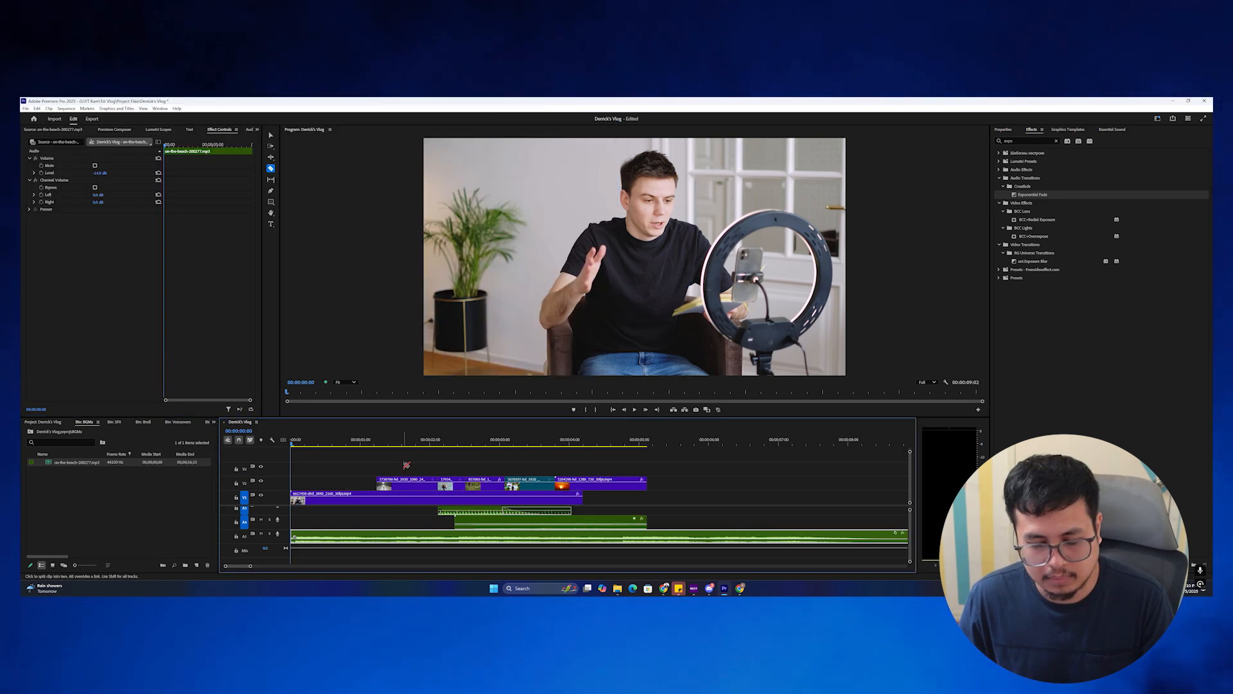
key(space)
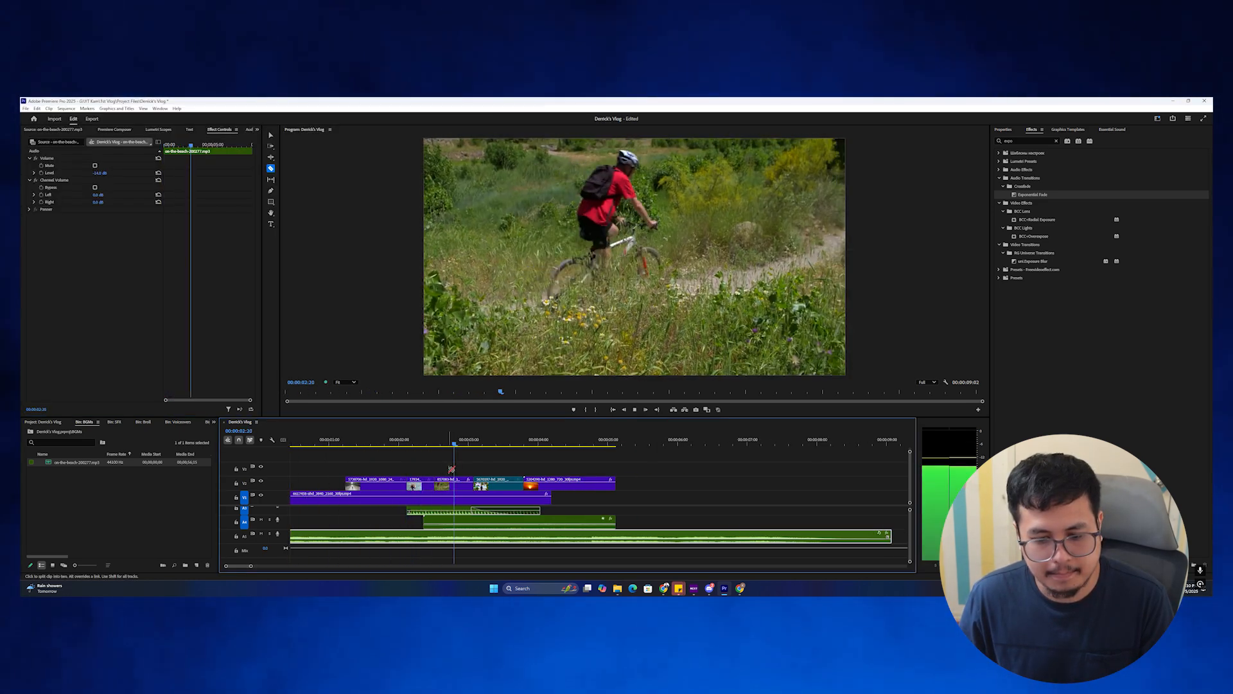
scroll(503, 481, up, 1)
scroll(503, 481, down, 2)
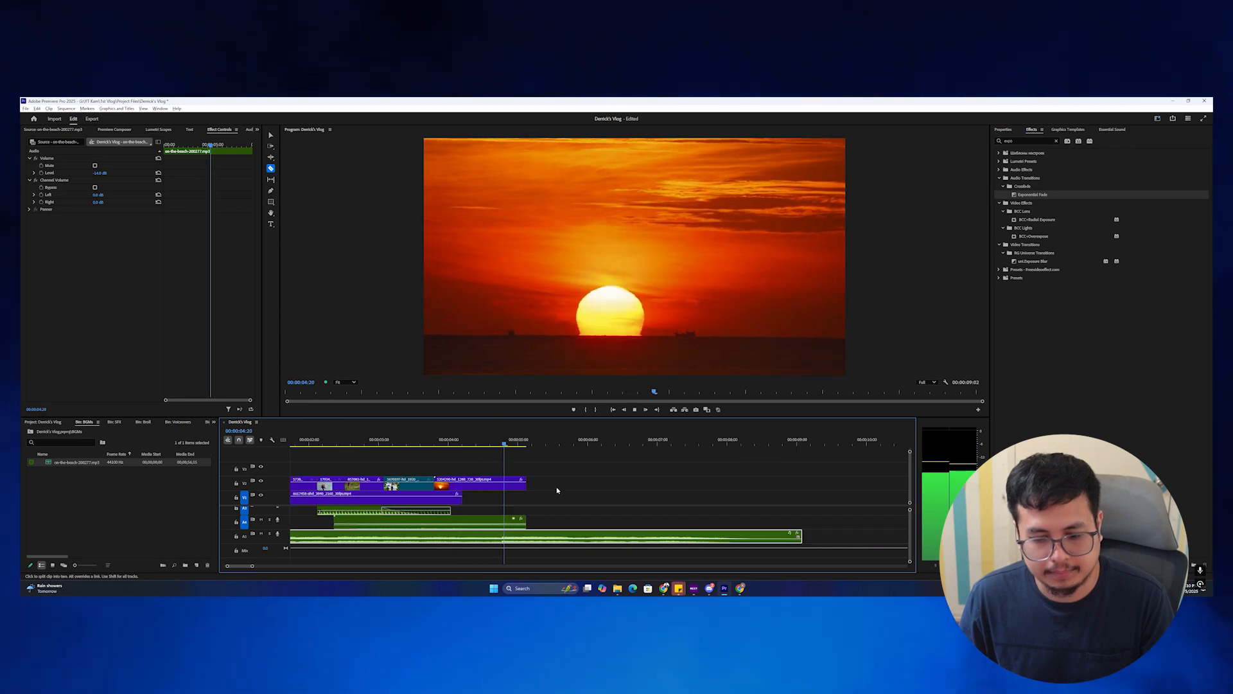
scroll(545, 488, up, 4)
key(space)
scroll(452, 472, down, 3)
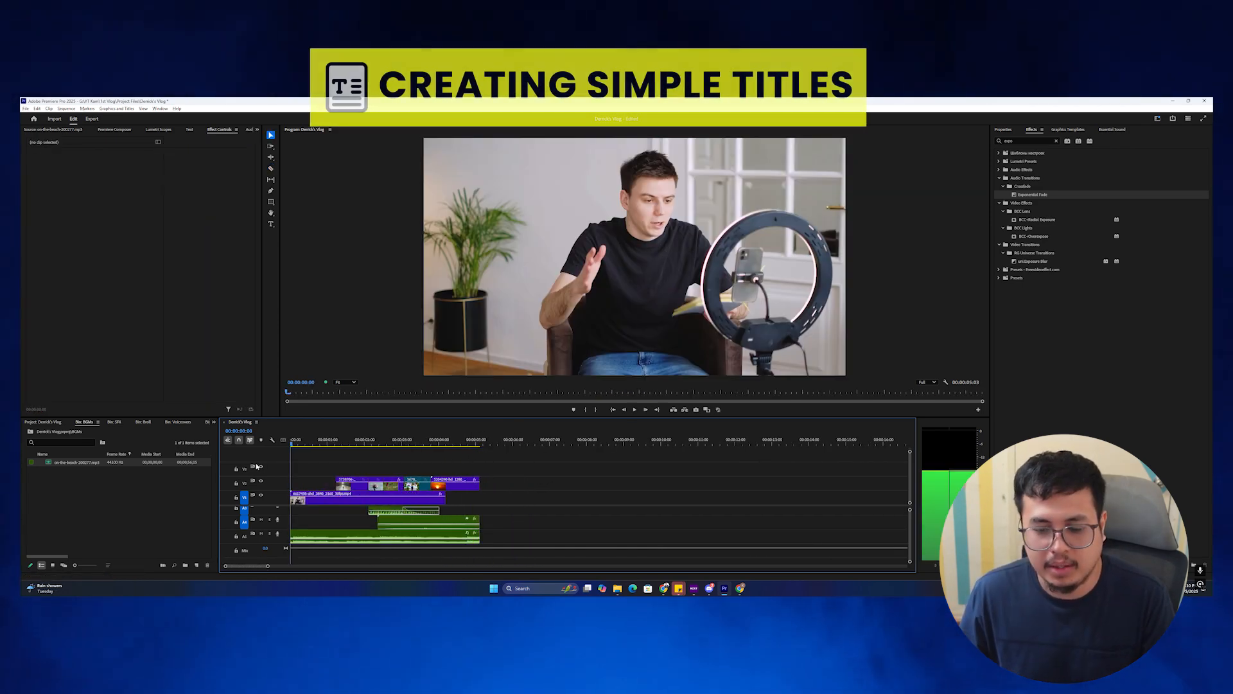
Type the vlogger's full name as a new title near the frame centre with the Type tool.
scroll(386, 475, up, 3)
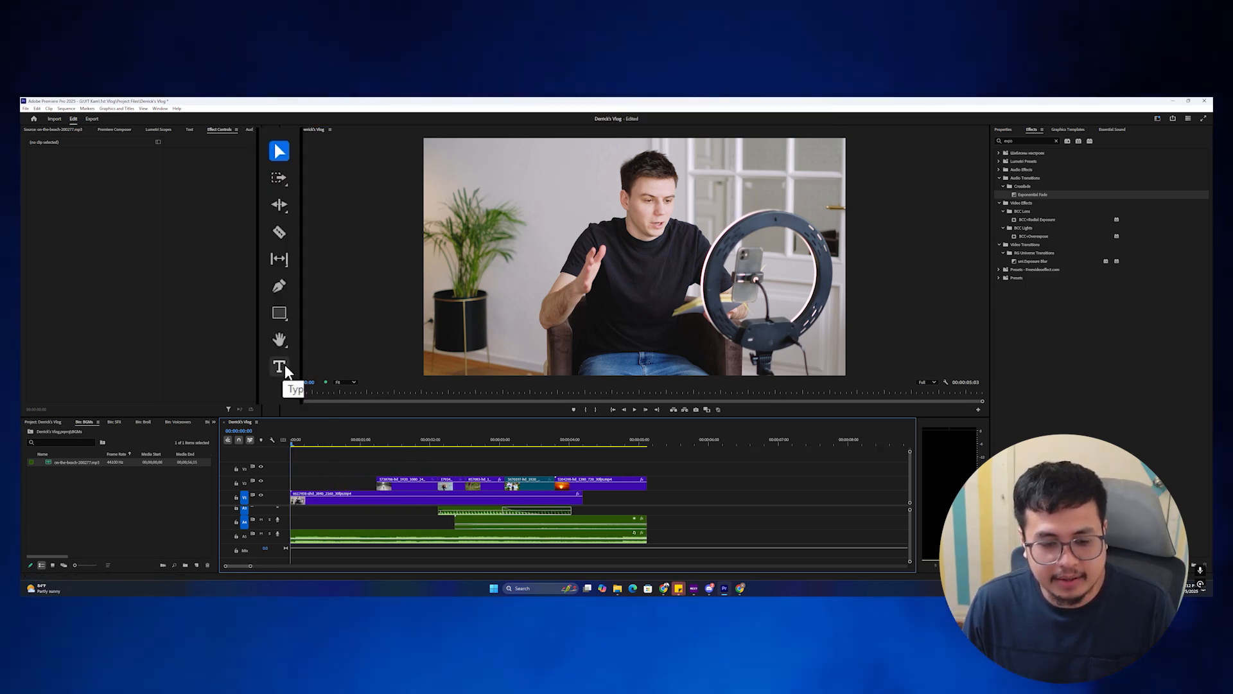
click(270, 223)
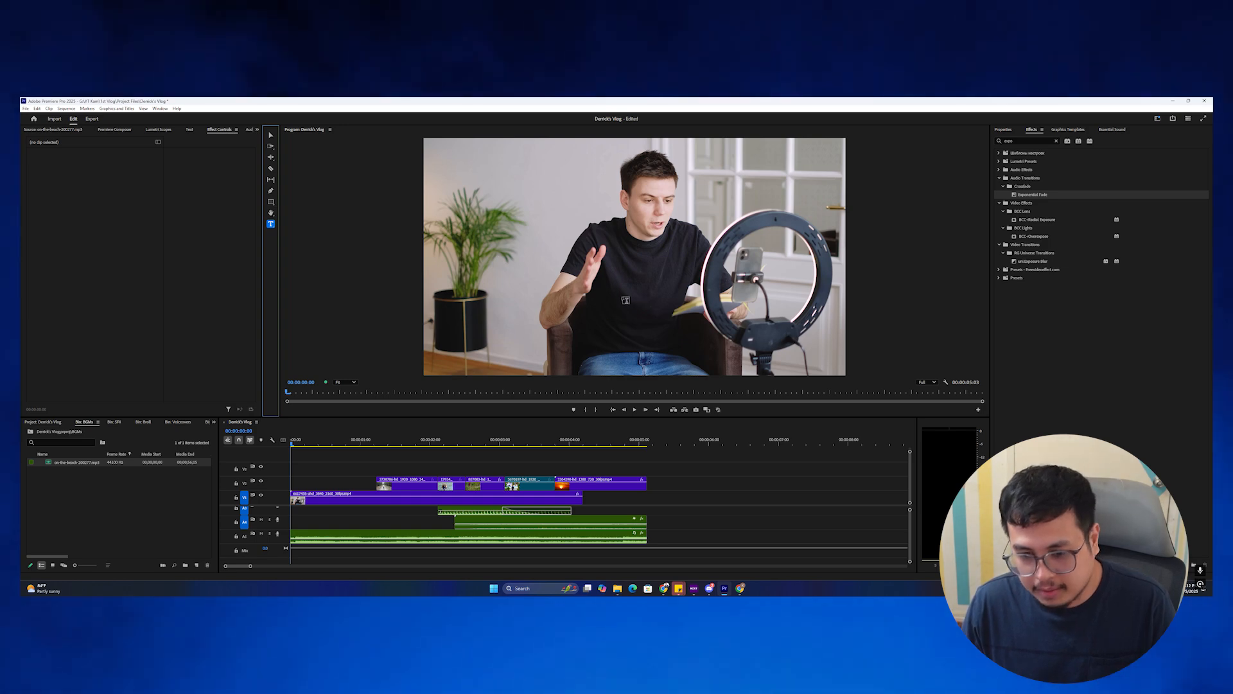
click(512, 282)
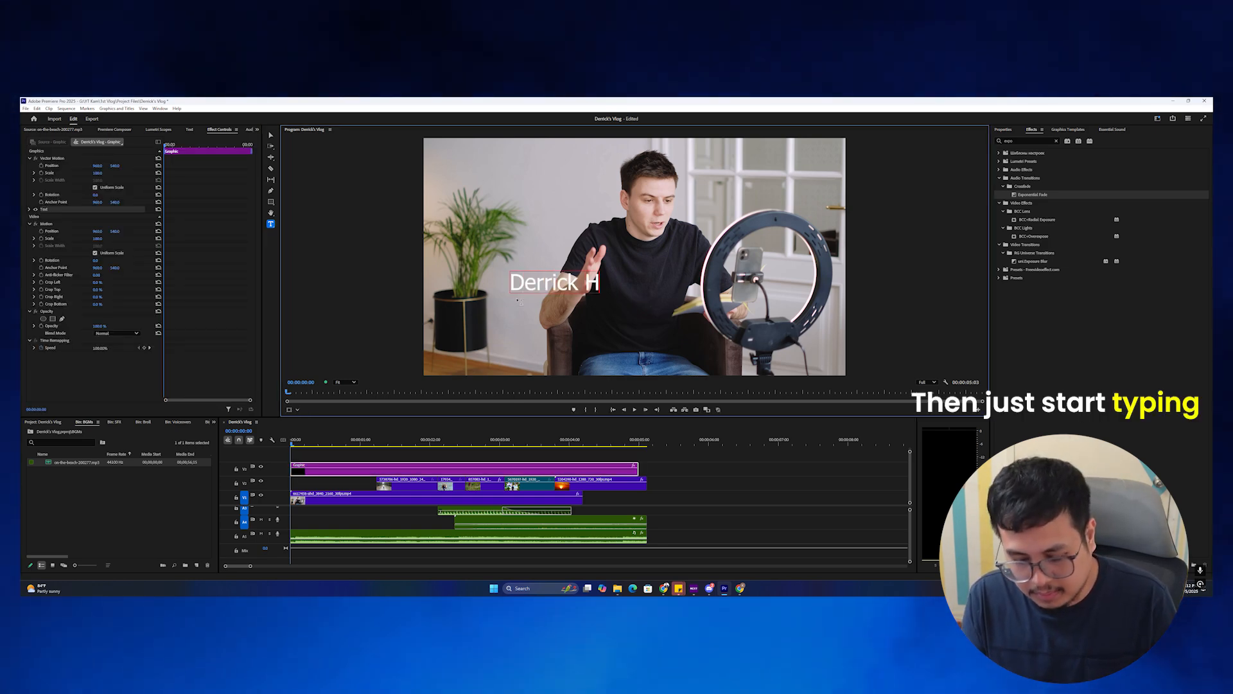
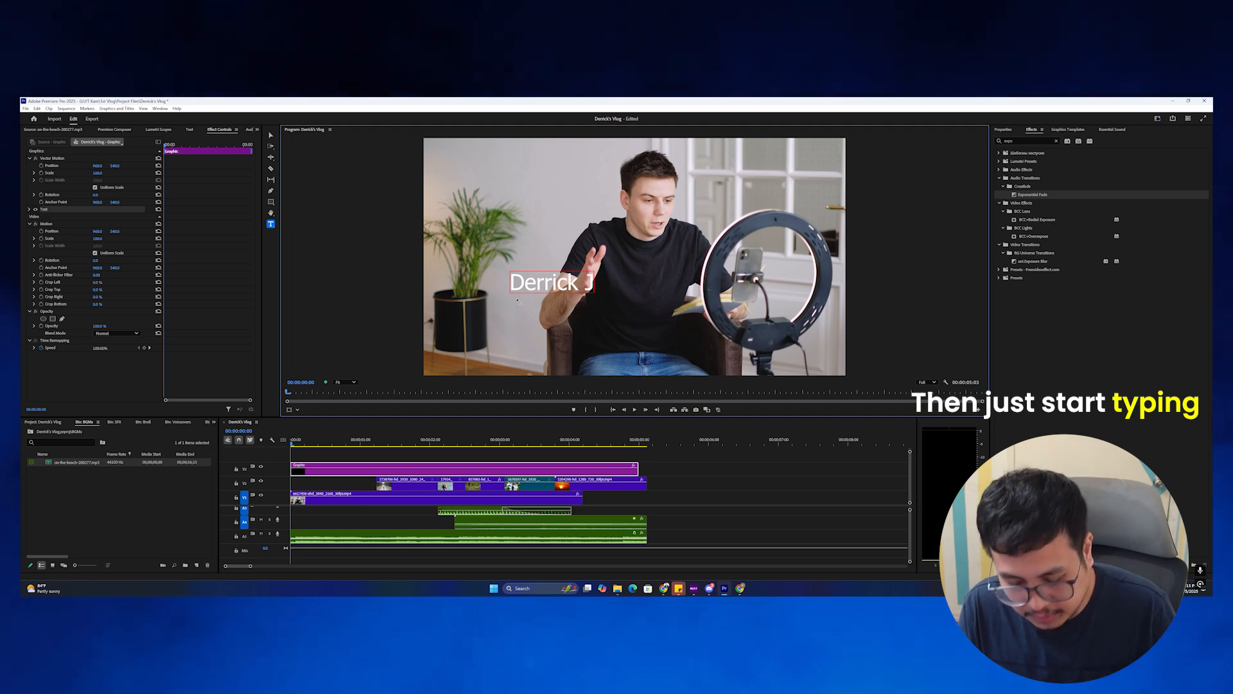
key(ctrl+a)
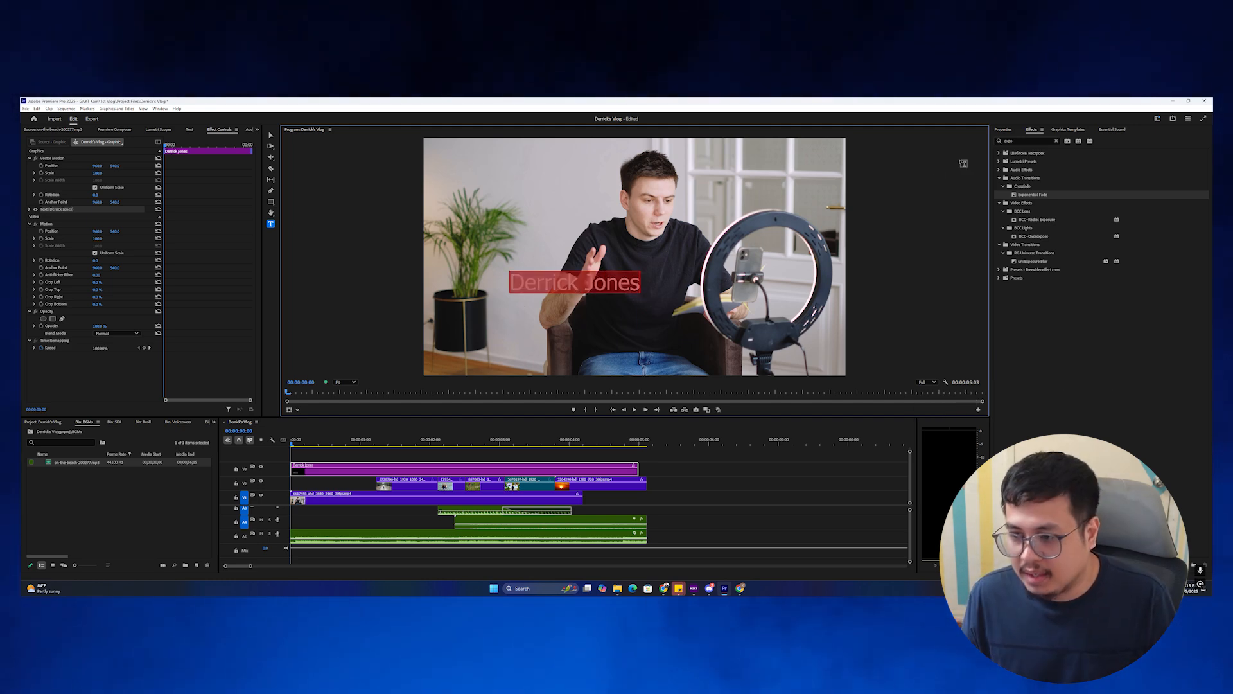
click(1009, 130)
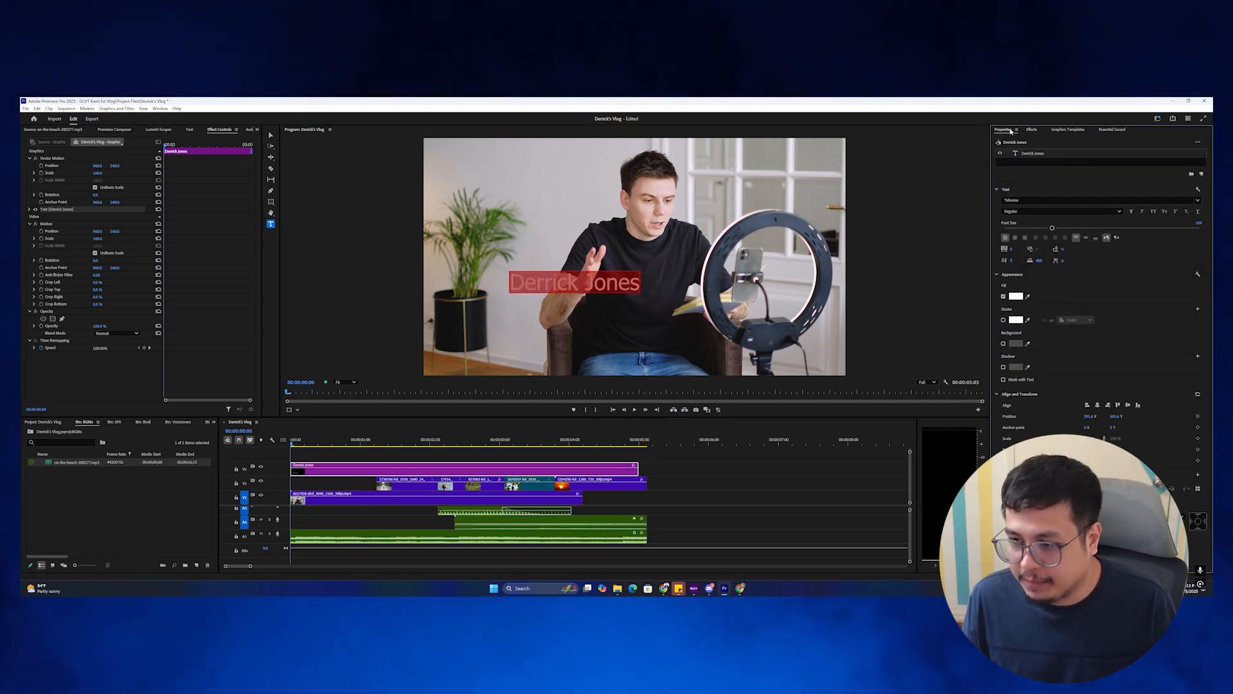
Set the name title's font to Poppins Medium.
click(1032, 199)
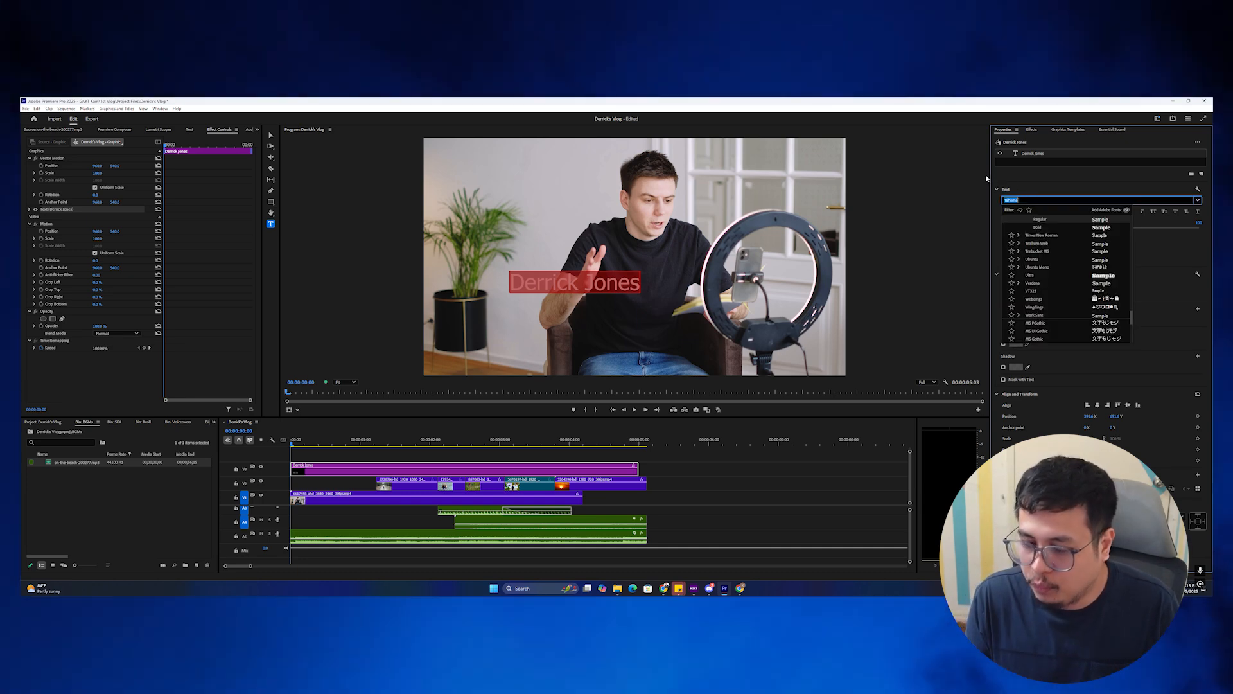
text(popp)
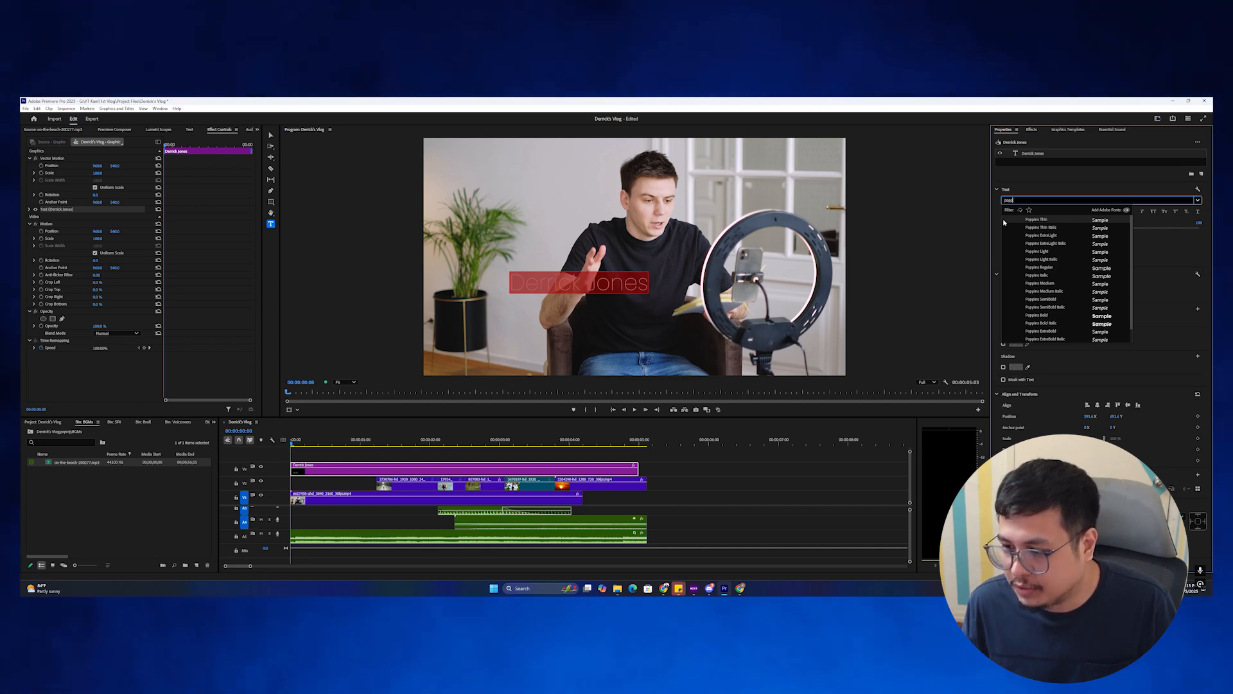
click(1049, 284)
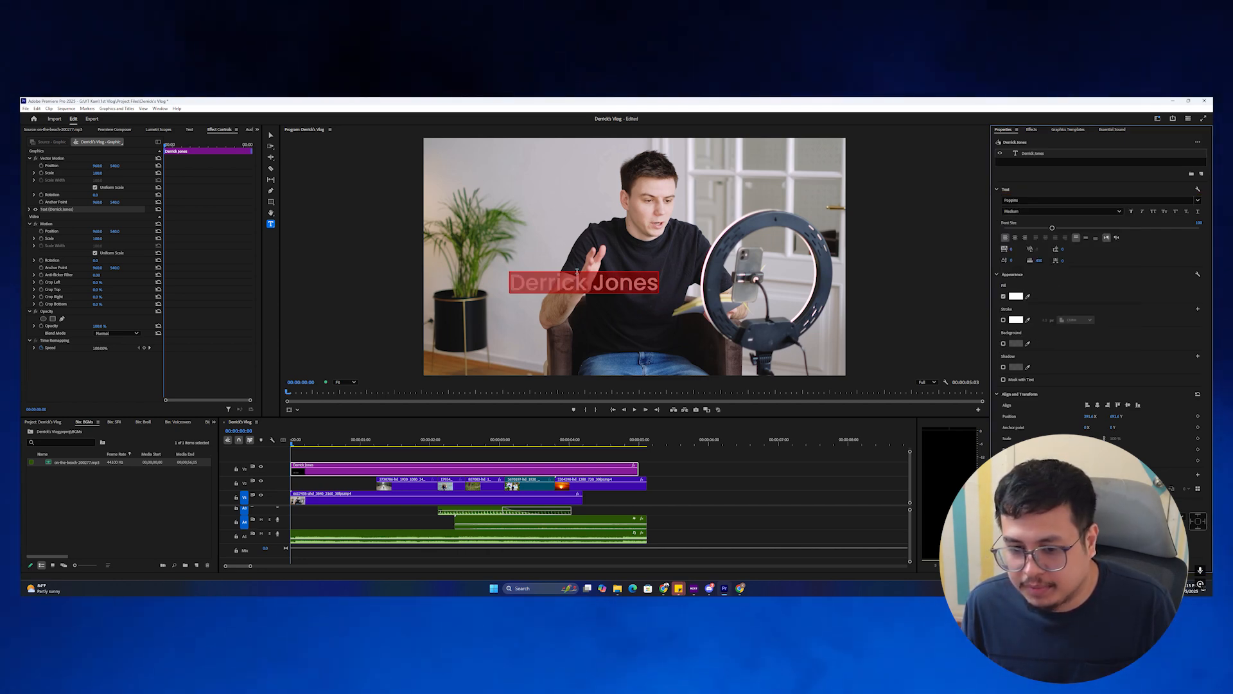
triple_click(603, 289)
double_click(620, 284)
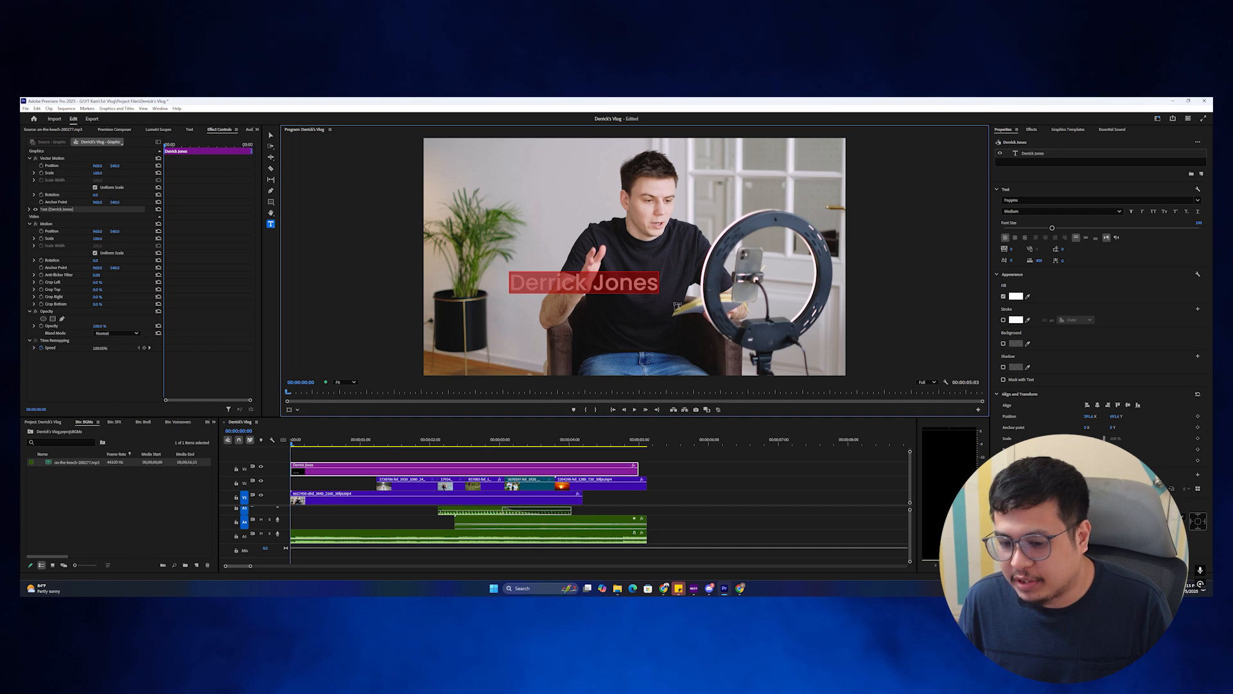
Add a blue background box behind the title, adjusting its opacity, size and roundness.
click(1003, 343)
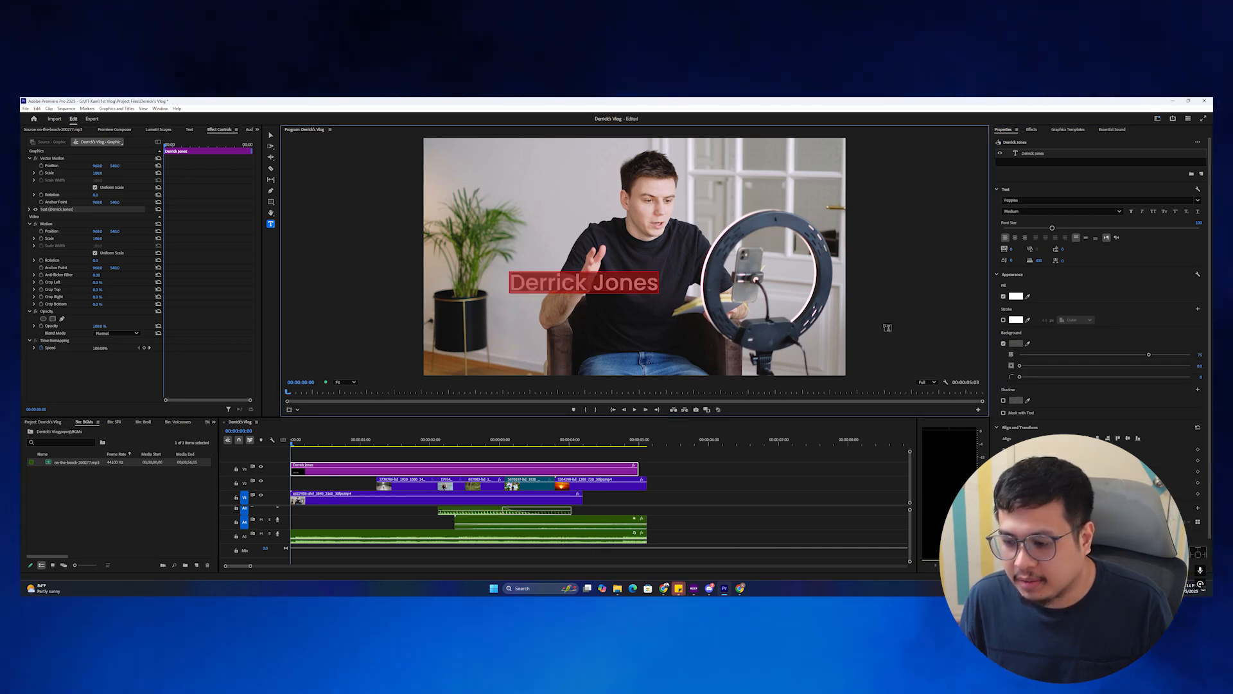
click(1016, 343)
click(610, 308)
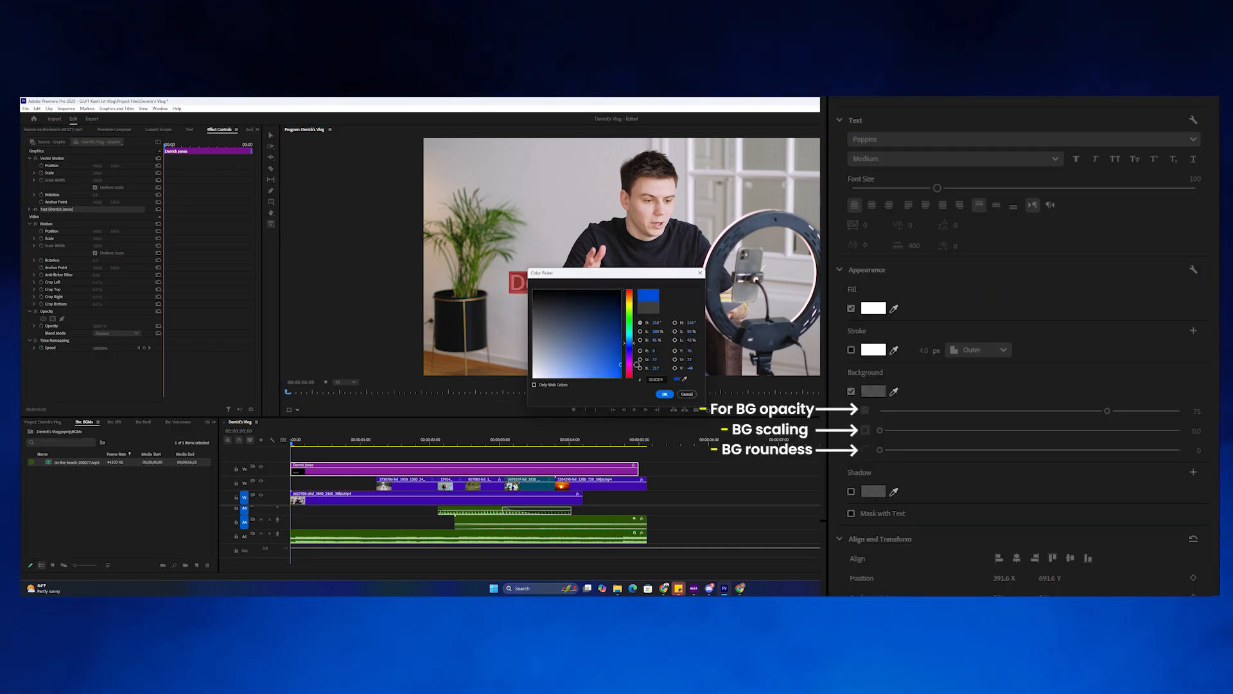
click(662, 394)
drag(1148, 354, 1018, 355)
drag(881, 431, 948, 450)
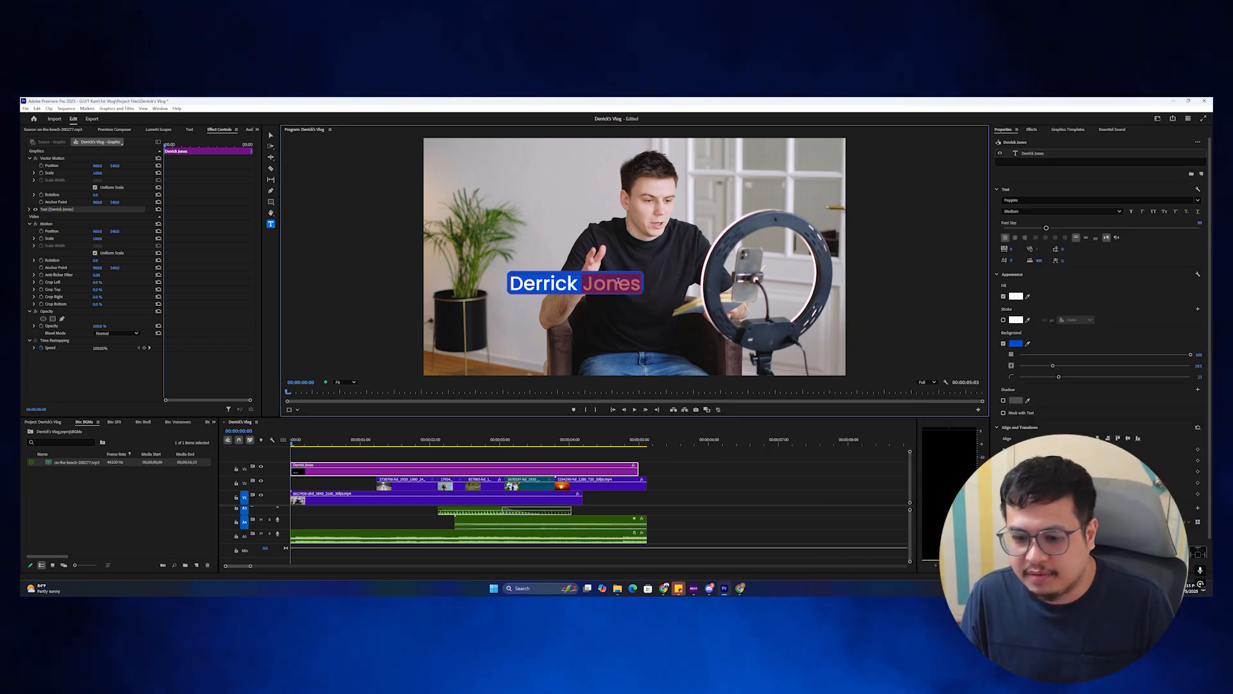
Set the surname to the Light weight and recheck the background colour.
double_click(594, 282)
click(1024, 211)
click(1024, 259)
click(617, 284)
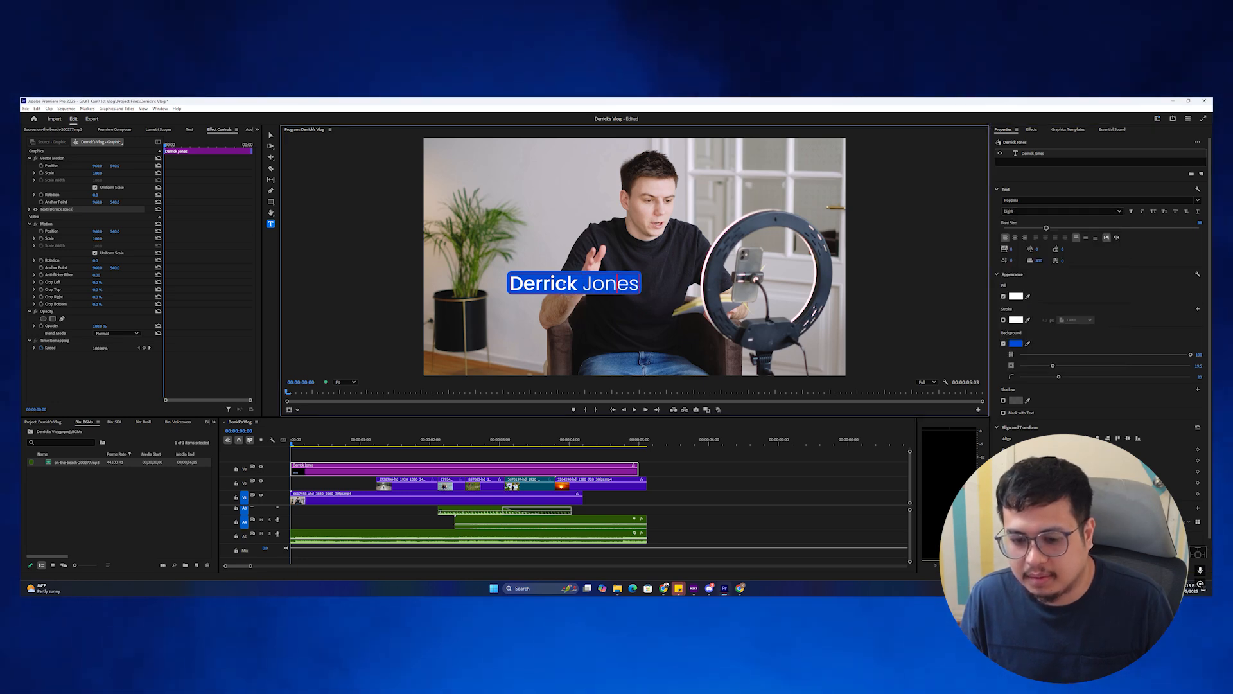
click(1016, 343)
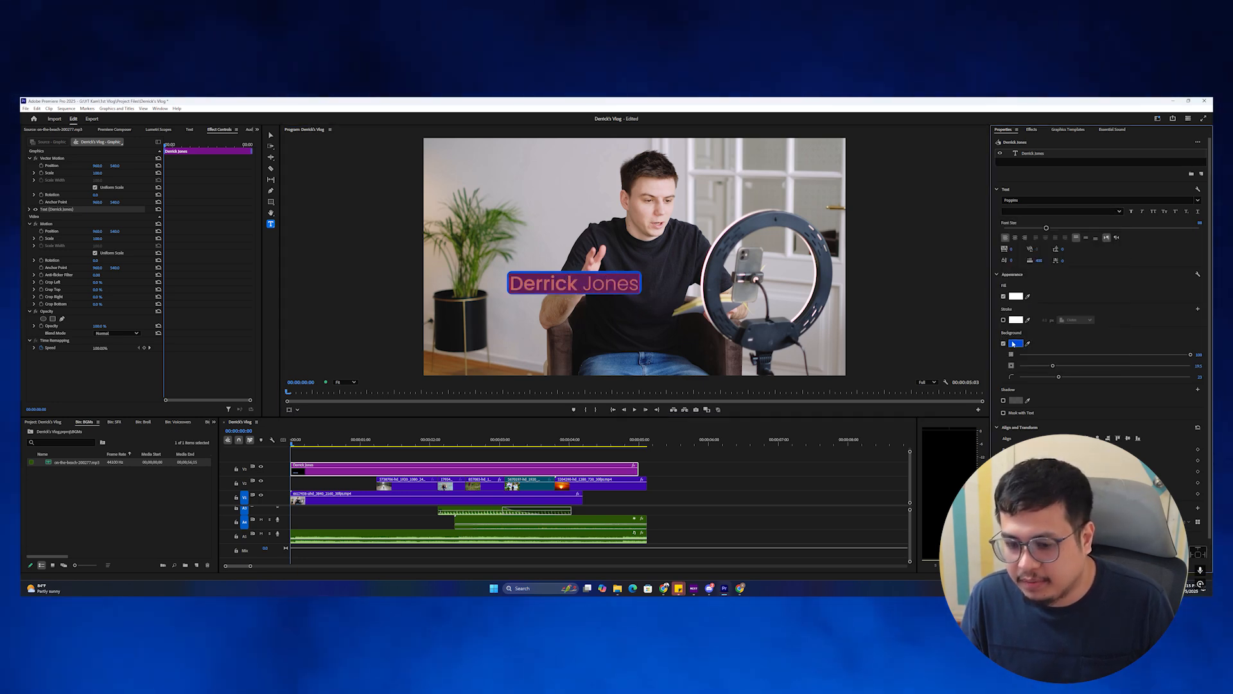
click(664, 394)
click(349, 460)
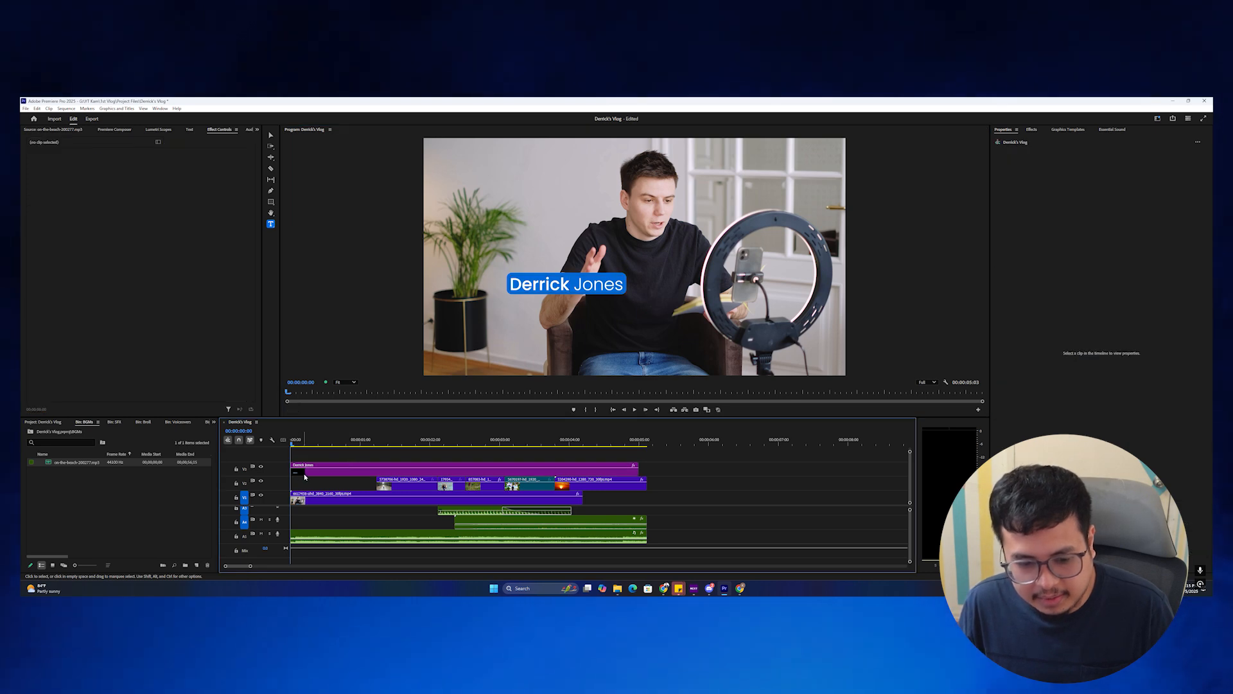
Duplicate the name title onto the track above, move it lower, edit it to Vlogger/Editor, and shrink the font.
alt+drag(309, 470, 317, 457)
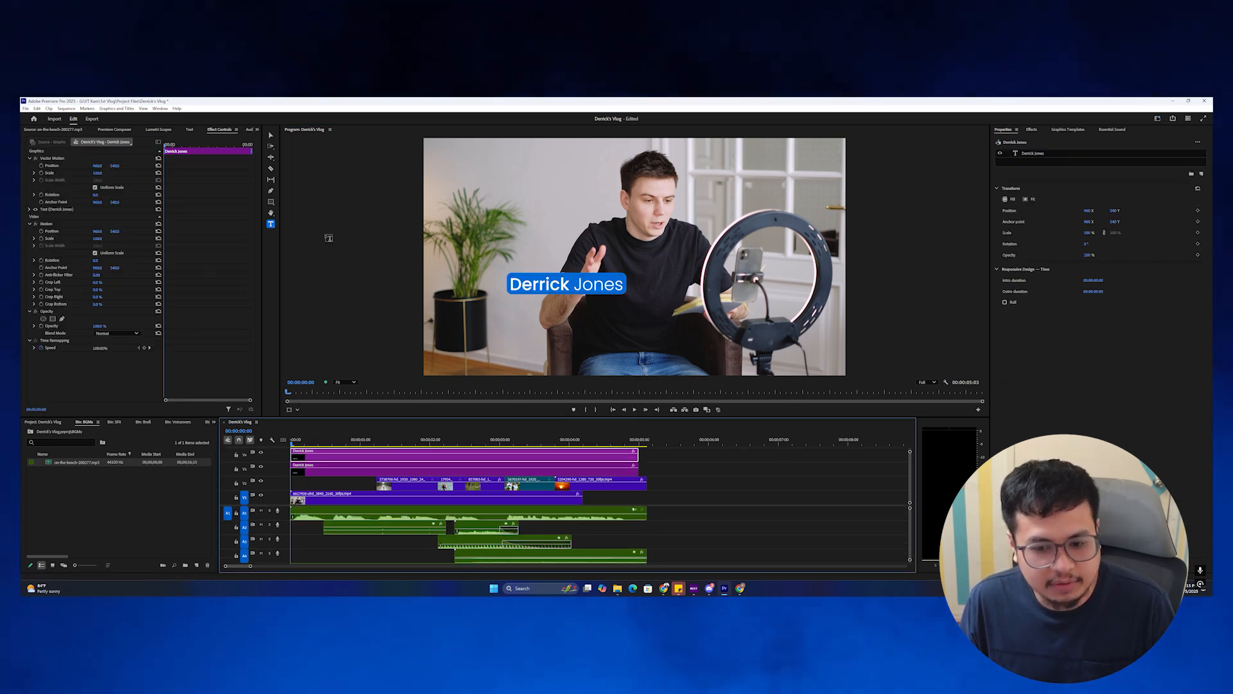
key(ctrl+z)
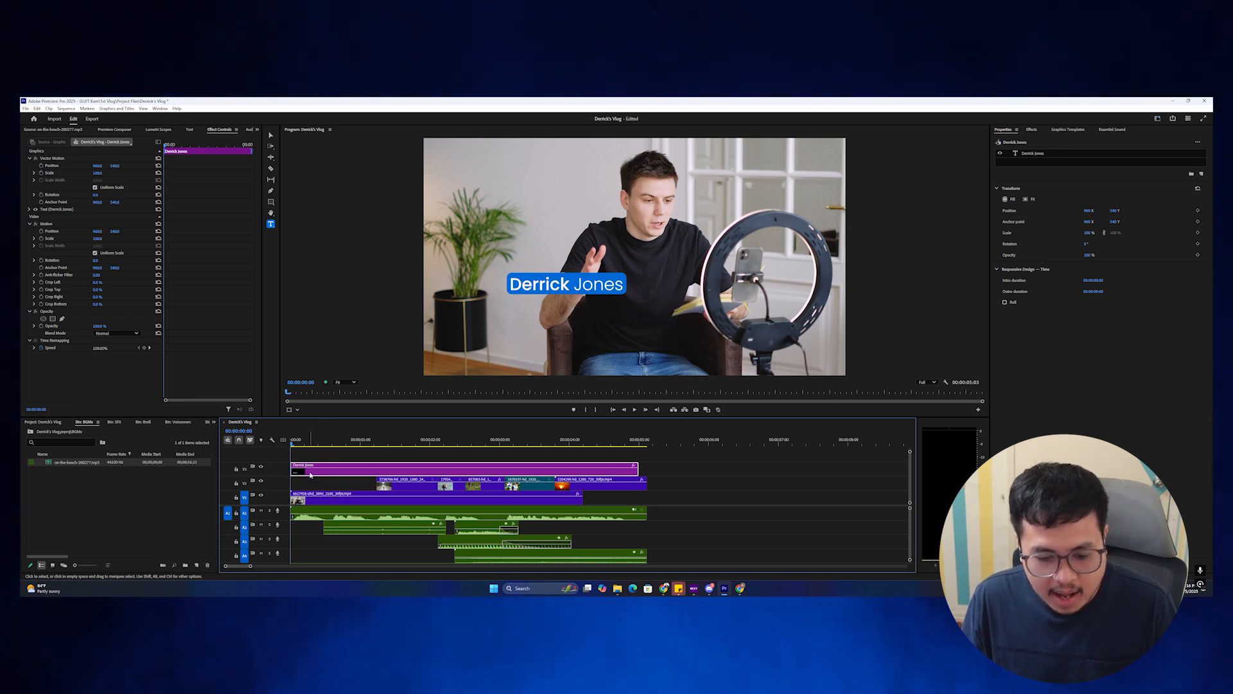
alt+drag(310, 475, 308, 455)
key(v)
click(559, 288)
drag(559, 288, 558, 313)
text(ger/Editor)
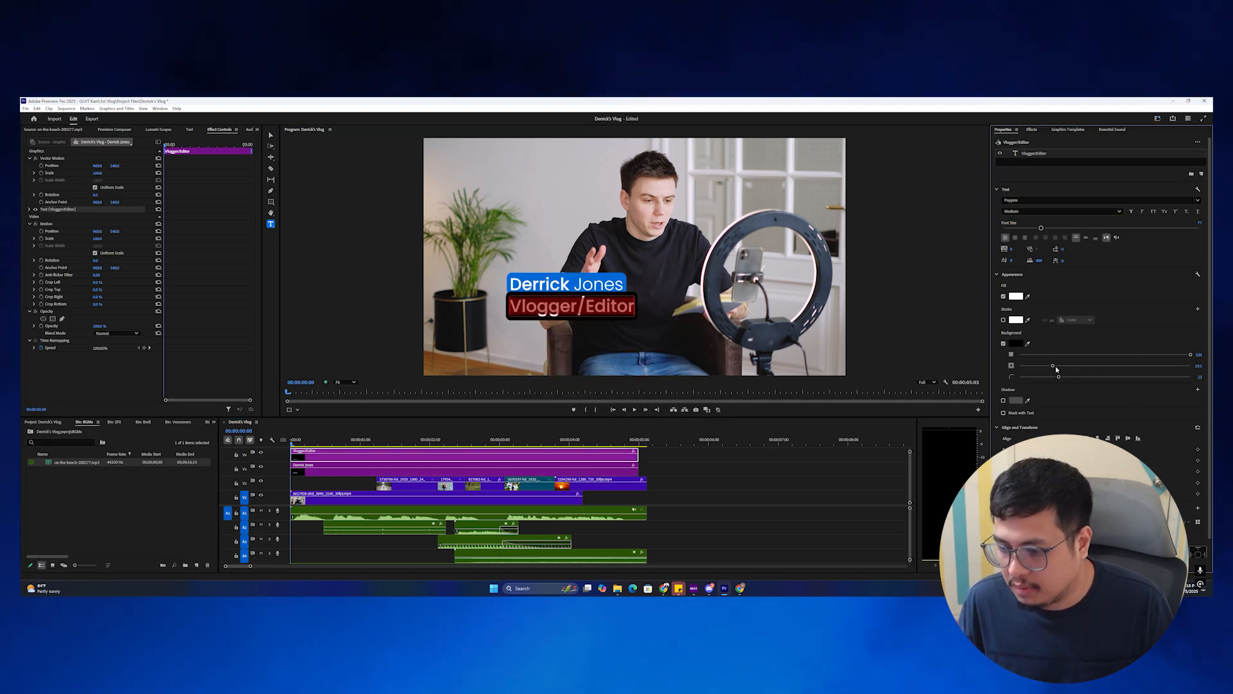
drag(1041, 228, 1020, 228)
key(Escape)
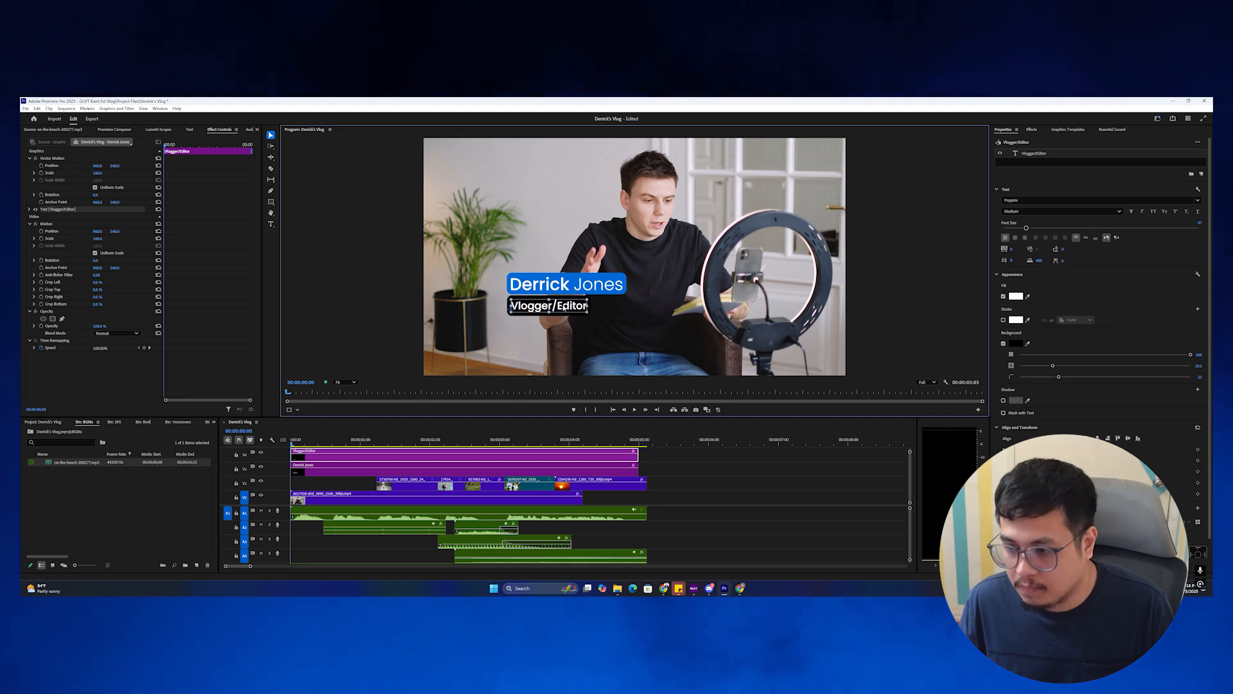
Shrink the Vlogger/Editor subtitle and tighten its background box.
drag(1053, 365, 1040, 364)
click(561, 303)
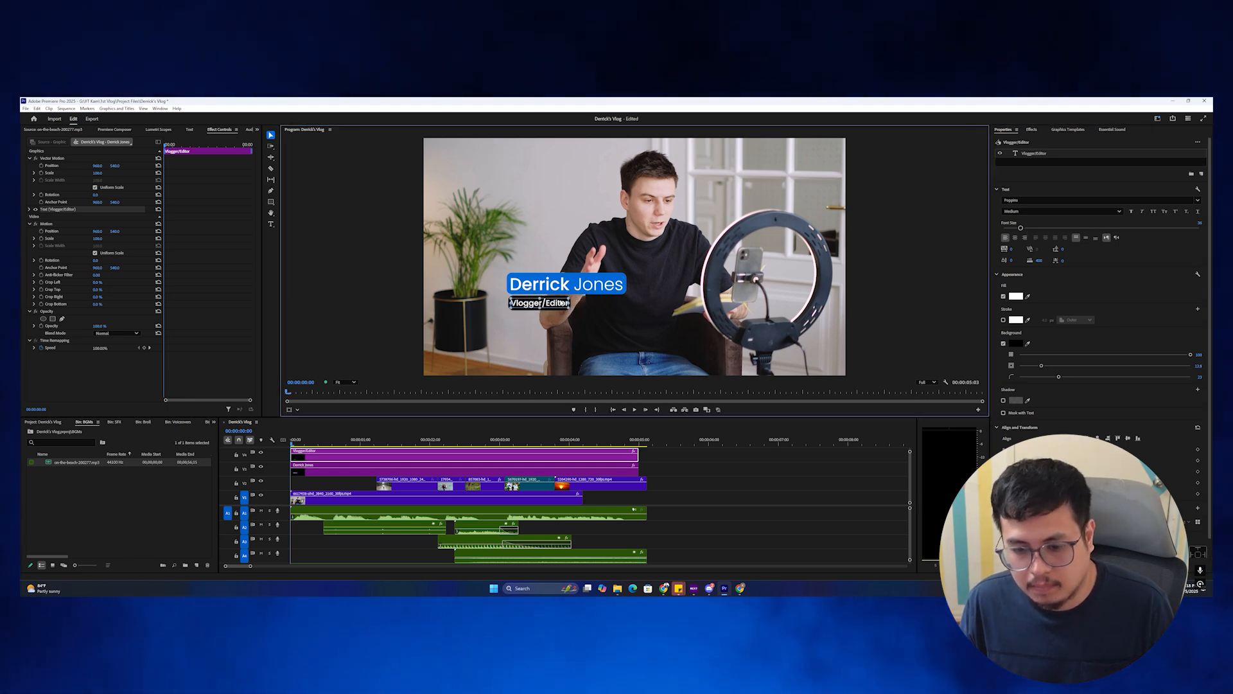
drag(560, 441, 295, 440)
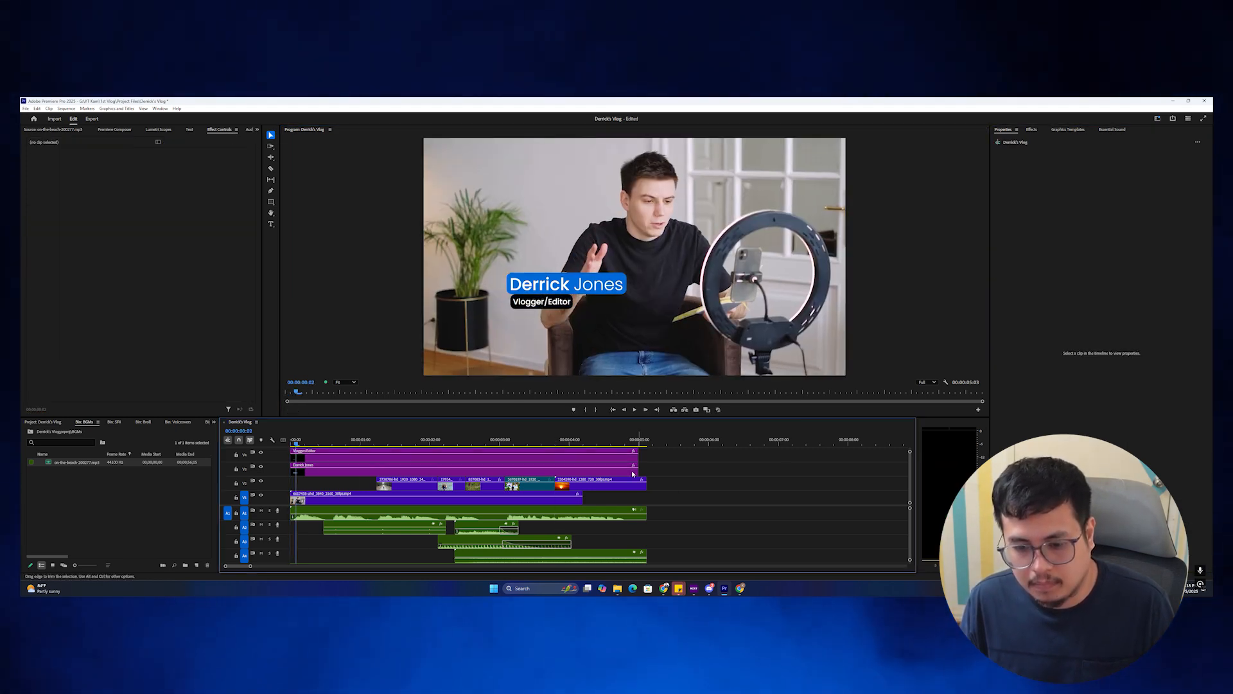
click(553, 302)
drag(1041, 366, 1036, 367)
click(558, 303)
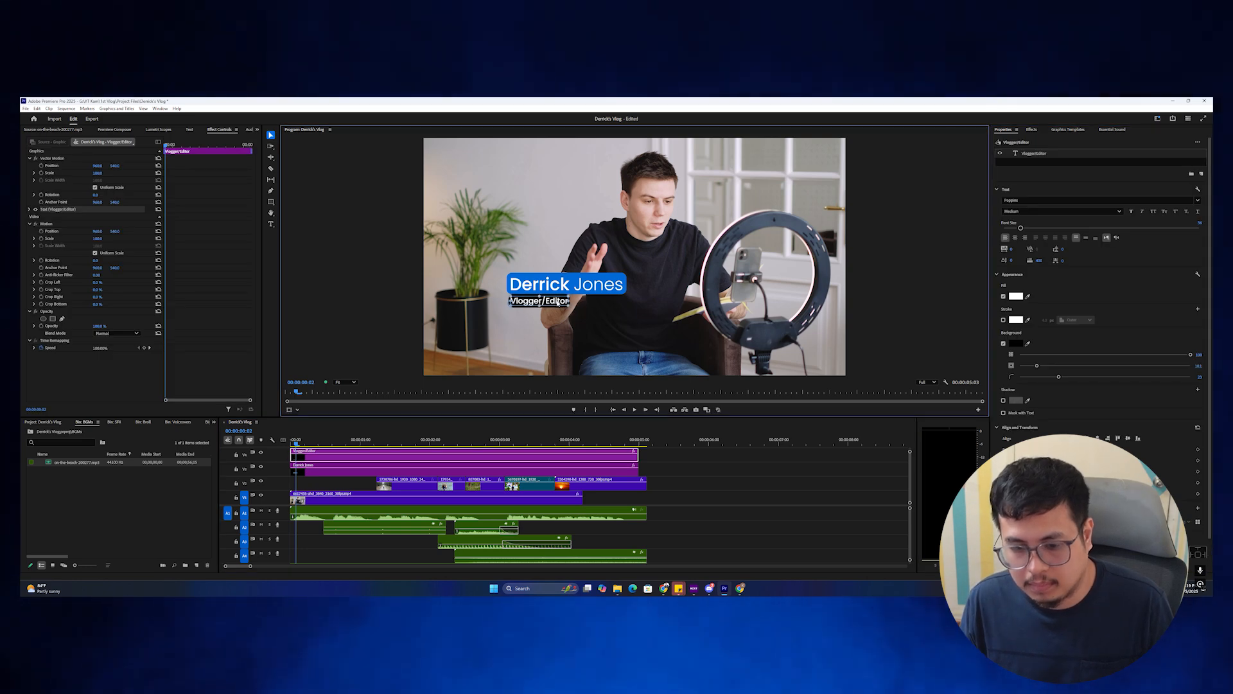
With the name title clip selected, search the Effects panel for 'crop'.
click(324, 469)
scroll(324, 465, up, 1)
drag(307, 441, 324, 447)
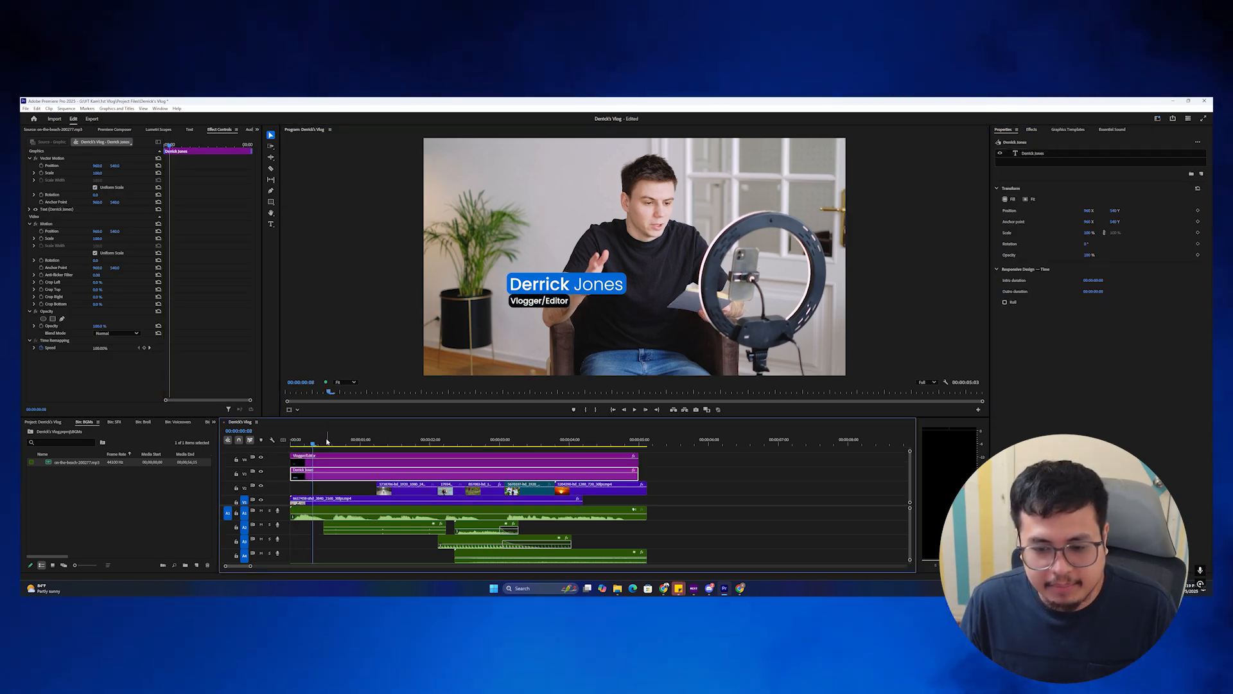
click(333, 458)
click(340, 469)
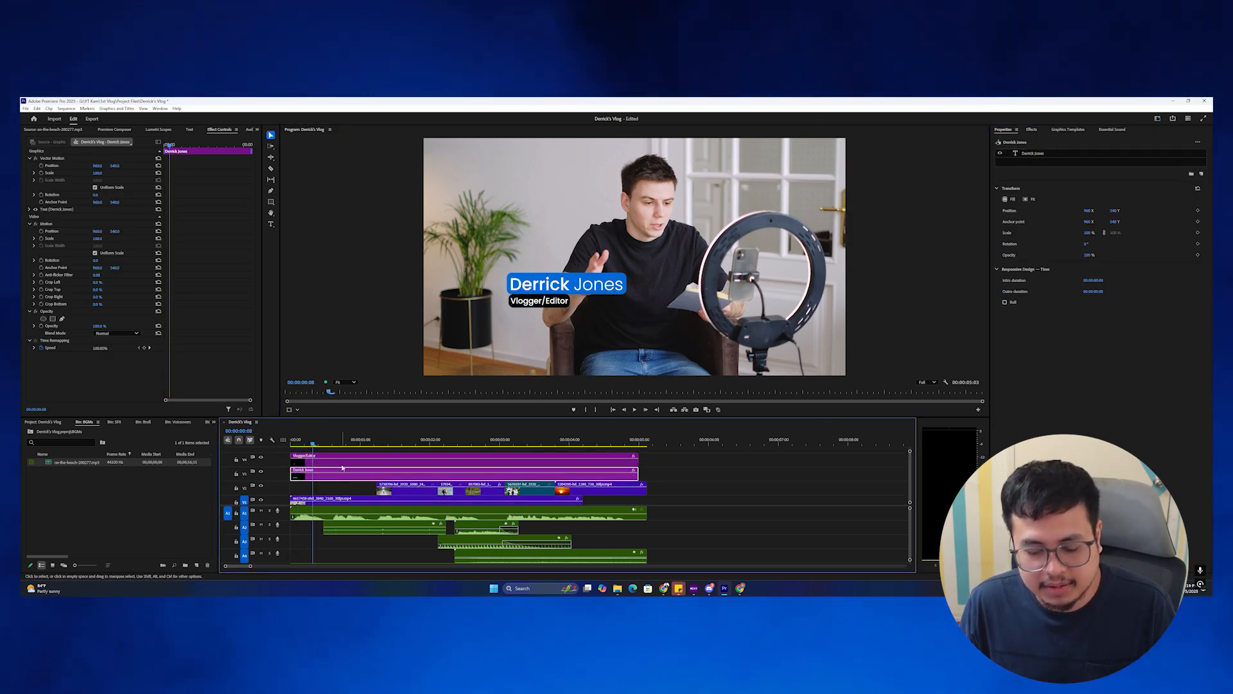
click(1032, 130)
text(crop)
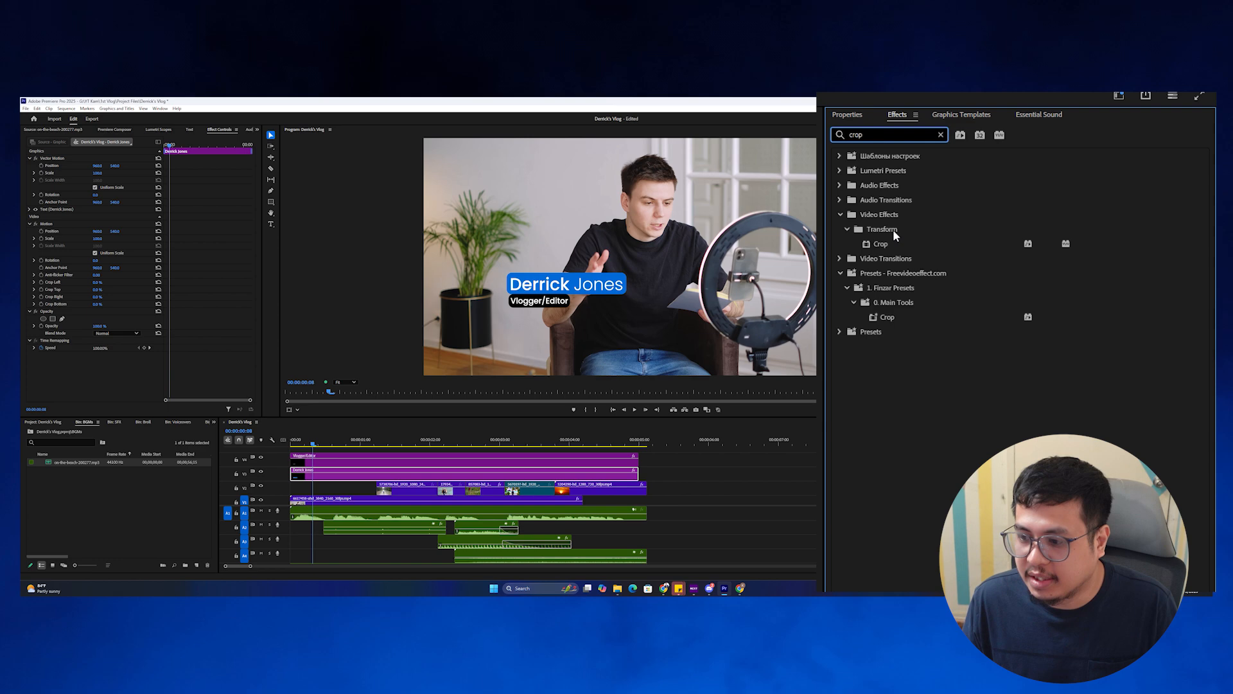
Apply Crop to the name title and keyframe Right from 82% to 44% to wipe the name in.
drag(881, 244, 328, 476)
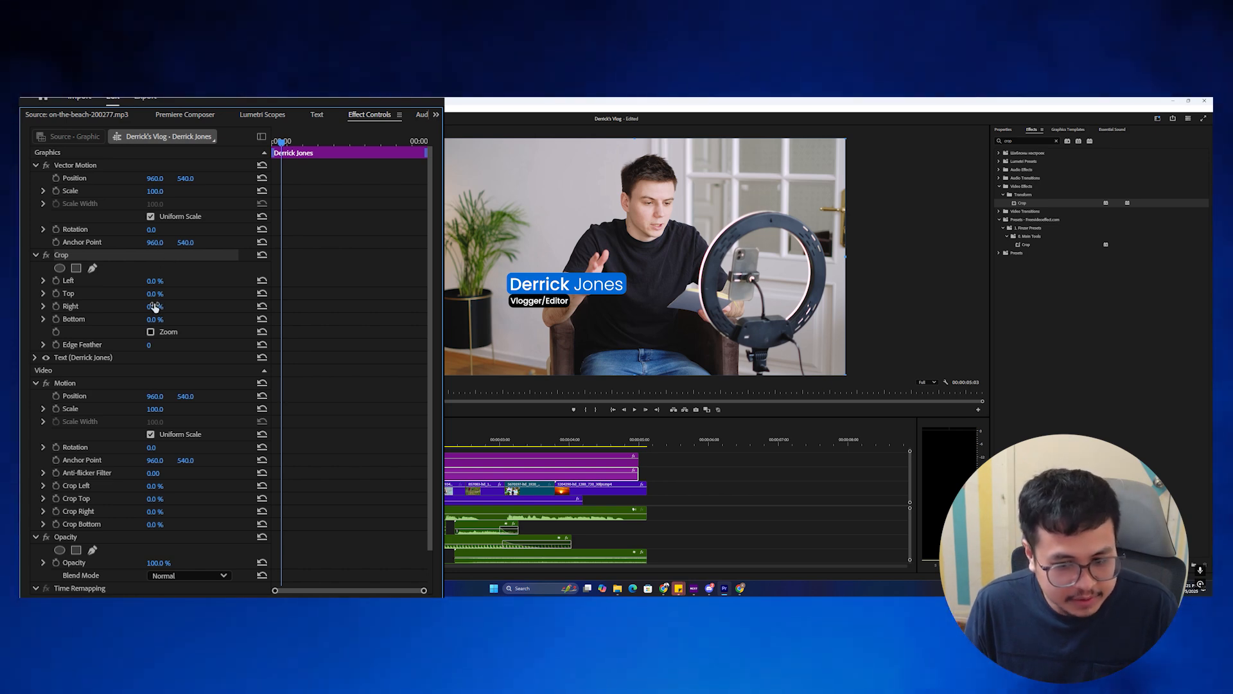
mouse_move(157, 306)
mouse_down()
mouse_move(196, 306)
mouse_move(154, 309)
mouse_up()
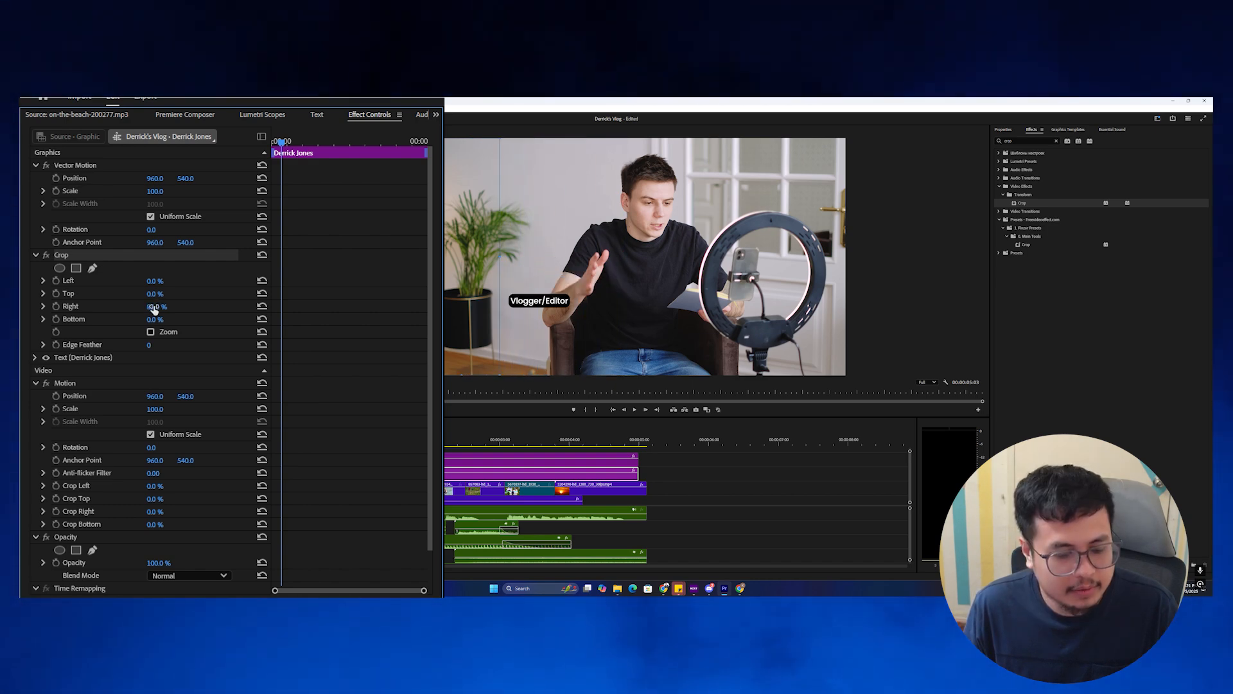
click(56, 306)
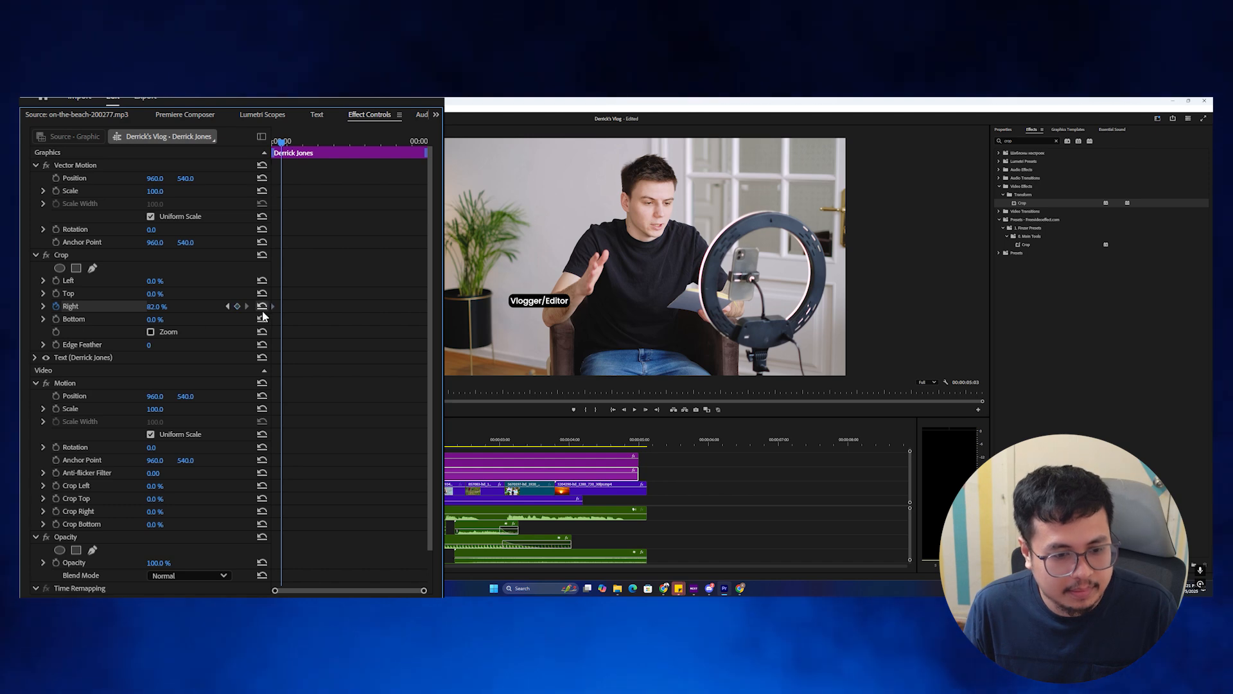
drag(283, 142, 309, 143)
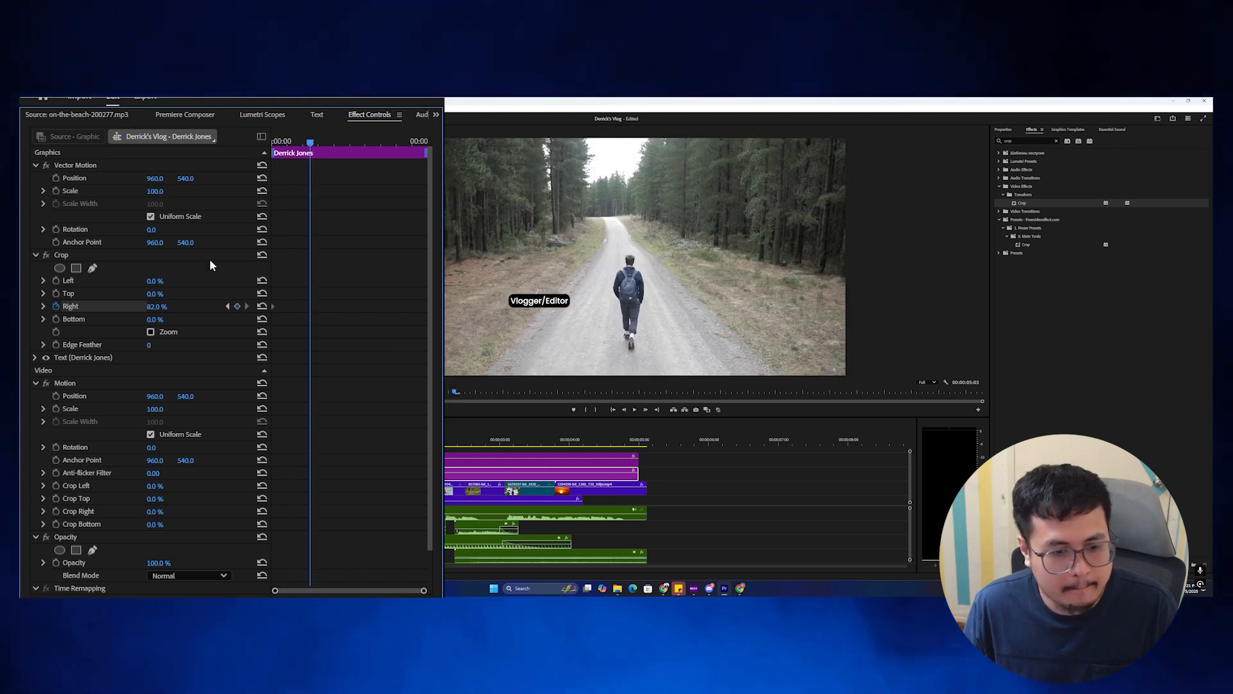
key(space)
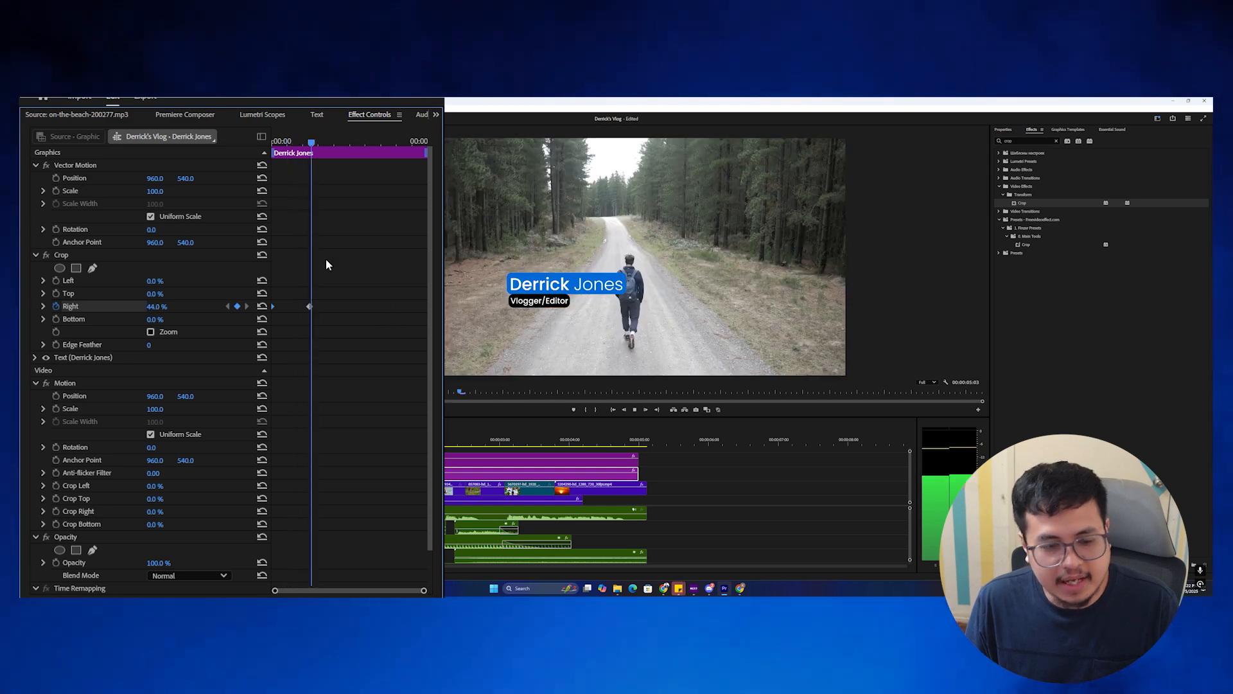
key(space)
key(space)
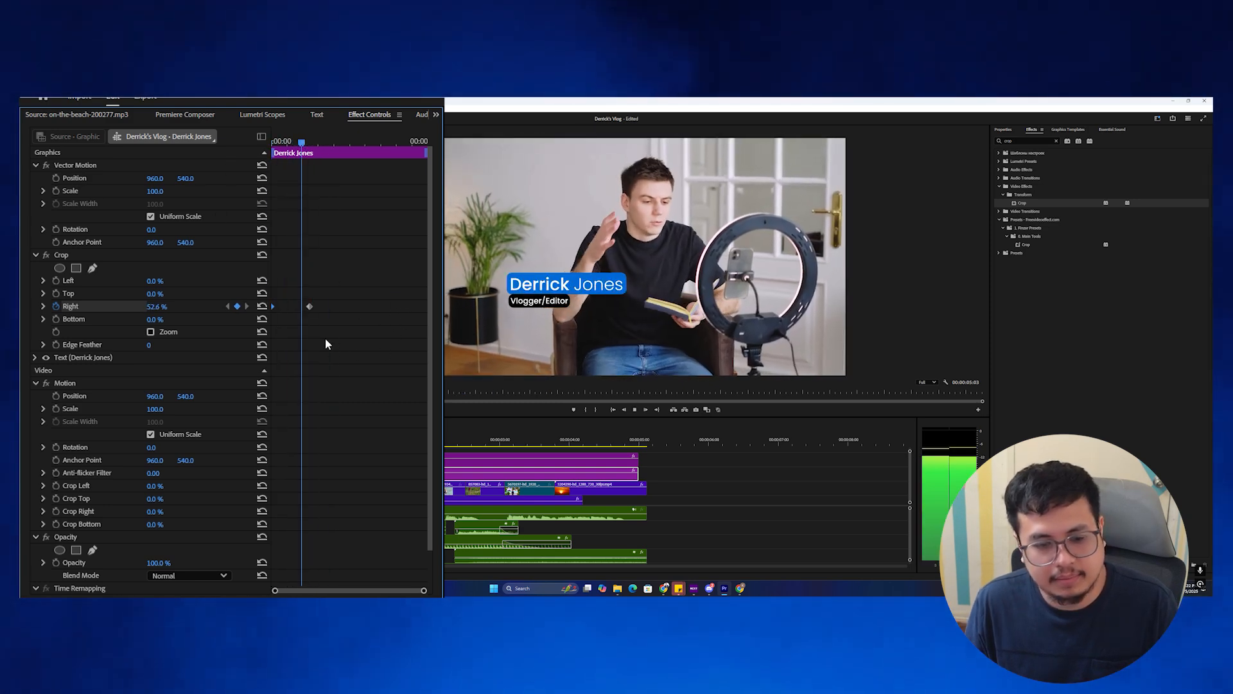
key(space)
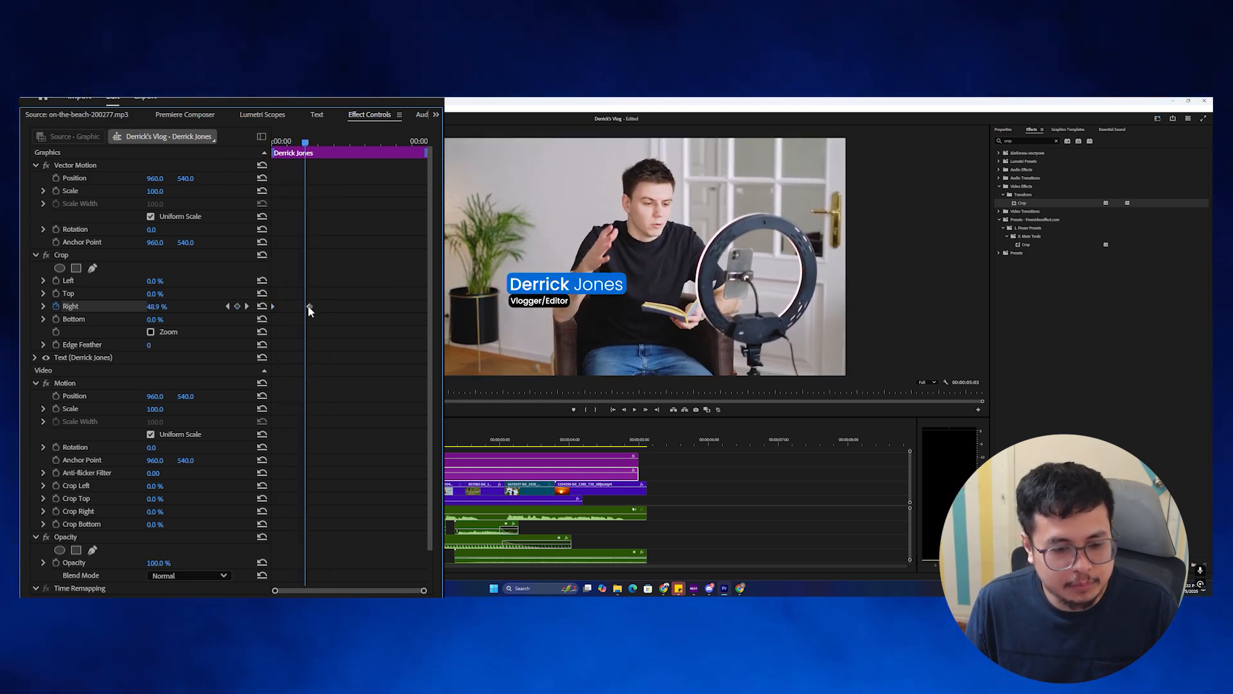
Move the crop end keyframe earlier, set it to Ease In, and preview the name reveal.
click(308, 307)
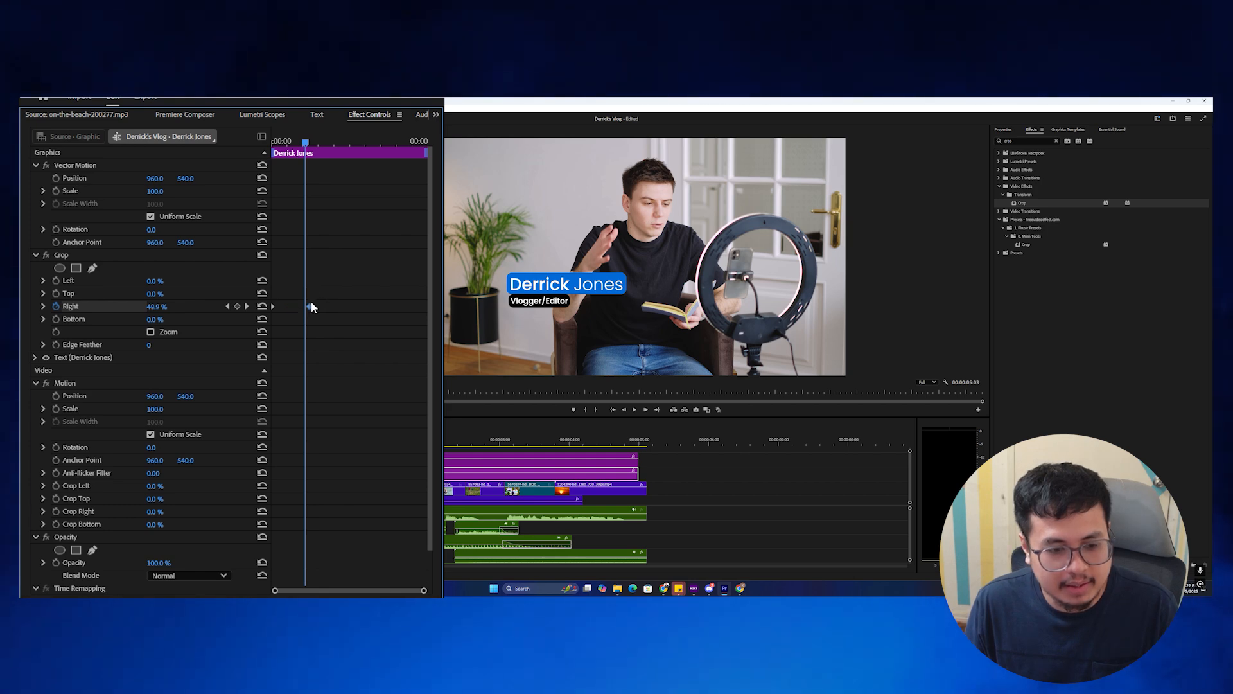
drag(308, 309, 295, 306)
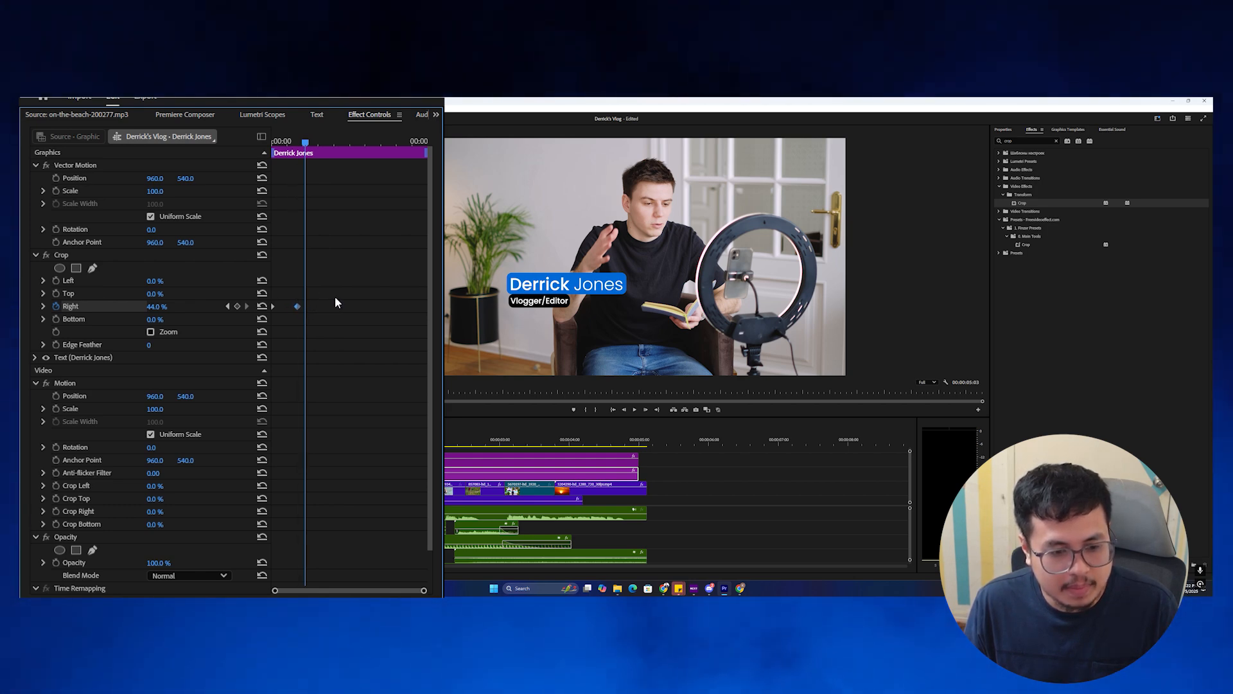
click(297, 306)
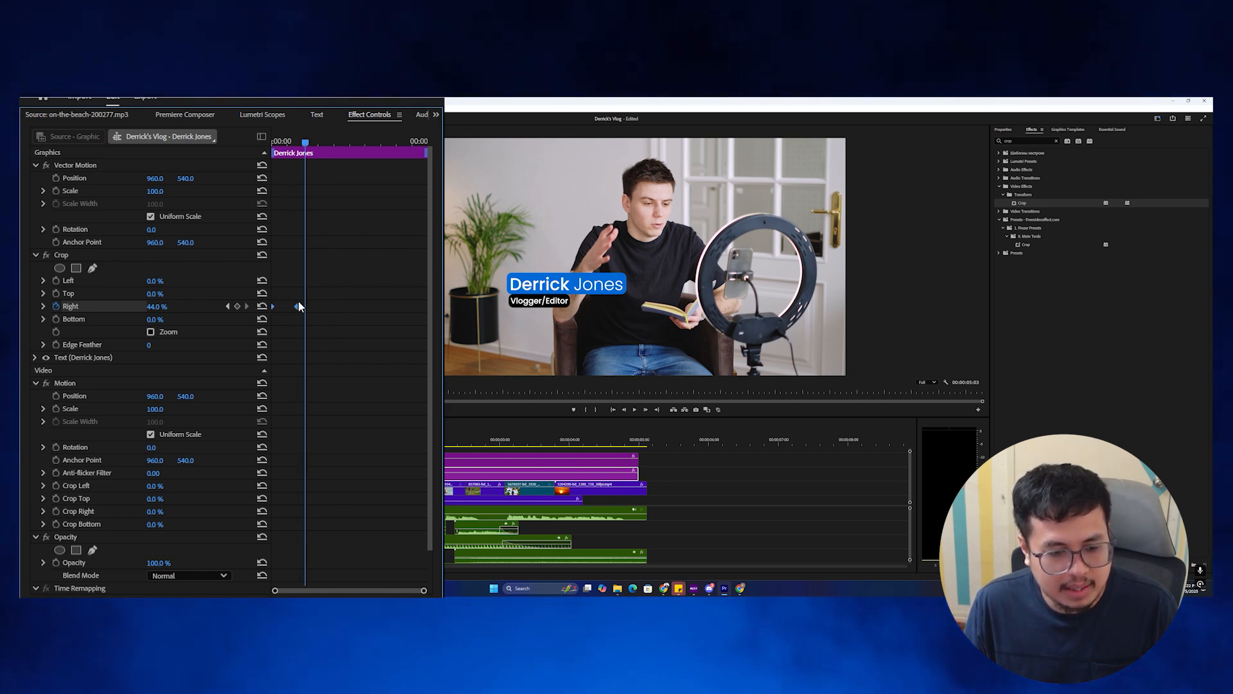
right_click(298, 307)
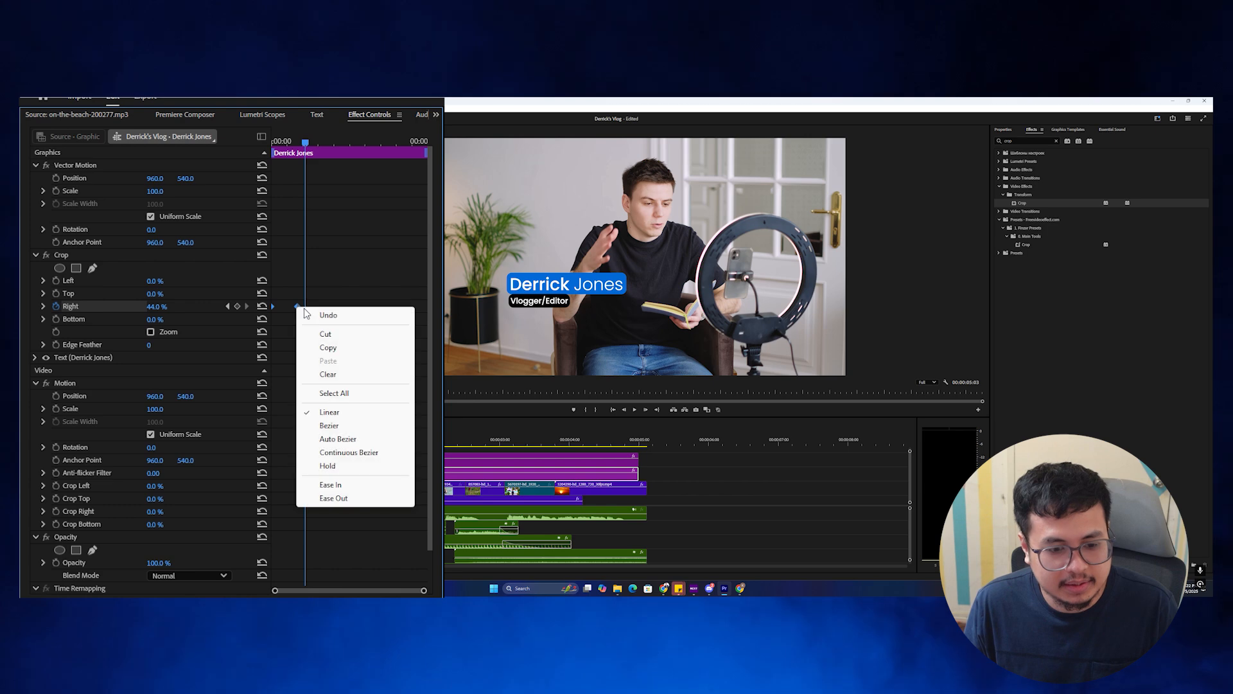
click(347, 487)
drag(305, 143, 243, 210)
key(space)
key(space)
key(space)
key(space)
key(space)
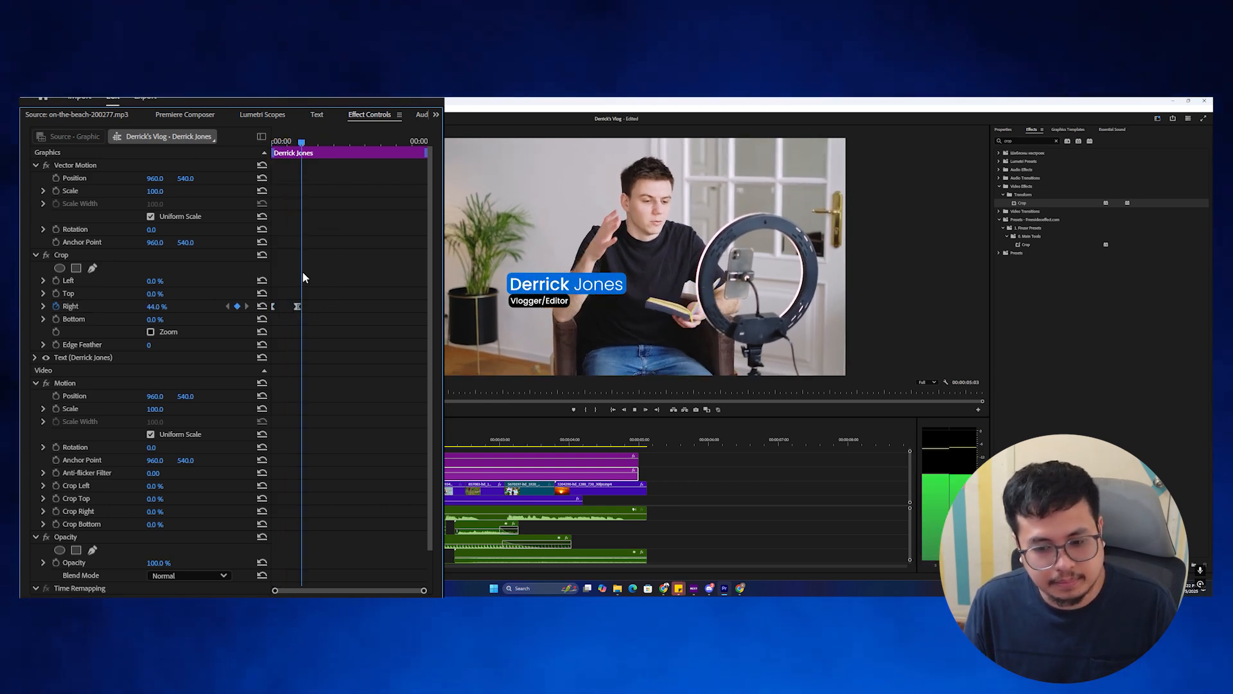
key(space)
drag(297, 464, 302, 464)
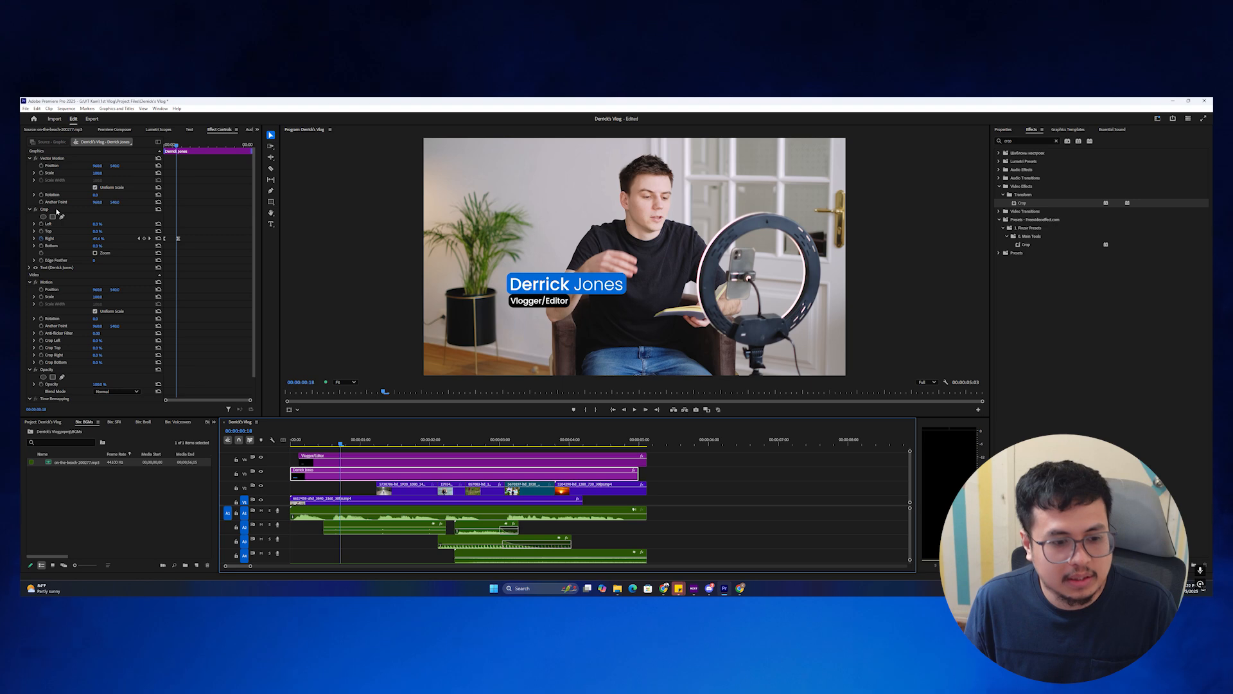
Copy the name title's Crop animation onto the Vlogger/Editor subtitle and preview both reveals.
click(57, 209)
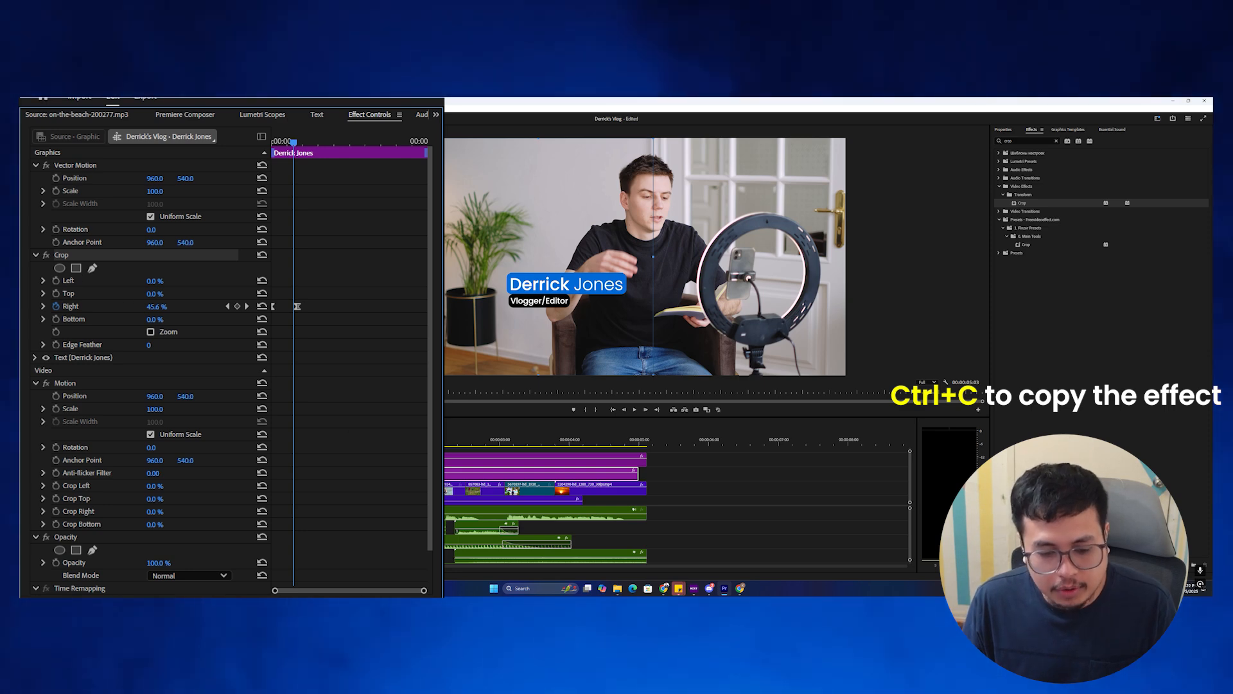
click(321, 463)
key(ctrl+v)
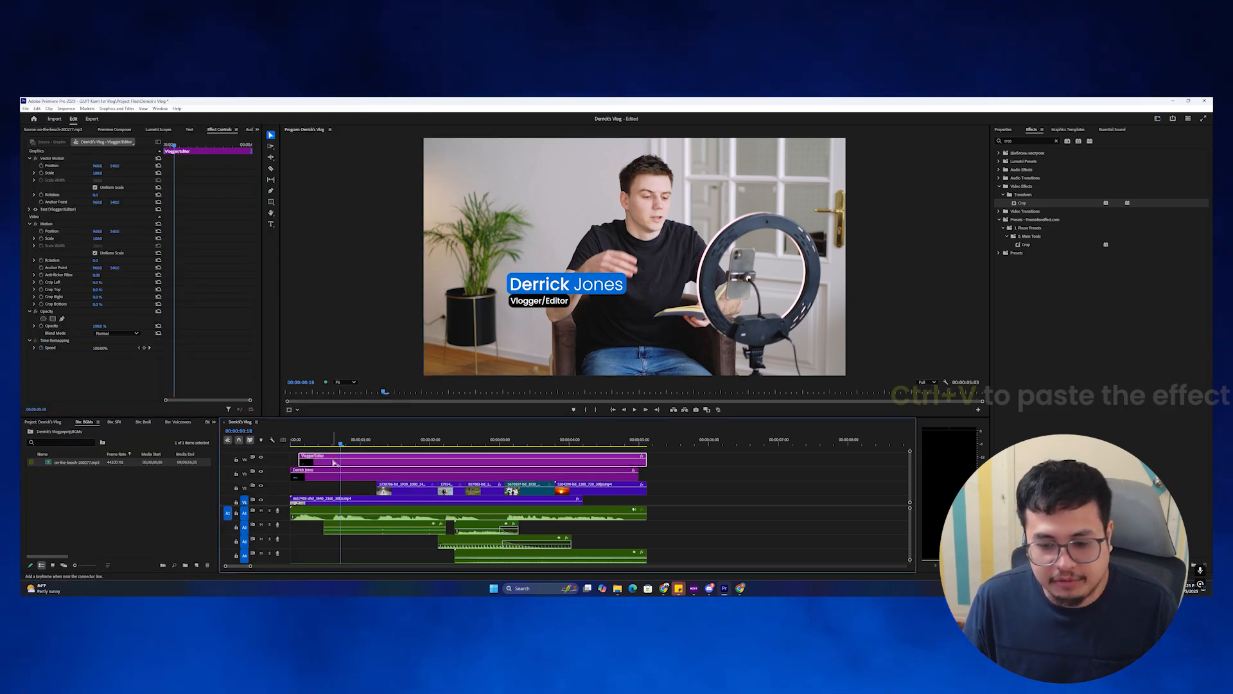
click(302, 443)
key(space)
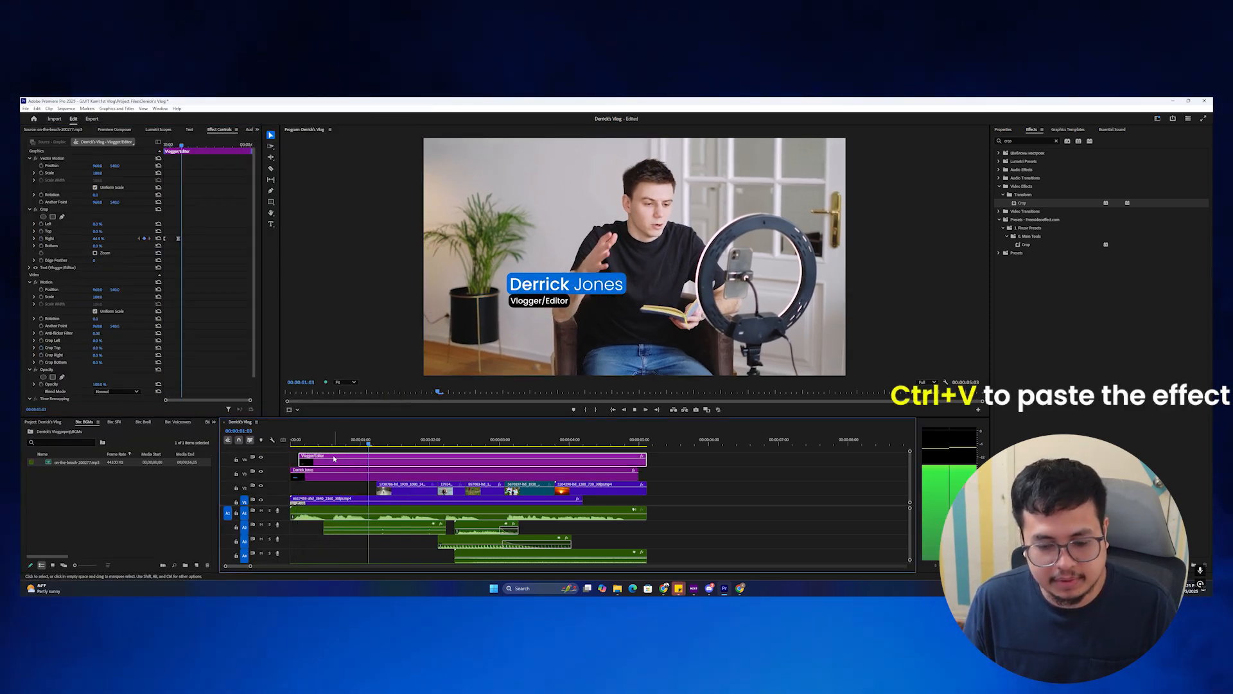
key(space)
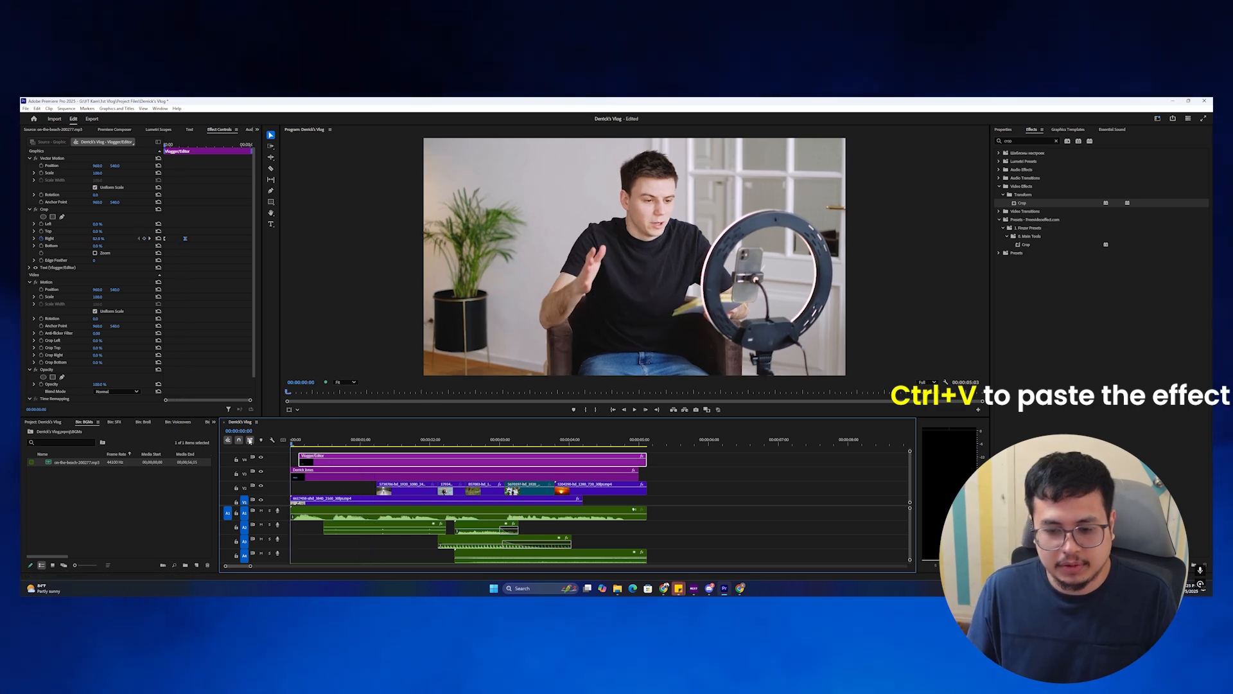
key(space)
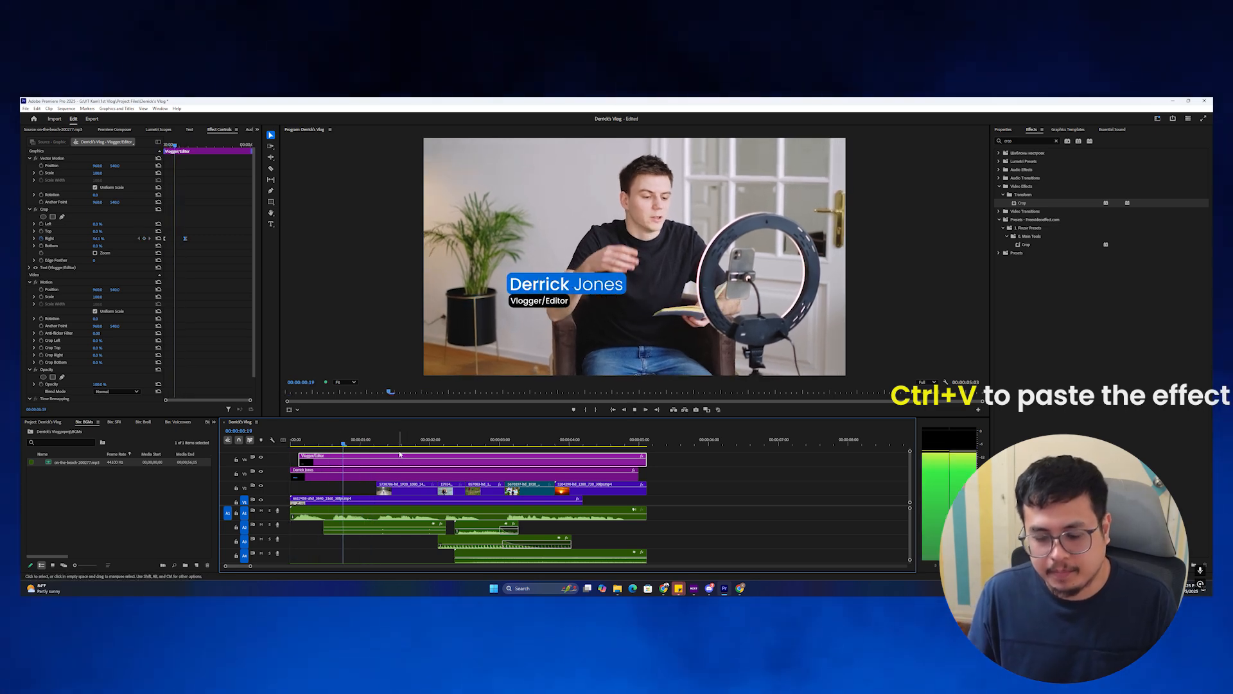
key(space)
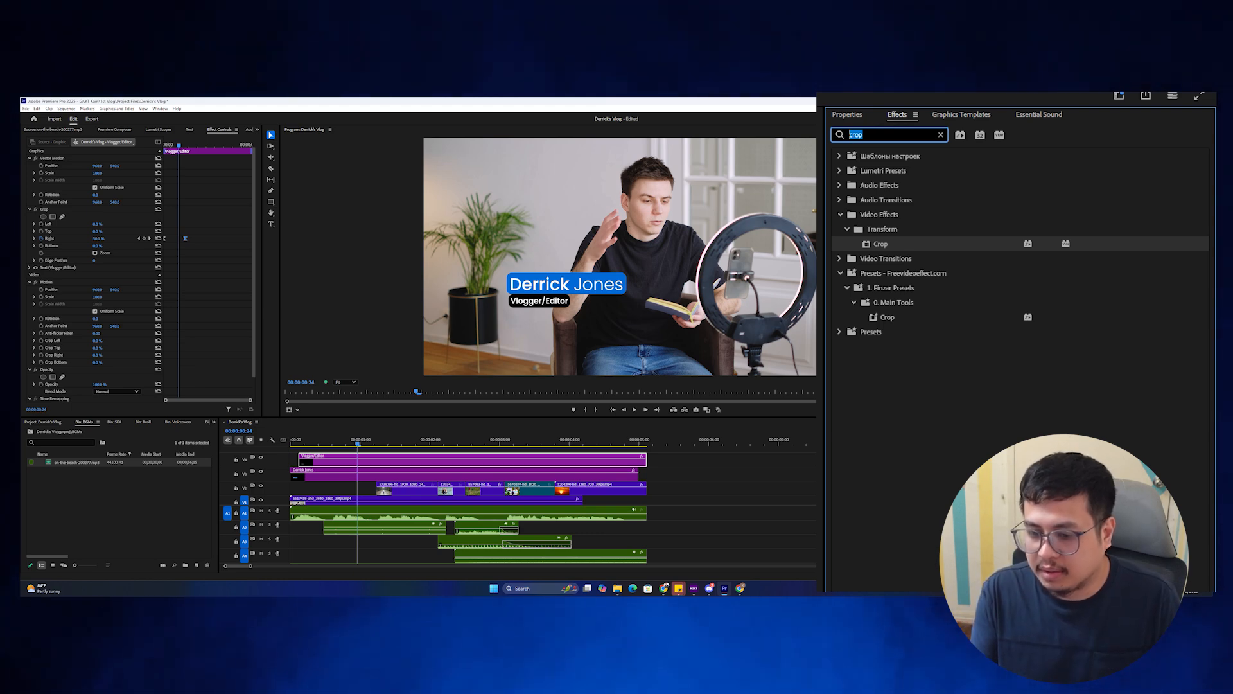
Add Cross Dissolves to the ends of both title clips and match the titles' lengths.
text(cross di)
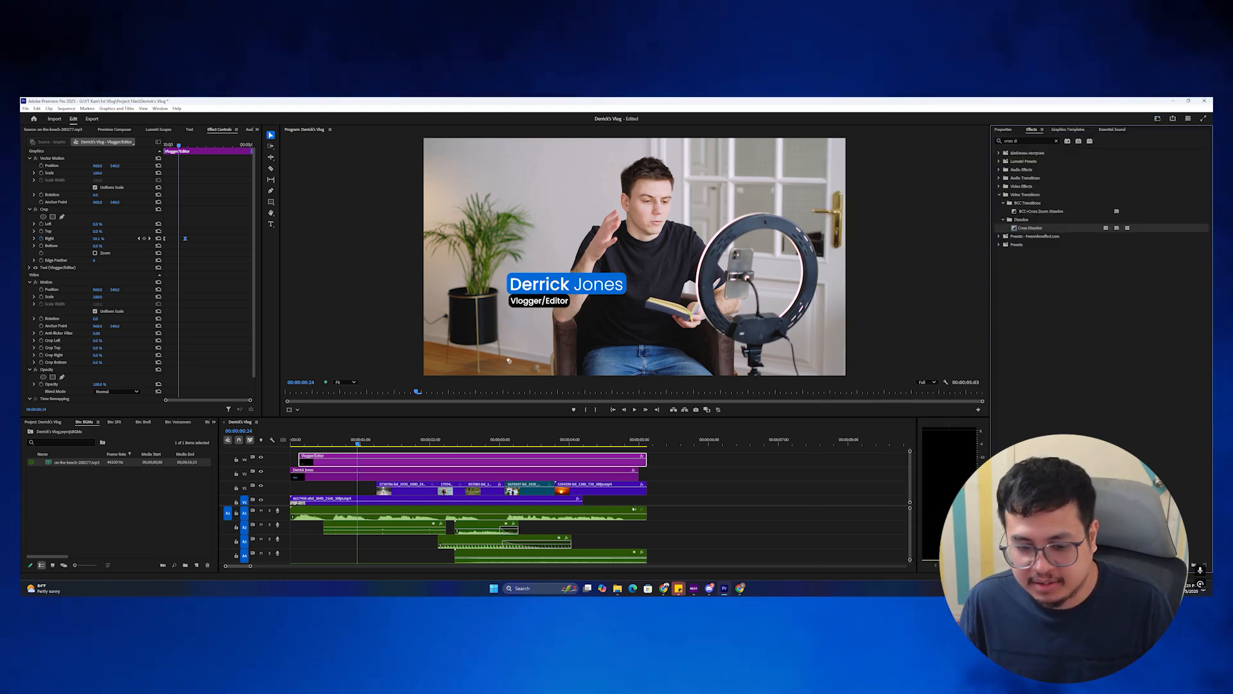
drag(544, 336, 502, 466)
drag(641, 465, 641, 464)
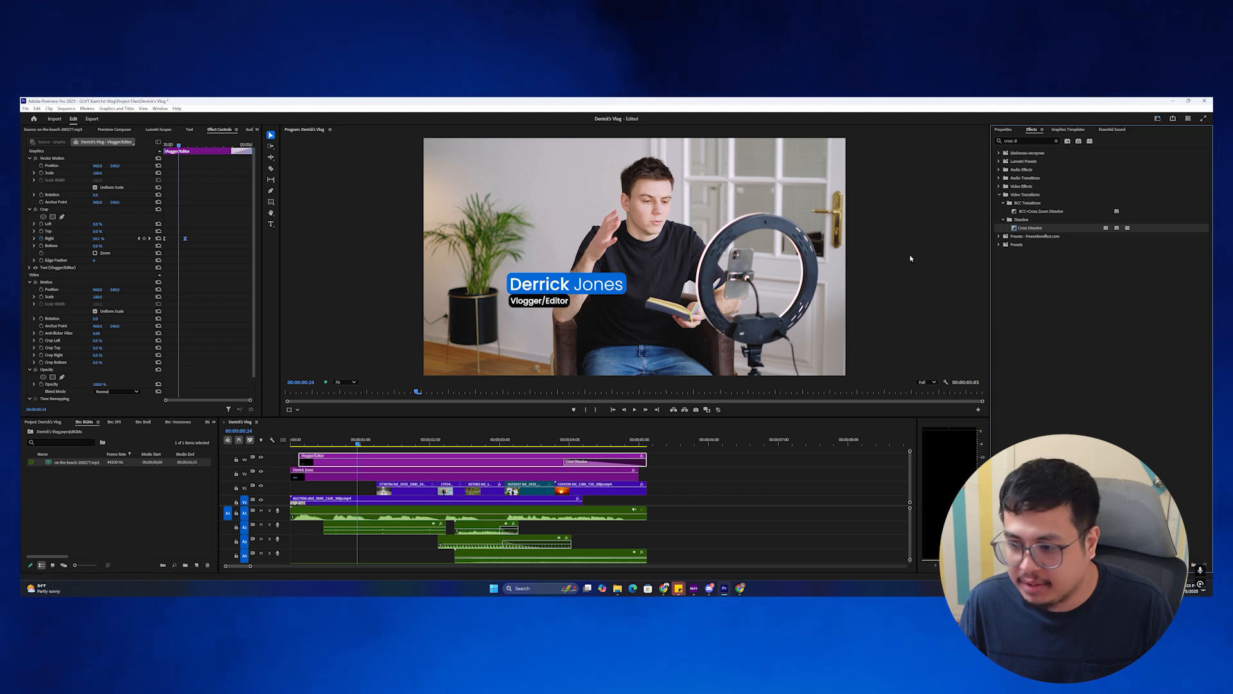
drag(1017, 227, 392, 476)
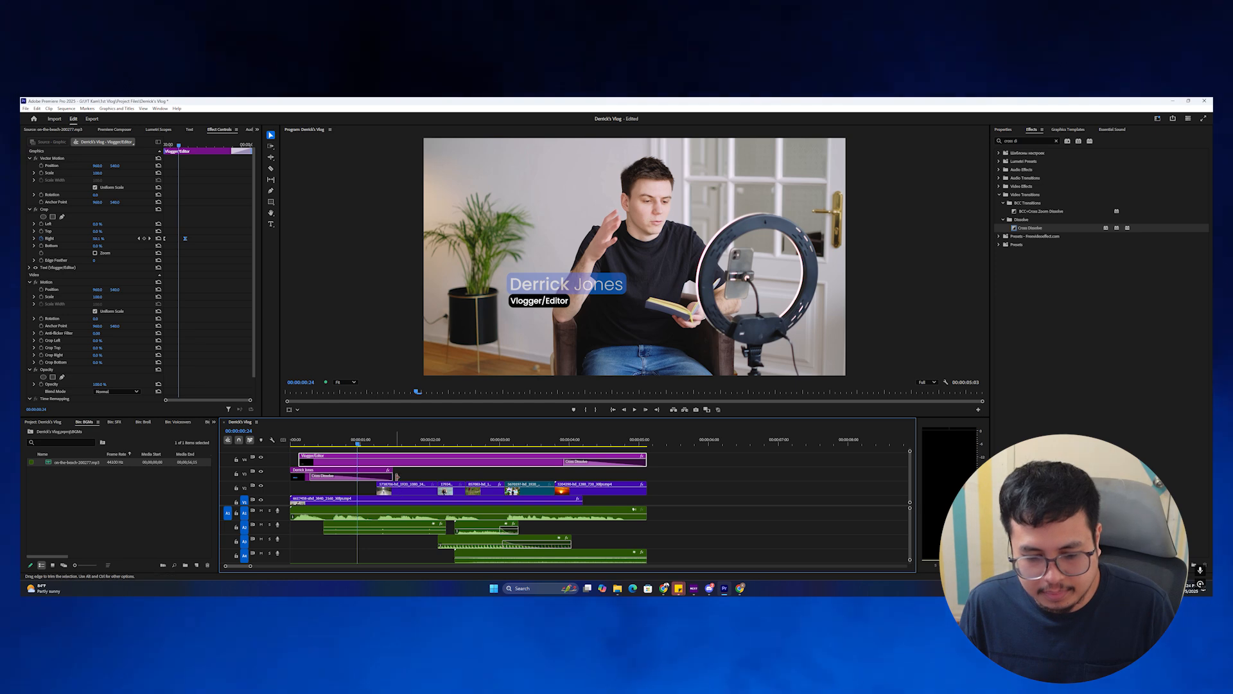
drag(393, 476, 429, 476)
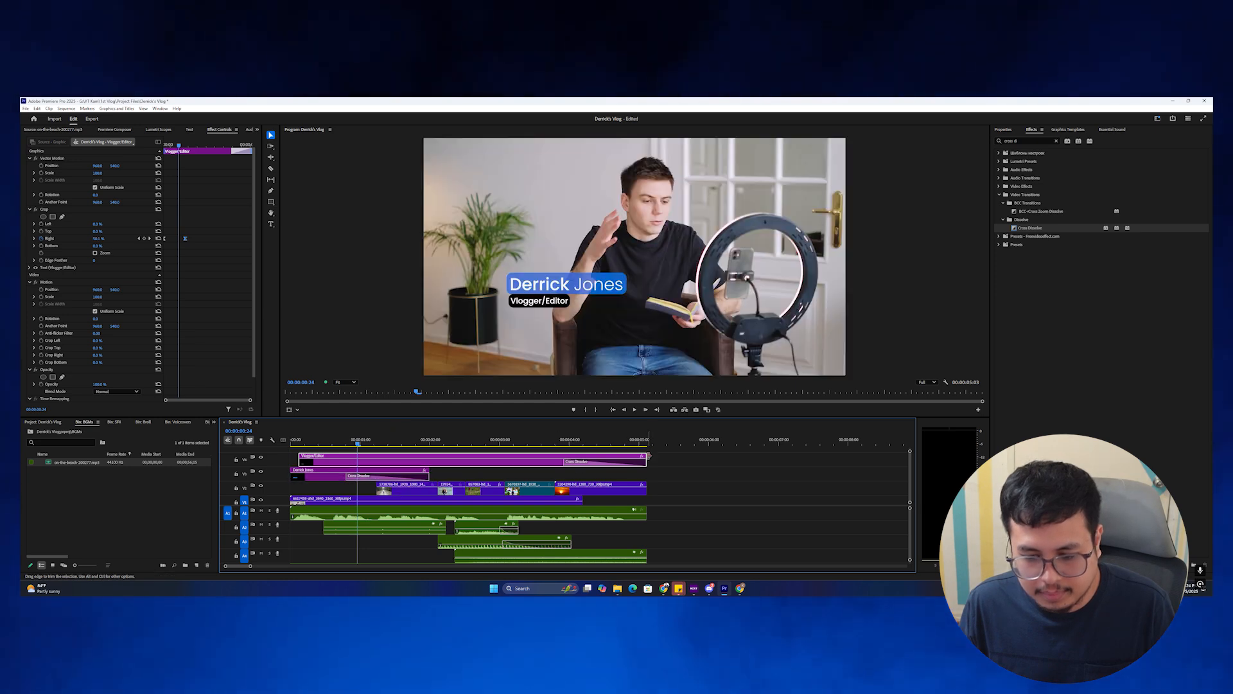
drag(648, 455, 417, 470)
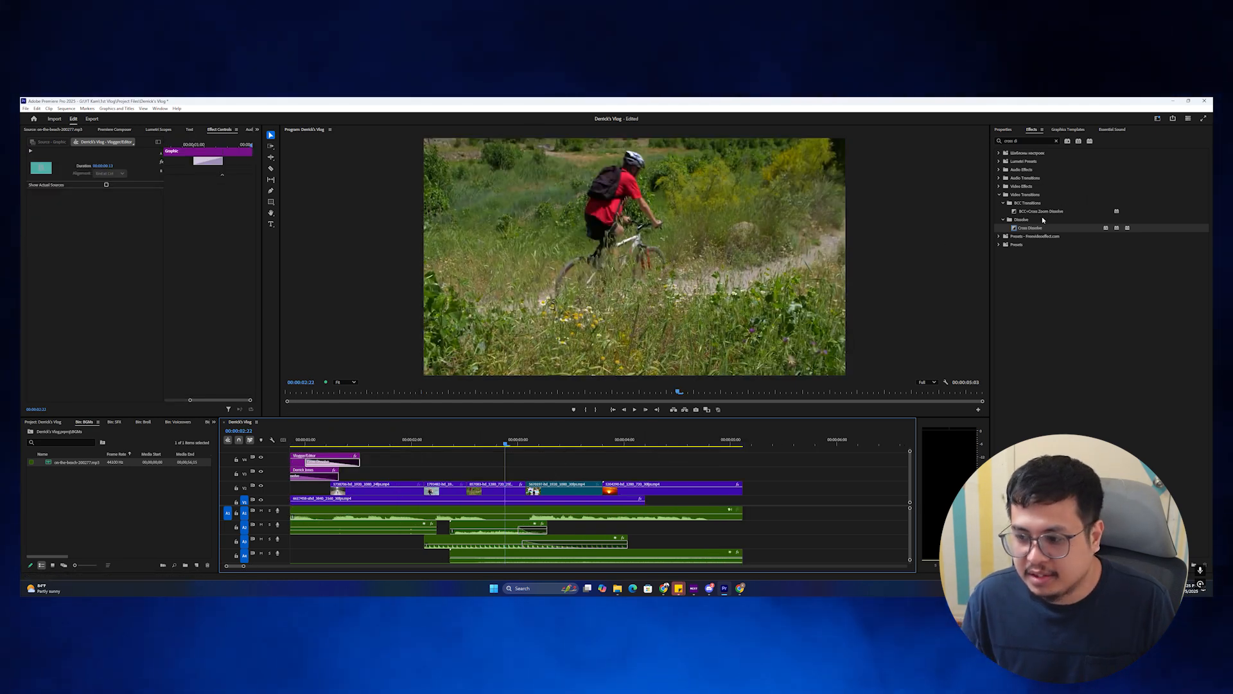
Add an 11-frame Cross Dissolve between two B-roll clips on V2 and preview it.
click(1032, 229)
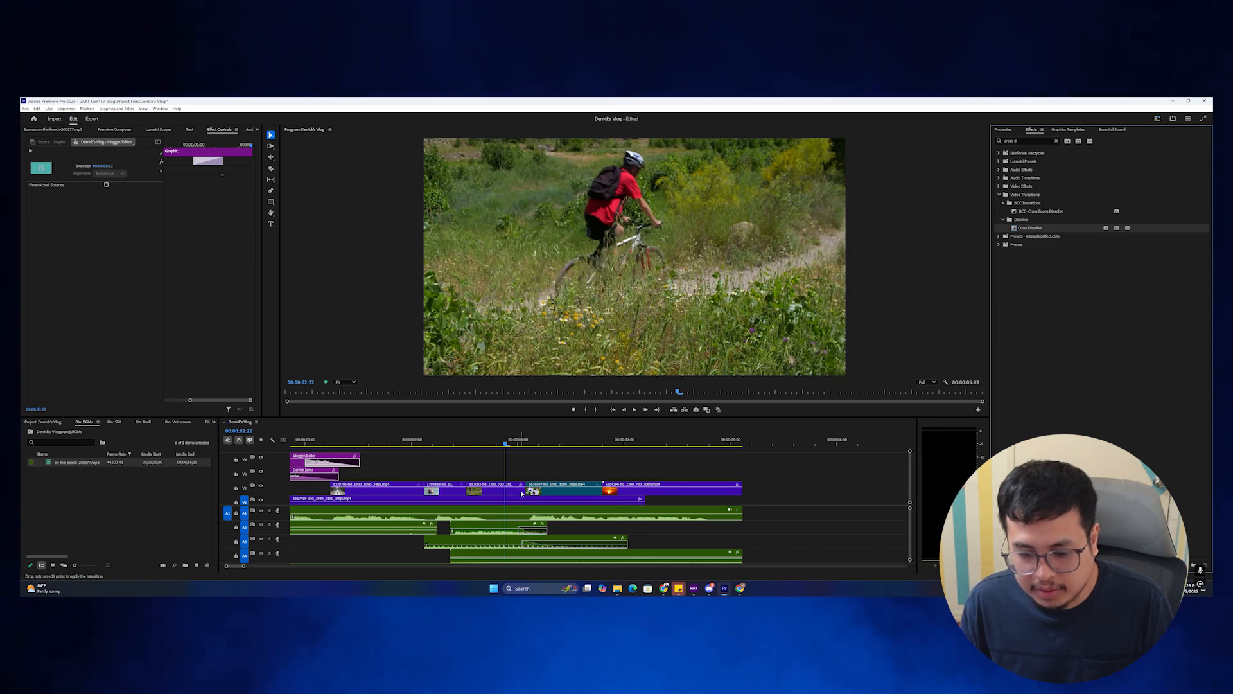
drag(531, 492, 550, 490)
drag(505, 444, 488, 444)
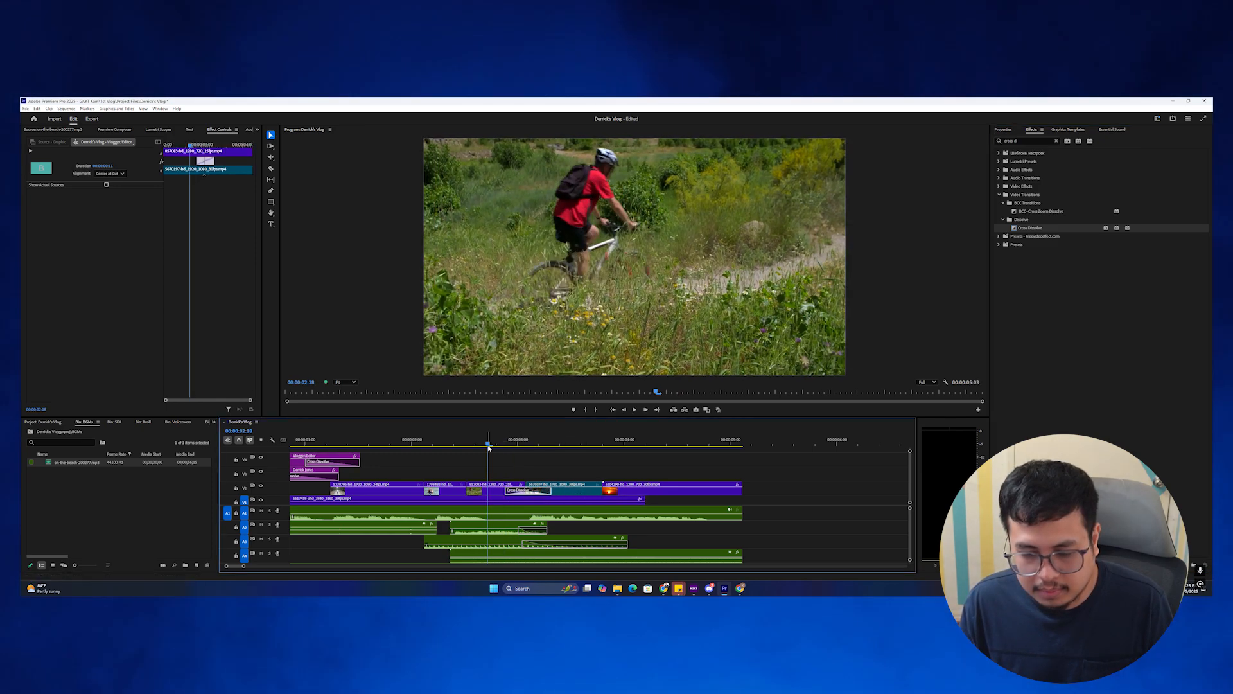
key(space)
key(space)
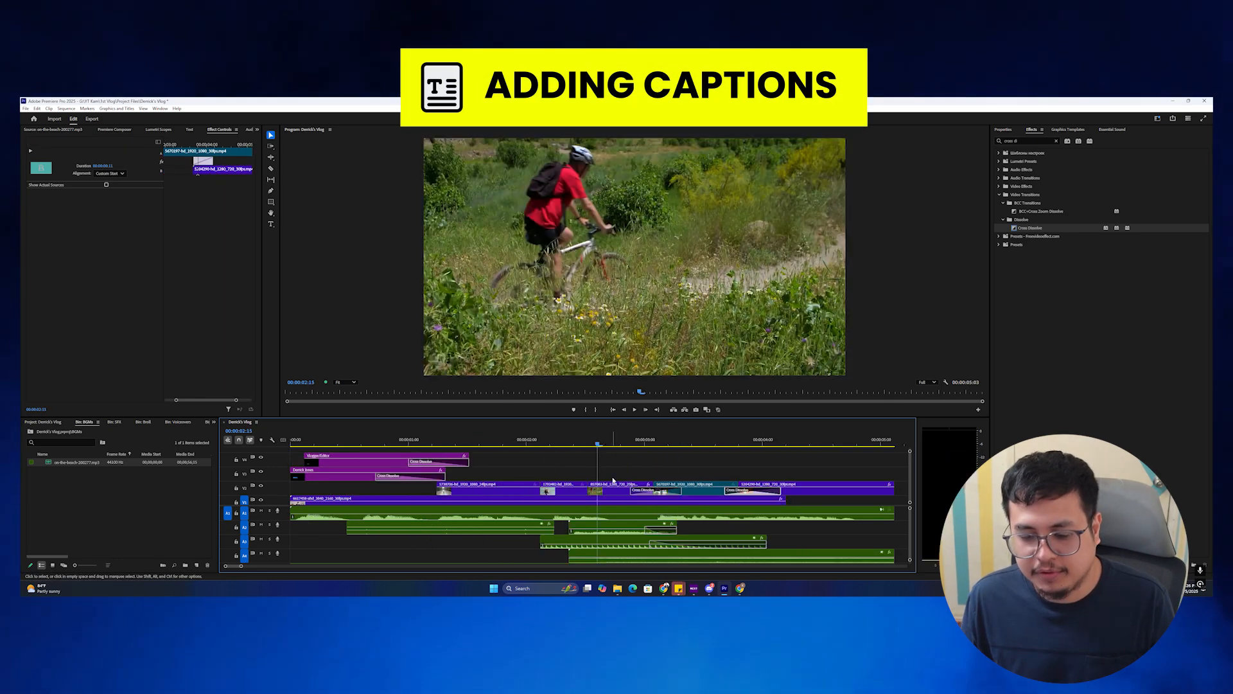
key(minus)
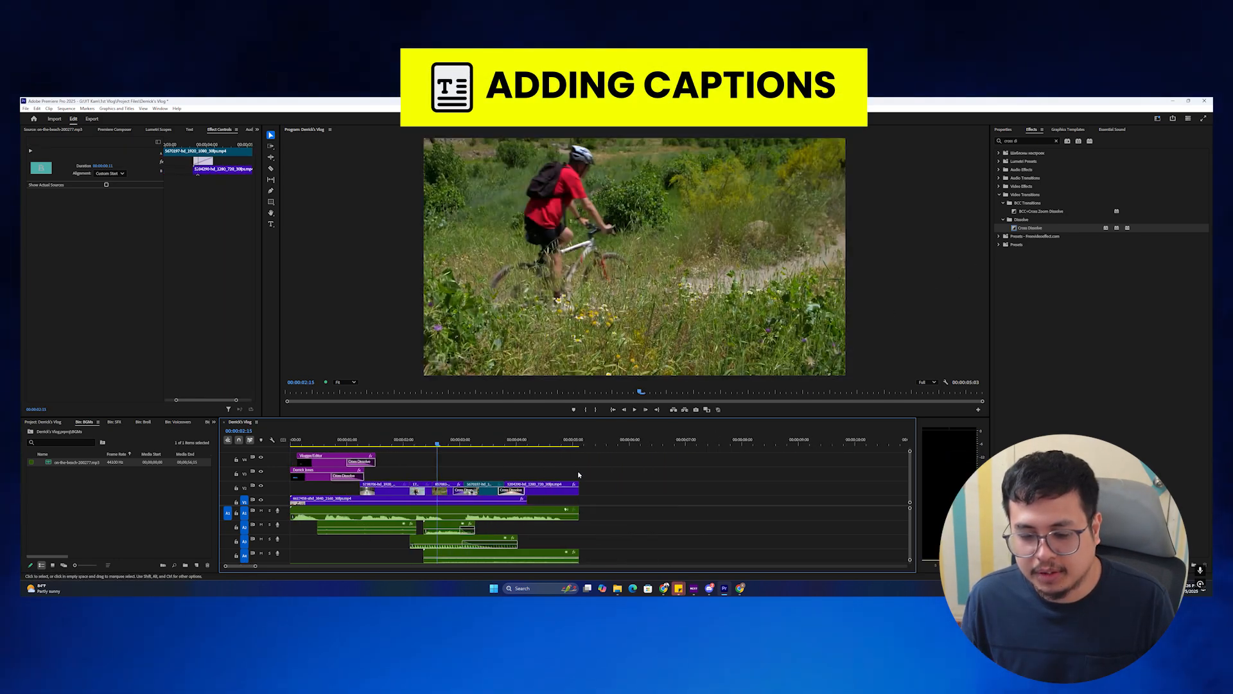
Type an 'I love hiking' caption over the opening talking-head shot with the Type tool.
key(Home)
key(t)
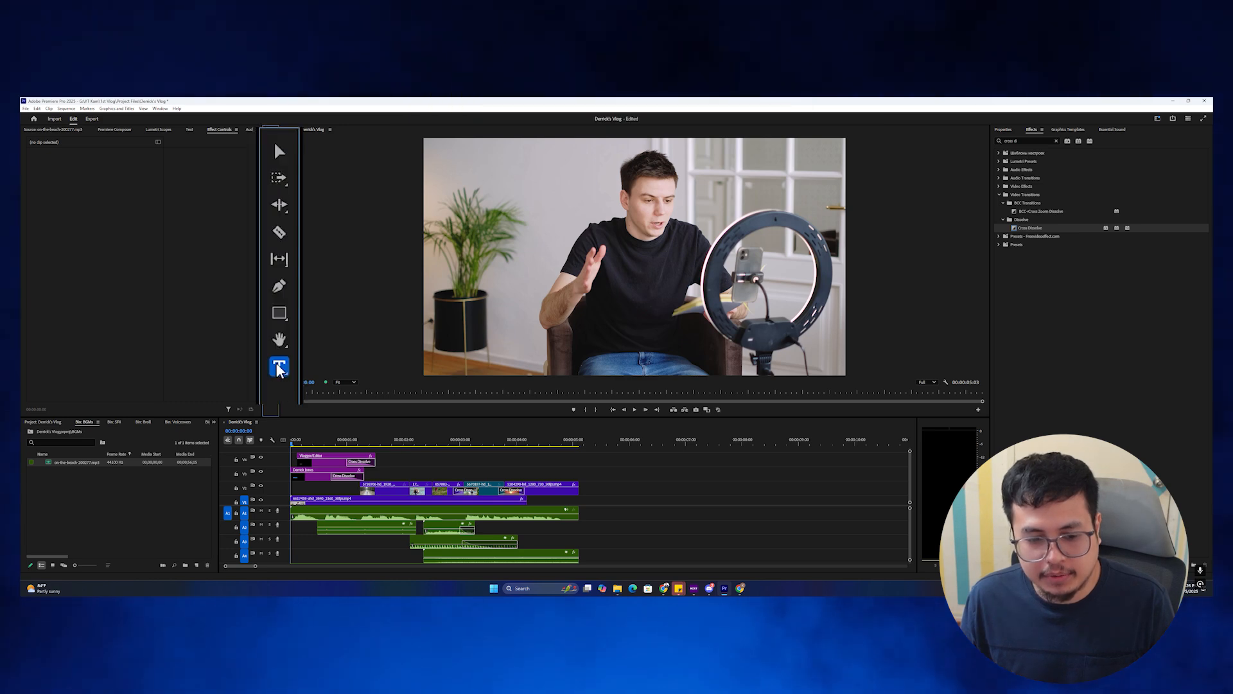
click(506, 326)
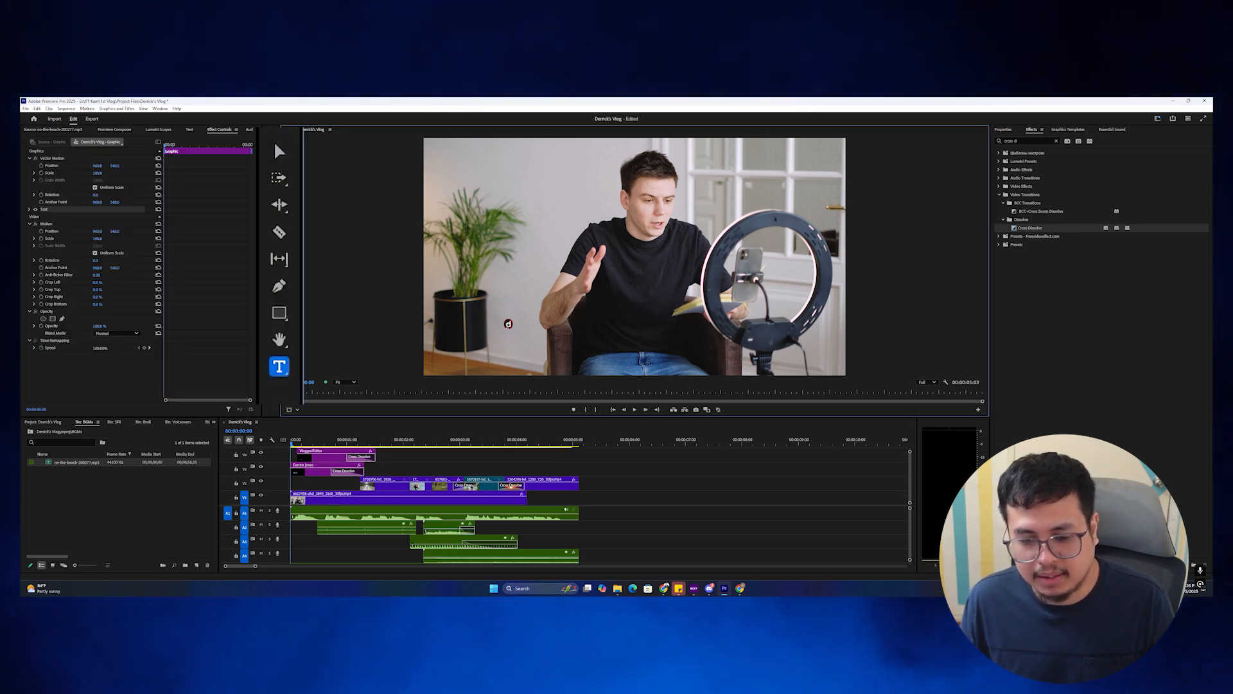
key(ctrl+a)
text(I love)
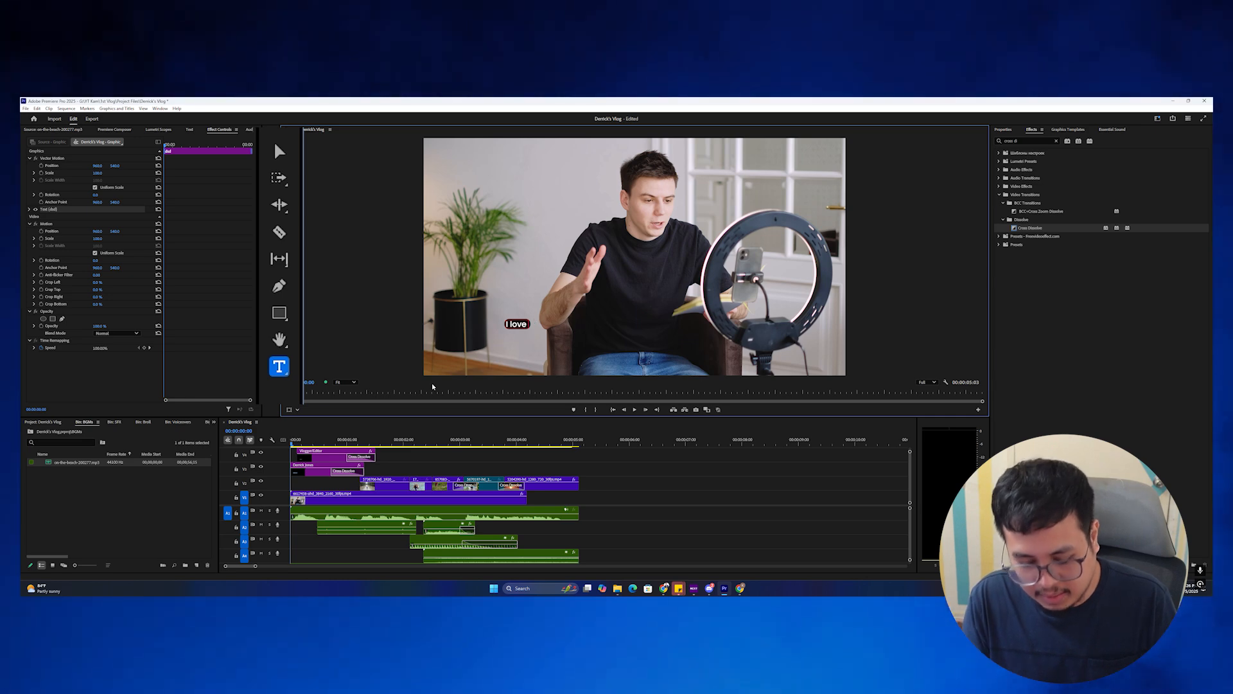
text( hiking)
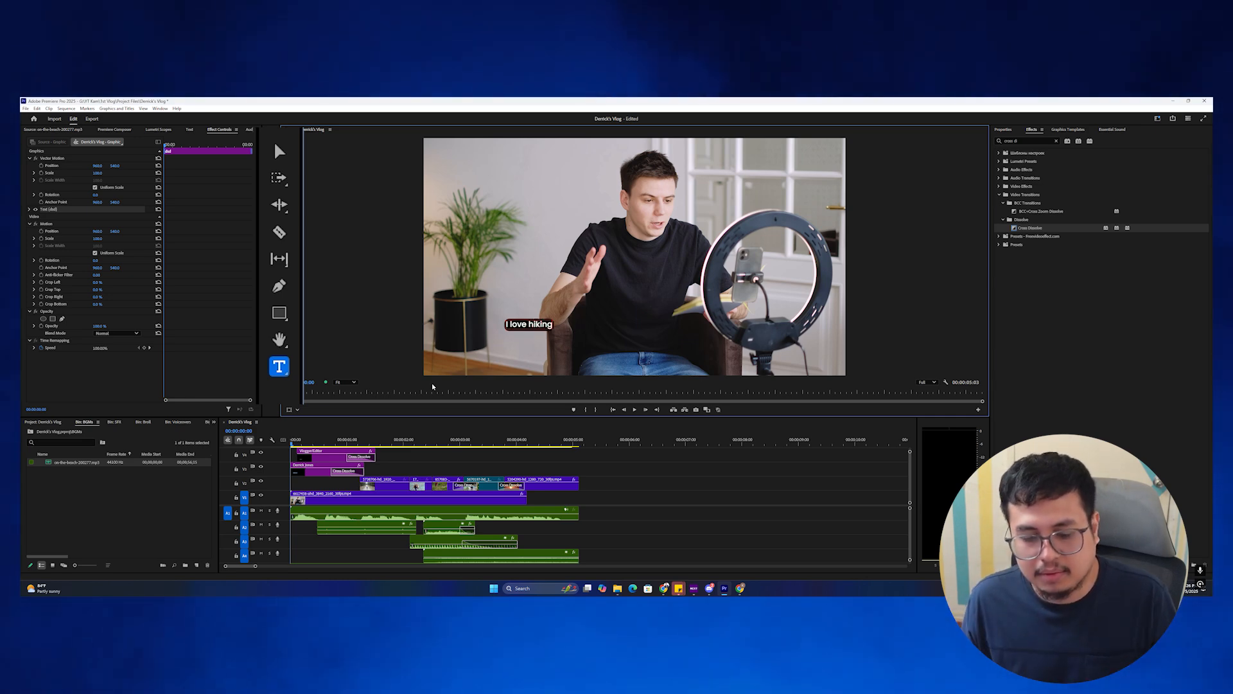
click(279, 152)
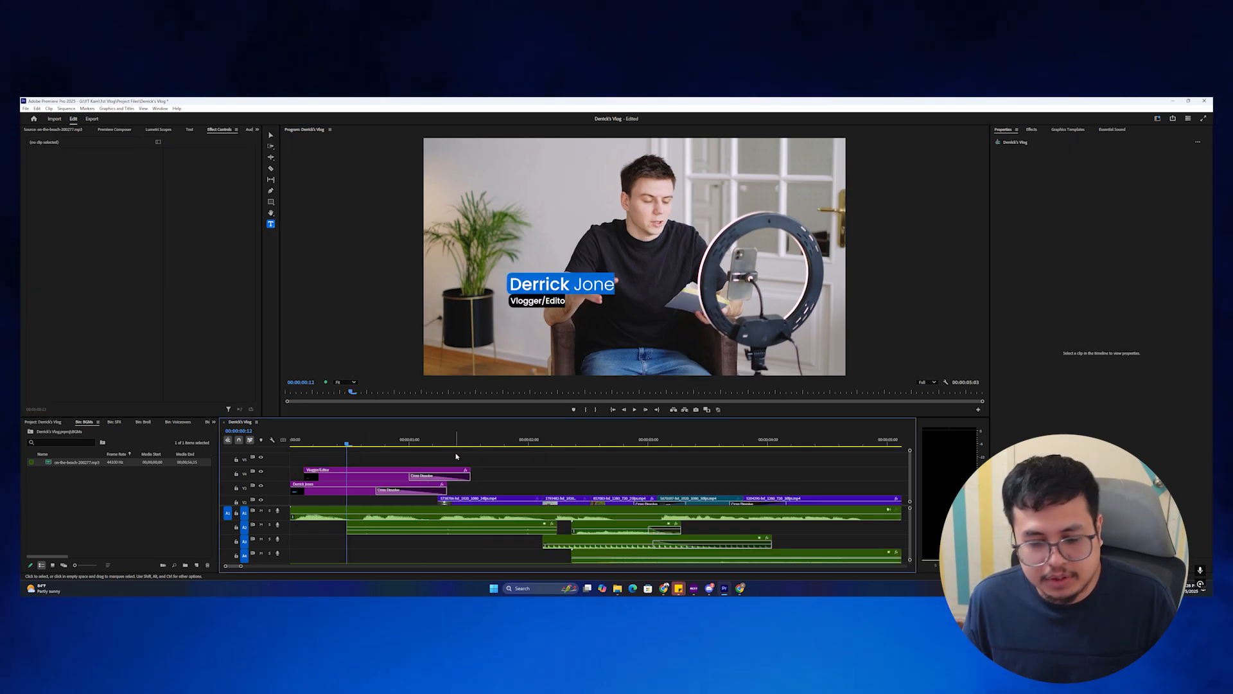
Transcribe the voiceover clip from the Text panel's Transcript tab.
click(190, 130)
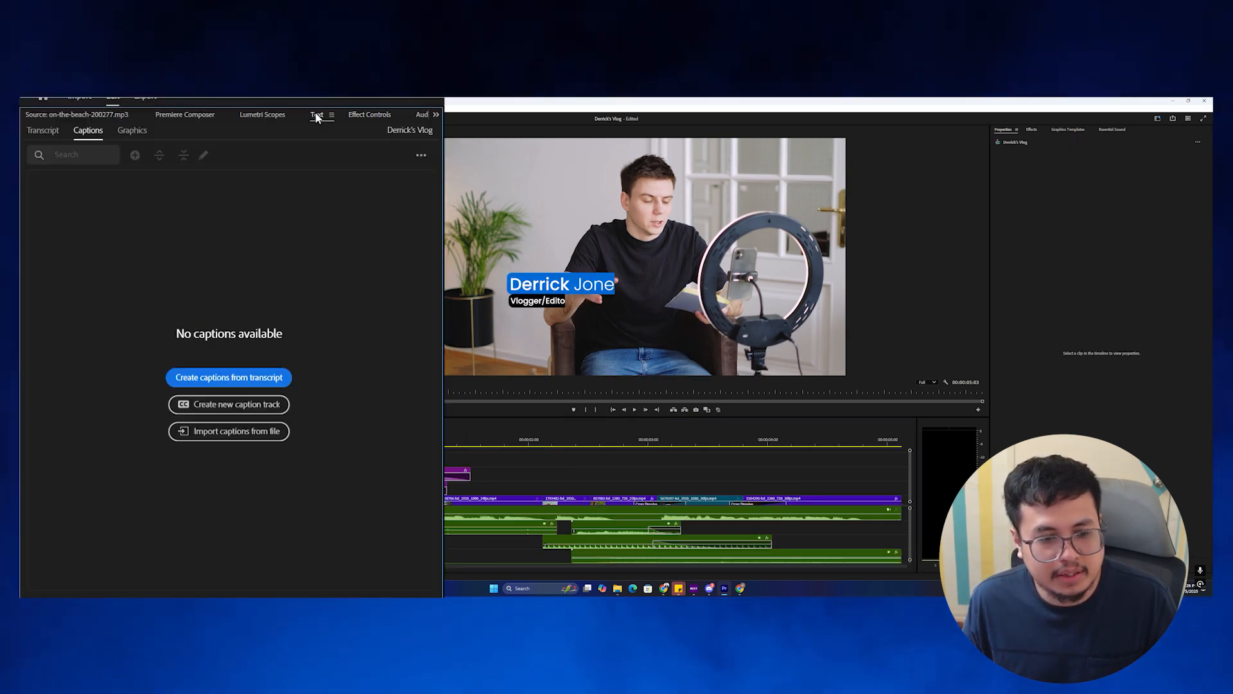
click(42, 130)
click(45, 186)
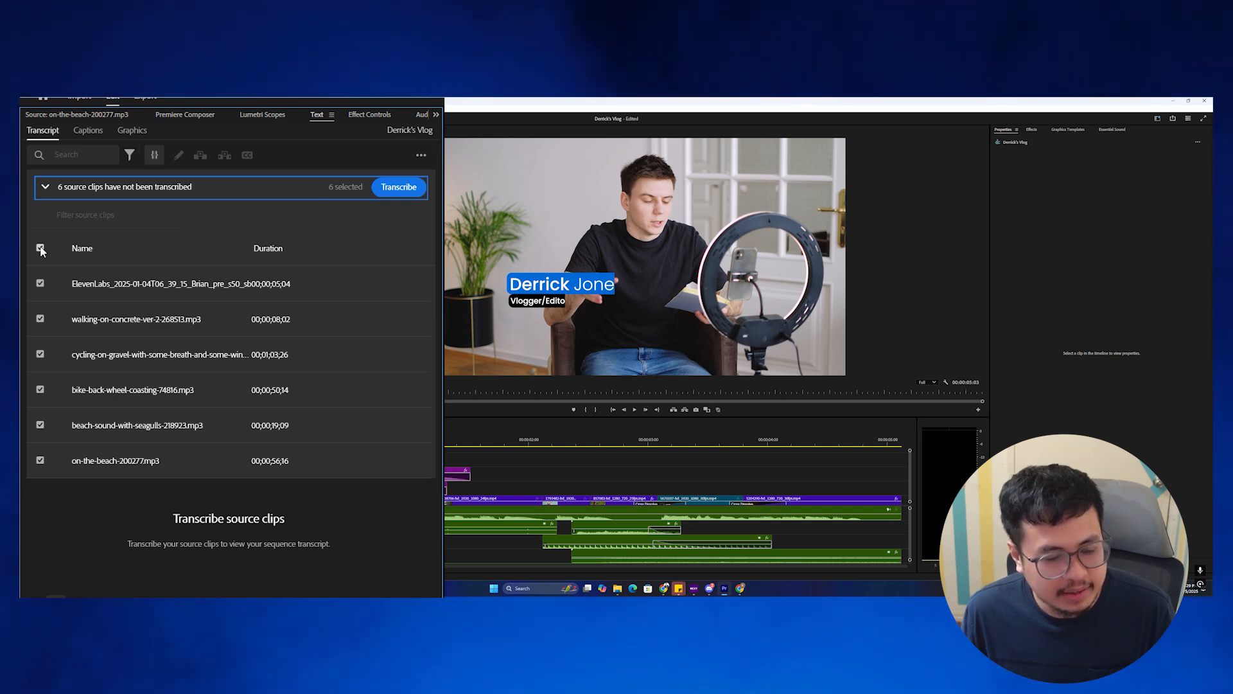
click(40, 283)
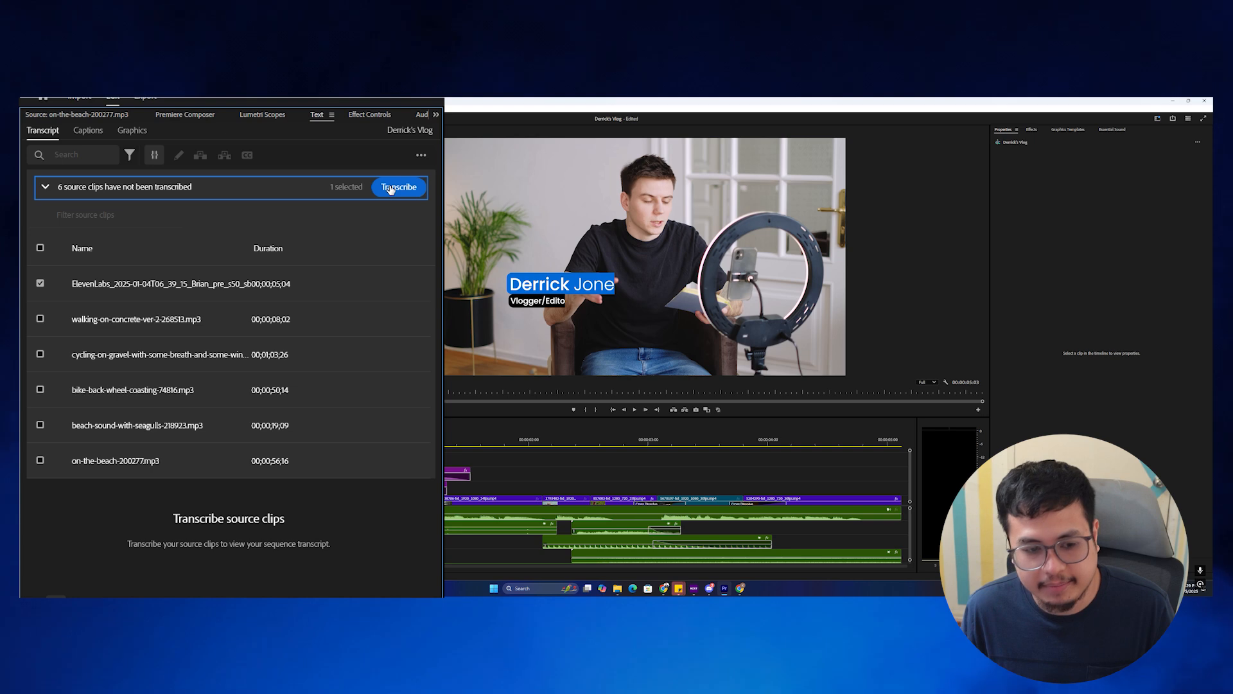
click(390, 188)
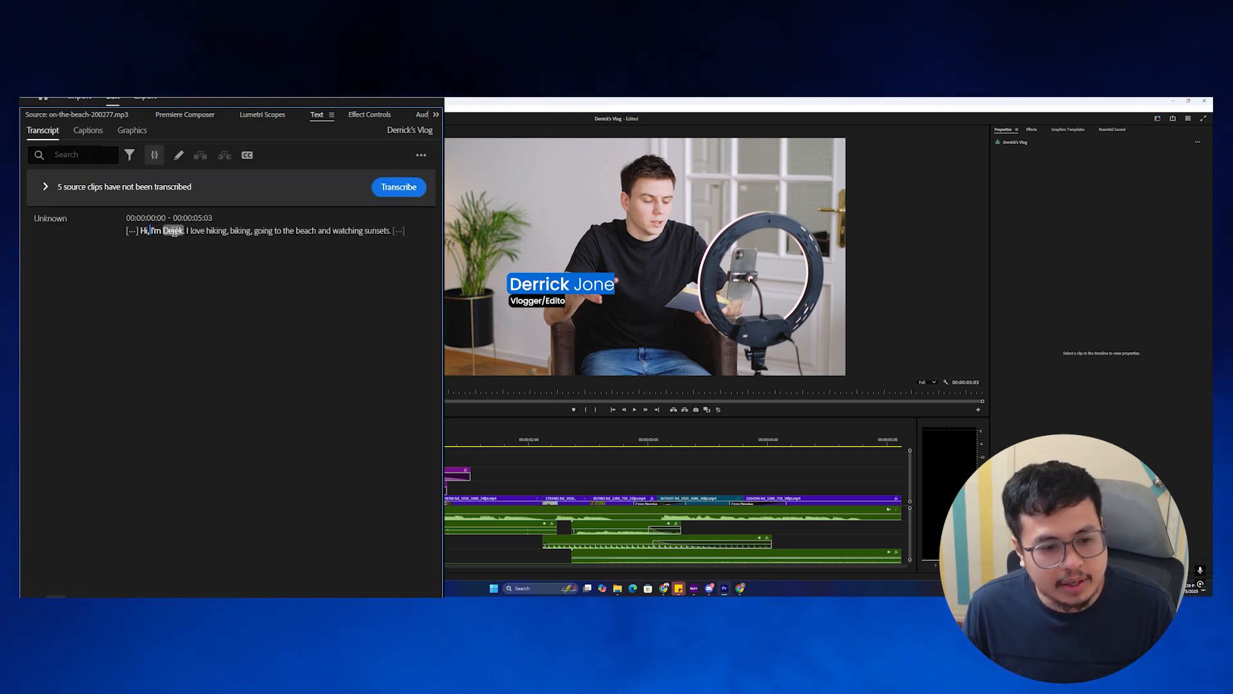
Correct the misspelled vlogger's name in the transcript and open the caption-creation options.
text(Der)
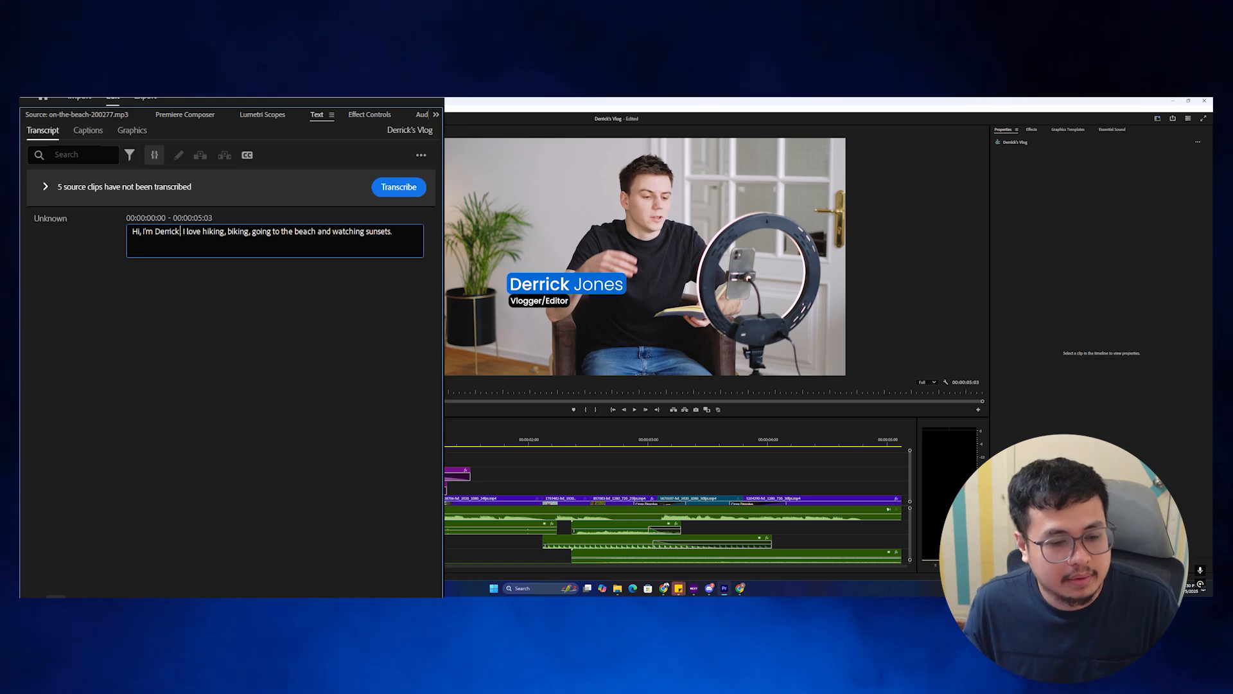
text(rick)
click(217, 206)
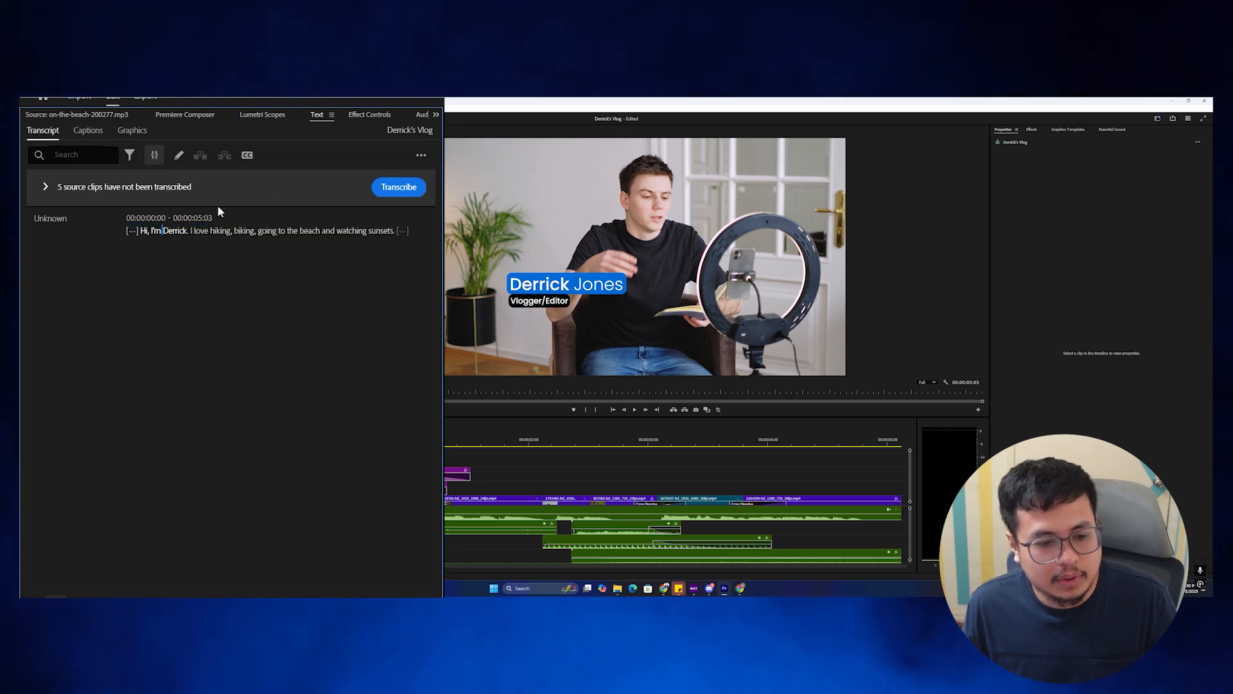
click(247, 156)
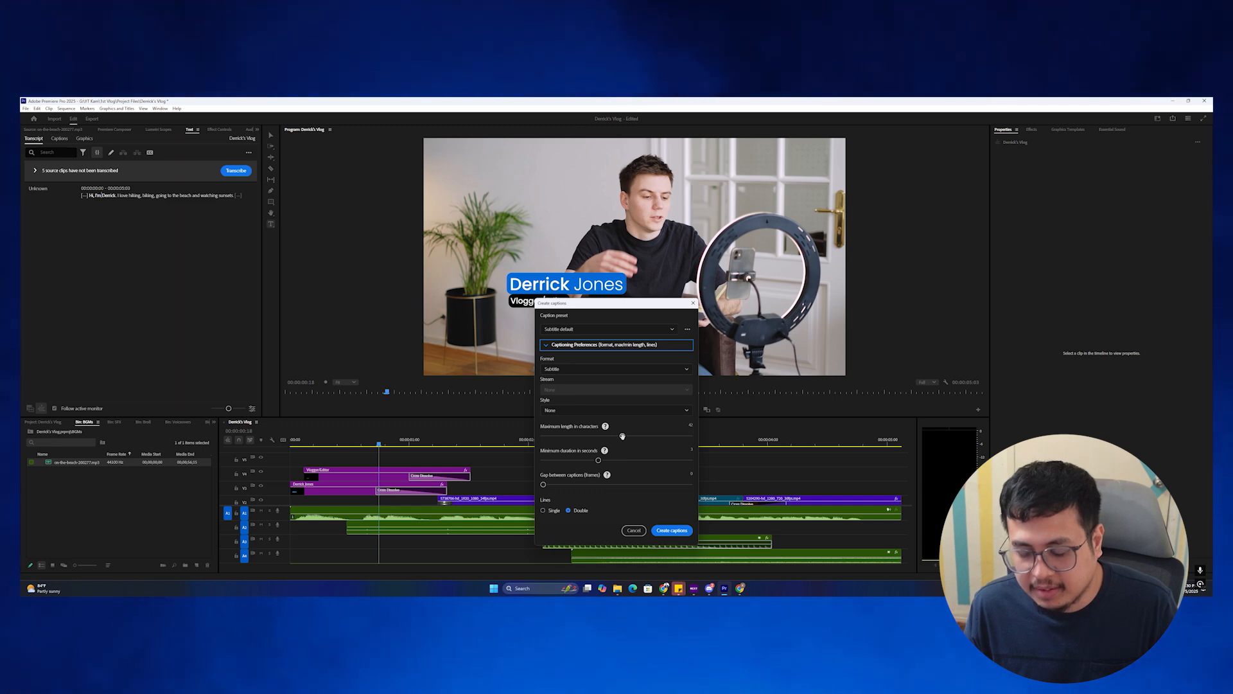
Create single-line captions with a 17-character maximum length from the transcript.
drag(572, 435, 565, 436)
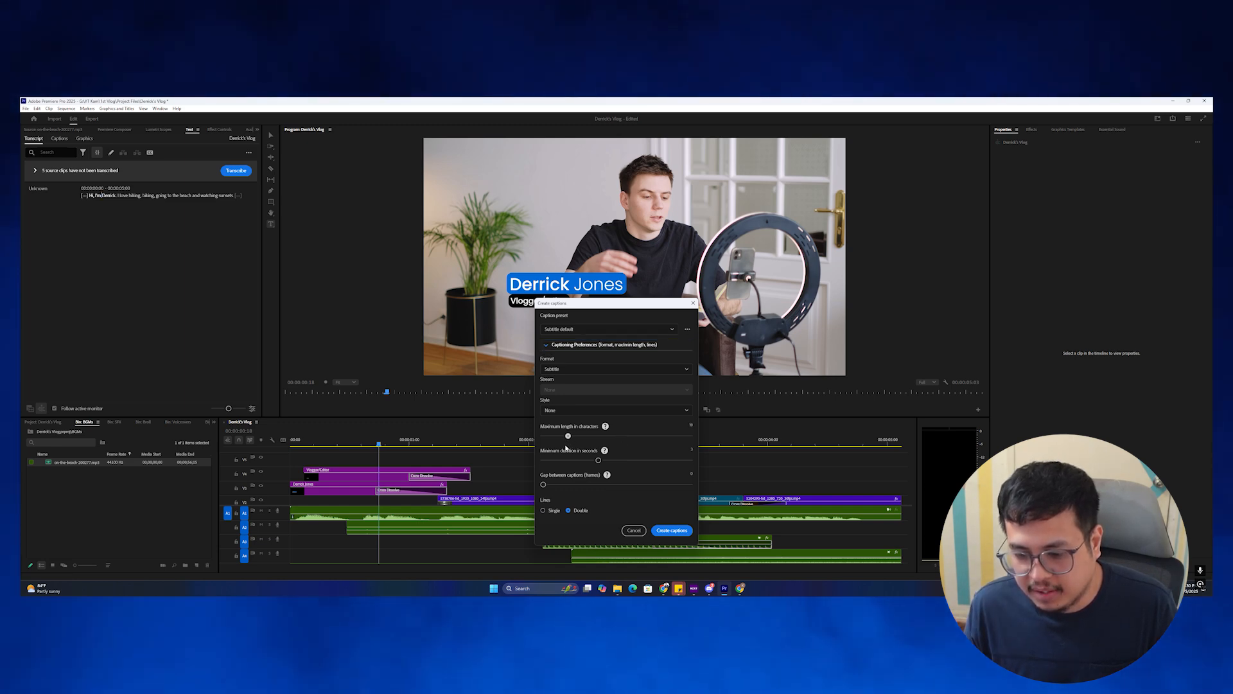
click(543, 510)
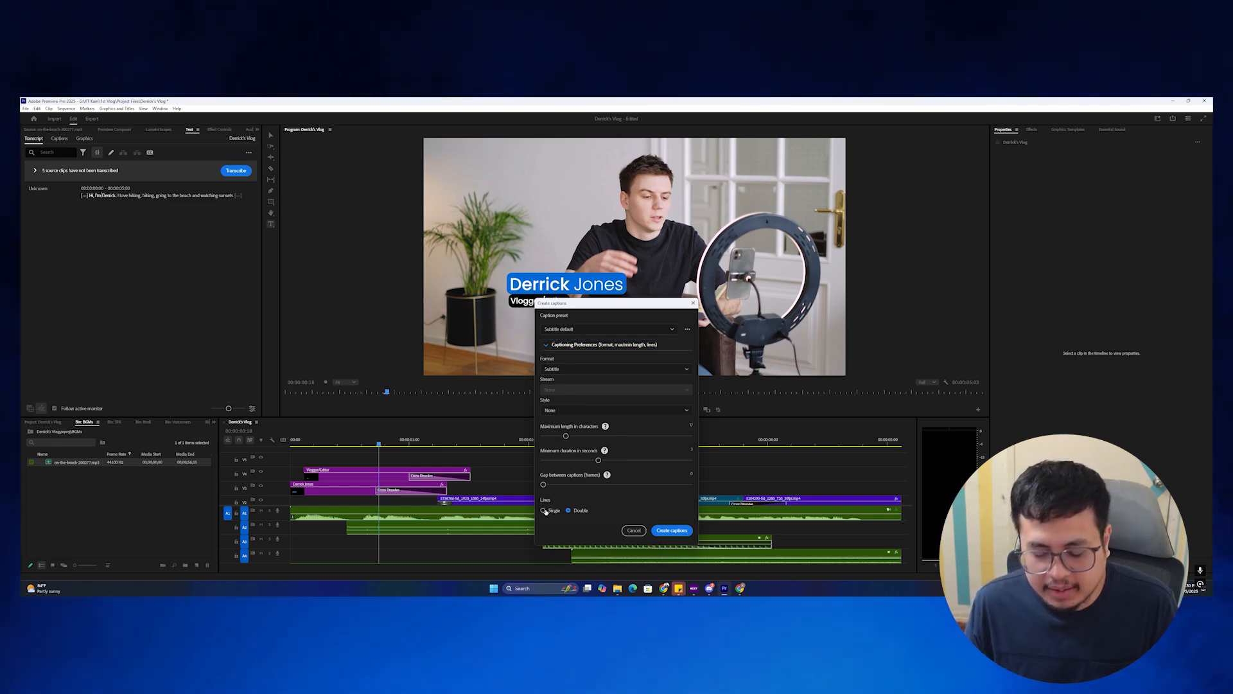
click(666, 532)
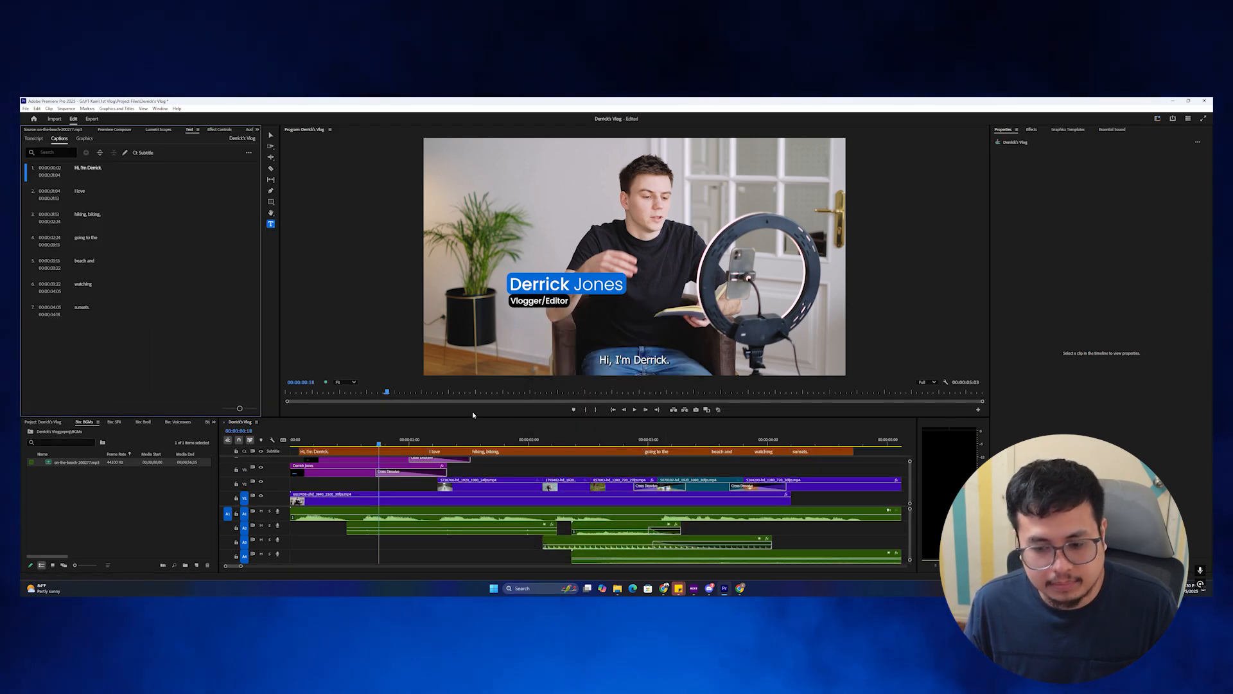
Scrub through the seven new captions, then select them all together.
drag(377, 437, 753, 456)
key(minus)
drag(546, 443, 347, 442)
scroll(414, 464, up, 2)
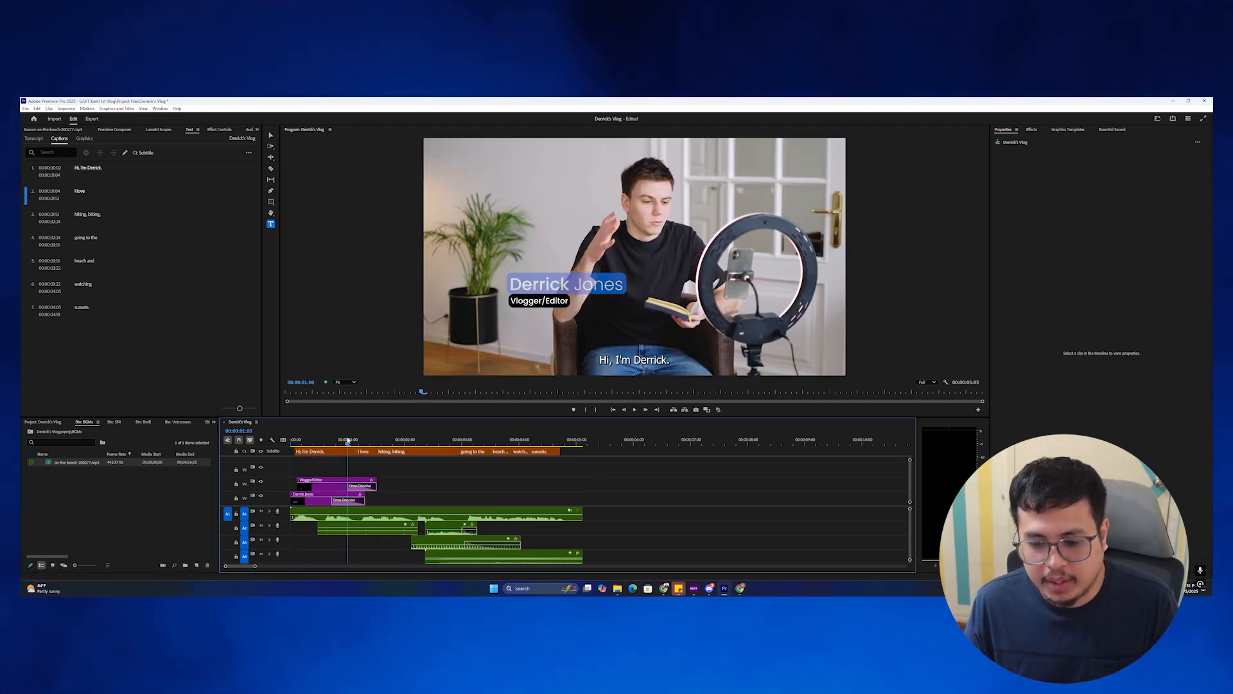
key(ctrl+a)
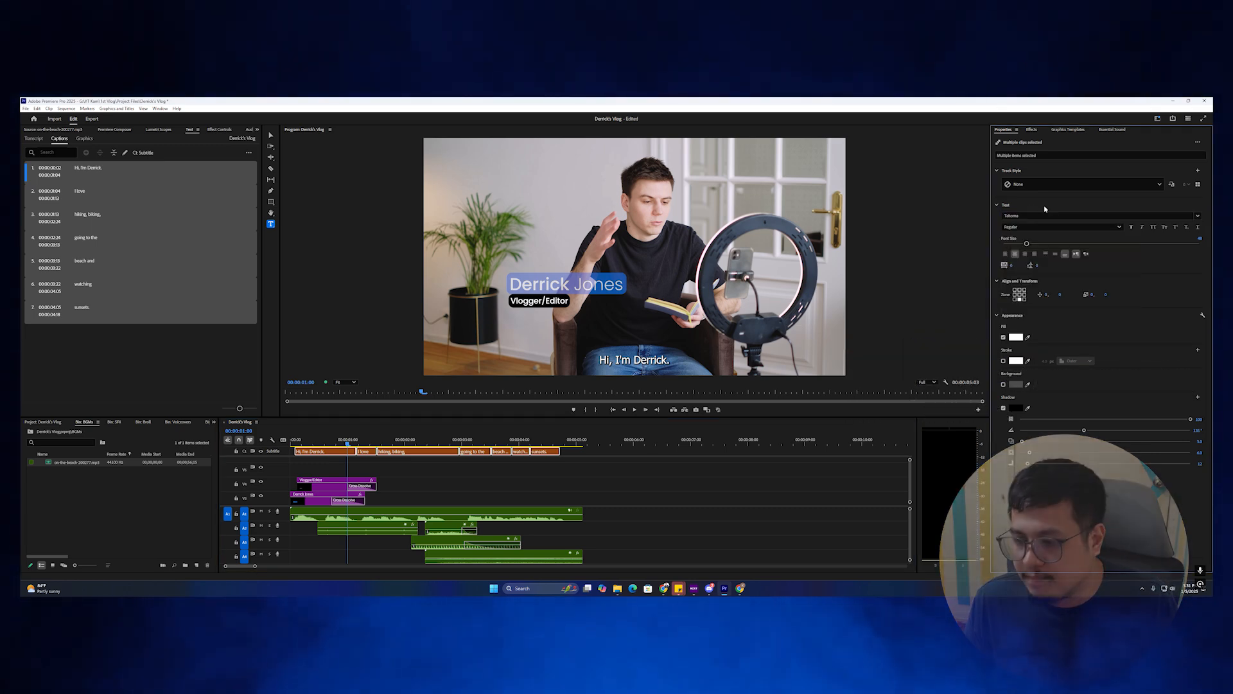
Set the caption font to Poppins Regular.
click(1091, 215)
text(popp)
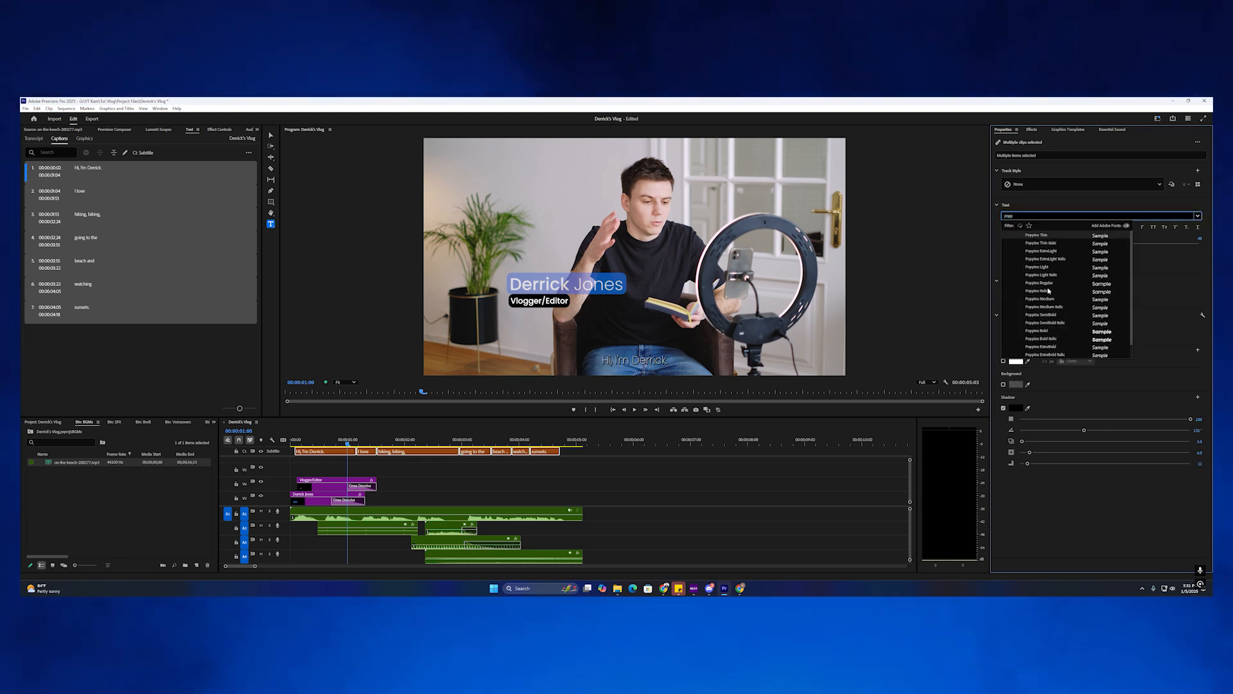
key(Return)
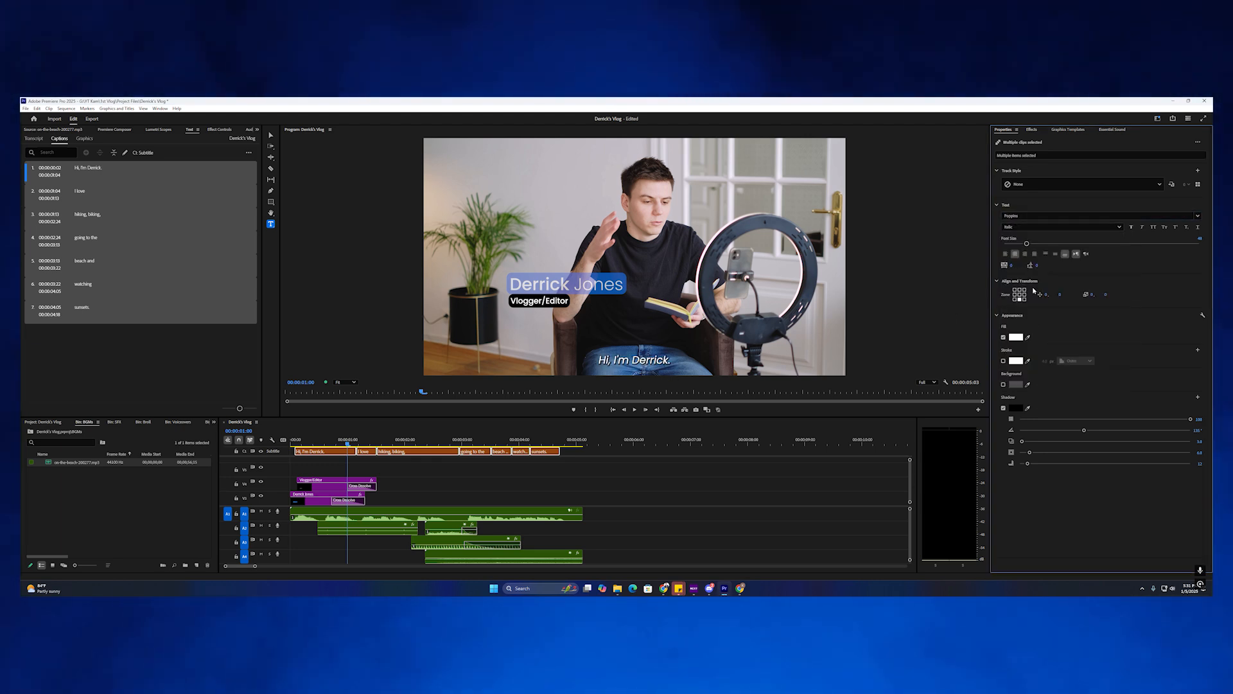
Give the captions a dark background box and preview the styled captions.
click(1003, 384)
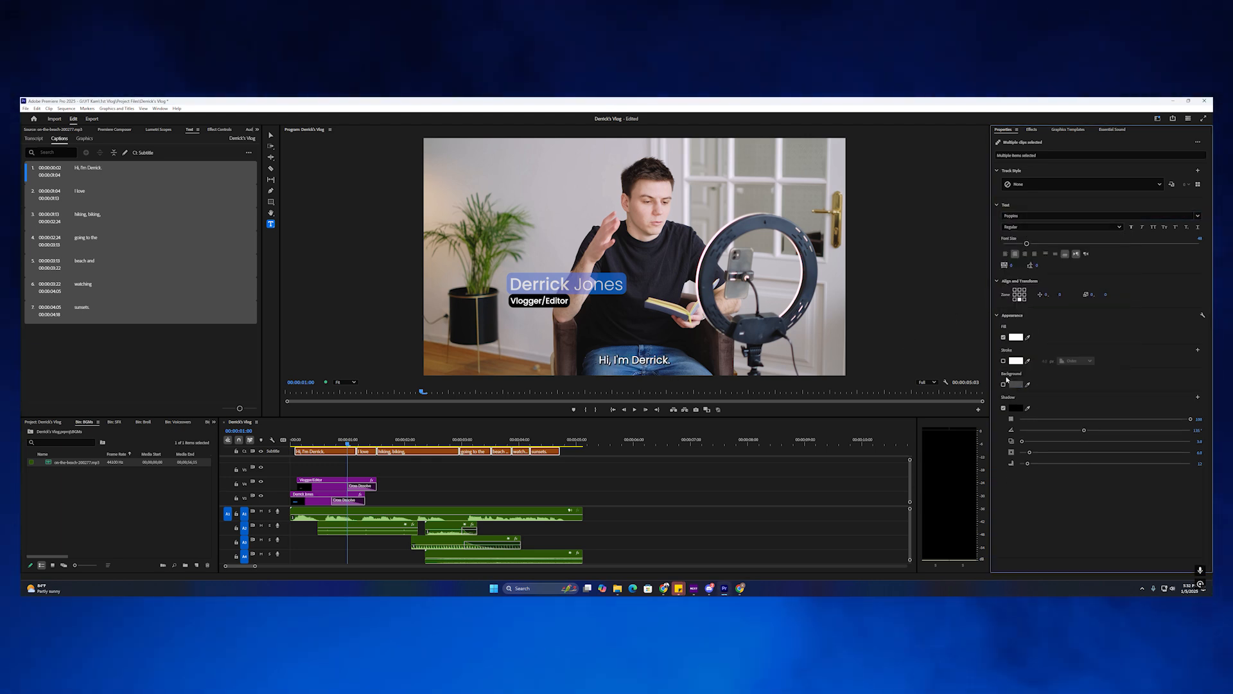
click(1004, 384)
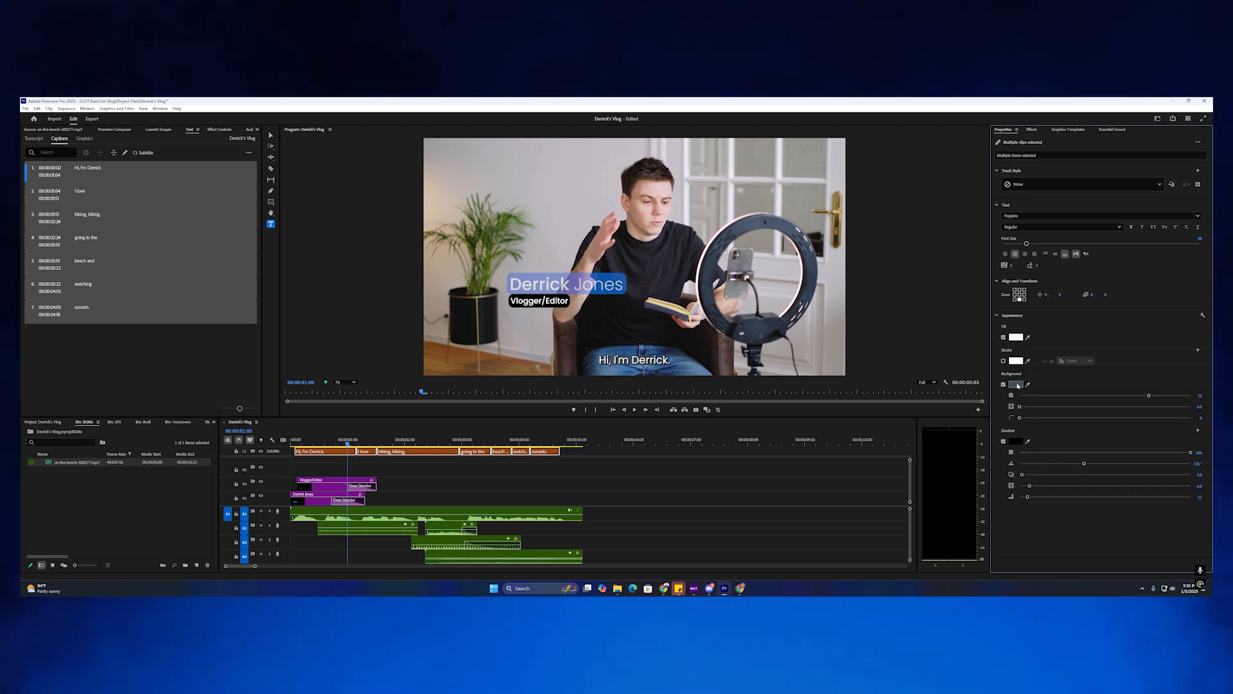
click(1019, 385)
key(Escape)
click(1017, 384)
click(666, 394)
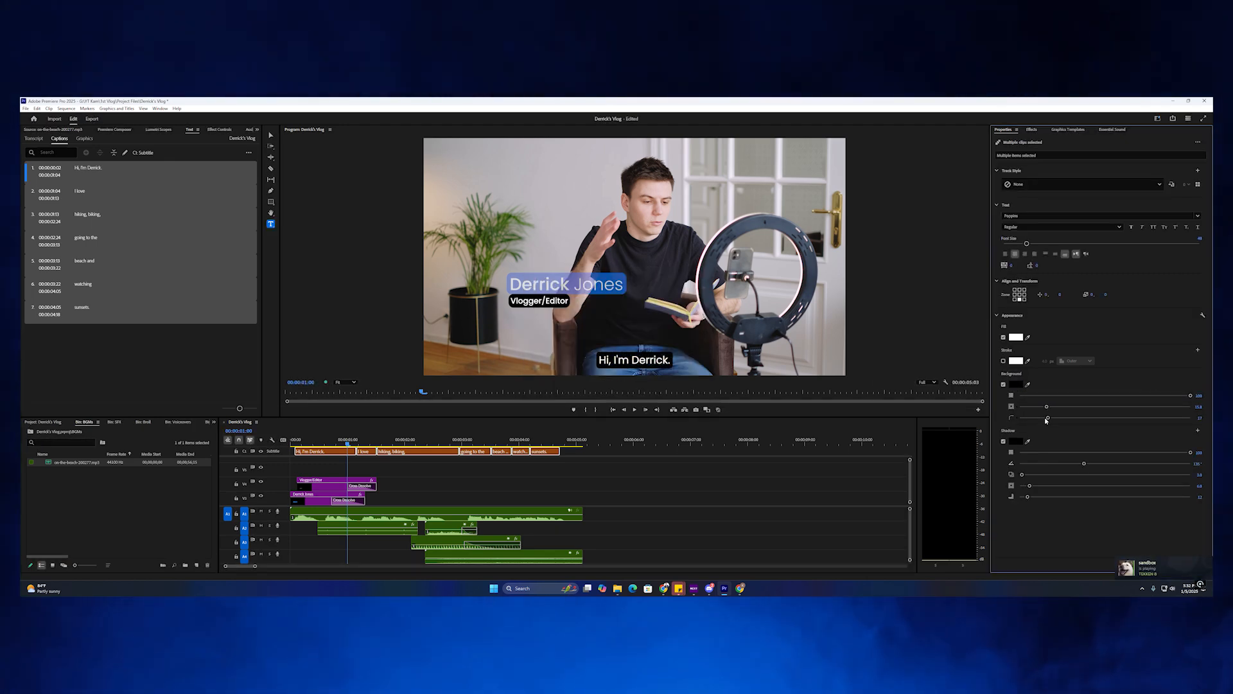
click(449, 467)
drag(347, 443, 534, 443)
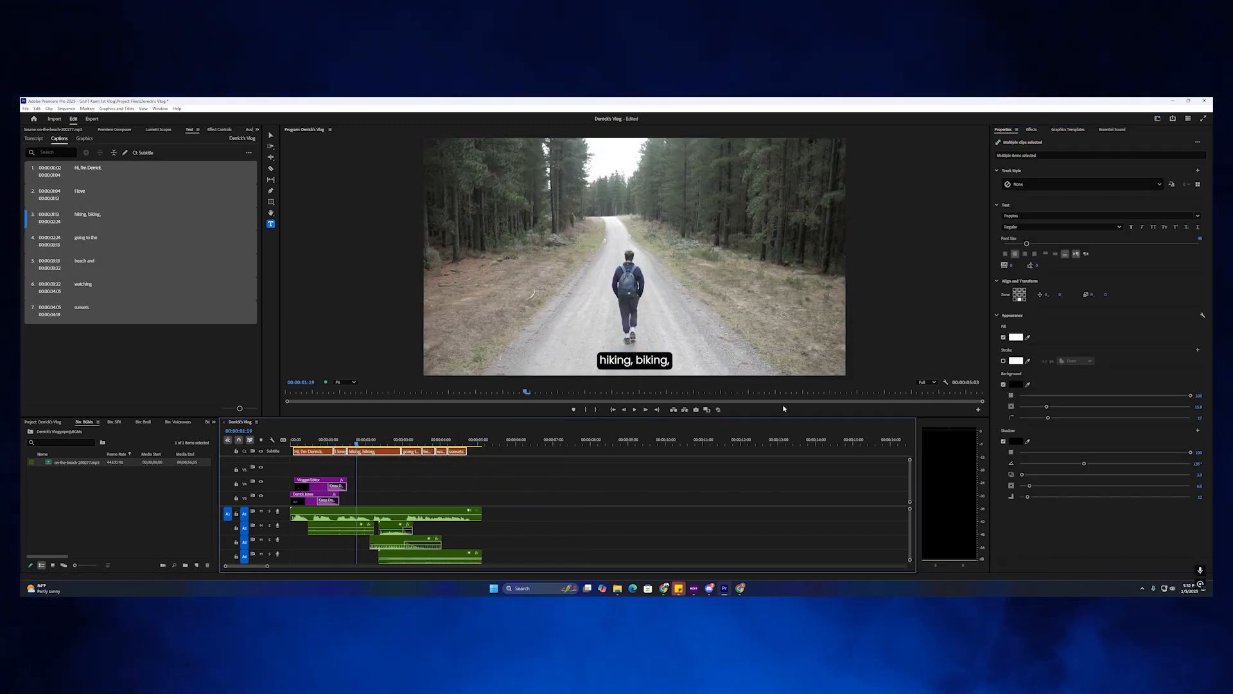
click(1056, 296)
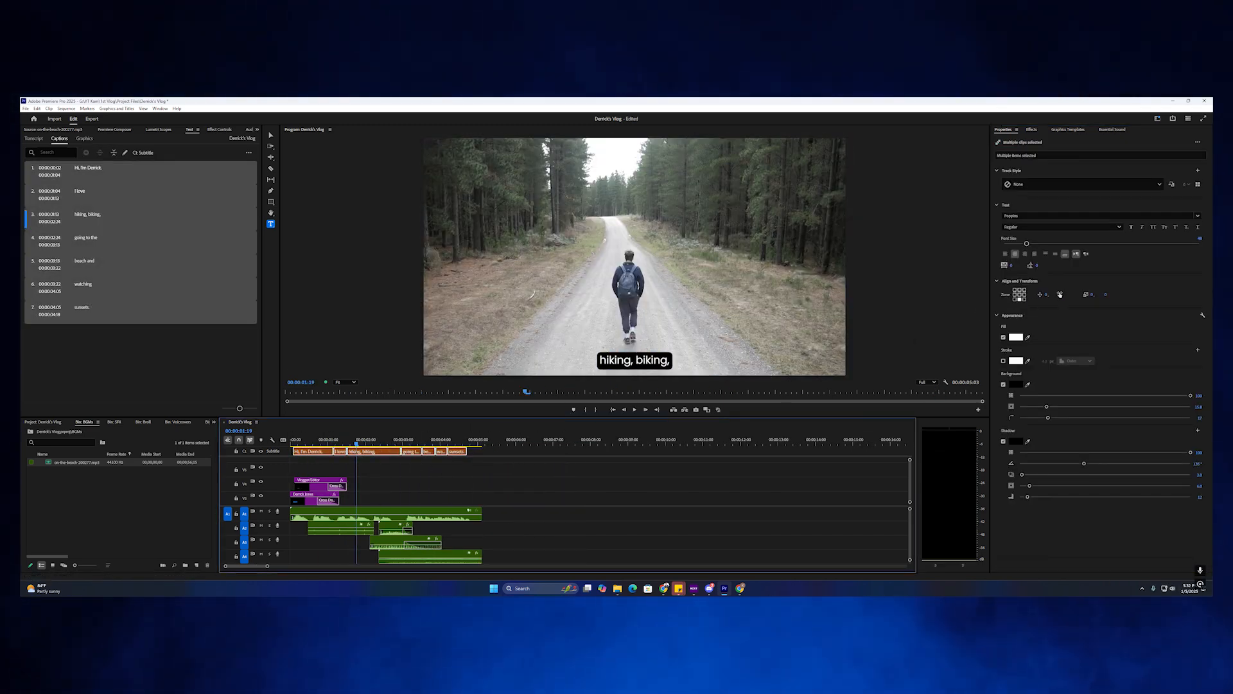
Select all seven captions and raise them to a Position Y offset of -91.
click(478, 458)
drag(491, 449, 302, 452)
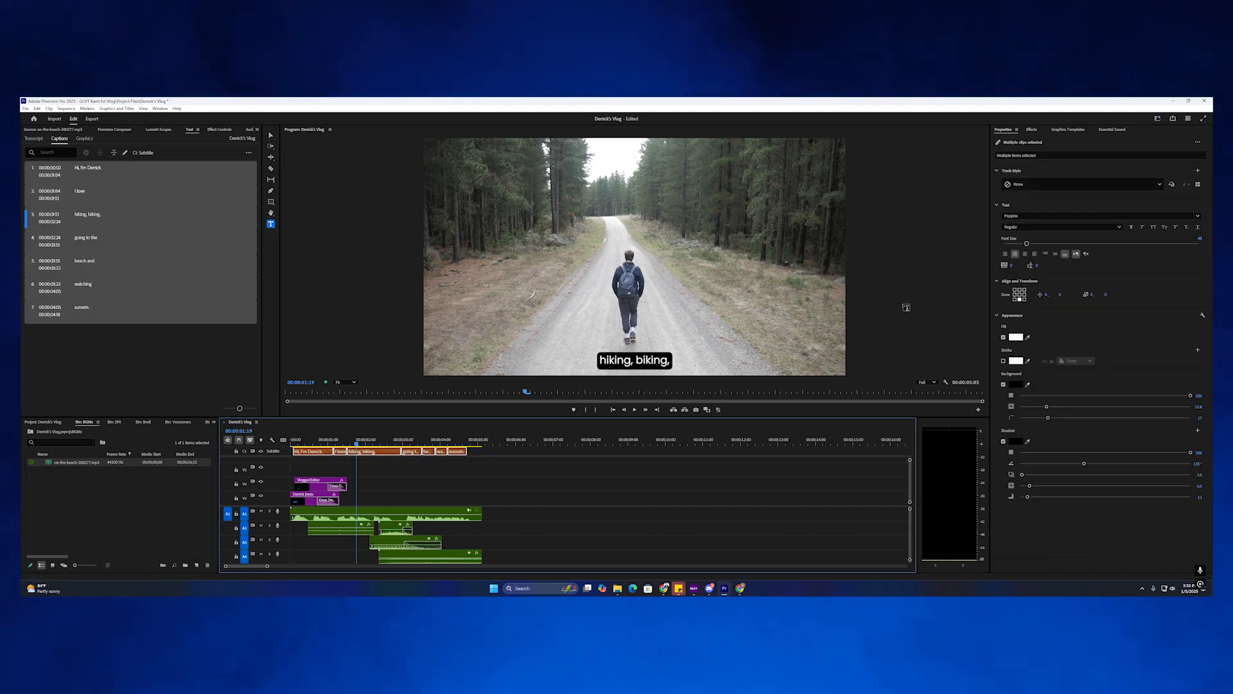
drag(1061, 295, 1028, 295)
key(space)
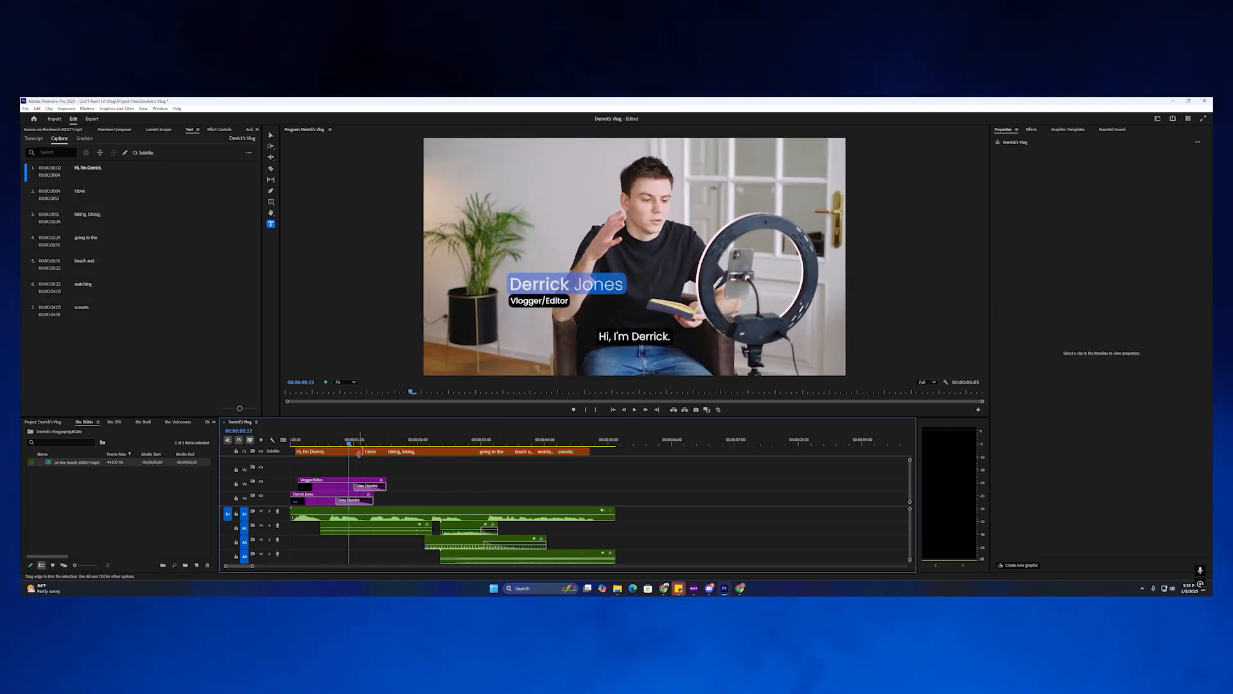
click(358, 453)
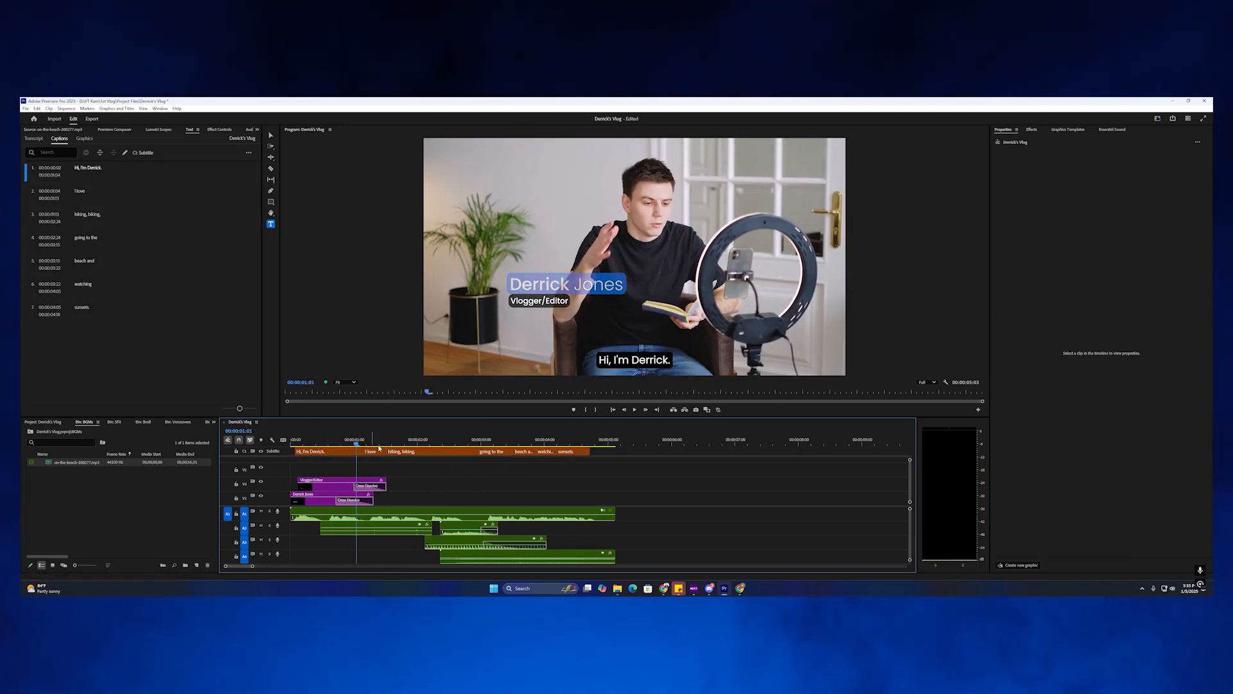
drag(622, 461, 308, 450)
drag(1061, 294, 1031, 298)
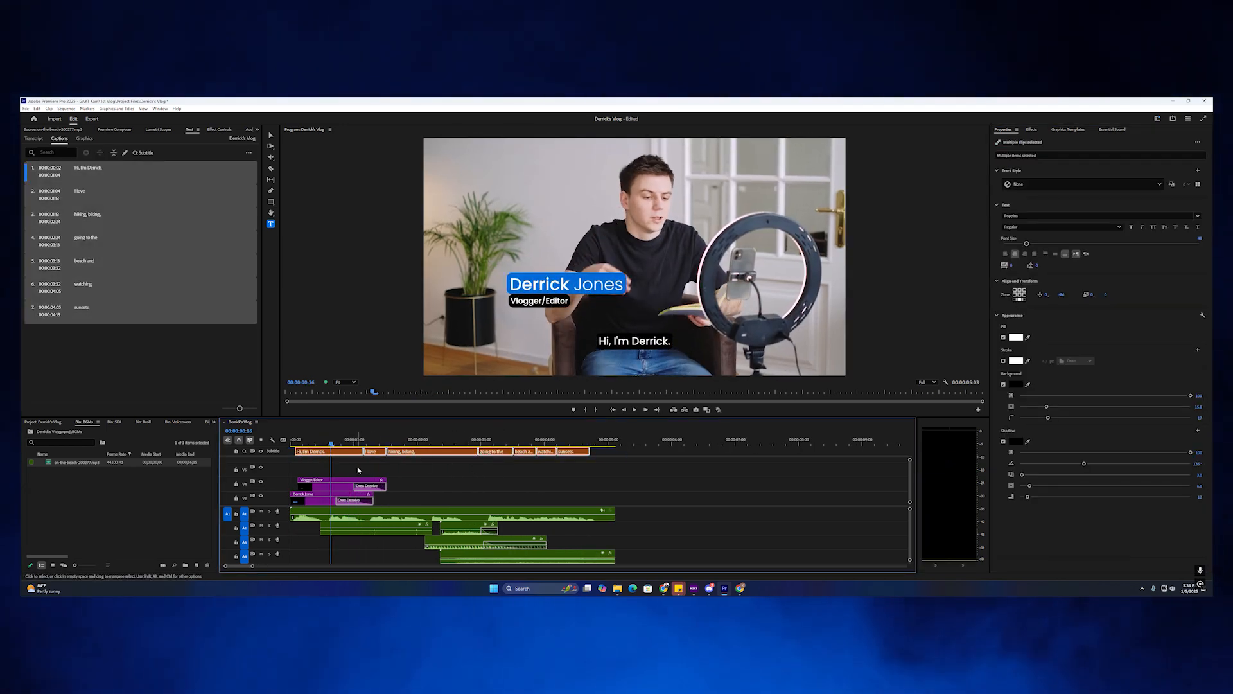
click(346, 452)
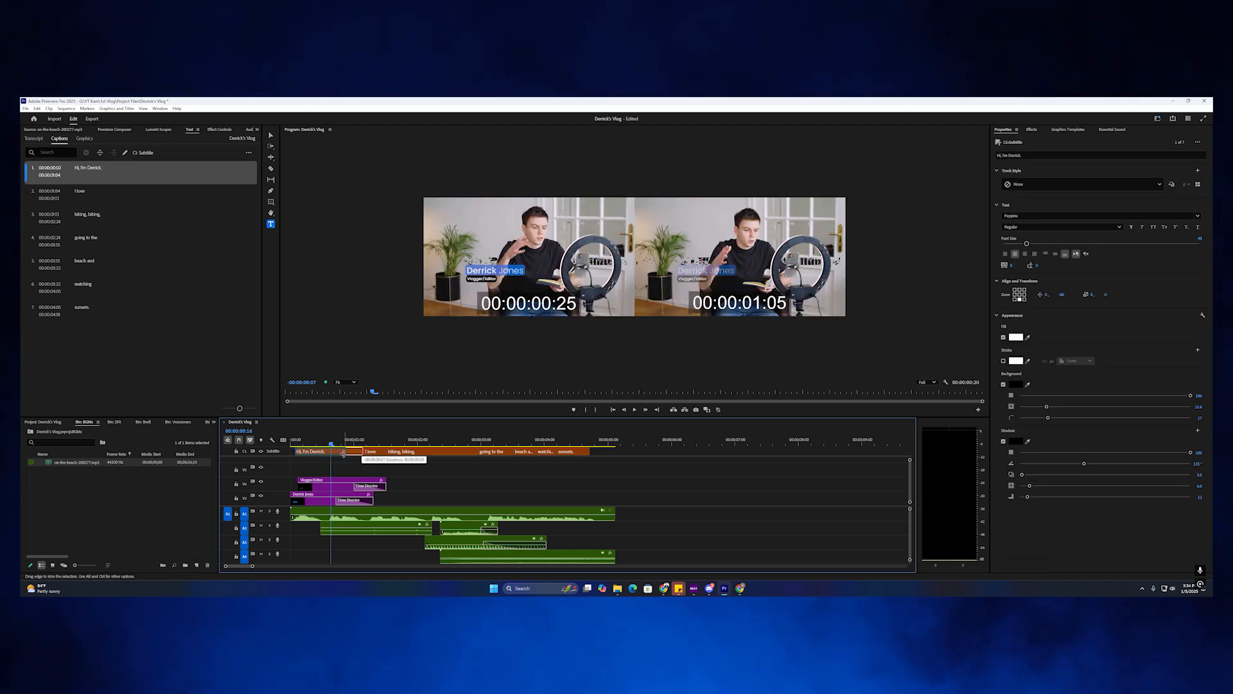
Make the name in the first caption SemiBold while the rest stays Regular.
key(v)
click(381, 451)
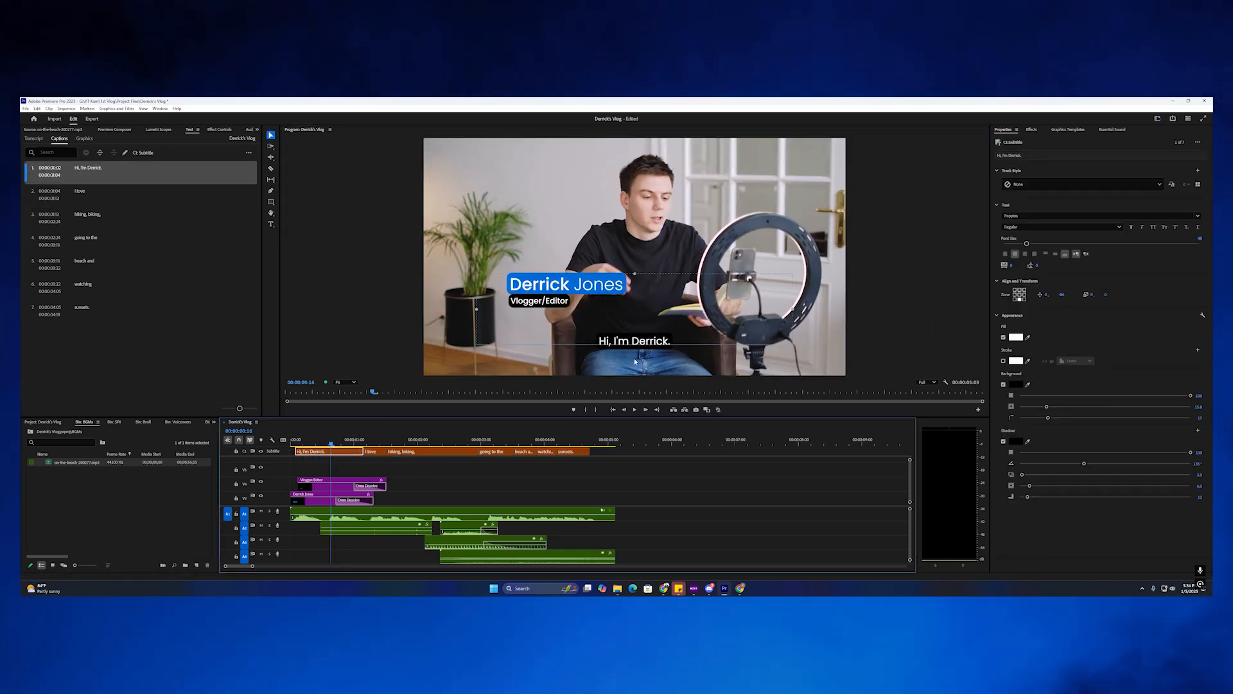
drag(631, 340, 669, 340)
click(1035, 227)
click(1024, 321)
click(653, 341)
Trim the end of the 'sunsets.' caption and play back to review the captions.
click(407, 440)
click(379, 440)
key(space)
click(431, 450)
key(space)
key(v)
mouse_move(589, 451)
mouse_down()
mouse_move(616, 452)
mouse_move(336, 440)
mouse_move(574, 433)
mouse_up()
key(space)
key(space)
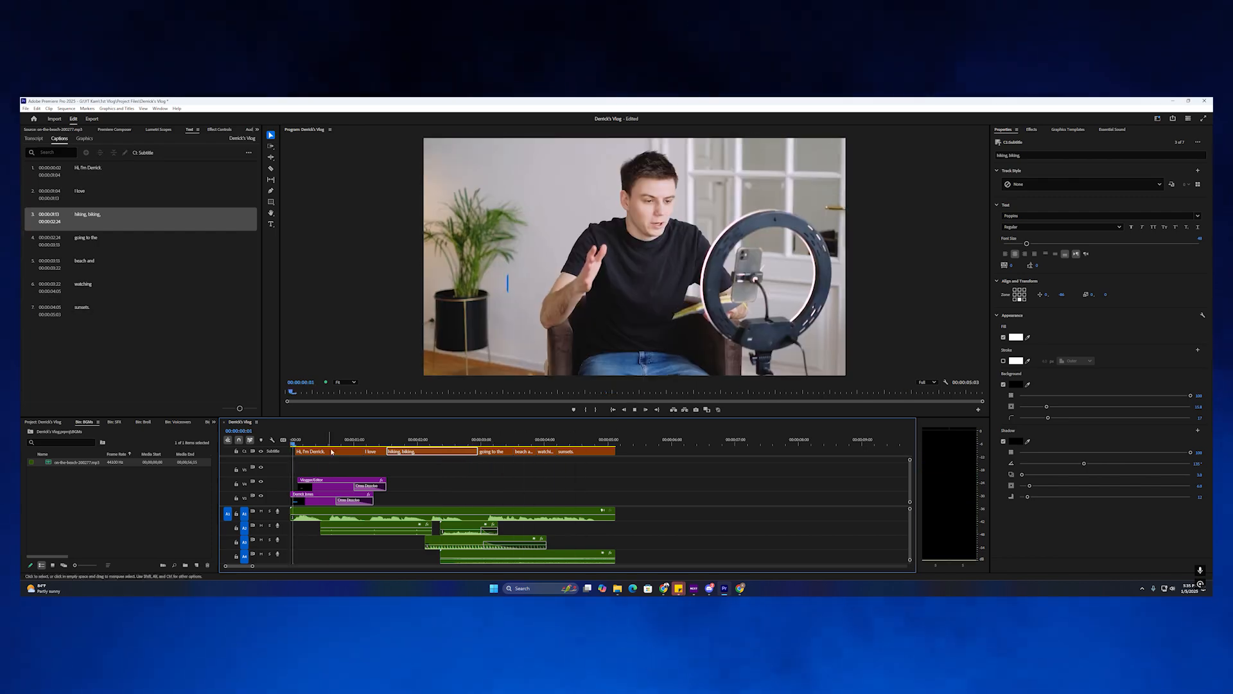
key(space)
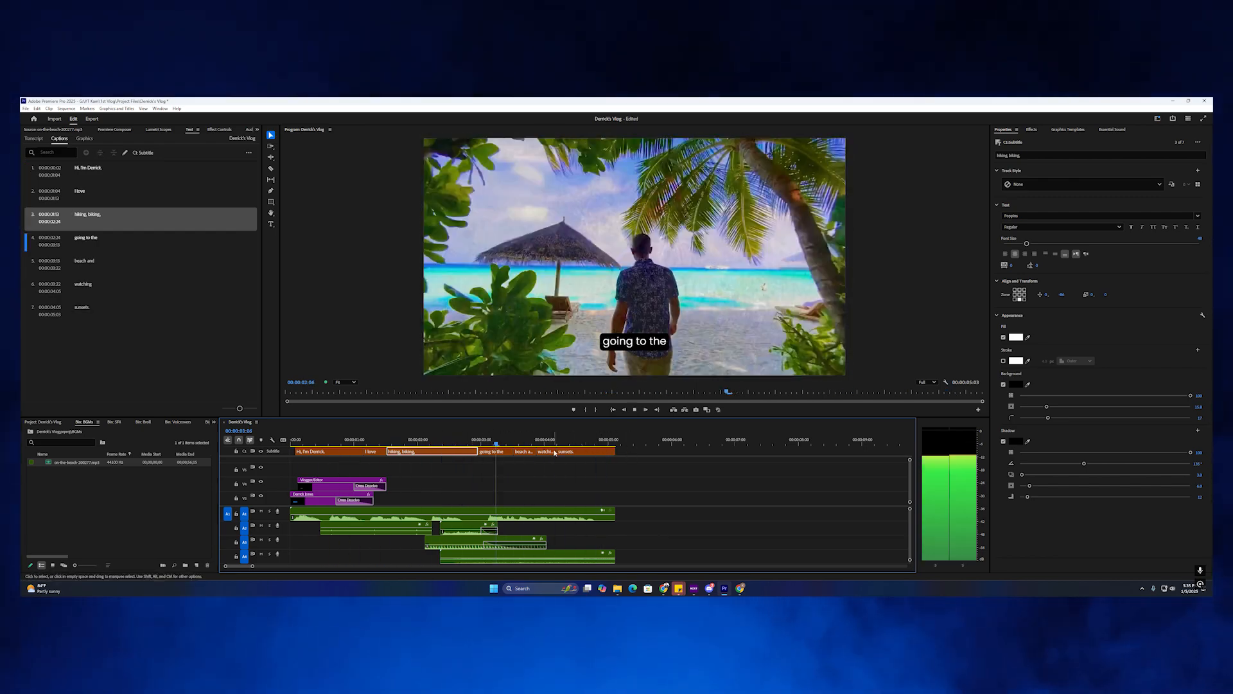
key(space)
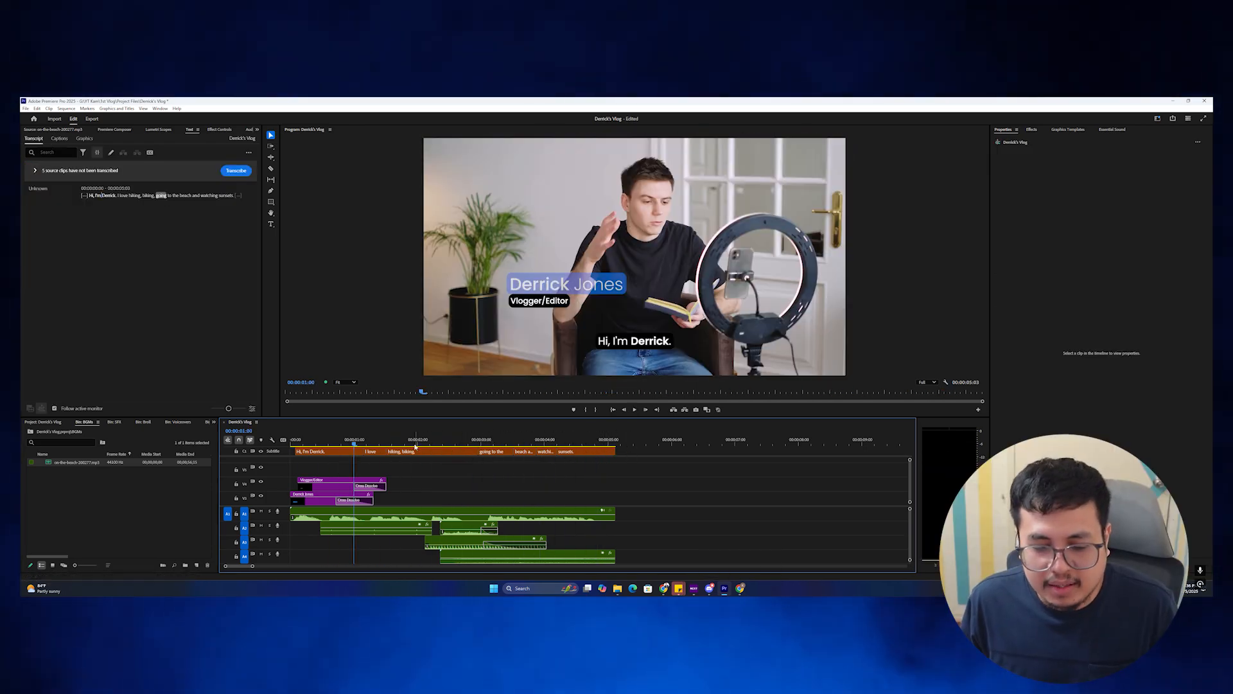
drag(415, 444, 292, 439)
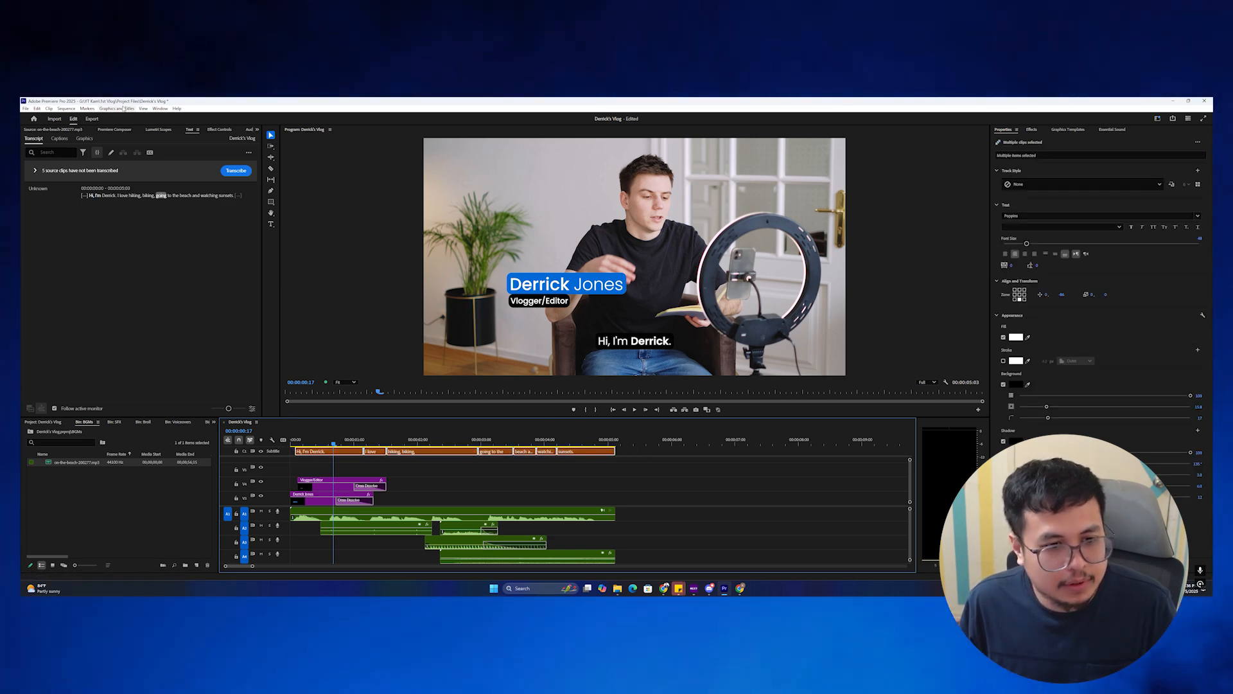
Upgrade the seven captions to graphic clips and select the first caption's graphic.
click(118, 108)
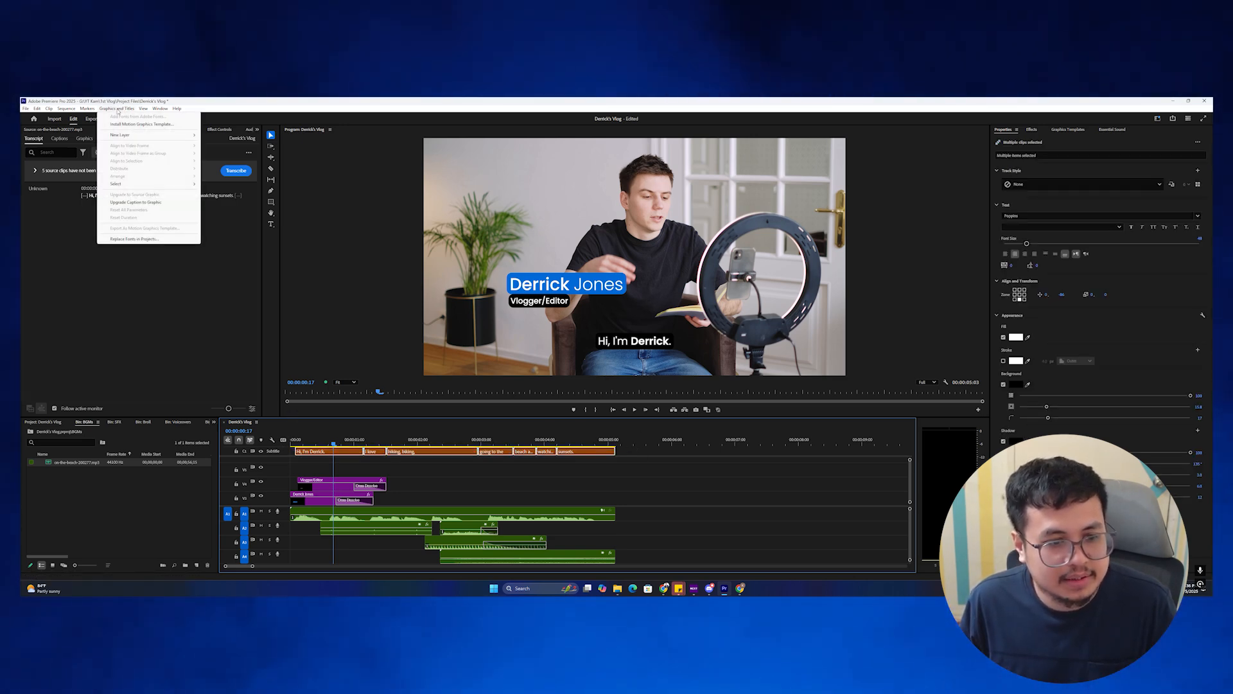
click(137, 202)
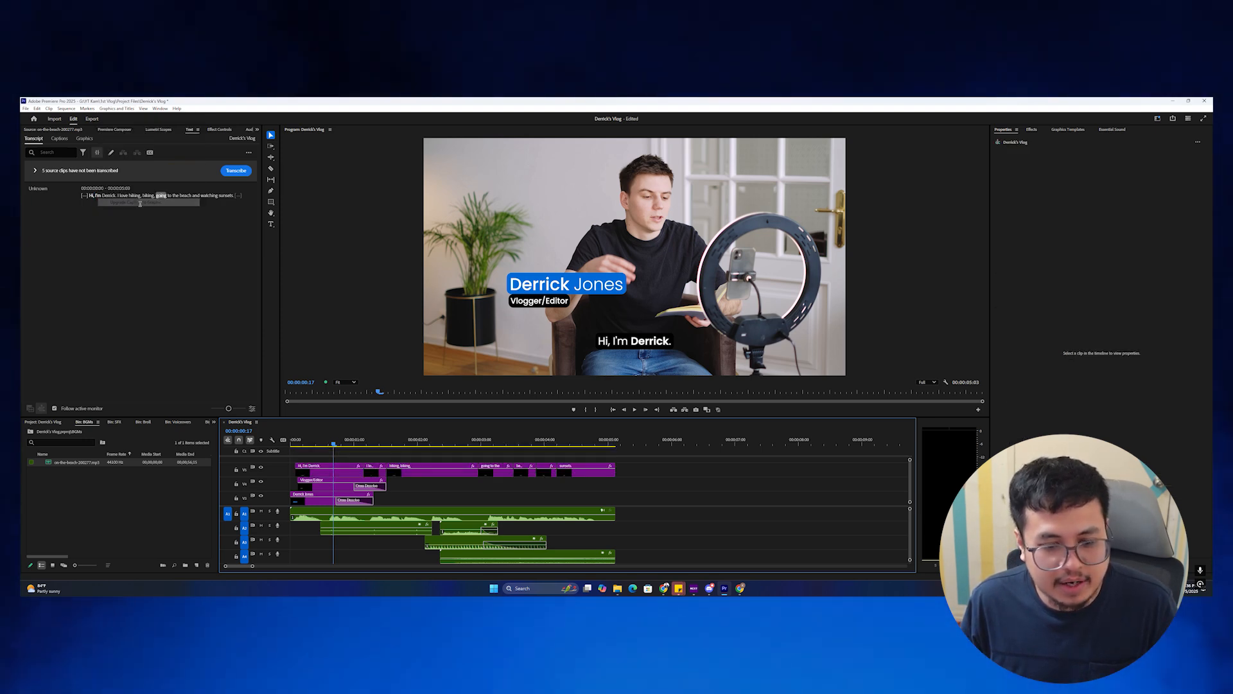
click(330, 472)
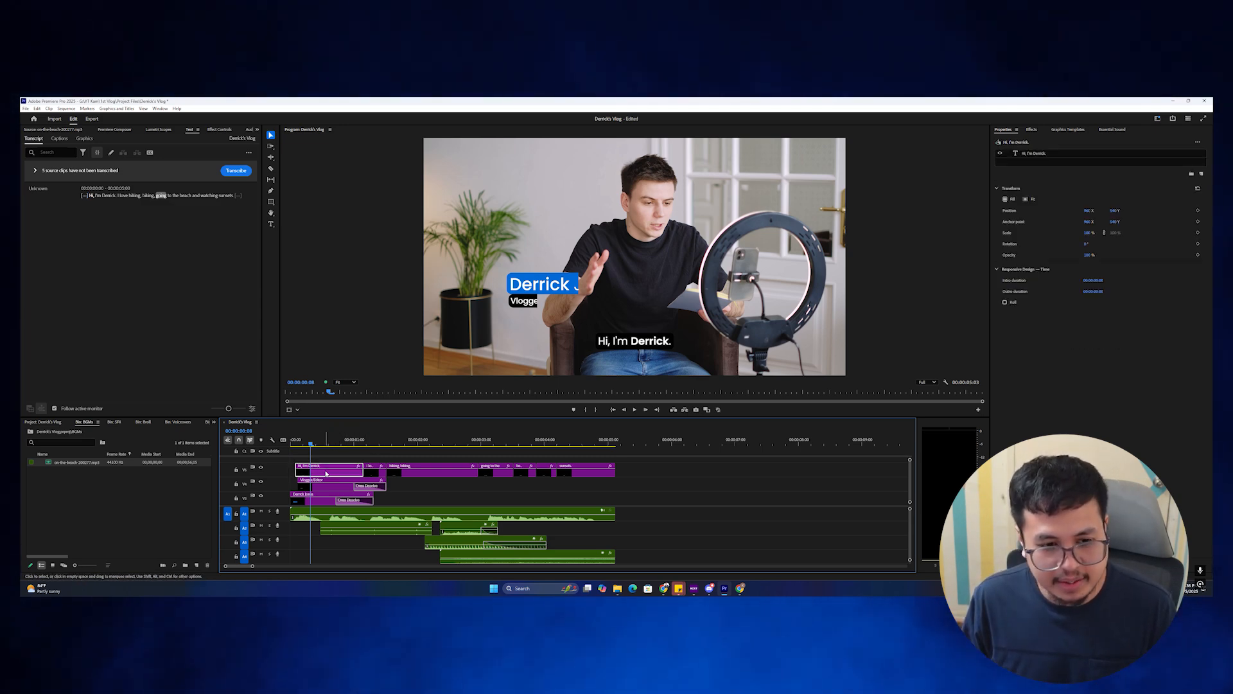
Lower the 'Hi, I'm Derrick.' graphic's Vector Motion anchor point down onto the caption.
click(225, 131)
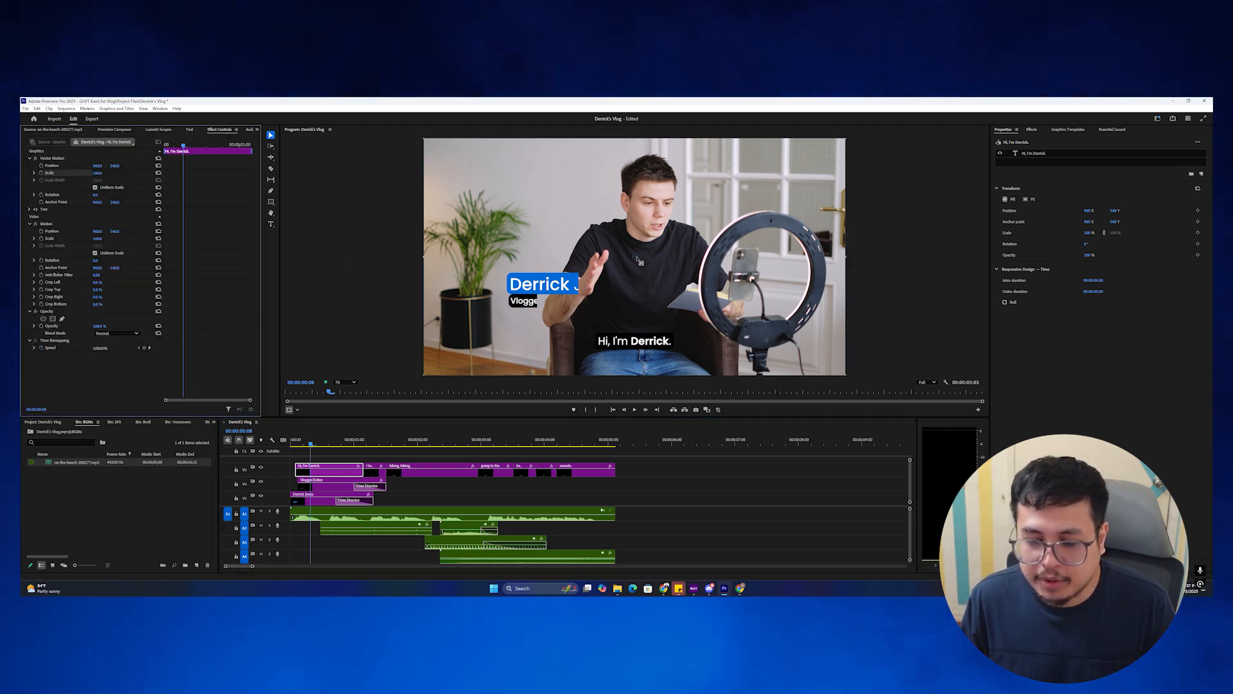
drag(635, 259, 636, 265)
drag(634, 317, 635, 347)
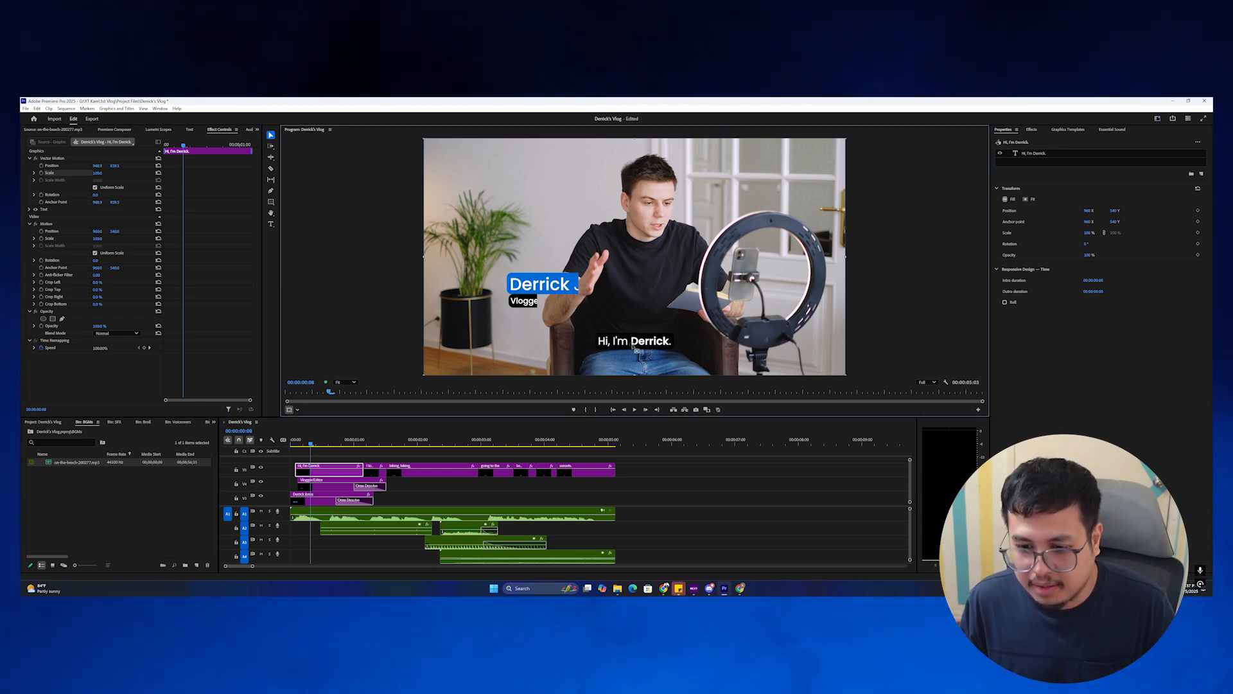
Keyframe the caption's Scale from 85 to 100 over its first frames, ease it, and preview the pop.
click(40, 173)
key(Left)
key(Left)
key(Left)
key(Left)
key(Left)
key(Left)
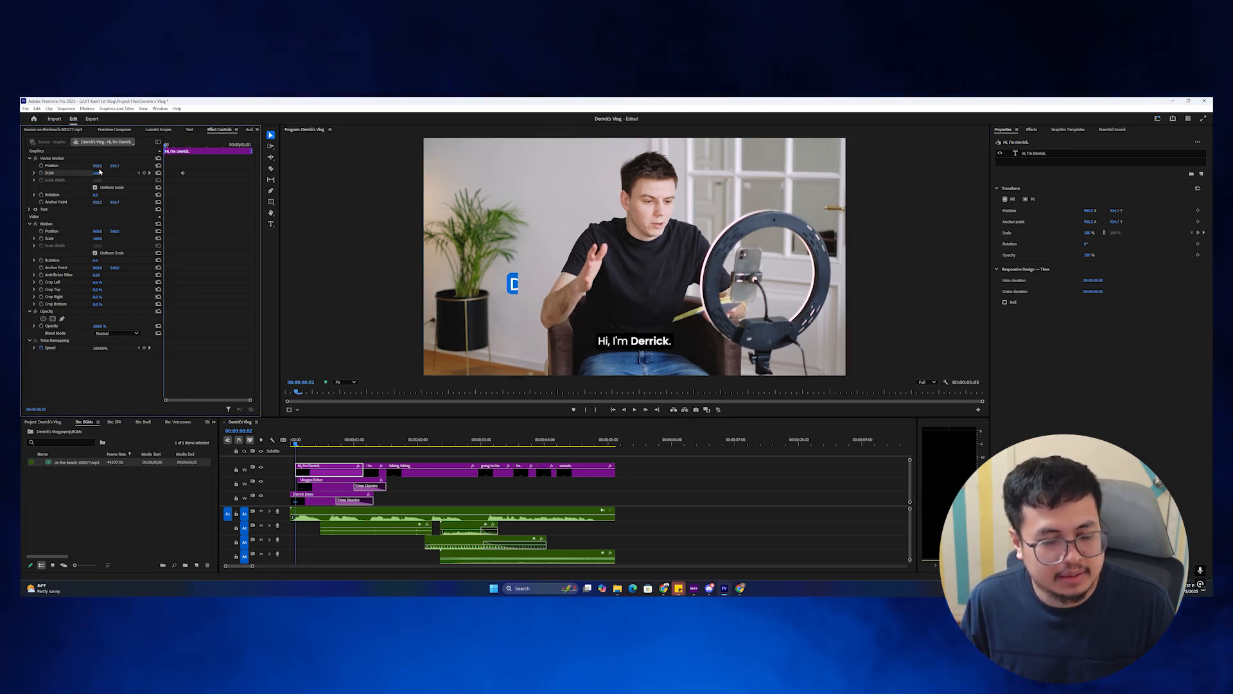
mouse_move(165, 145)
mouse_down()
mouse_move(204, 146)
mouse_move(170, 147)
mouse_up()
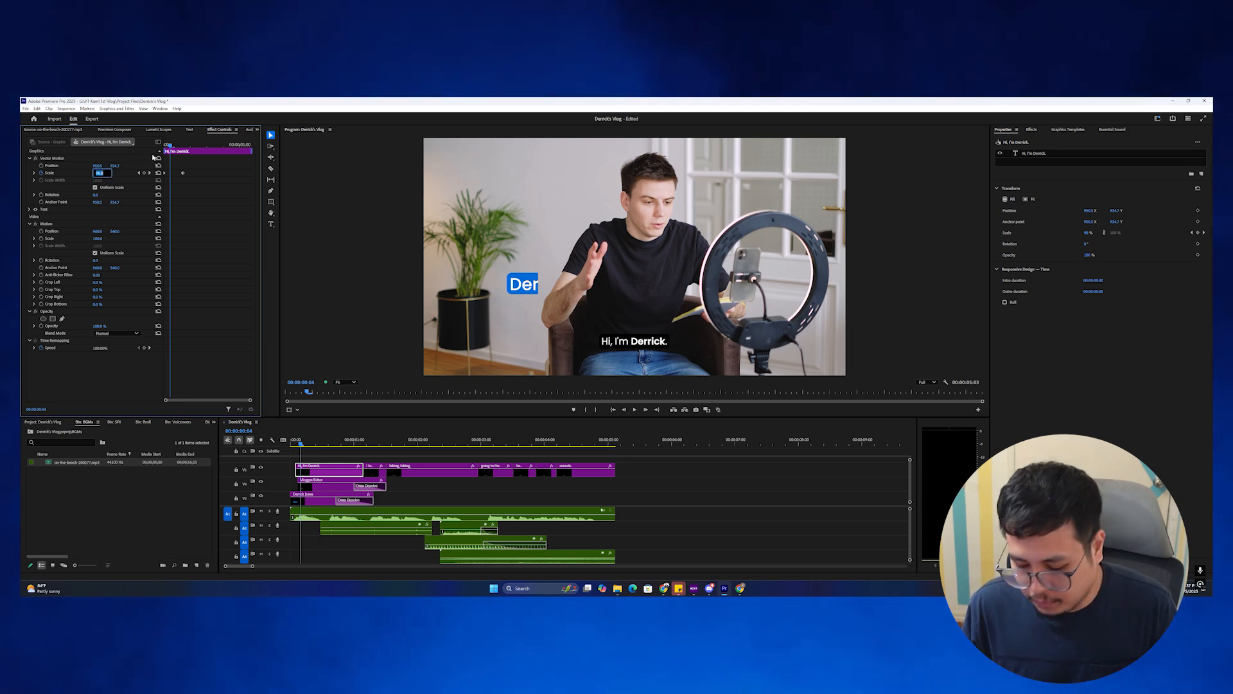
text(00)
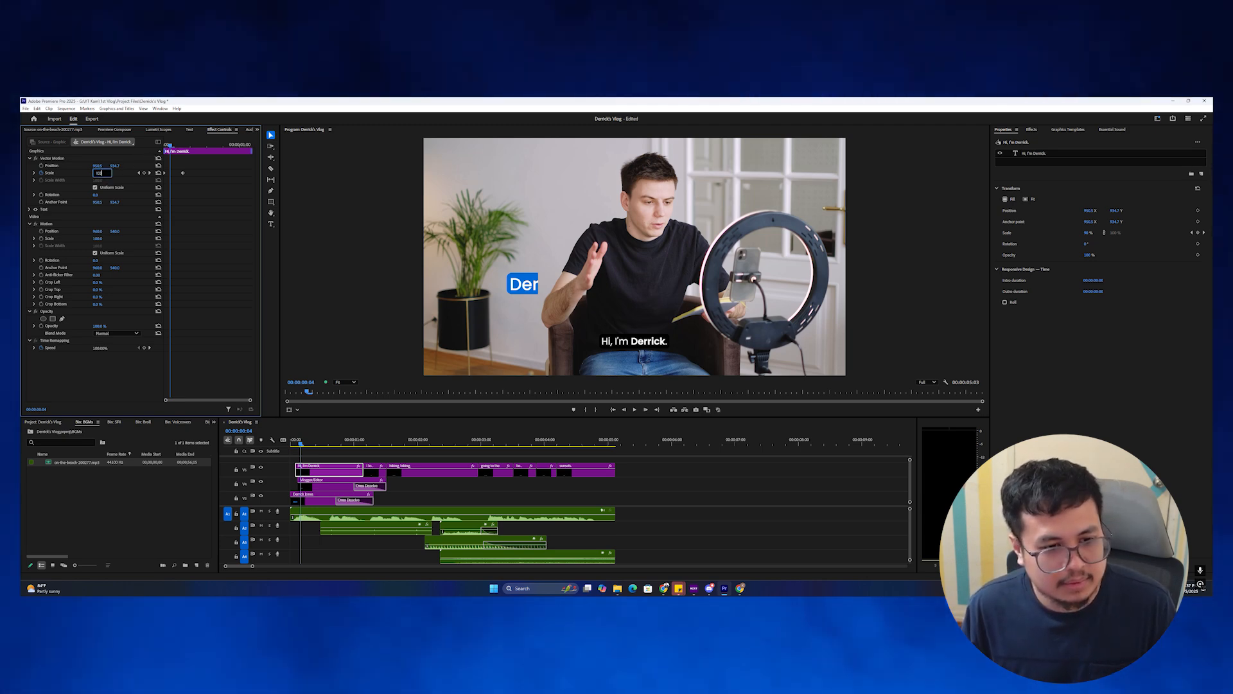
key(Return)
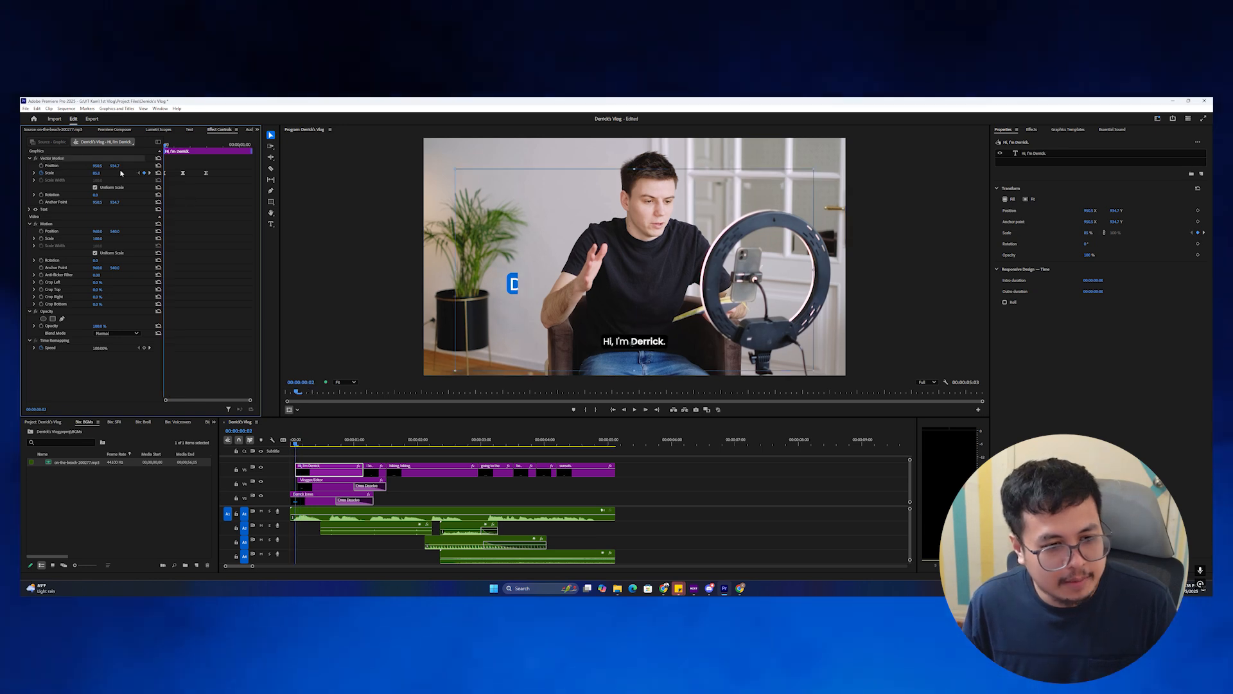
click(81, 159)
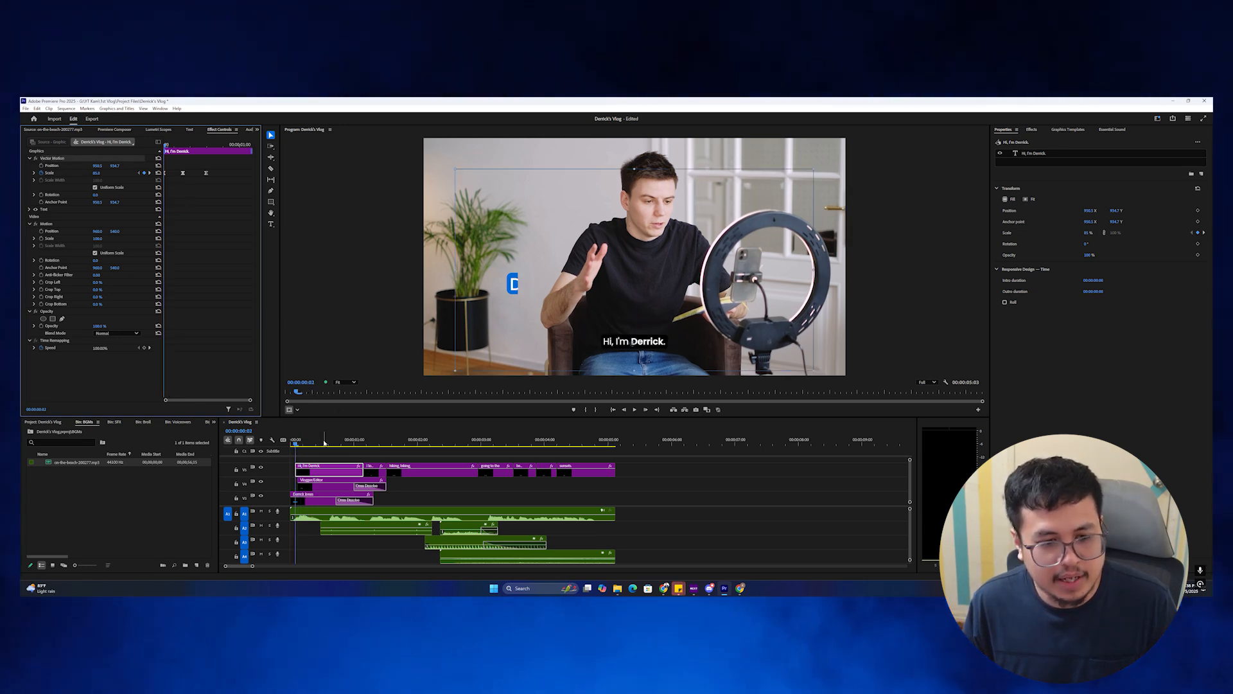
click(352, 441)
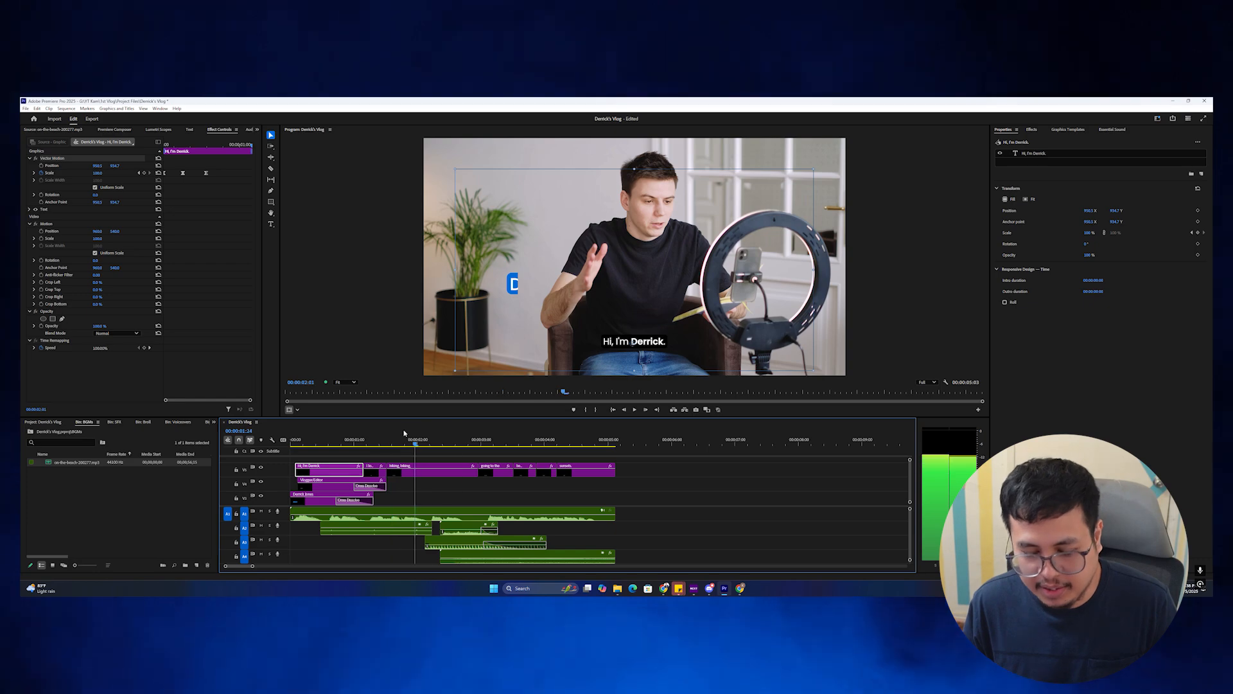
click(345, 442)
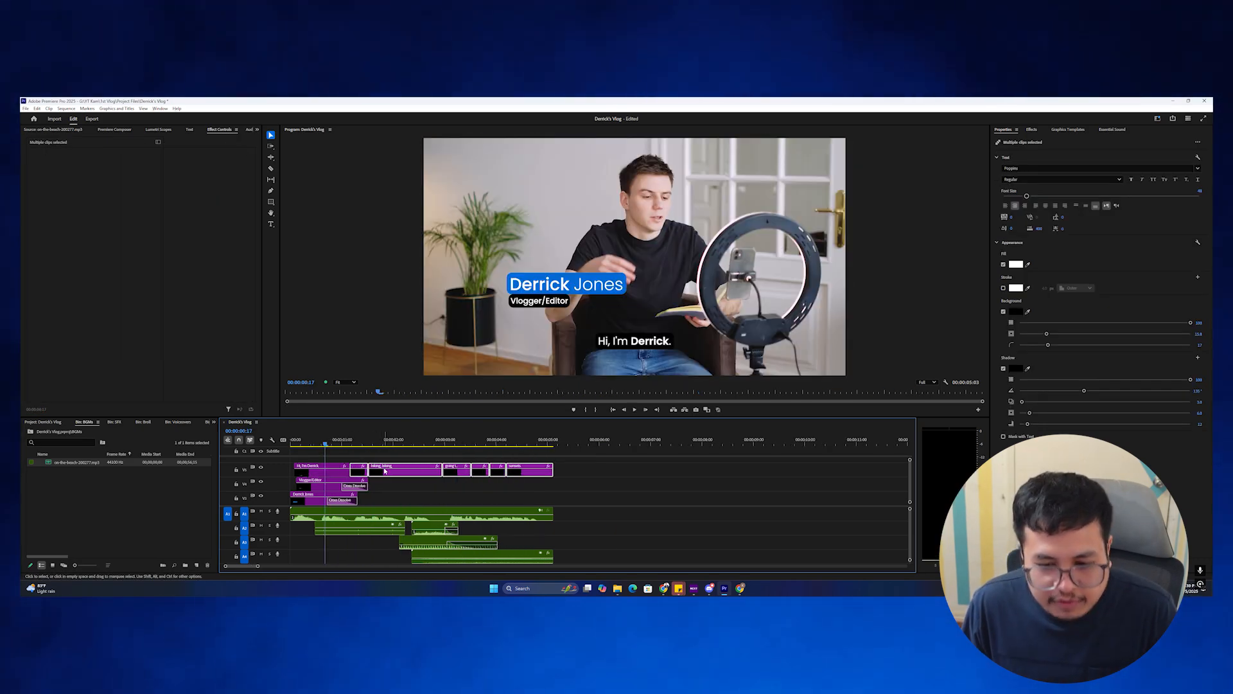
Select all subtitle clips on the top track and strip the ticked attributes with Remove Attributes.
scroll(385, 462, up, 3)
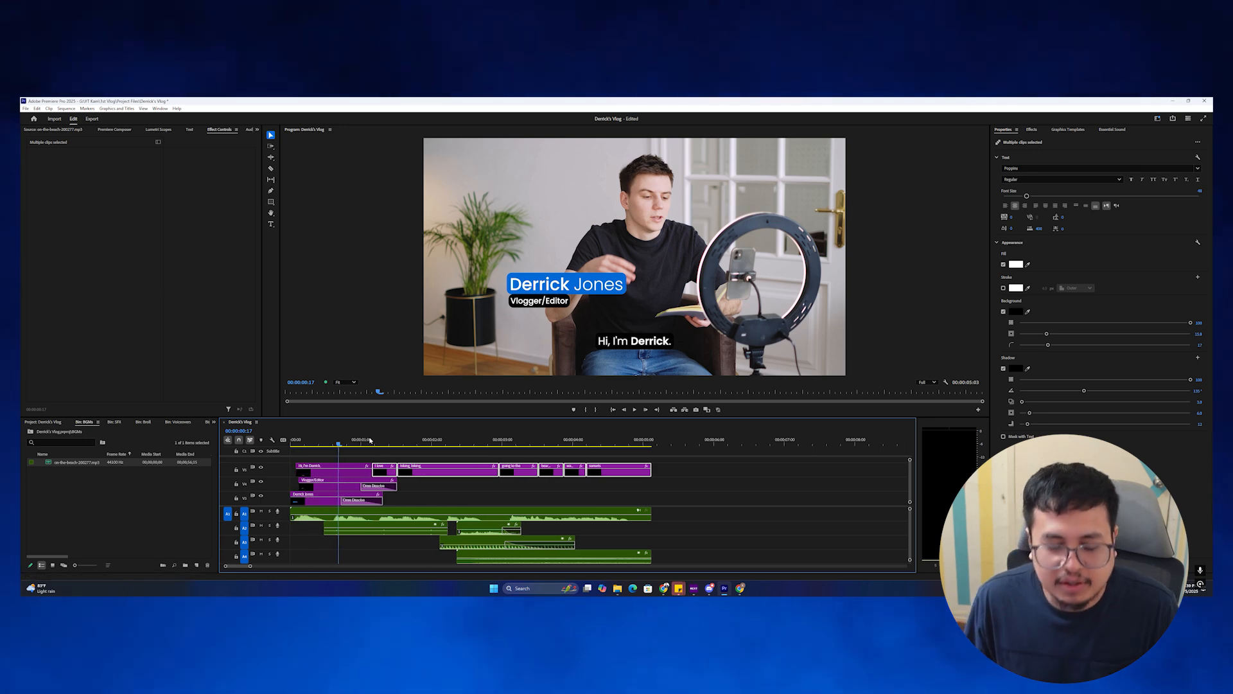
click(298, 440)
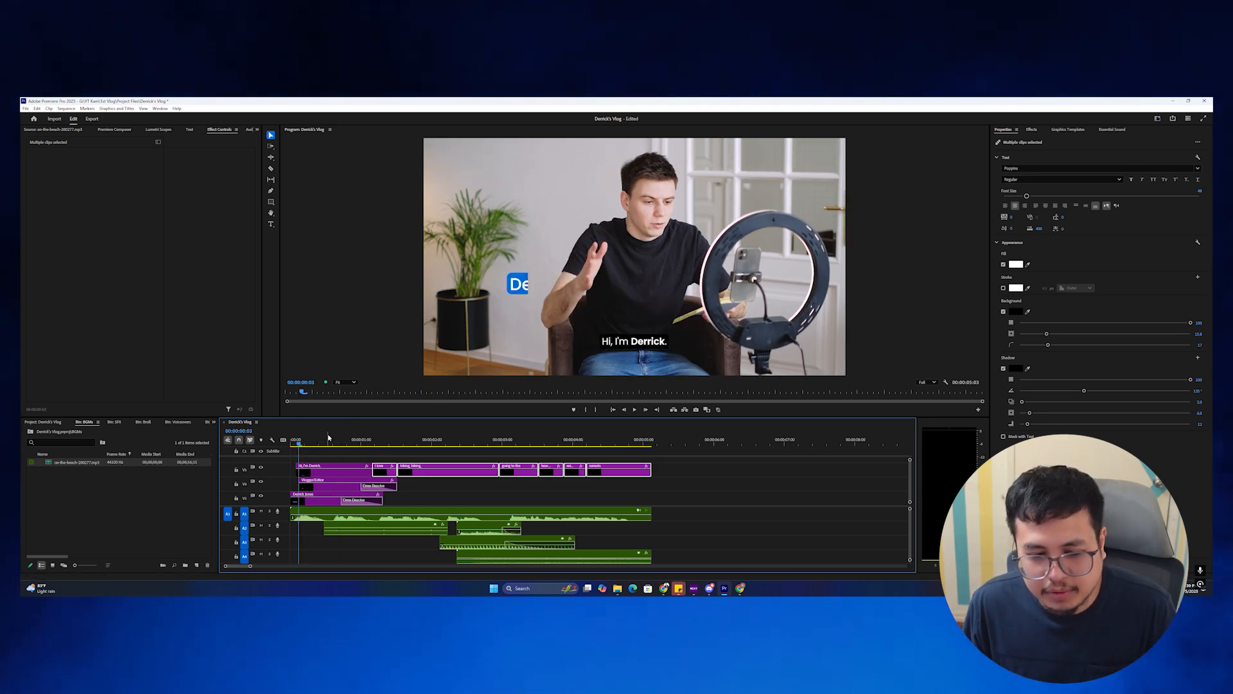
click(420, 441)
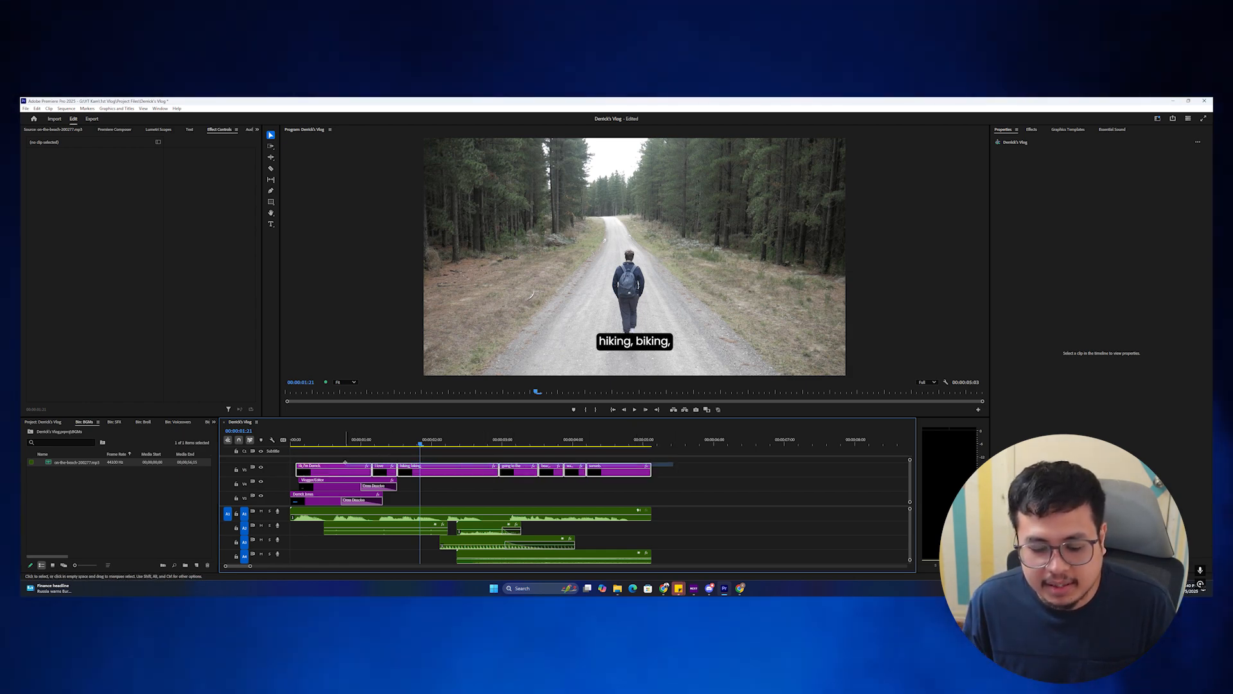
click(448, 467)
right_click(443, 467)
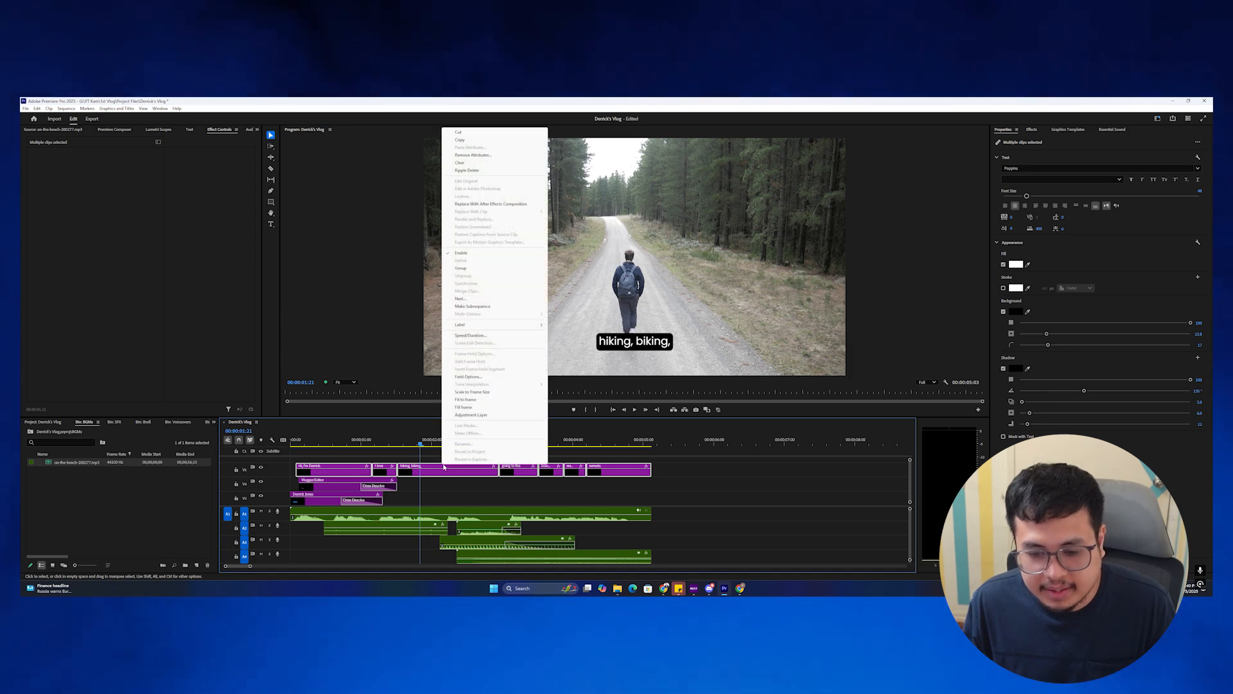
click(471, 156)
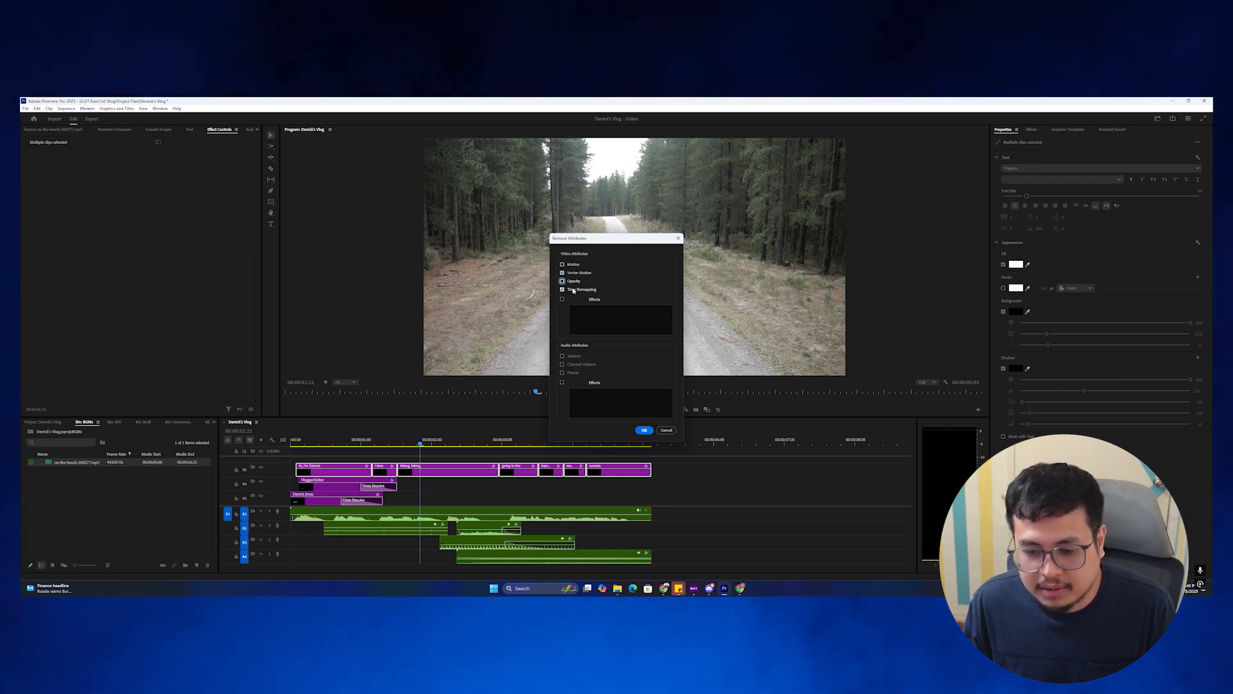
click(645, 430)
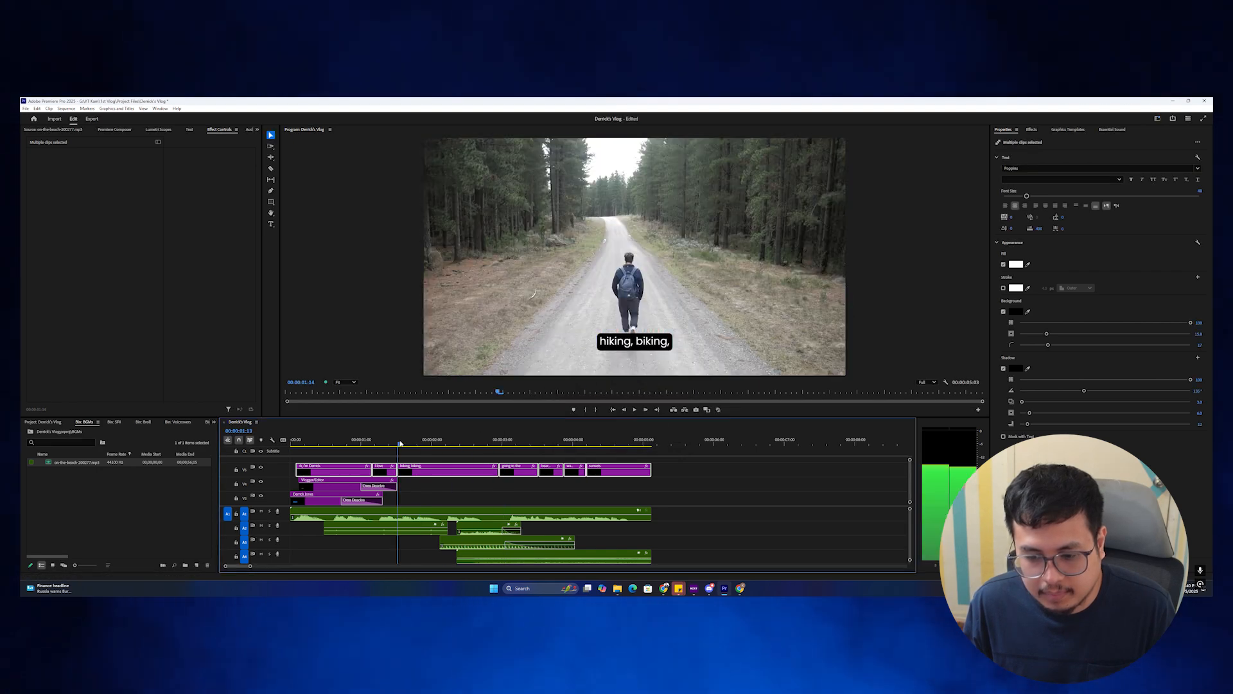
Select all caption clips and shrink their background size from about 15.8 to 14.0.
click(293, 444)
key(space)
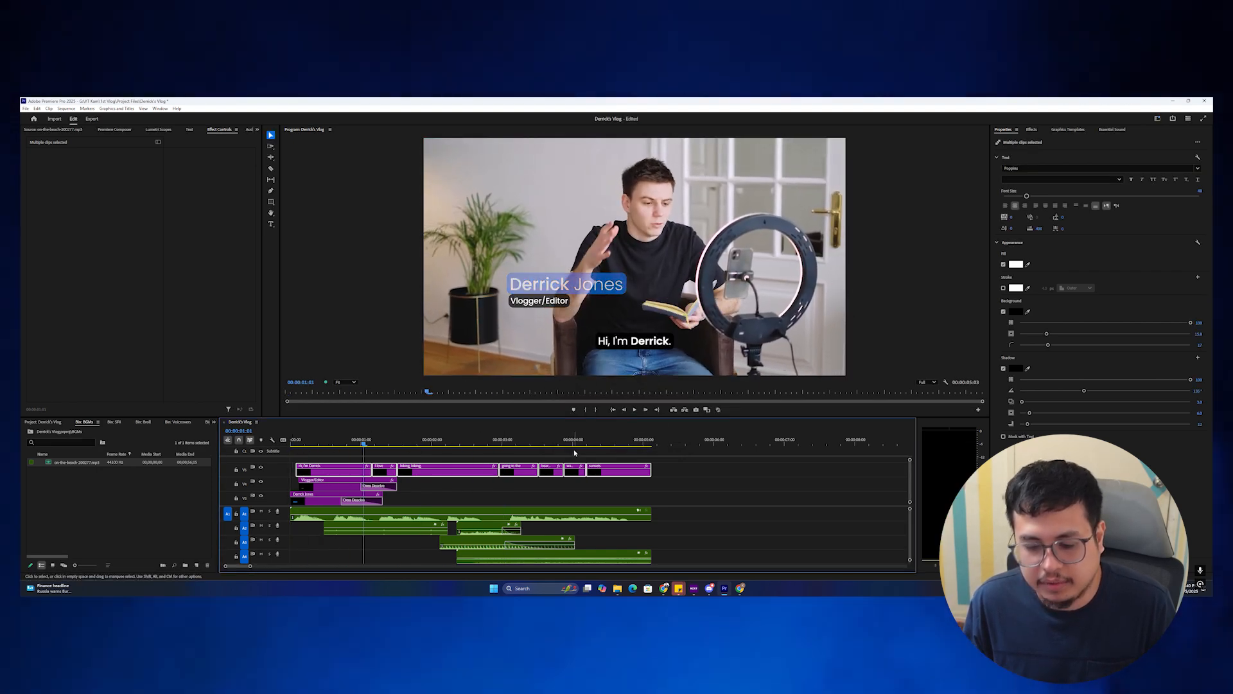
click(630, 461)
drag(573, 478, 327, 472)
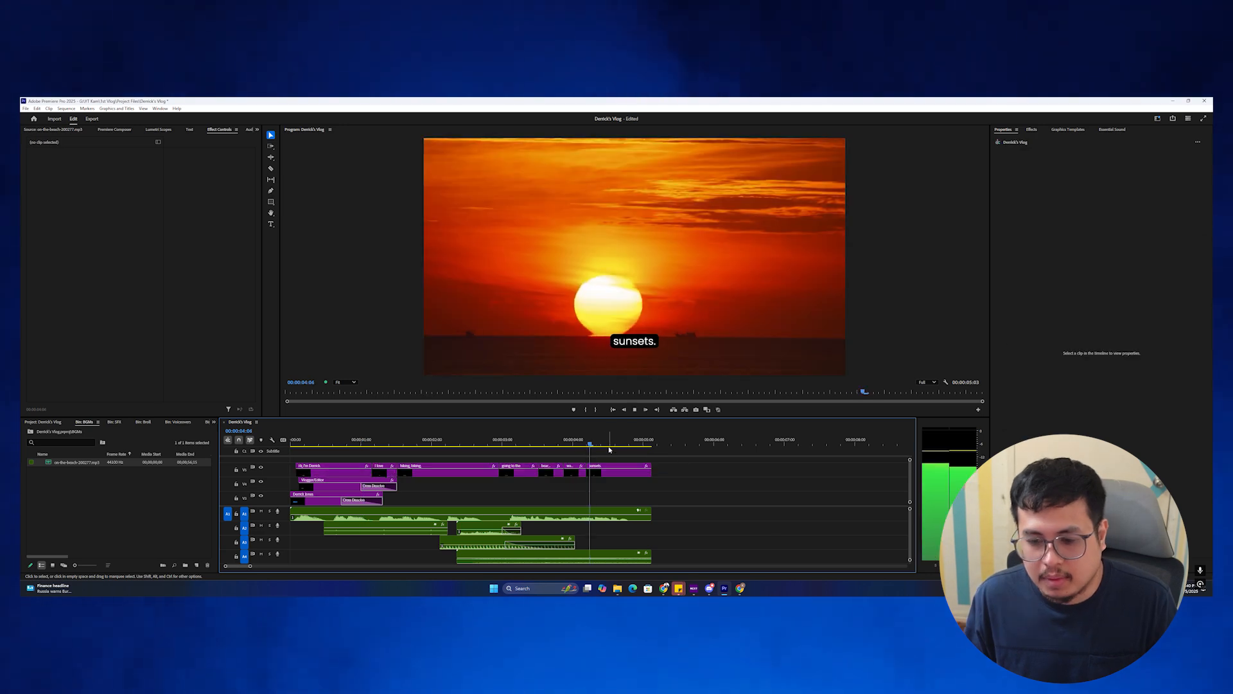
key(space)
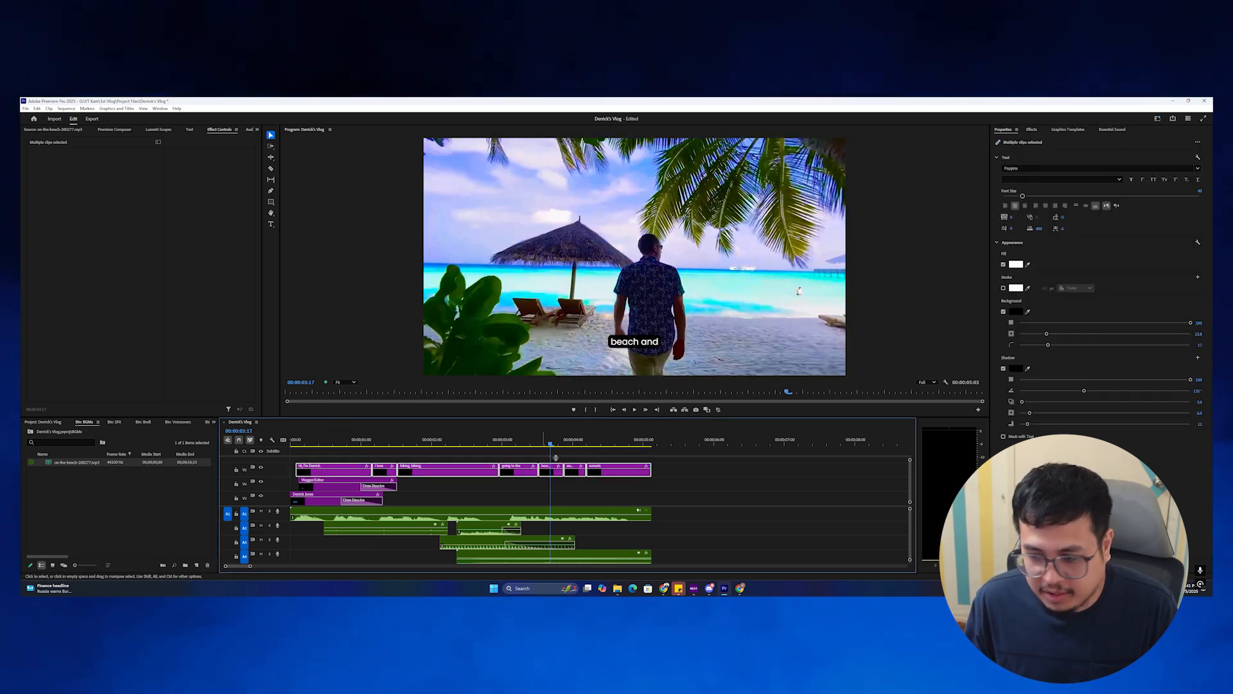
drag(1047, 334, 1044, 335)
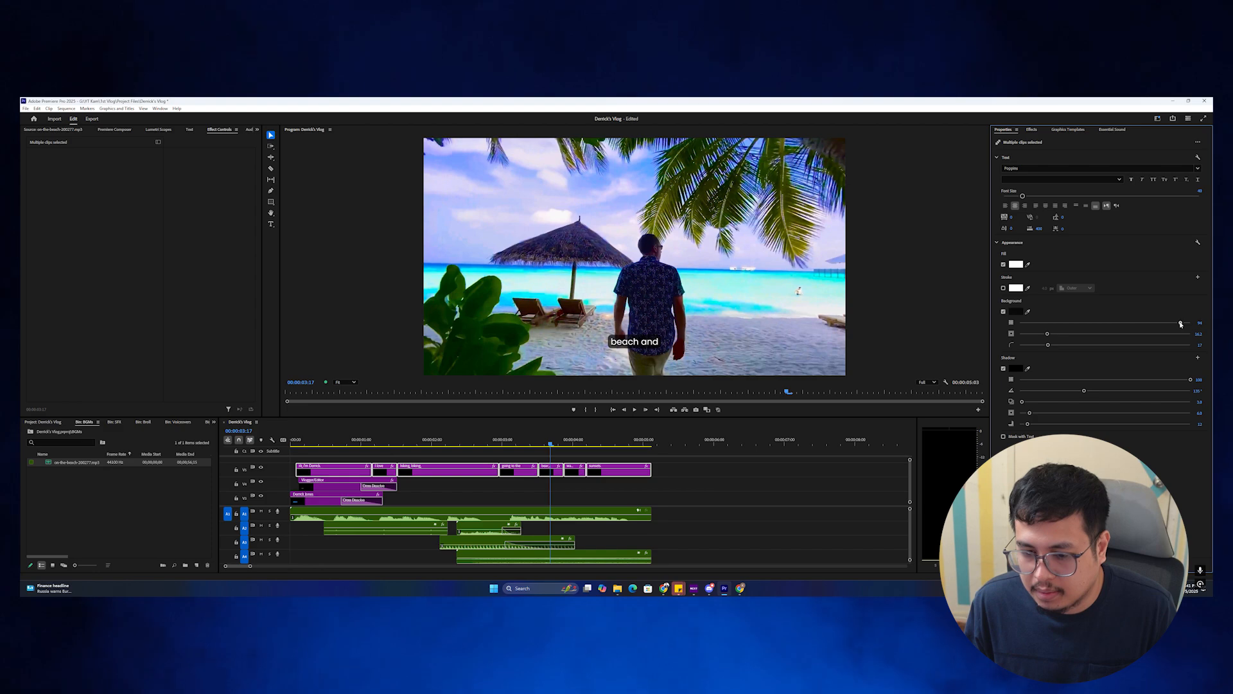
Play the sequence from the start to review the smaller caption backgrounds, then zoom the timeline in.
drag(549, 442, 344, 442)
key(space)
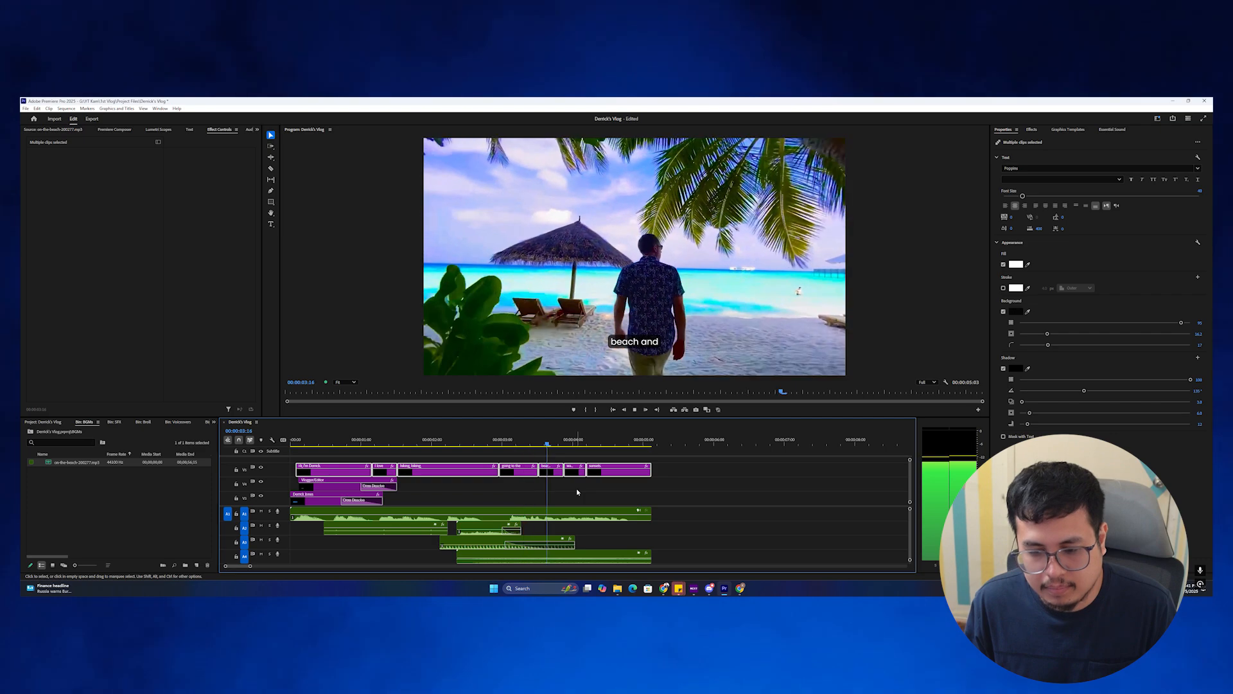
click(527, 442)
drag(522, 456, 201, 459)
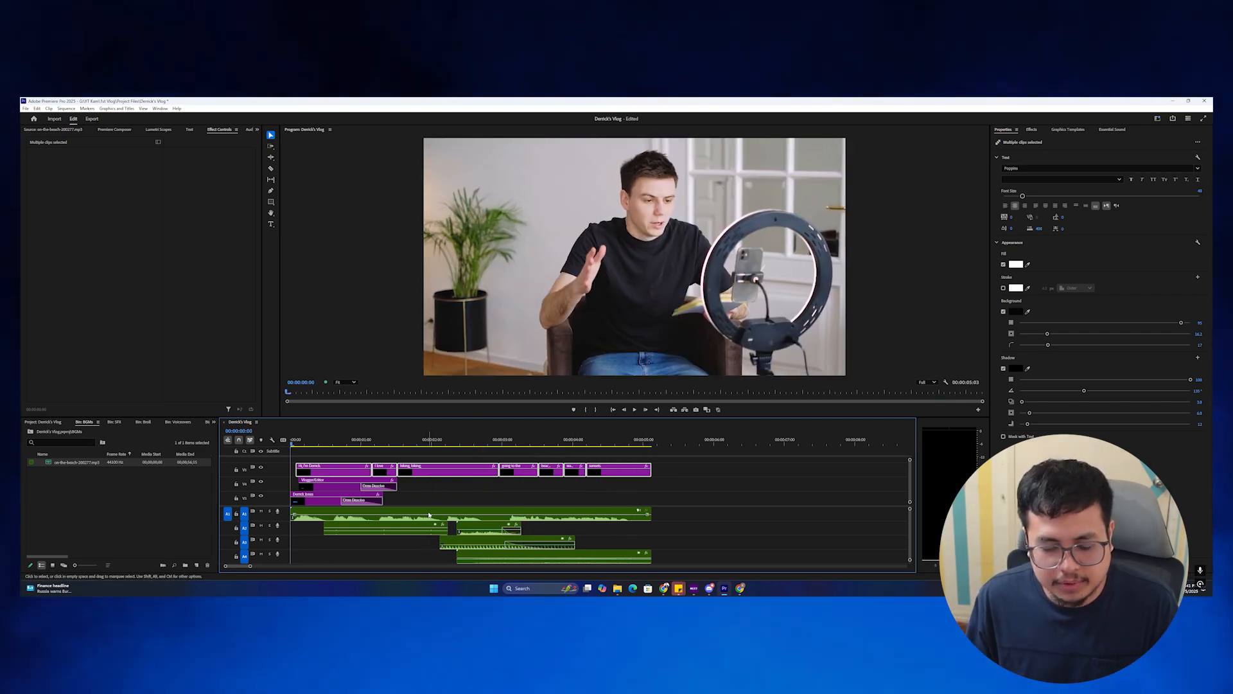
scroll(429, 515, down, 3)
key(=)
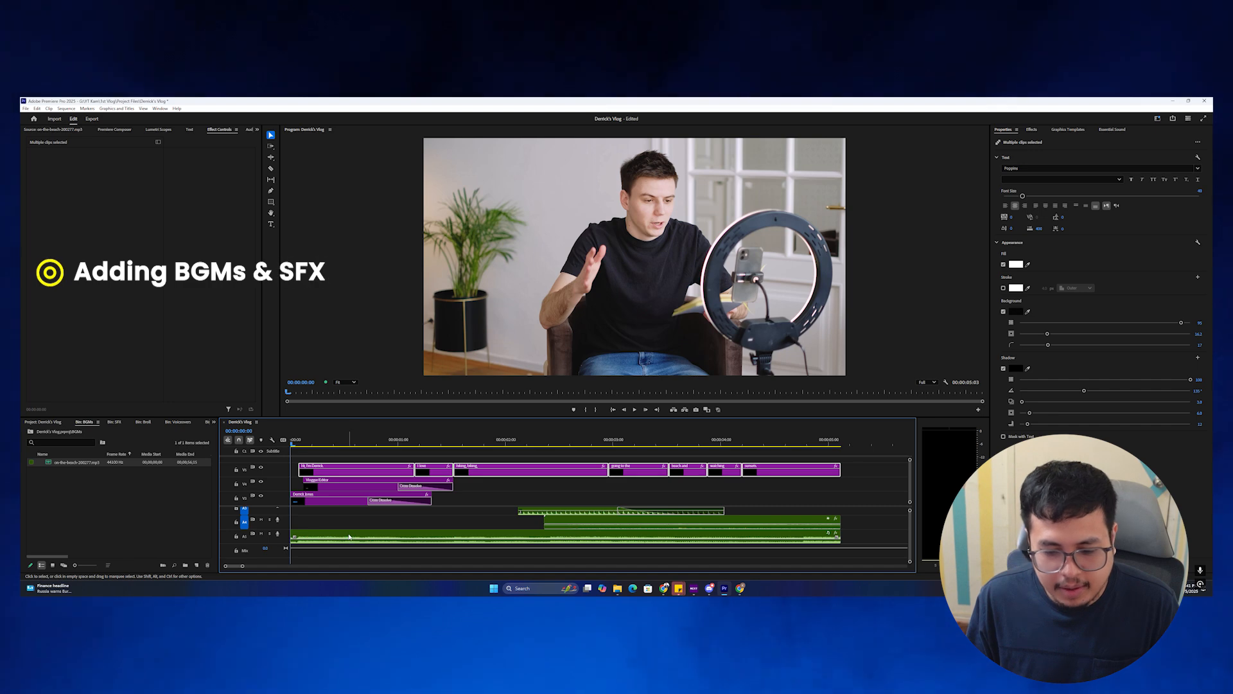
click(350, 536)
scroll(504, 527, up, 3)
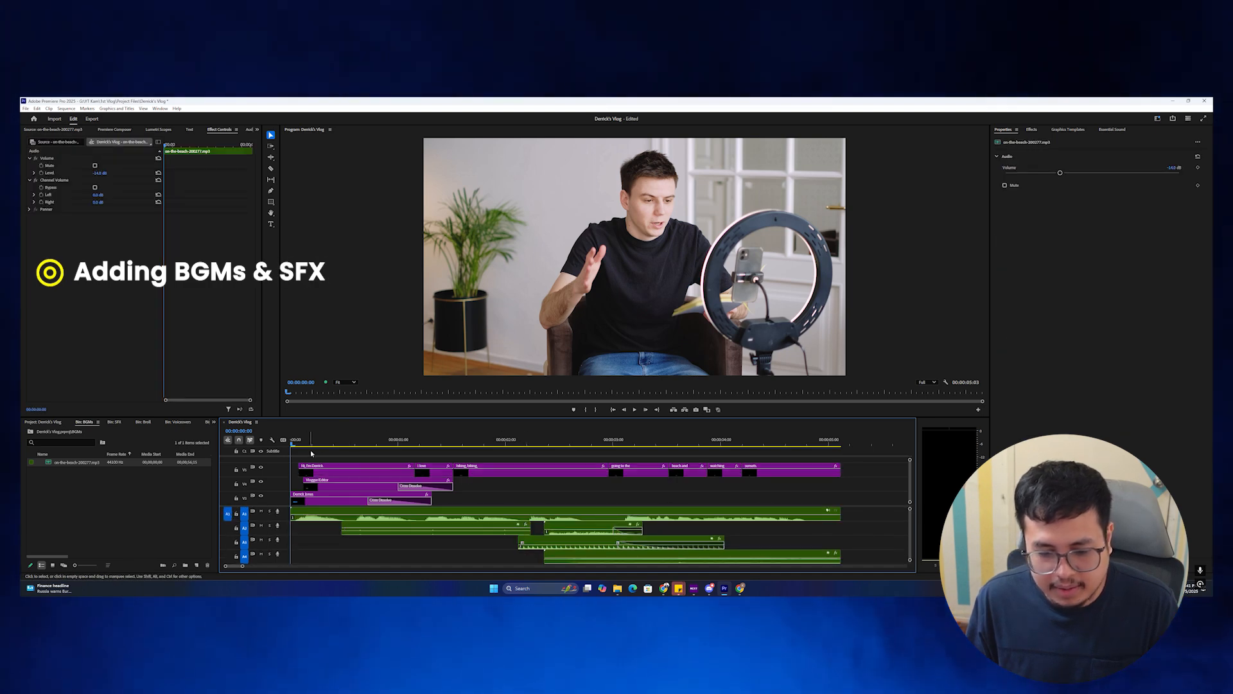
drag(311, 453, 389, 455)
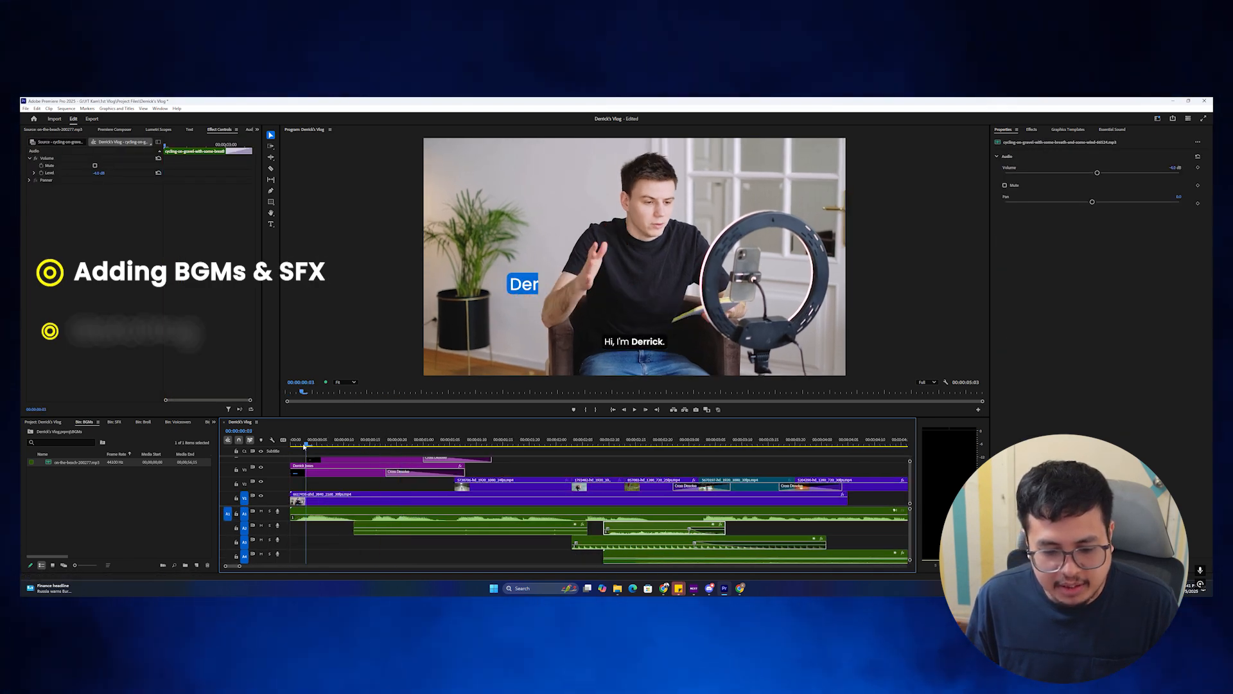
click(327, 516)
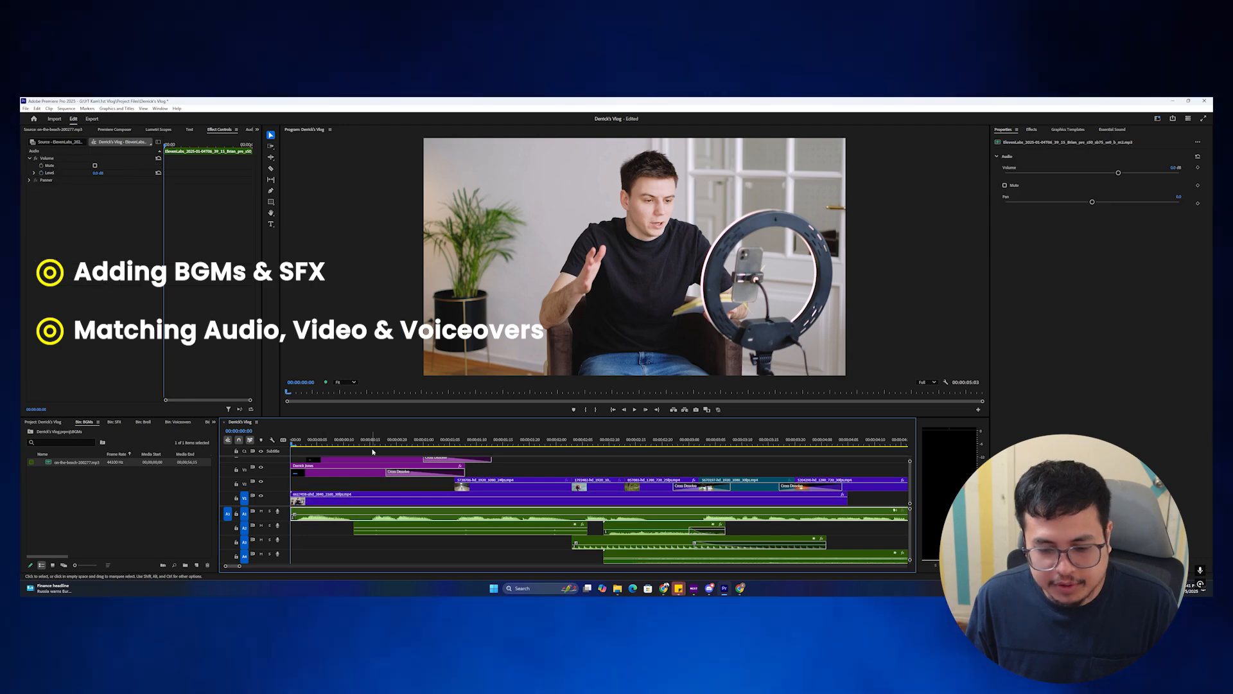
click(450, 440)
drag(451, 439, 592, 444)
click(517, 485)
click(542, 443)
key(minus)
drag(481, 441, 532, 448)
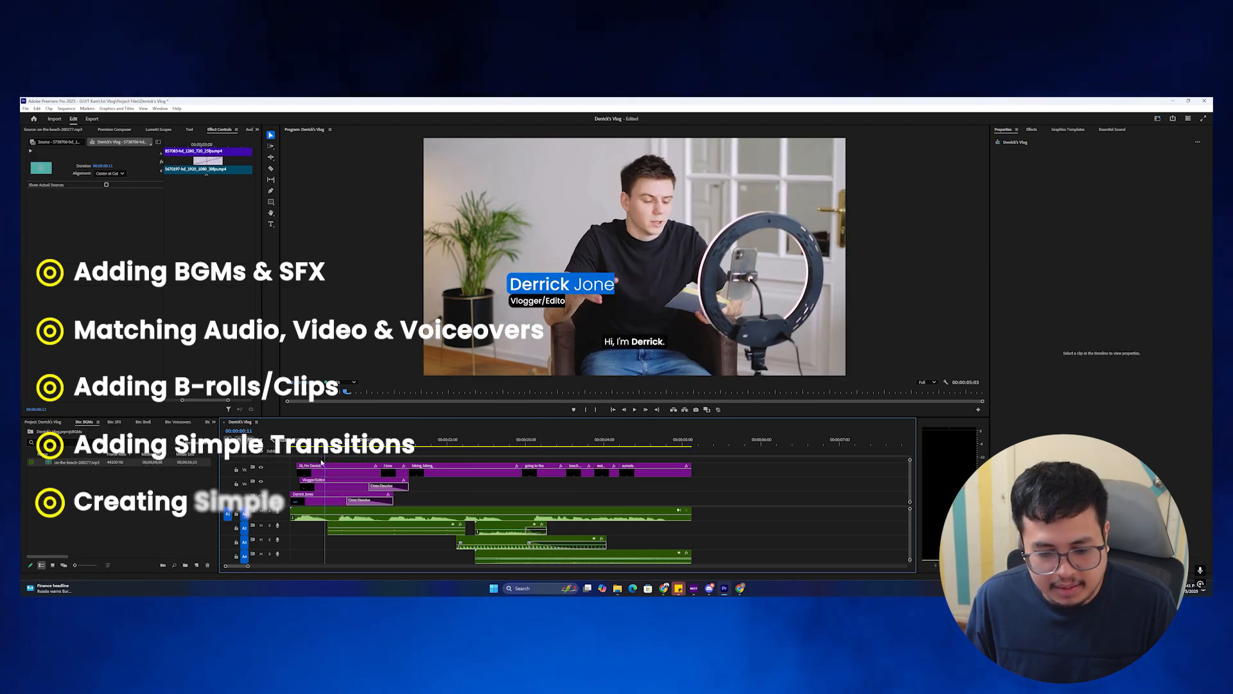
mouse_move(331, 462)
mouse_down()
mouse_move(294, 463)
mouse_move(319, 466)
mouse_up()
key(space)
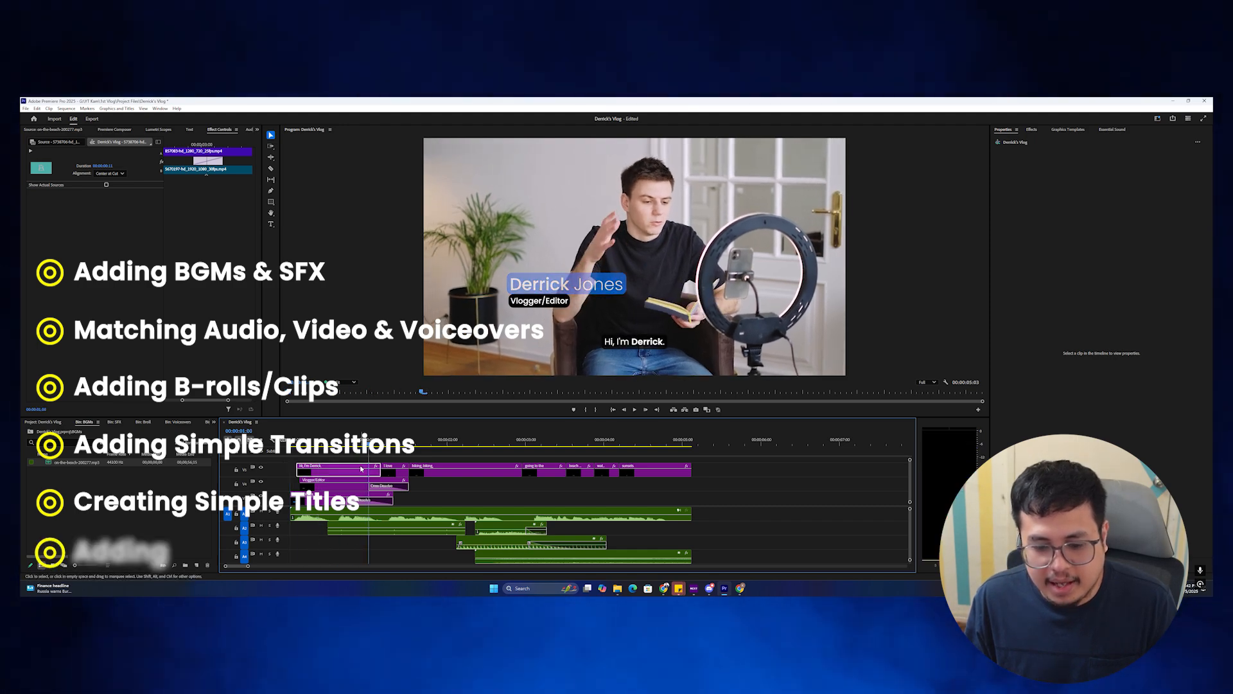
click(336, 474)
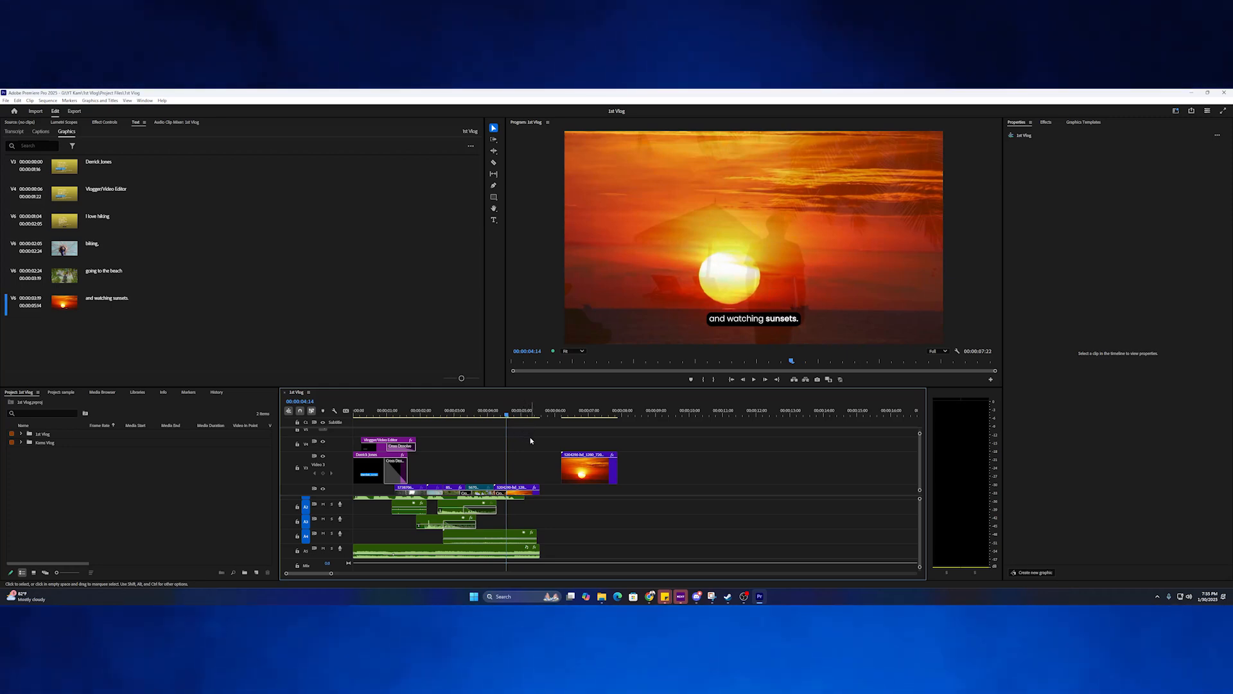
Open export settings for 1st Vlog.mp4 and keep H.264 bitrate encoding at VBR, 2 pass.
key(ctrl+m)
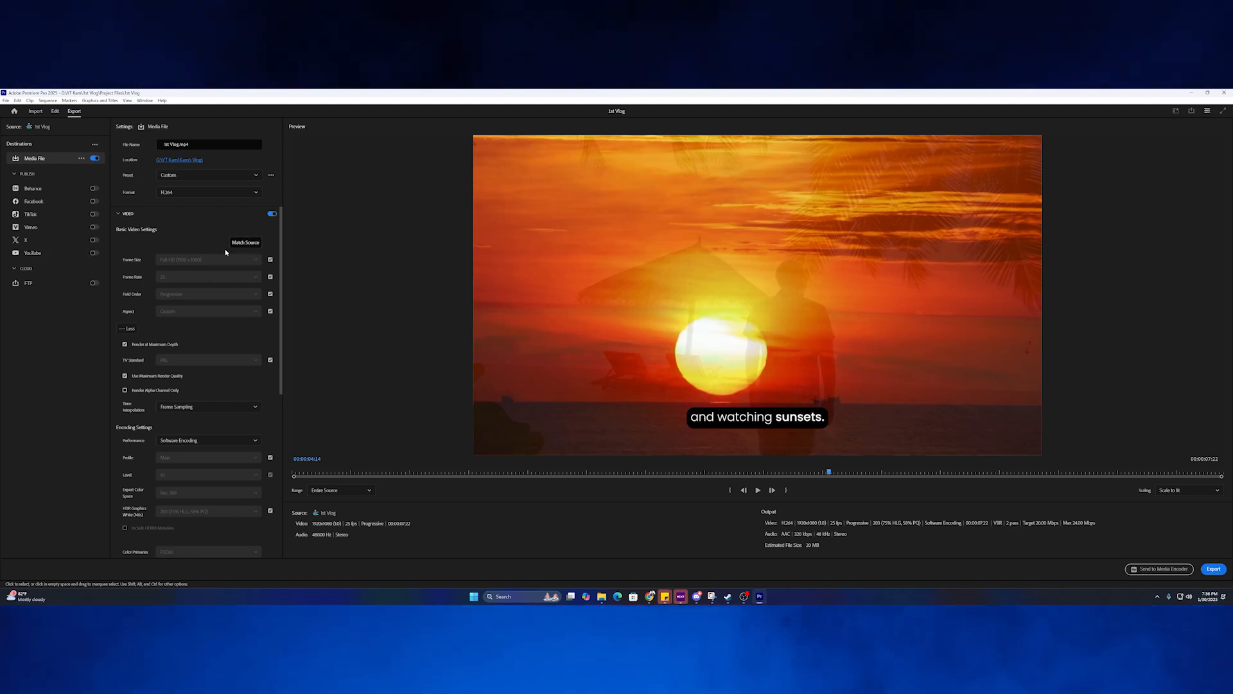
scroll(204, 255, down, 2)
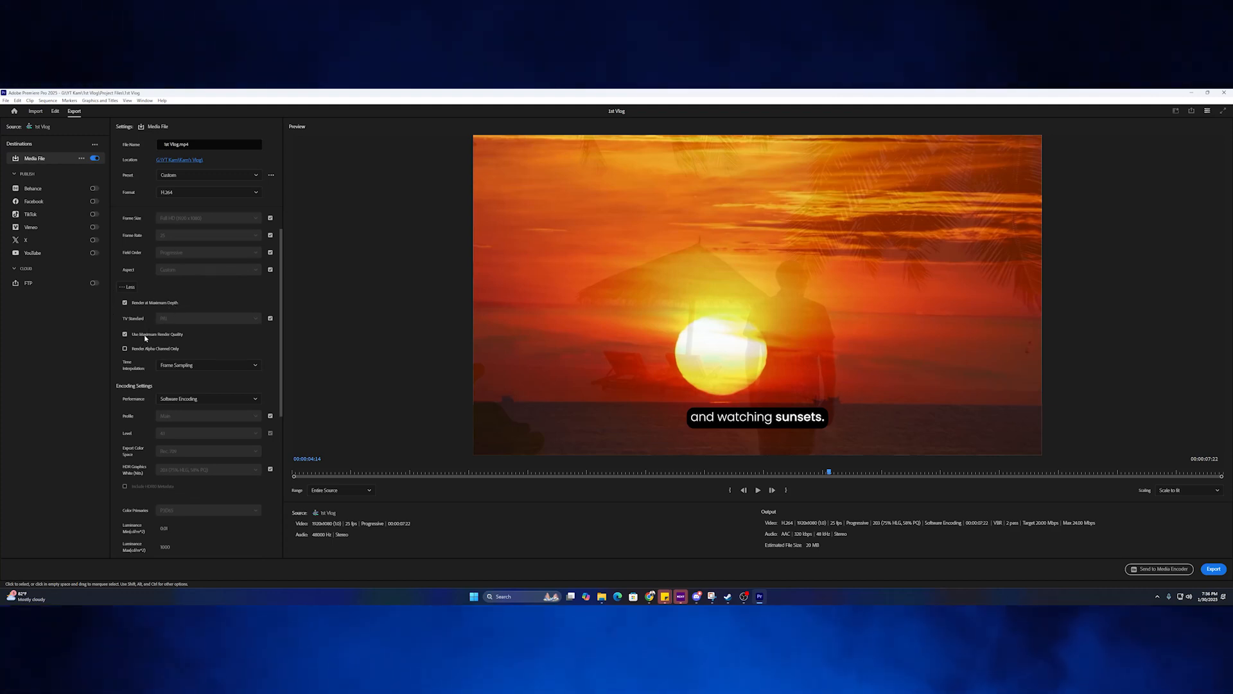
scroll(196, 334, down, 8)
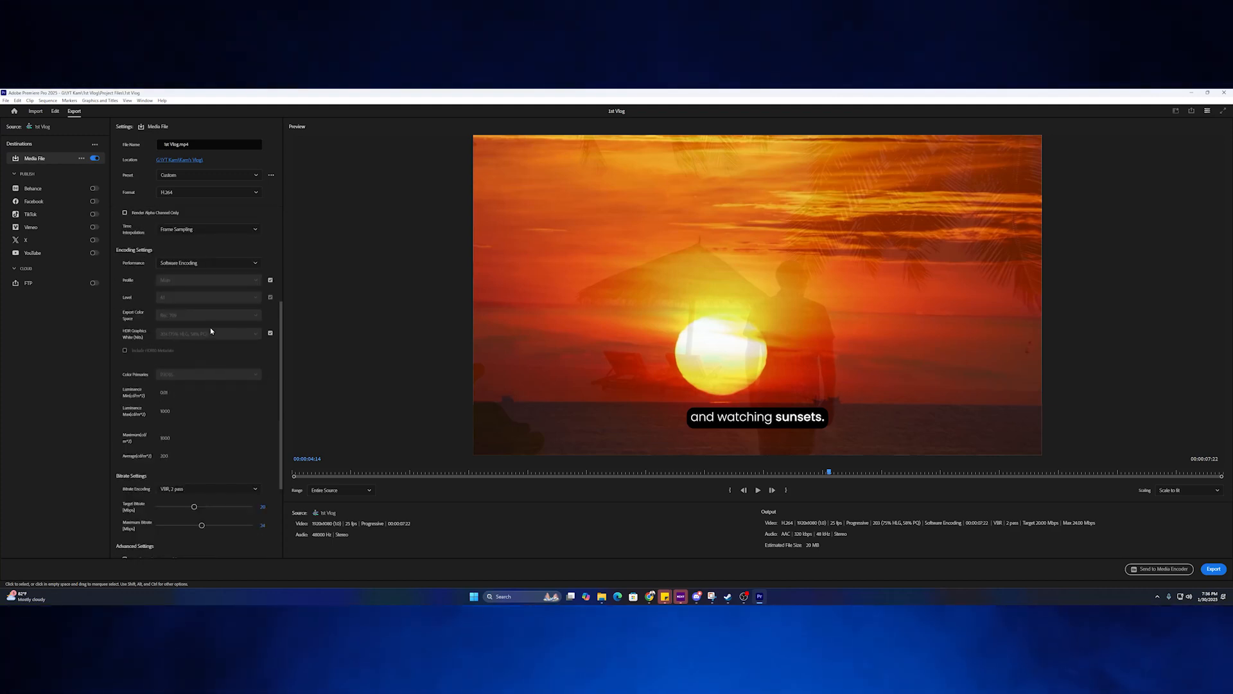
scroll(193, 338, down, 1)
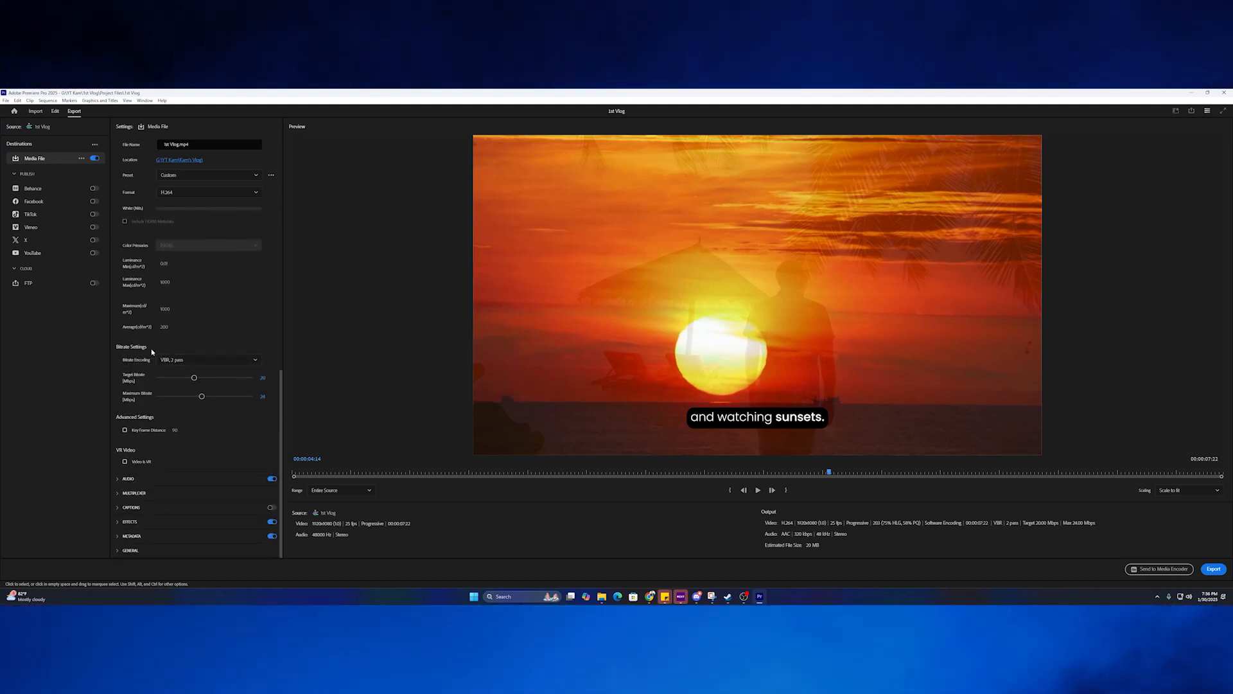
click(189, 360)
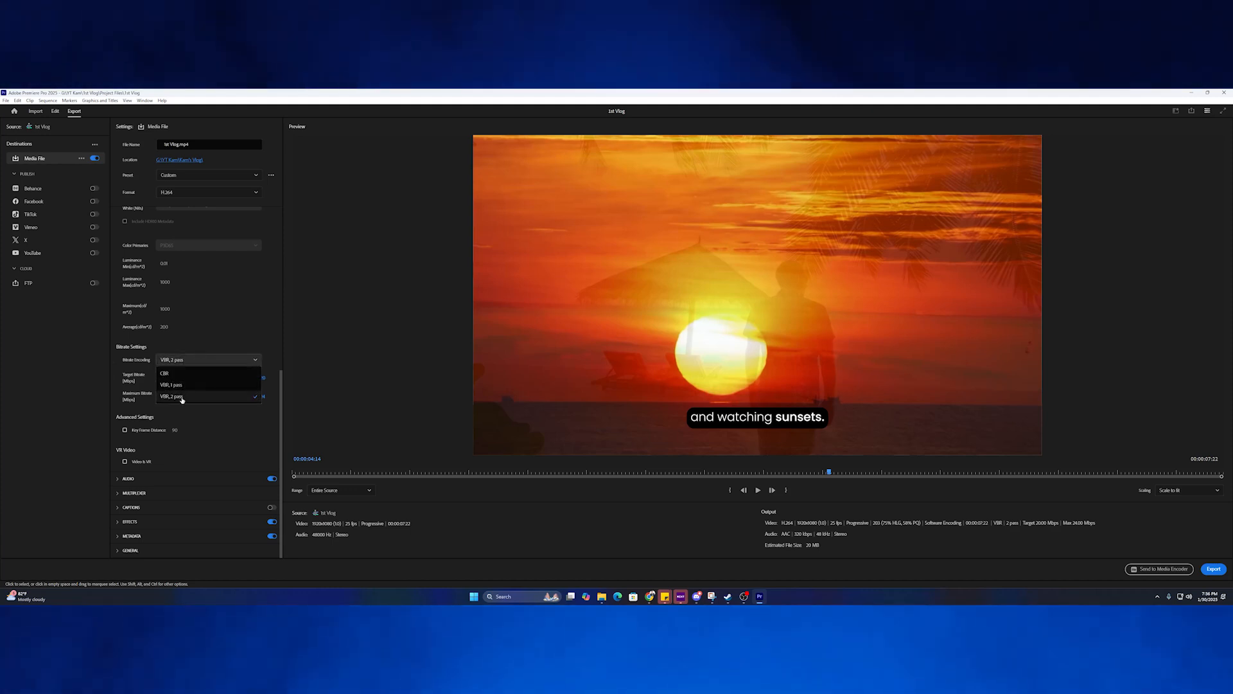
click(257, 341)
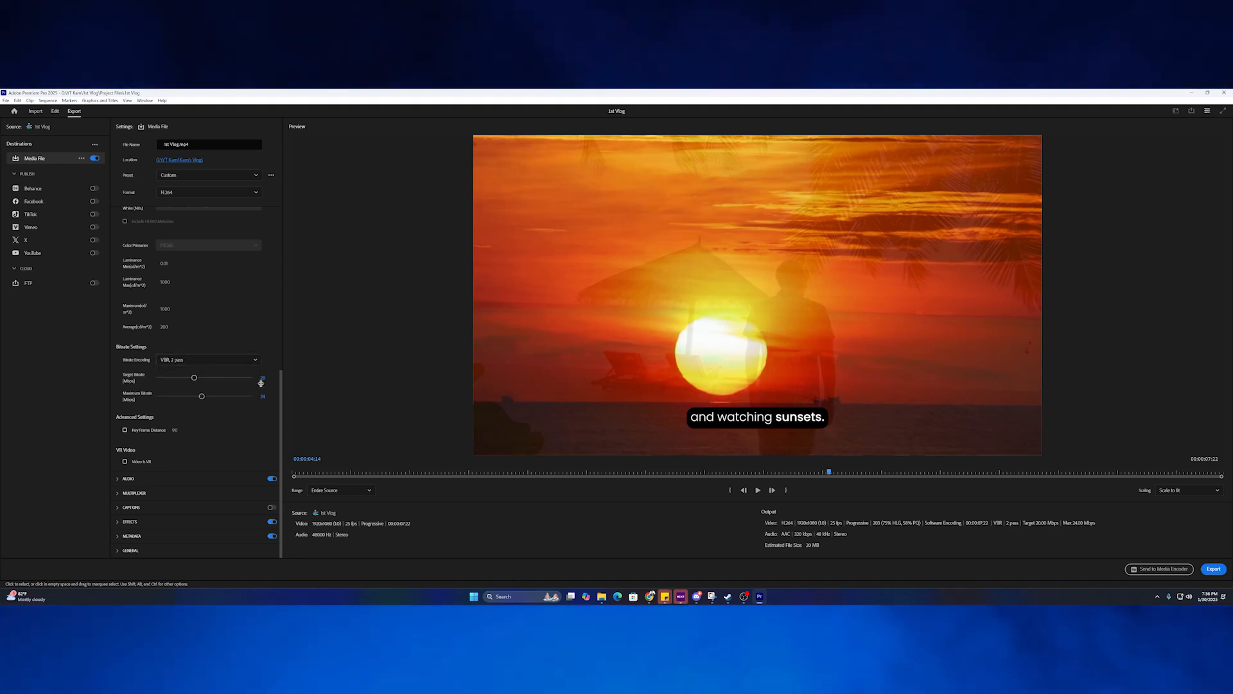